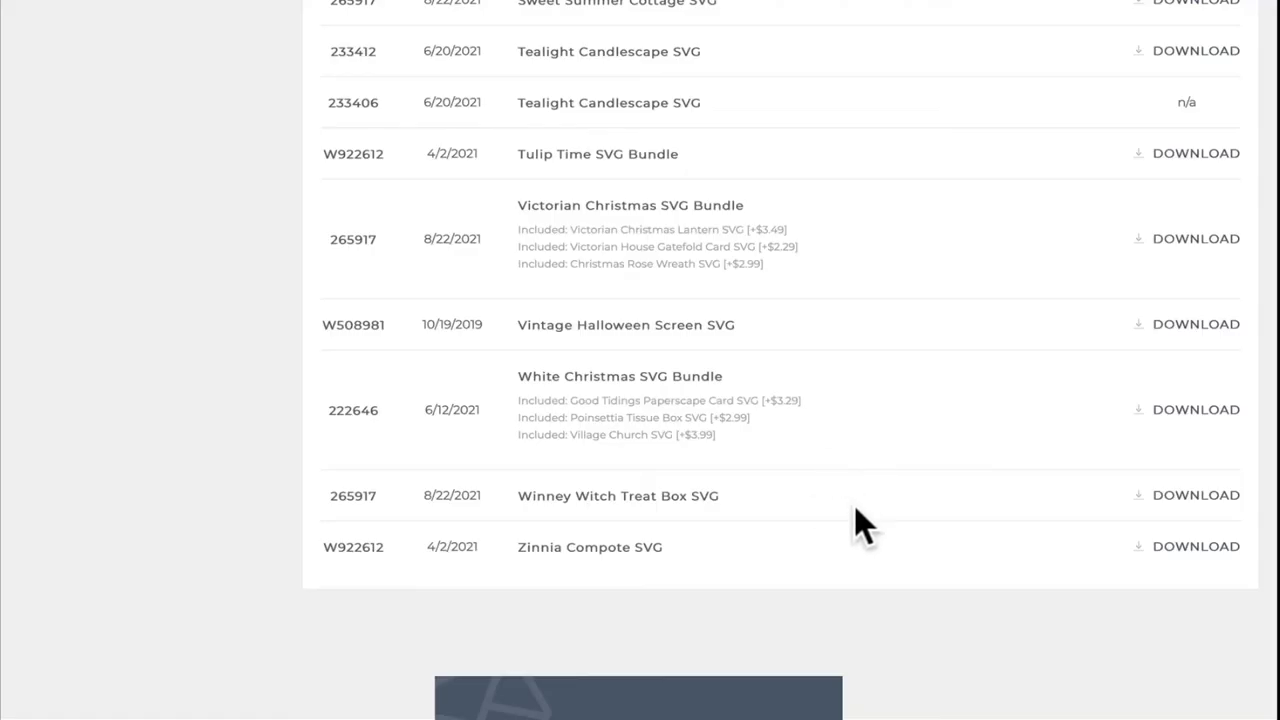
- Download the Winney Witch Treat Box SVG, open its SVG folder and the Extras subfolder, and select all the files inside
click(1214, 497)
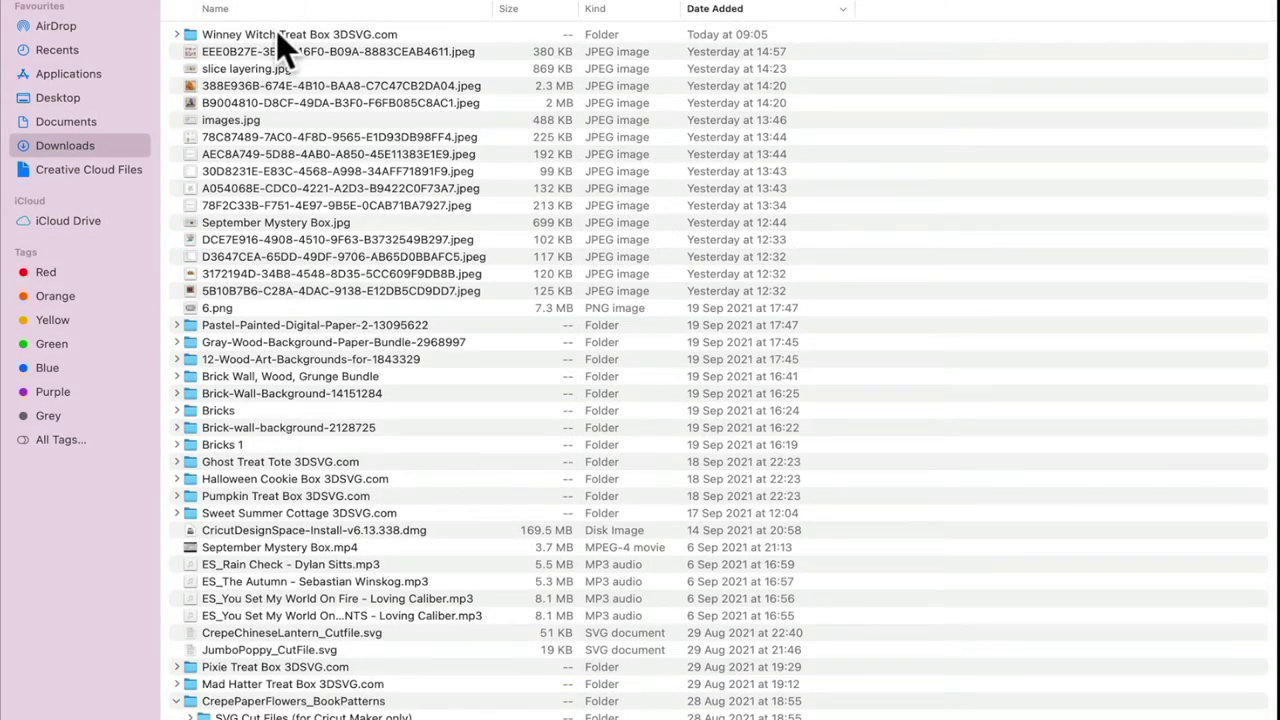
double_click(278, 34)
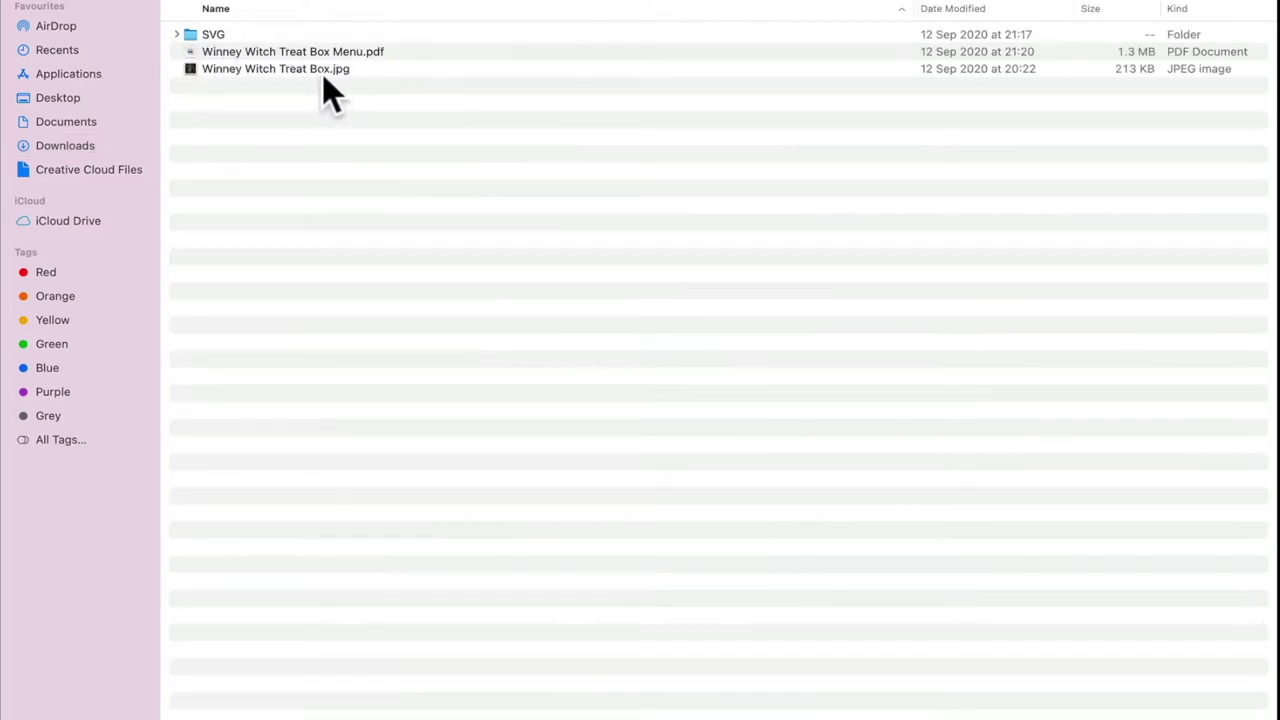
double_click(203, 34)
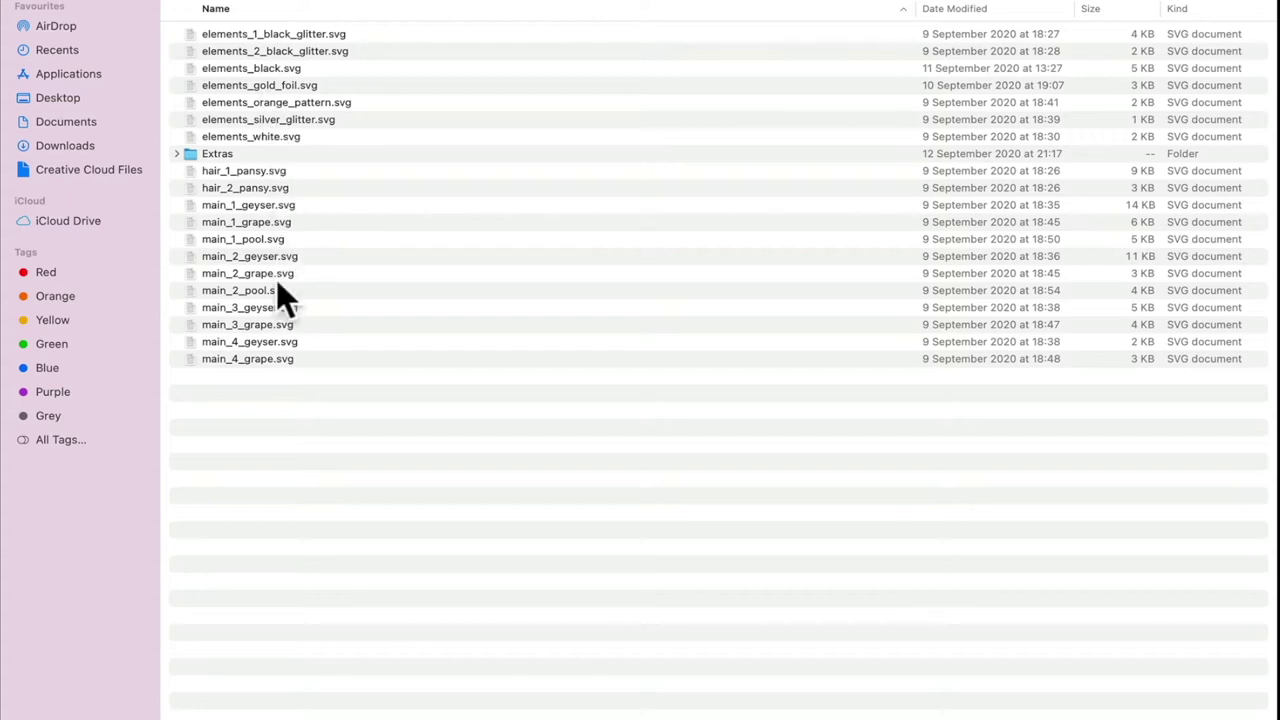
double_click(218, 154)
key(super+a)
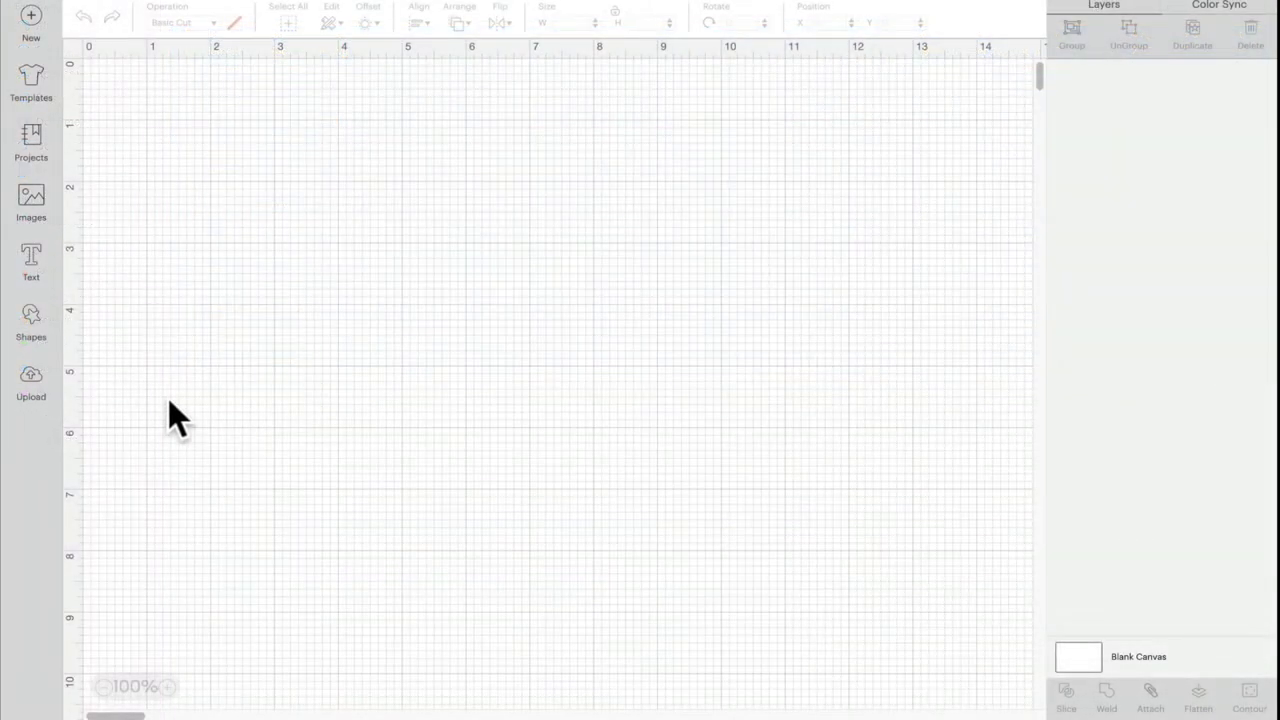
- In Cricut Design Space, start an image upload and browse for a file in the treat box's SVG folder
click(31, 380)
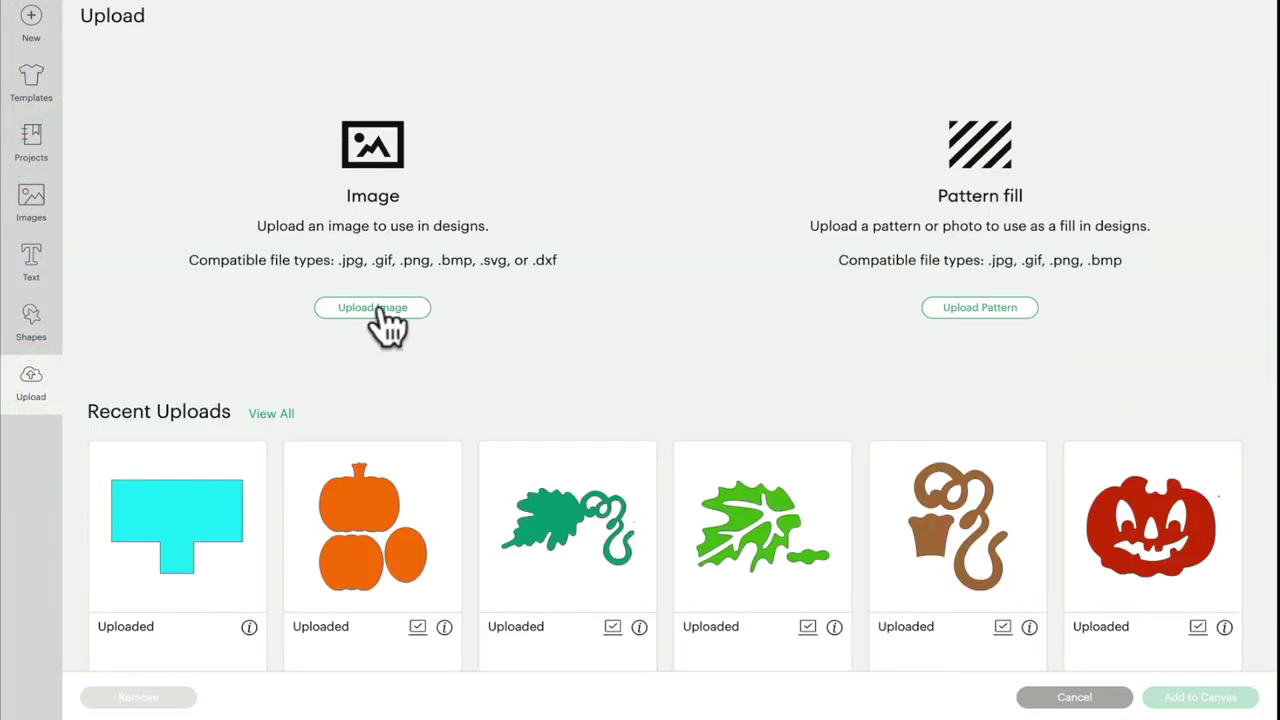
click(388, 316)
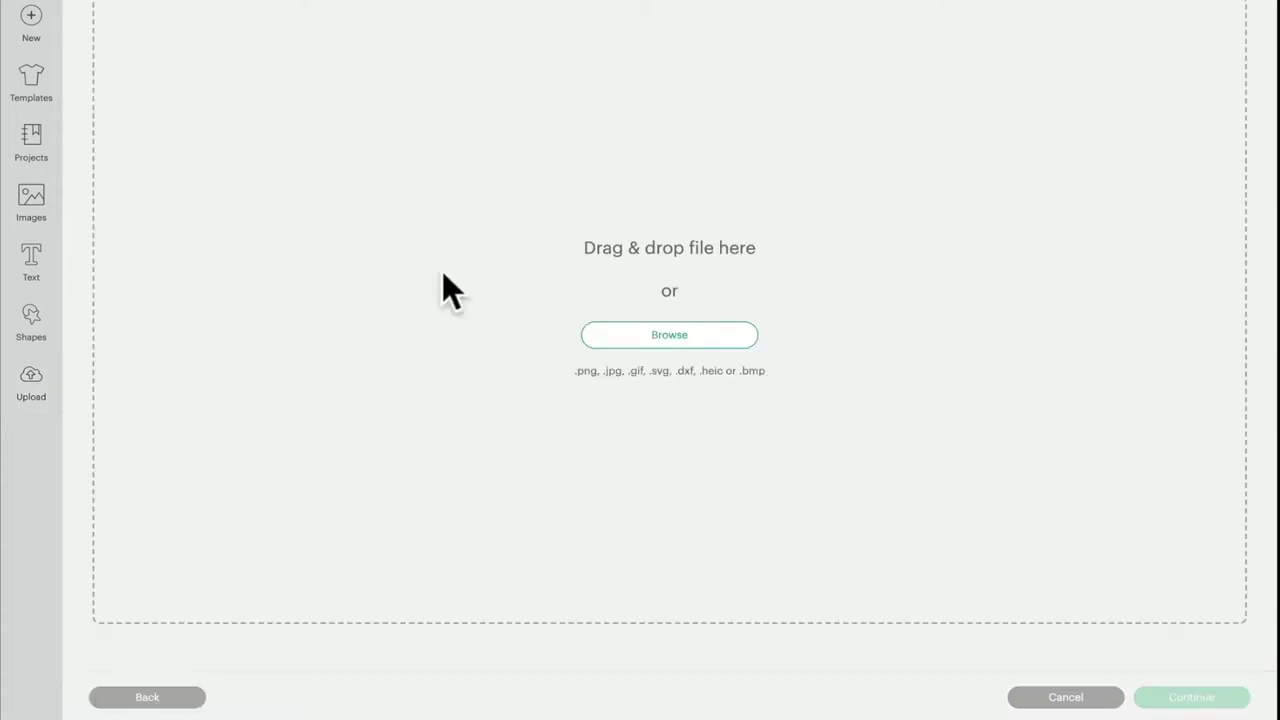
click(670, 336)
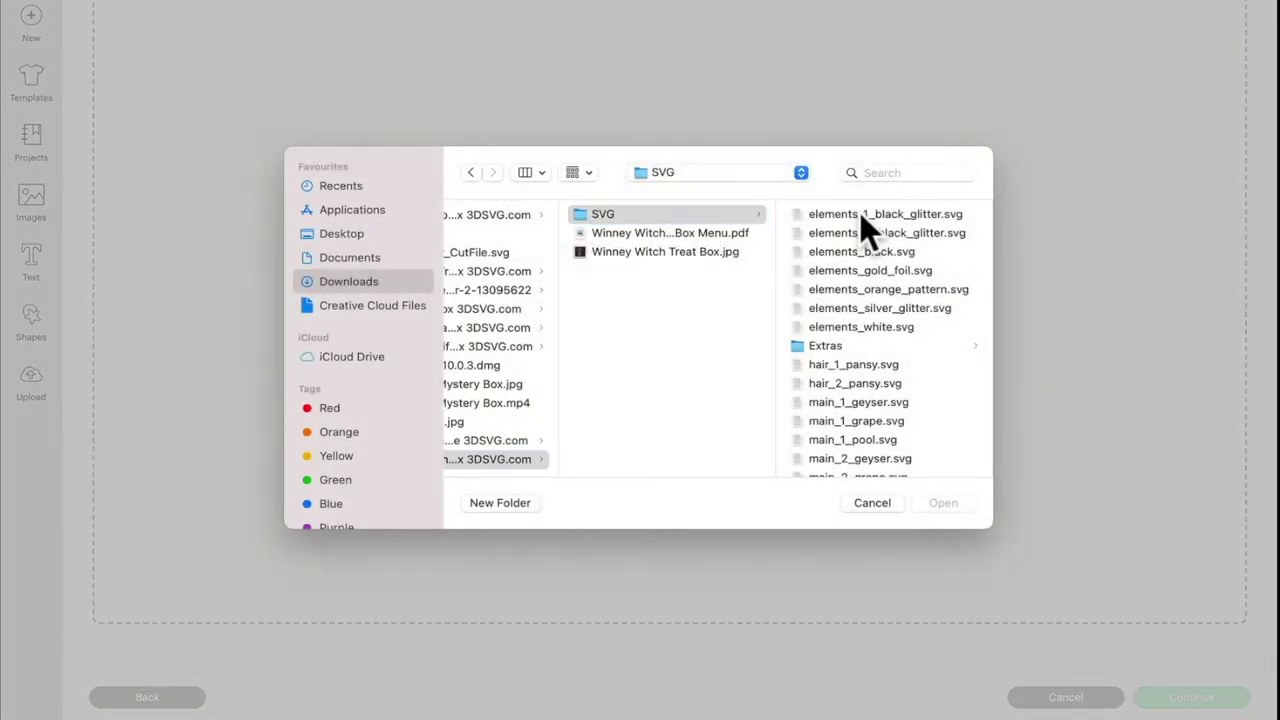
- Preview the treat box SVG files one by one, from elements_1_black_glitter through main_1_grape, to examine the pieces each contains
click(859, 214)
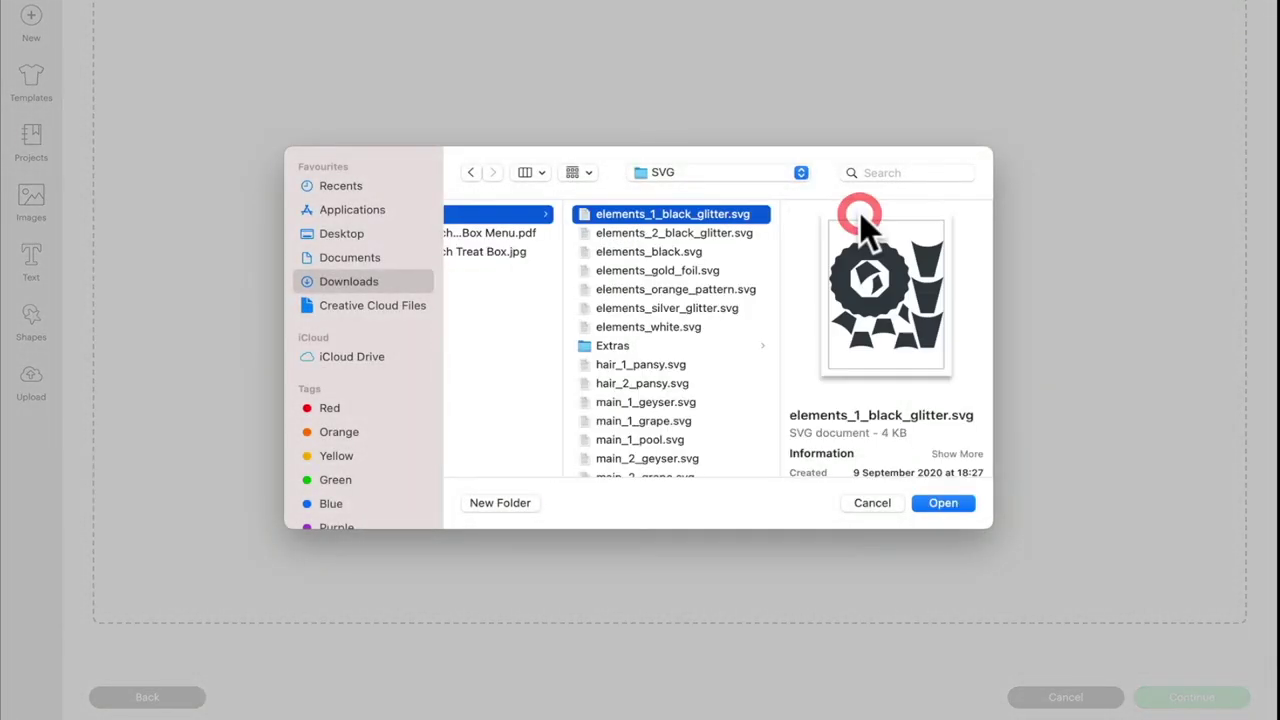
click(640, 232)
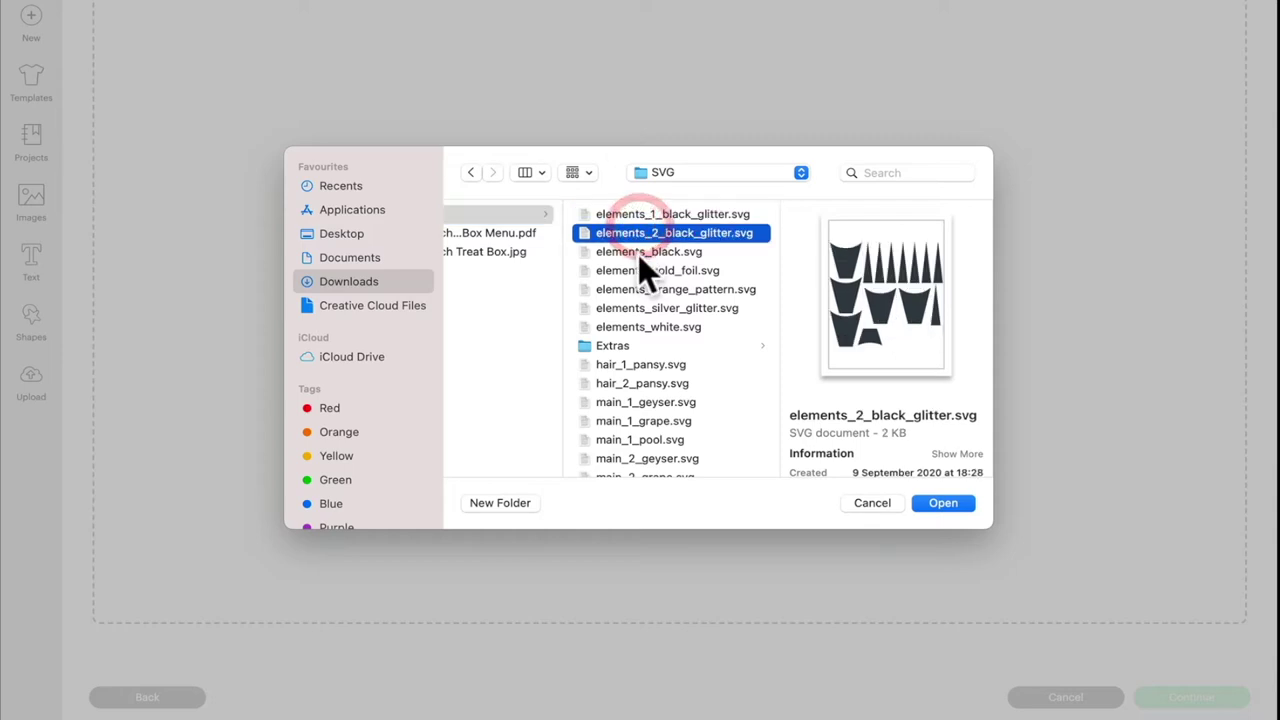
click(638, 252)
click(626, 215)
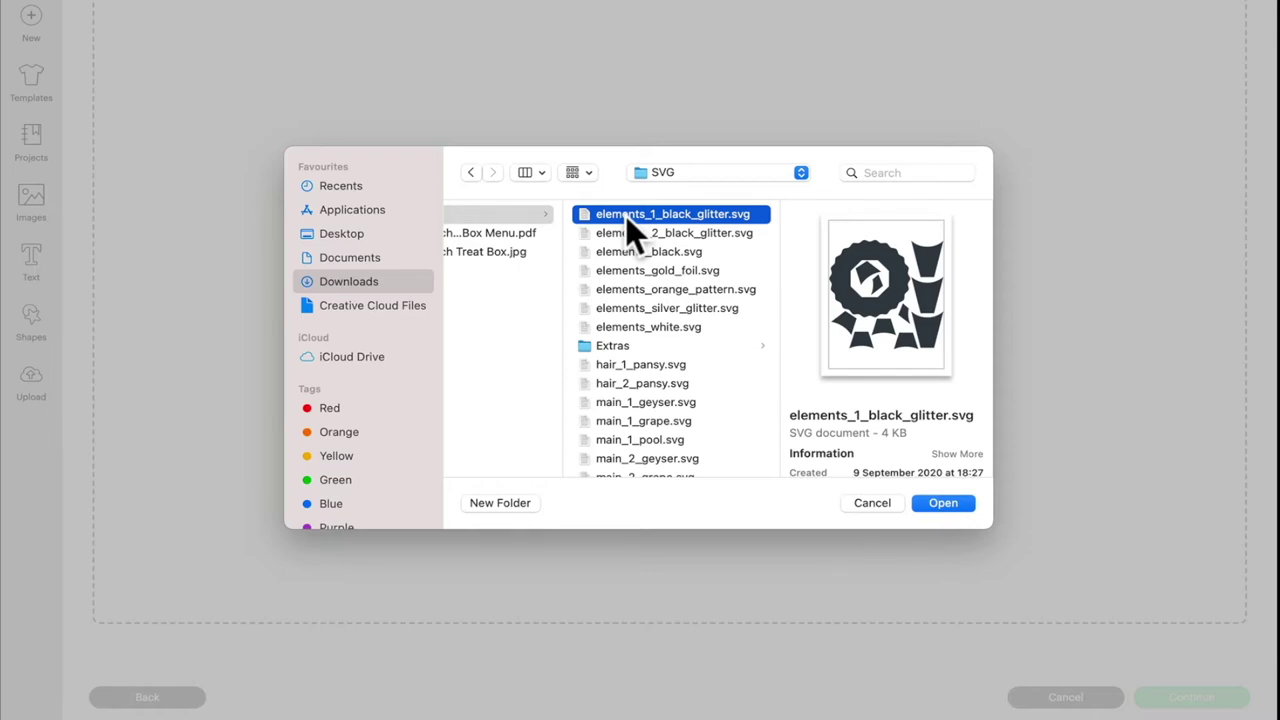
click(637, 234)
click(638, 251)
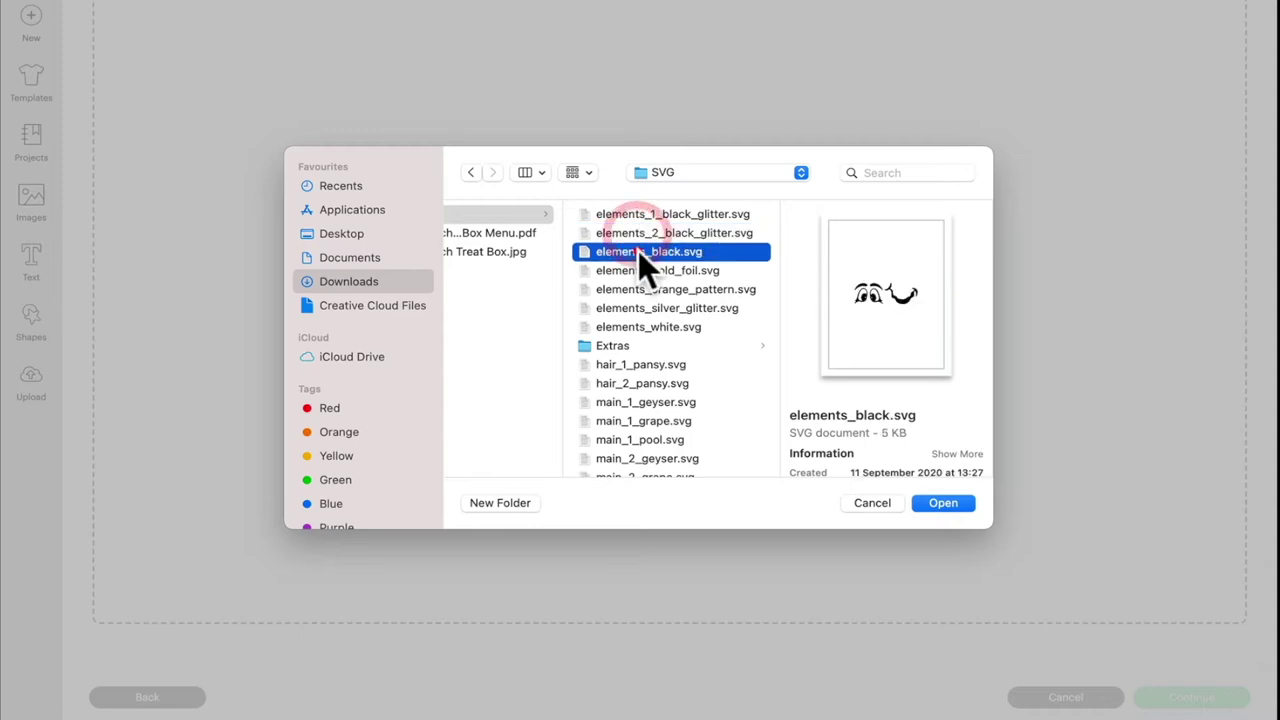
click(638, 270)
click(638, 289)
click(636, 308)
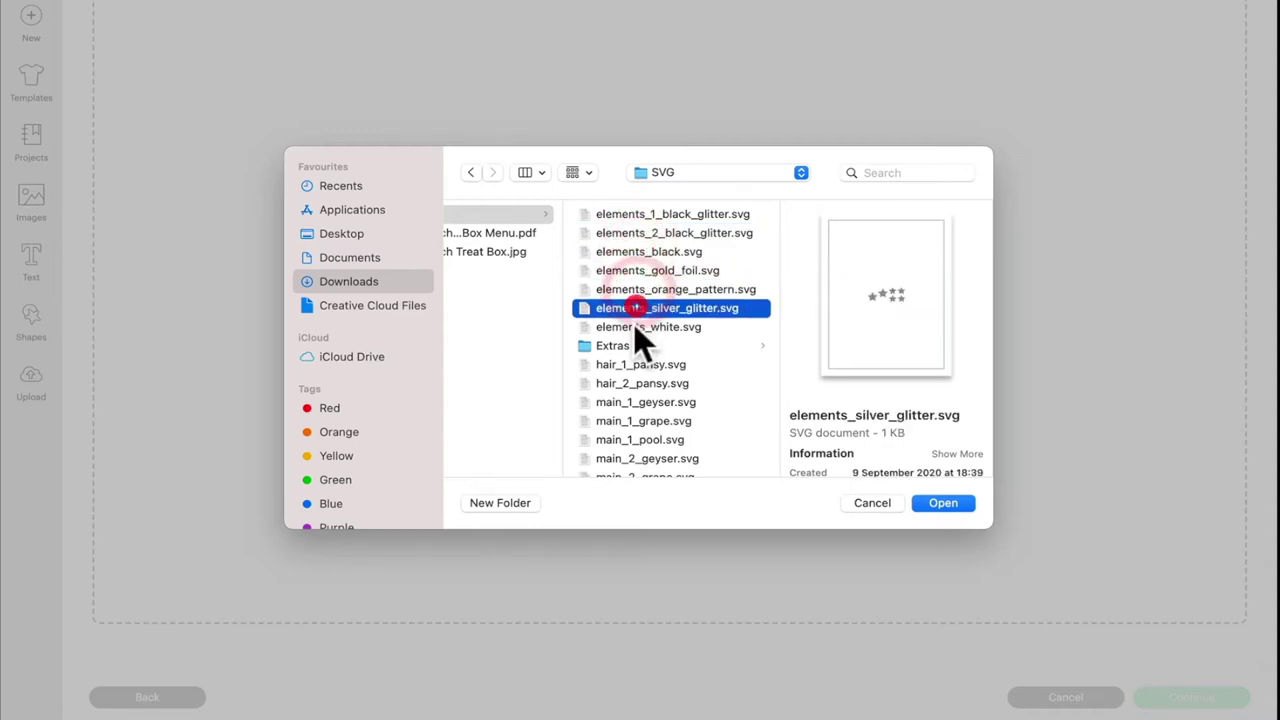
click(636, 327)
click(636, 364)
click(636, 383)
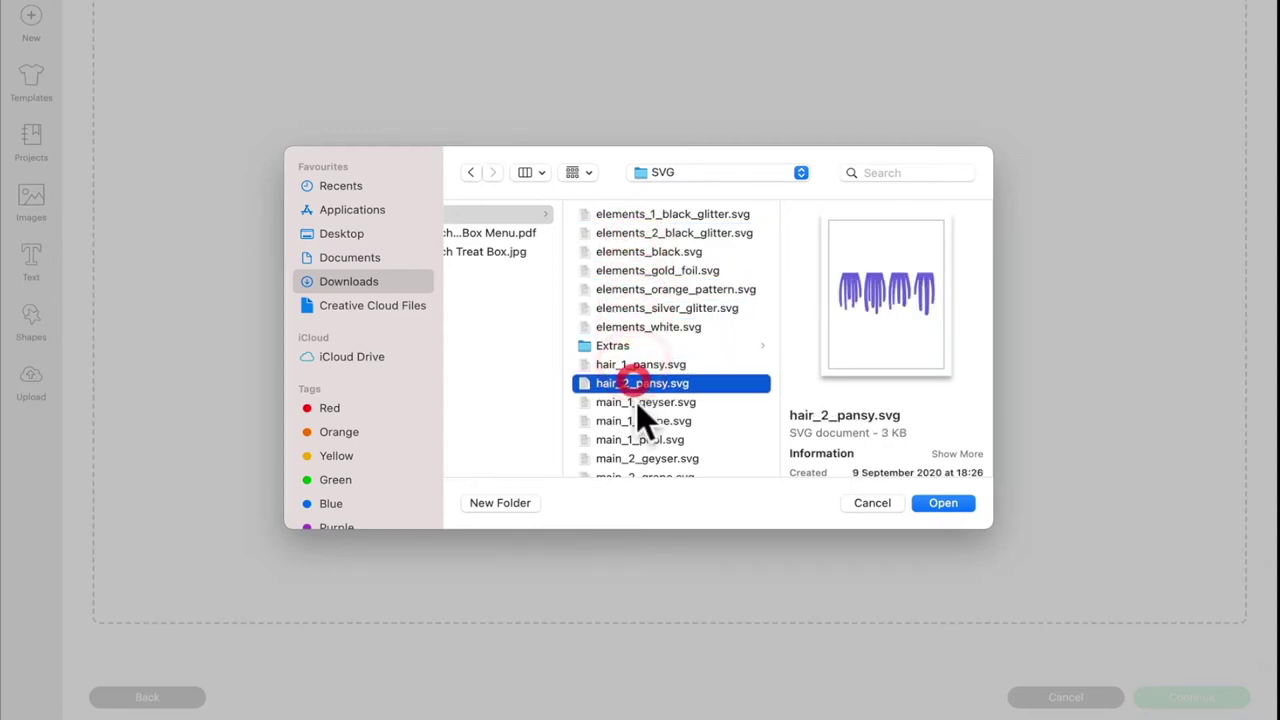
click(636, 402)
click(637, 421)
- Upload elements_1_black_glitter.svg as a cut image with the tag "winnie"
click(680, 214)
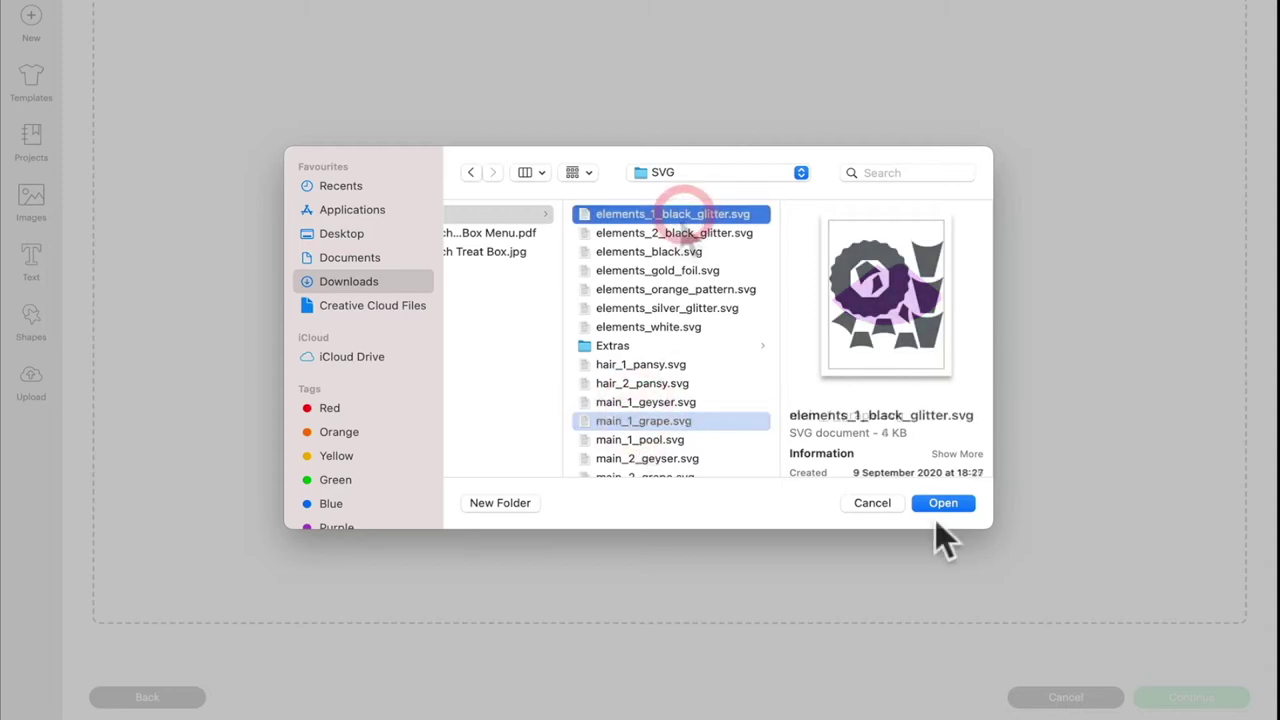
click(958, 505)
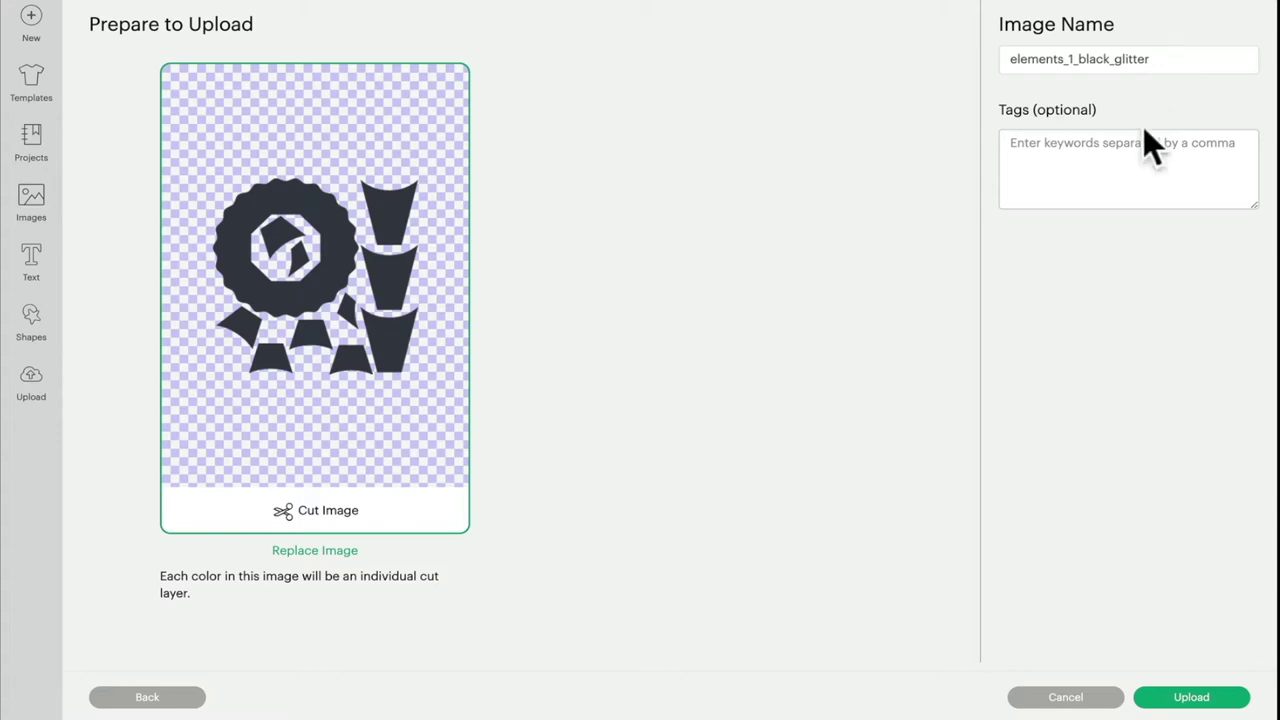
click(1112, 168)
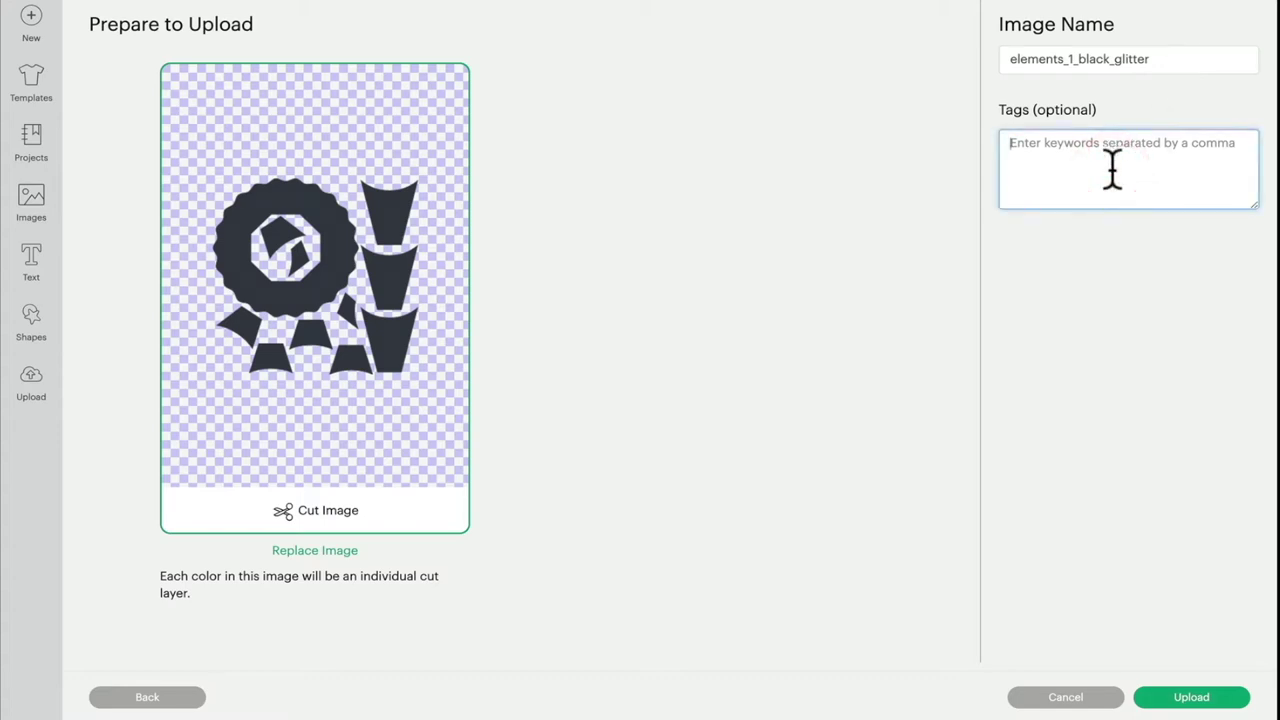
text(winnie)
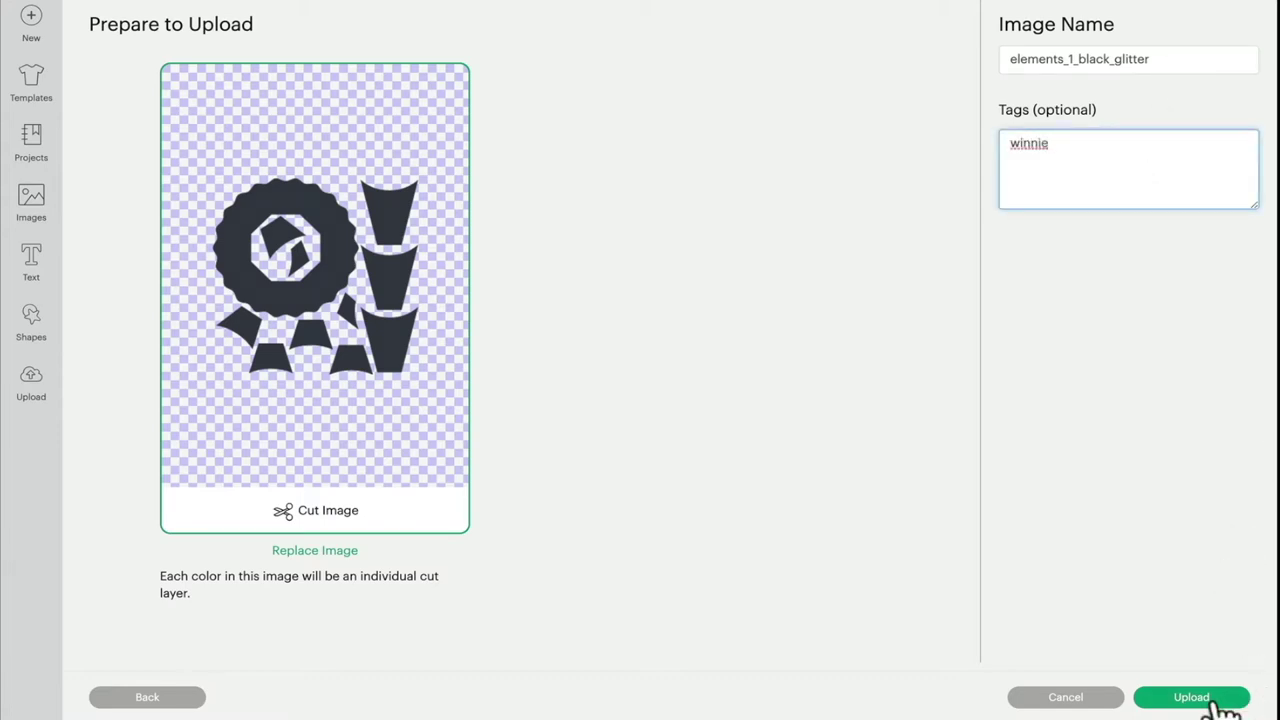
click(1215, 697)
- Select all the uploaded witch treat box images in the image library and add them to the canvas
click(414, 308)
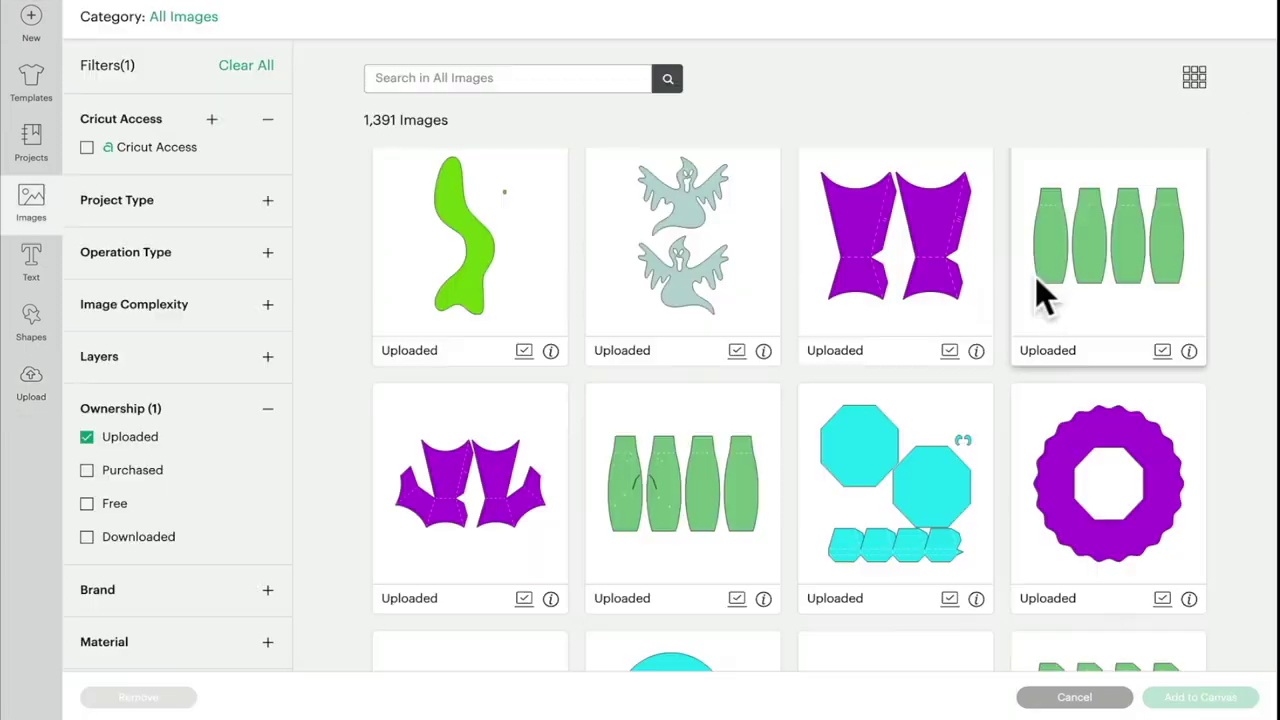
click(959, 288)
click(1072, 266)
click(1075, 455)
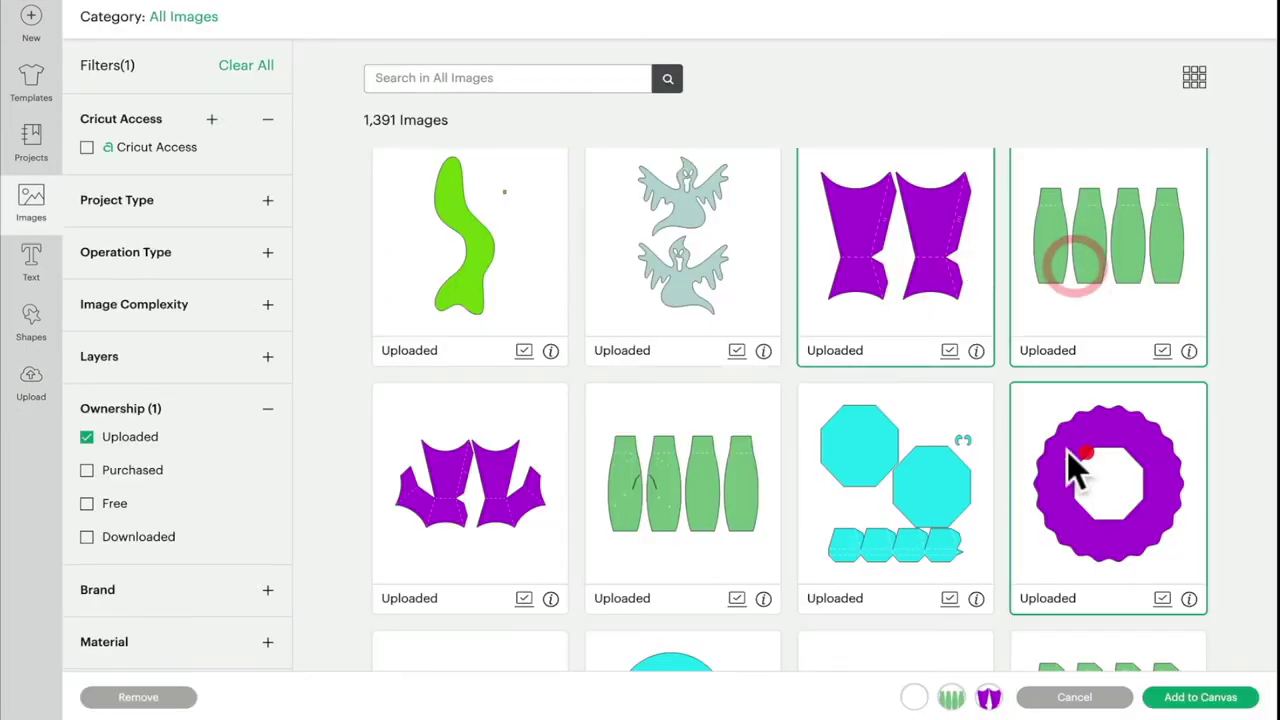
click(888, 472)
click(665, 458)
click(480, 485)
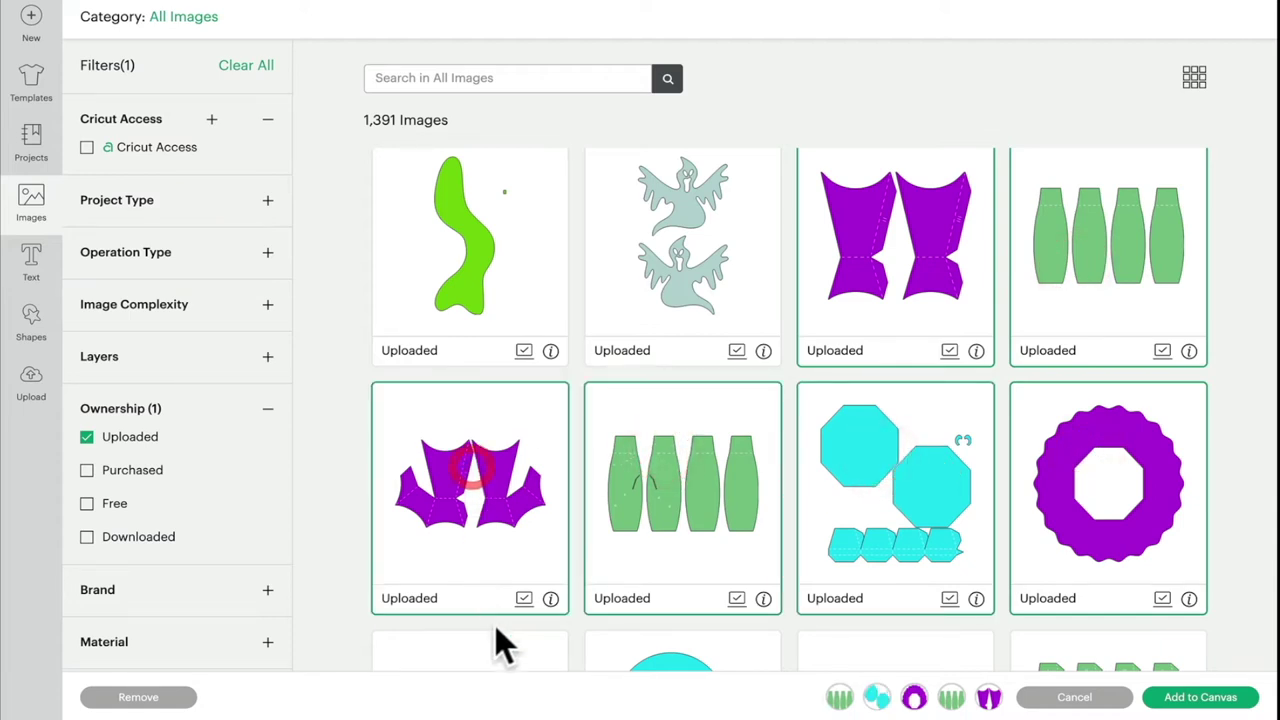
scroll(1240, 210, down, 1)
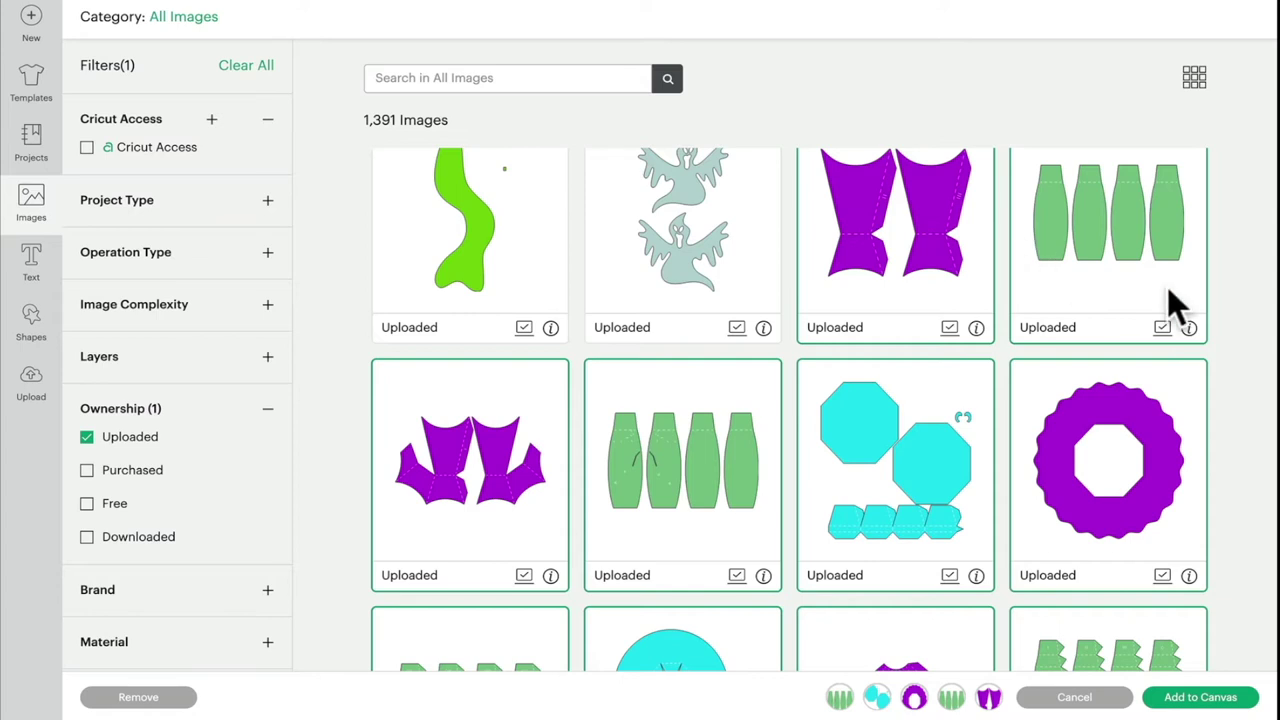
click(1199, 697)
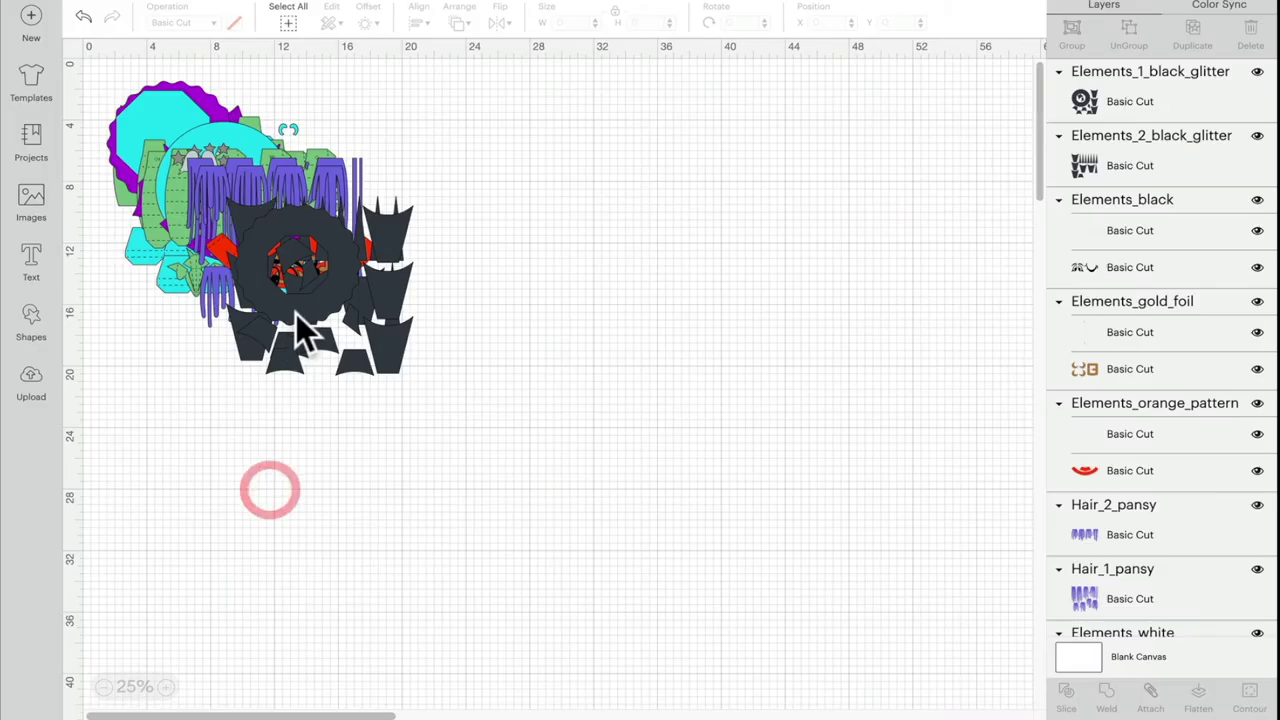
- Move both black glitter pieces together into empty canvas space and place the black eyes and mouth separately from the pile
drag(346, 309, 821, 235)
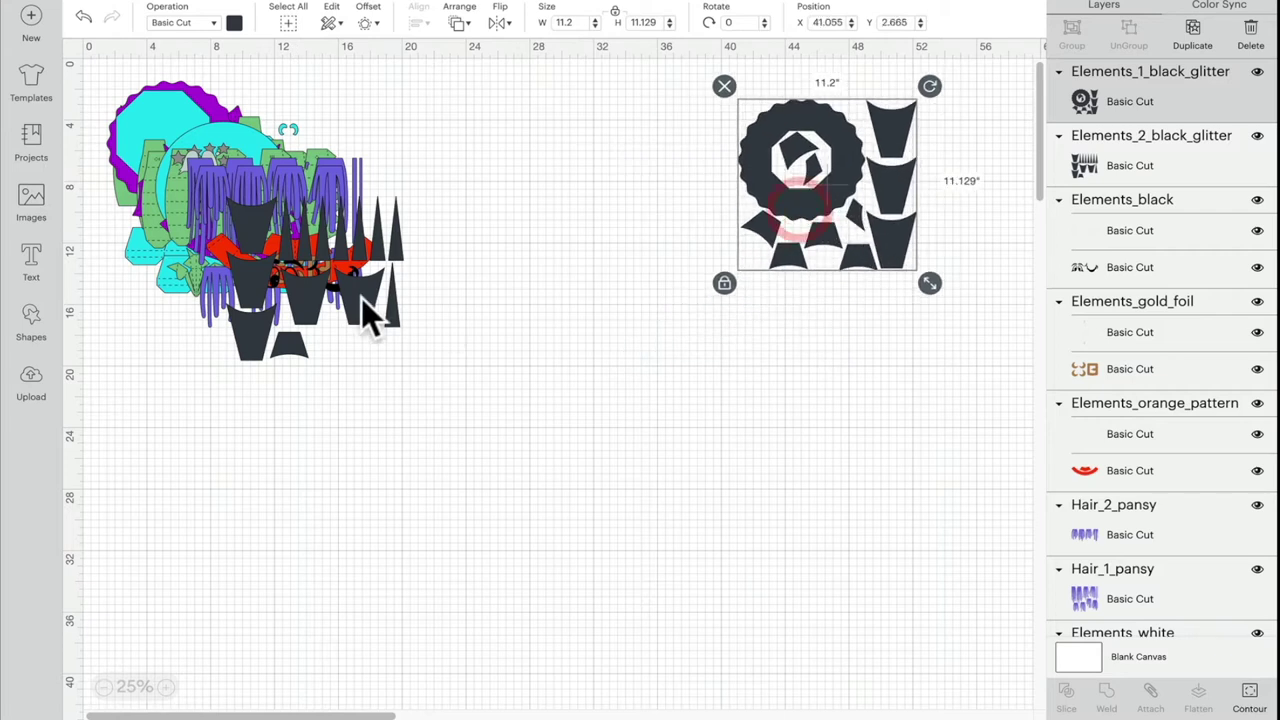
drag(361, 298, 868, 248)
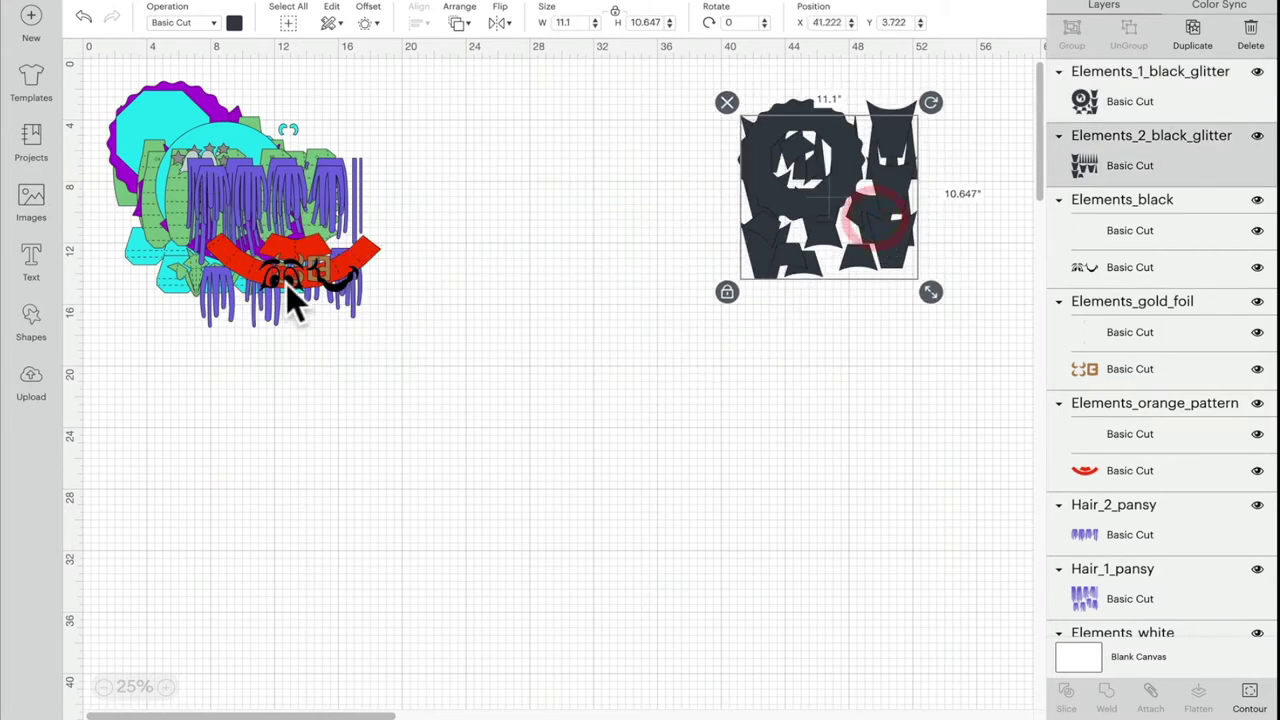
drag(286, 283, 507, 125)
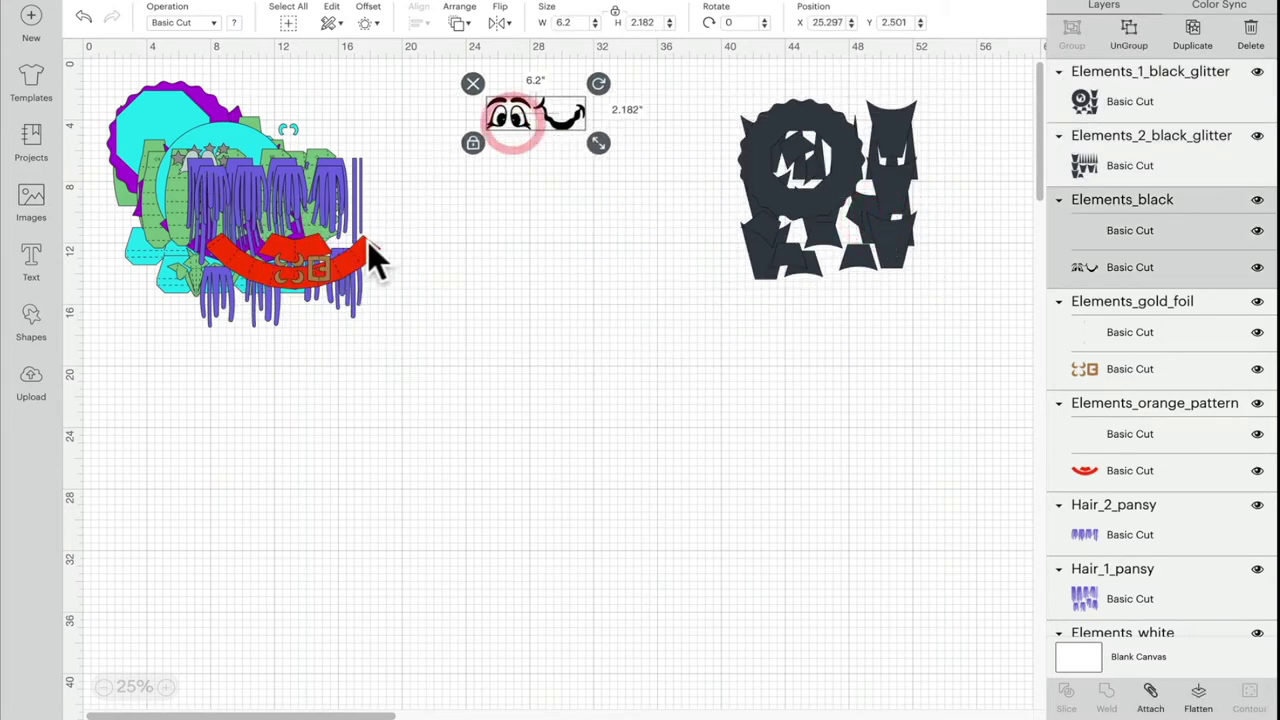
- Spread the orange pattern, purple hair and remaining coloured pieces across the canvas, sorting them into groups by colour
drag(368, 241, 276, 390)
drag(316, 218, 251, 578)
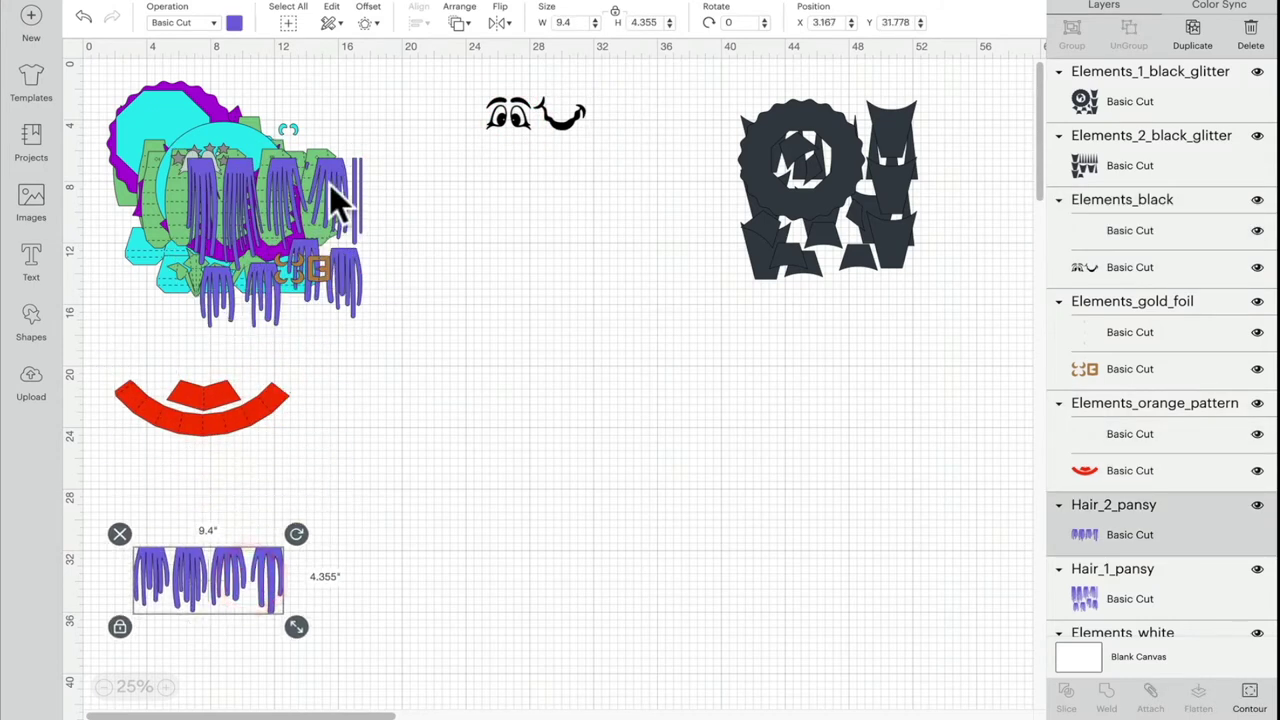
drag(329, 184, 251, 542)
drag(279, 207, 575, 285)
drag(285, 237, 908, 455)
drag(264, 202, 650, 568)
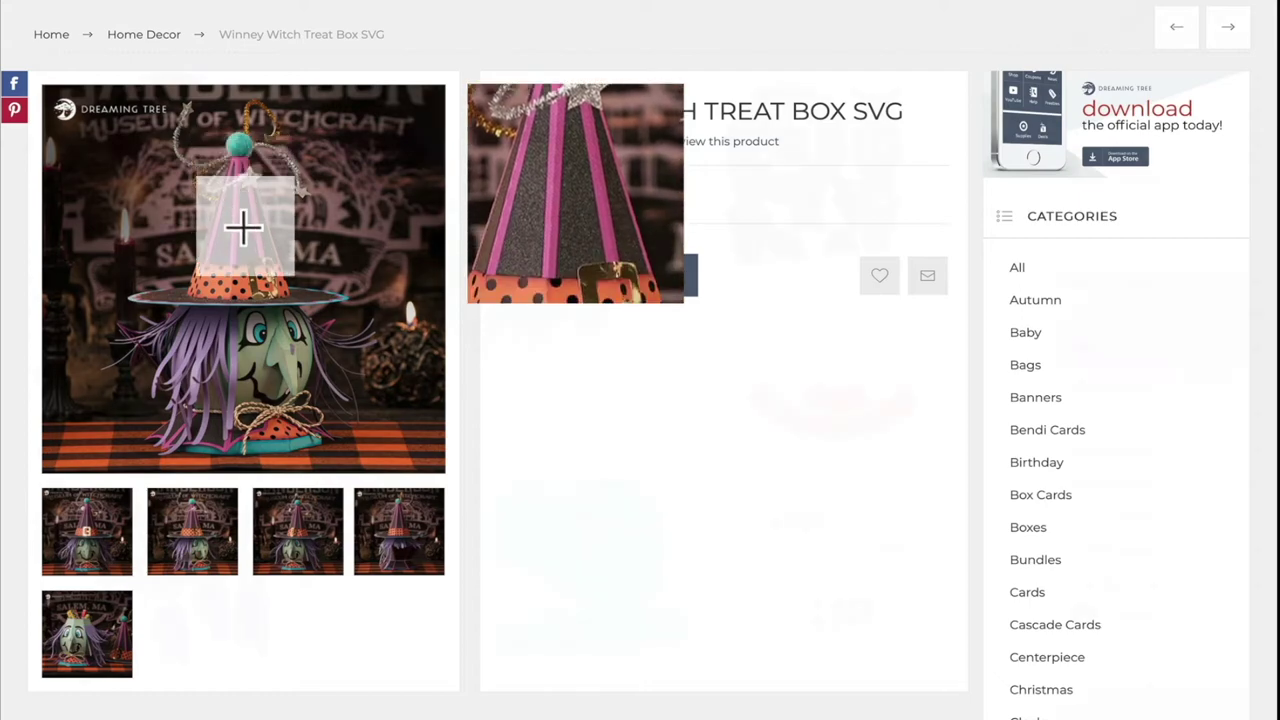
- Regroup the grape-purple pieces so the fan overlaps the scalloped ring and the plain pair meets the winged pair below
click(252, 358)
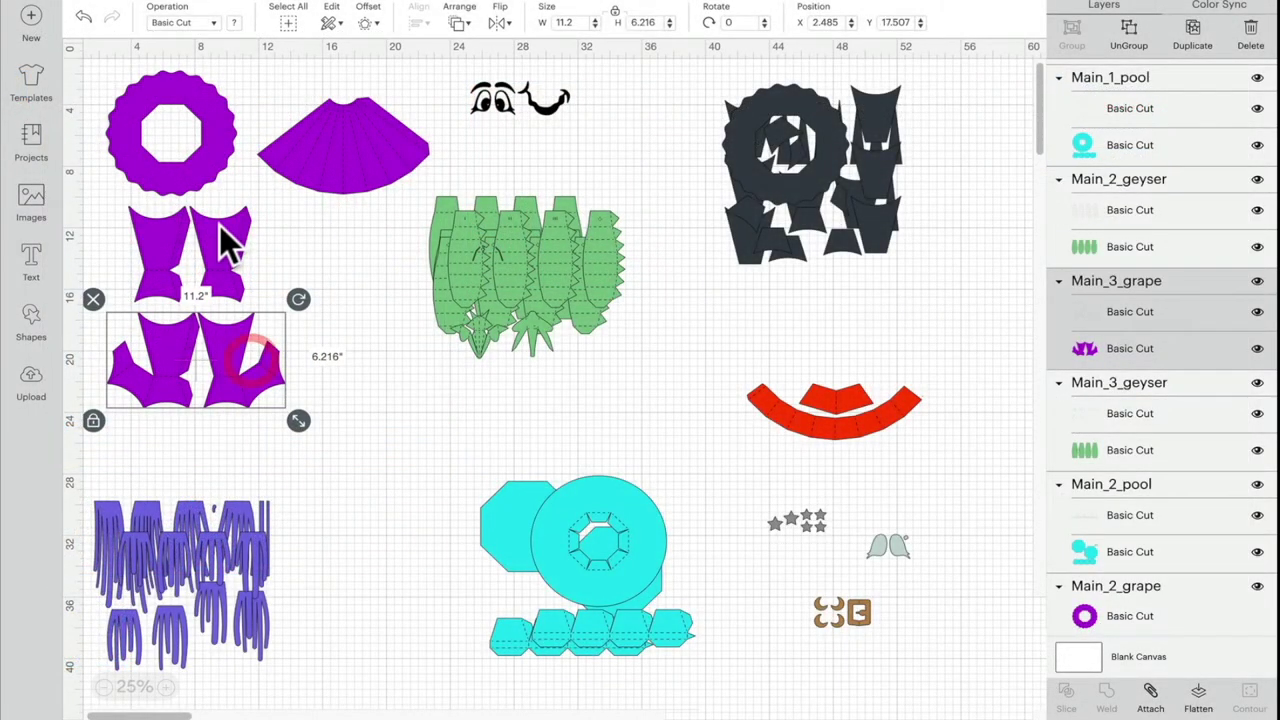
mouse_move(219, 225)
mouse_down()
mouse_move(229, 271)
mouse_move(226, 249)
mouse_up()
drag(341, 147, 280, 235)
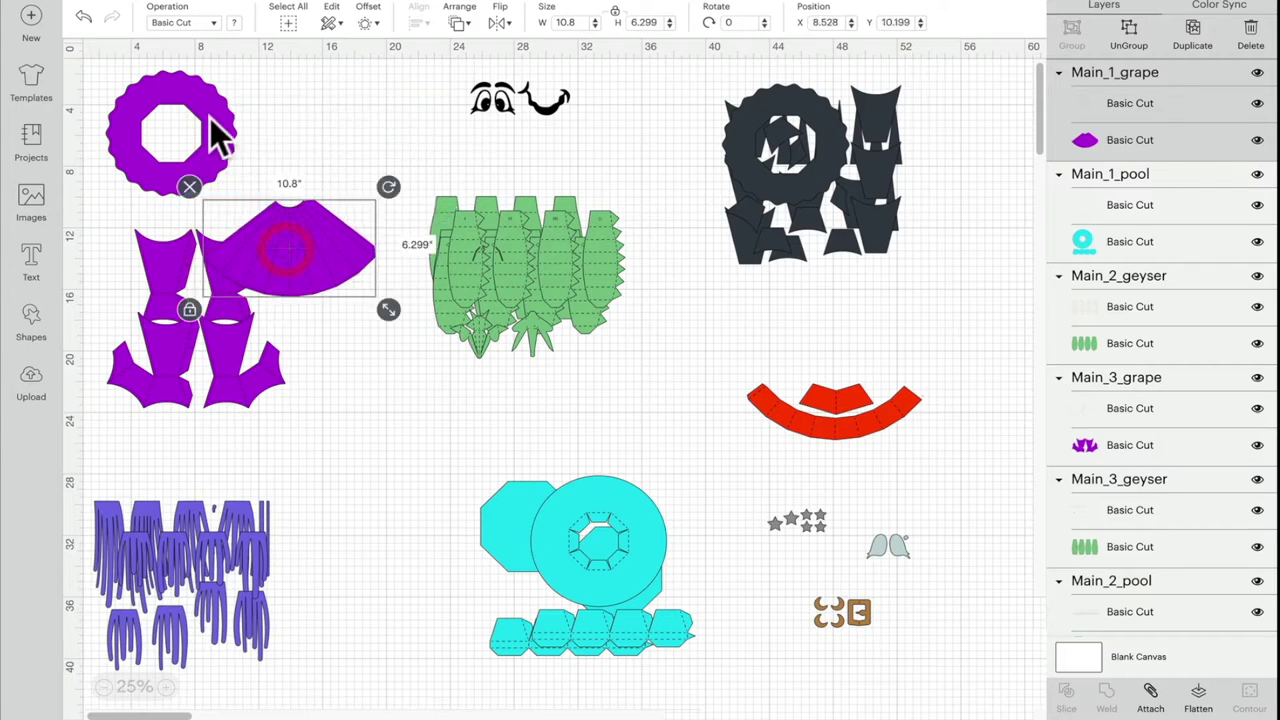
mouse_move(211, 115)
mouse_down()
mouse_move(250, 125)
mouse_move(214, 126)
mouse_up()
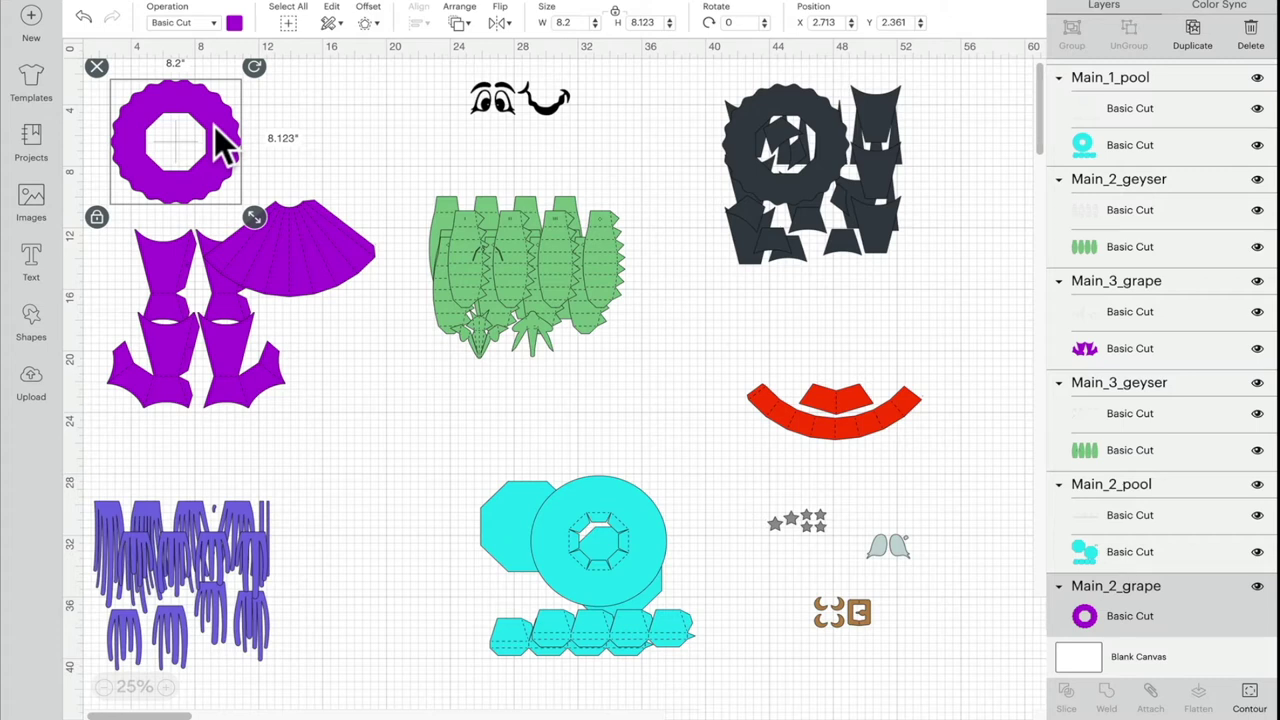
drag(222, 143, 200, 177)
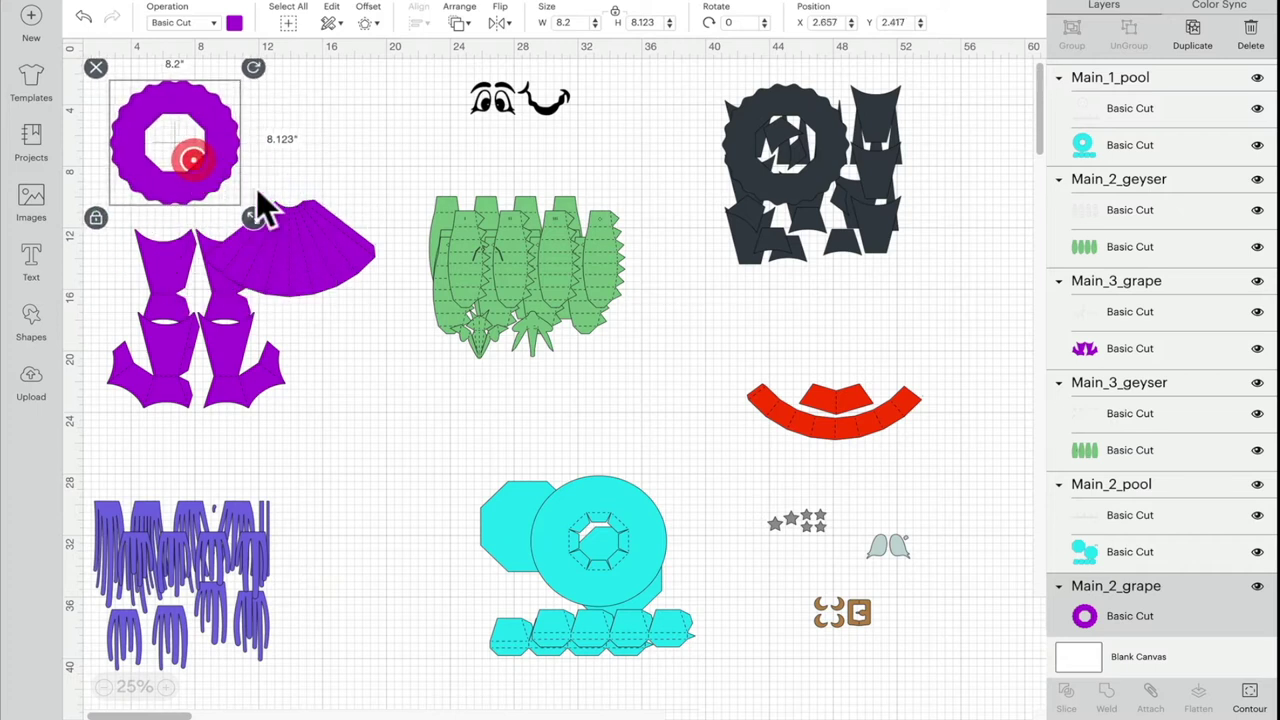
drag(310, 258, 288, 155)
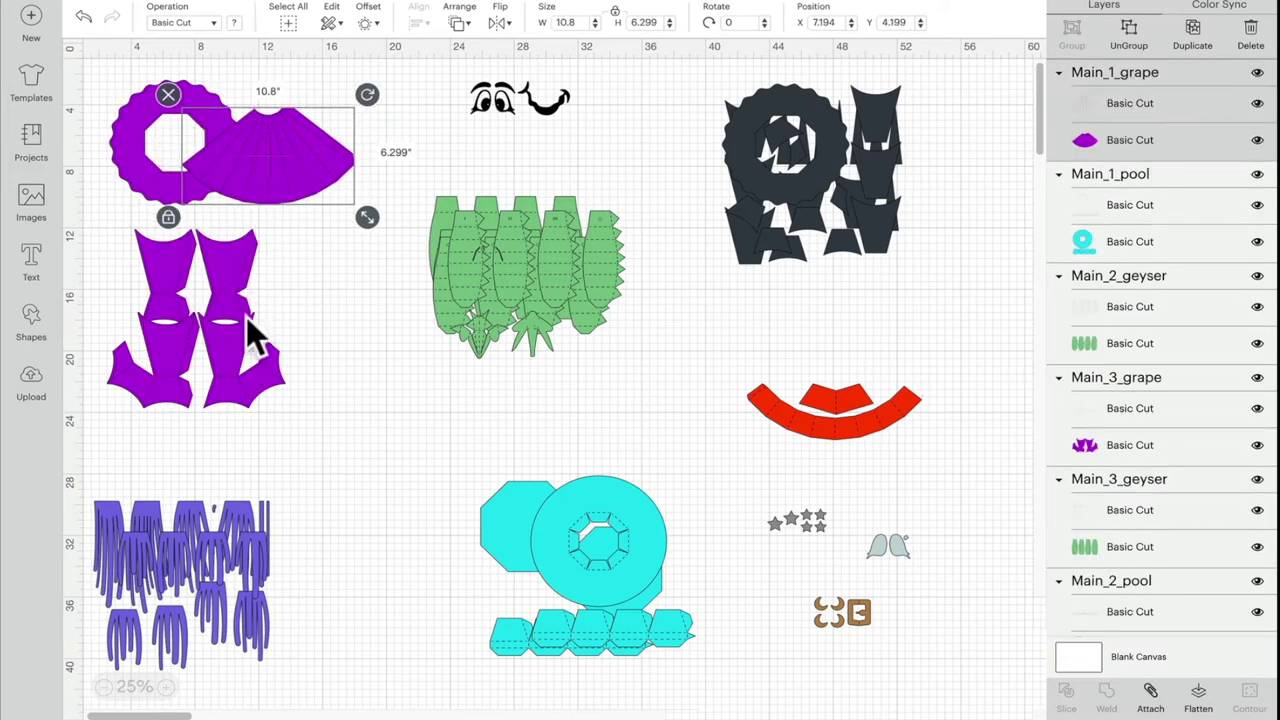
- Change the material color of the scalloped ring (Main_2_grape) to dark purple
click(137, 132)
click(236, 24)
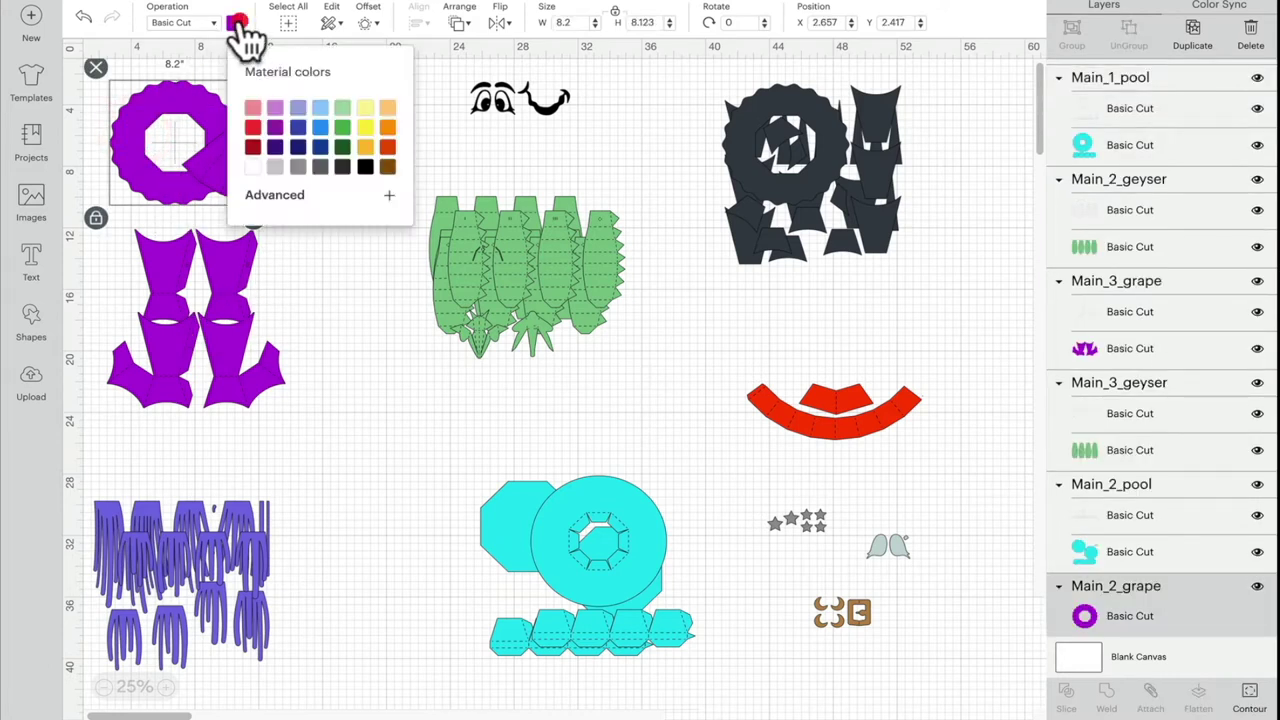
click(275, 147)
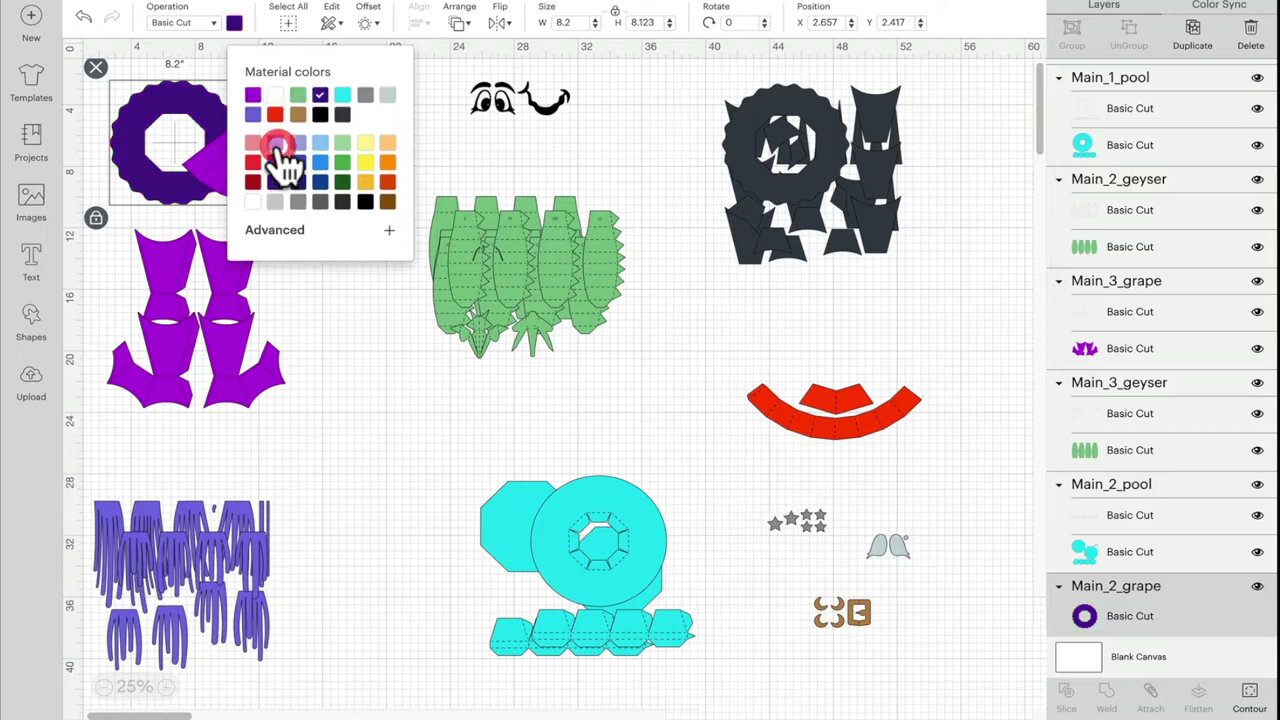
click(360, 338)
- Change the material color of the grape fan piece to the same dark purple as the scalloped ring and shift it closer over the ring
click(290, 174)
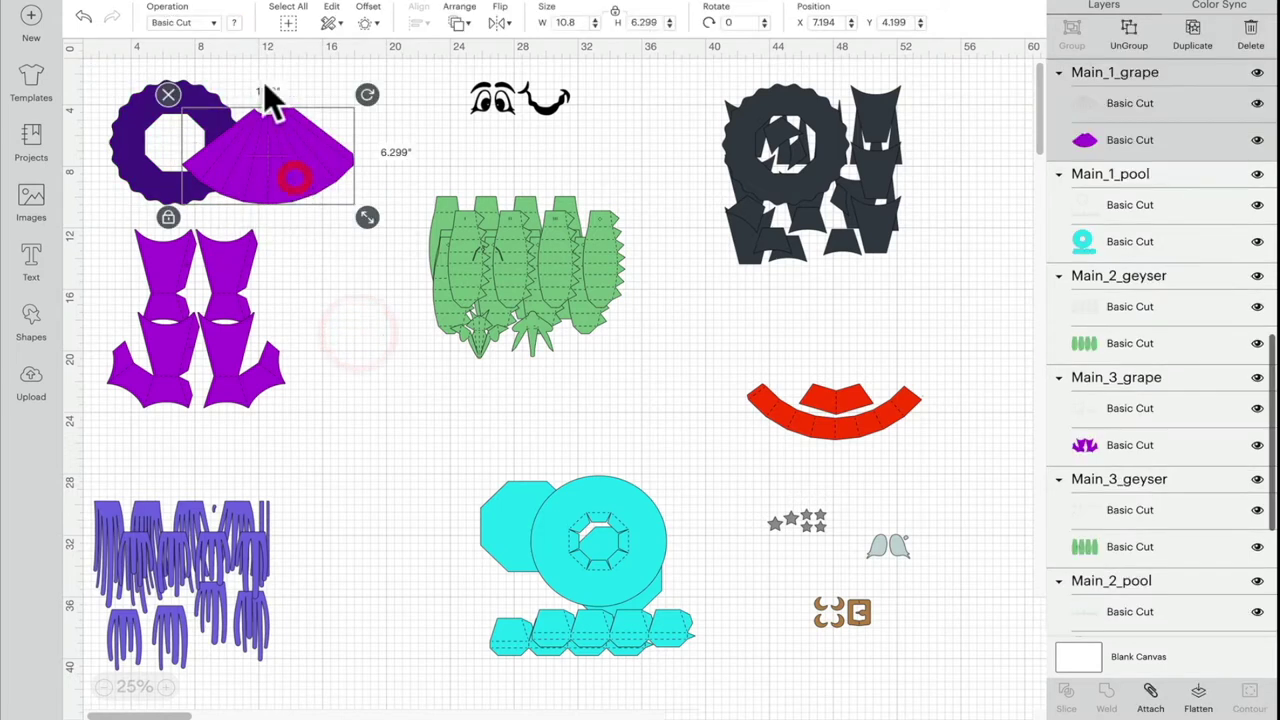
click(235, 23)
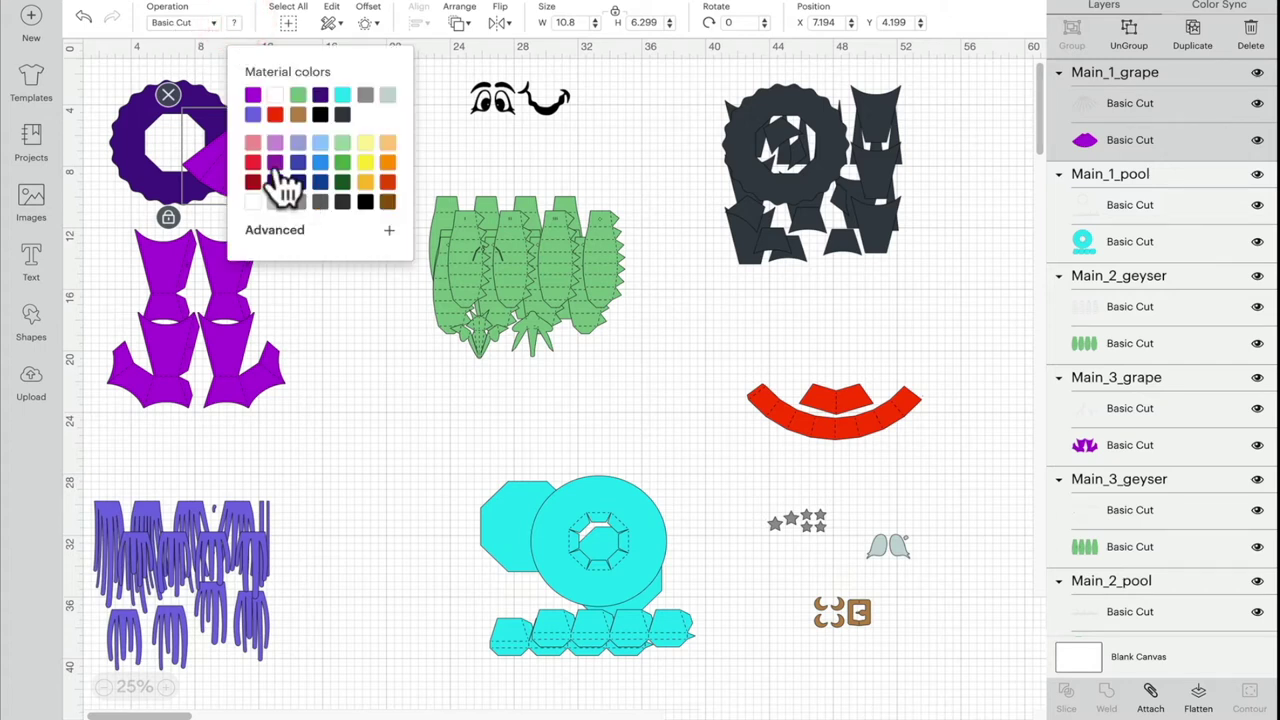
click(277, 183)
click(367, 319)
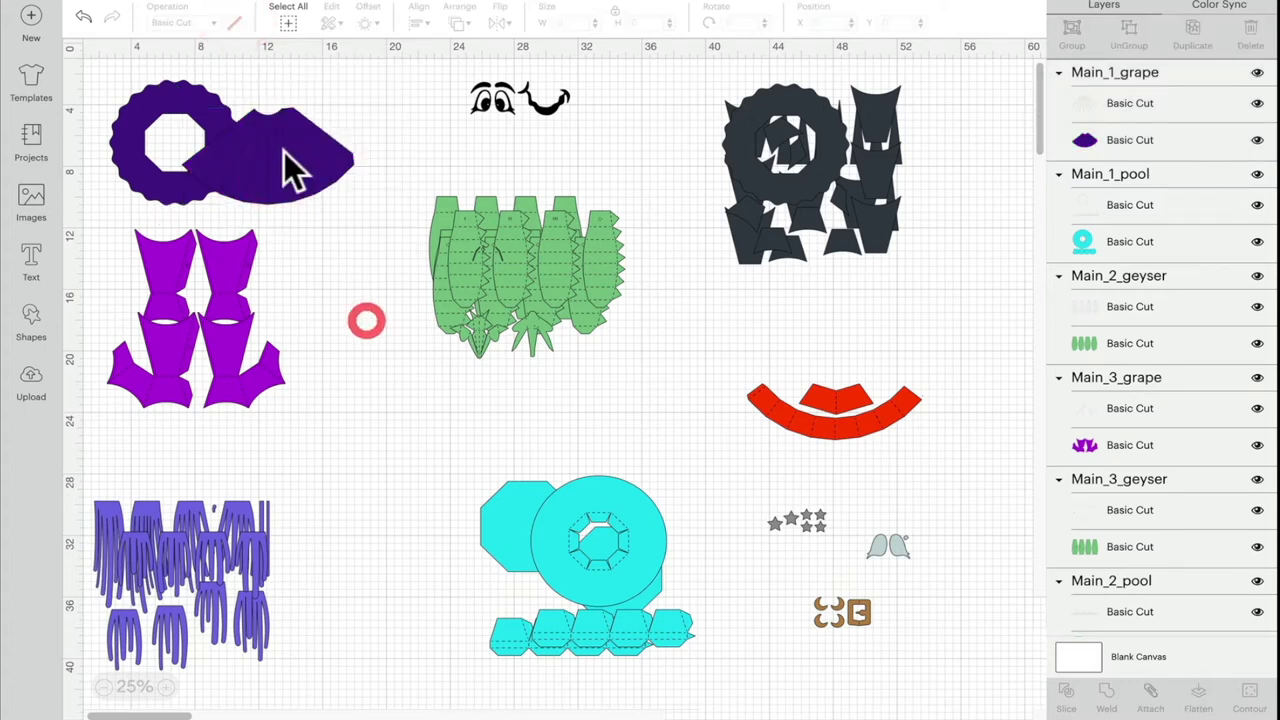
drag(257, 135, 255, 115)
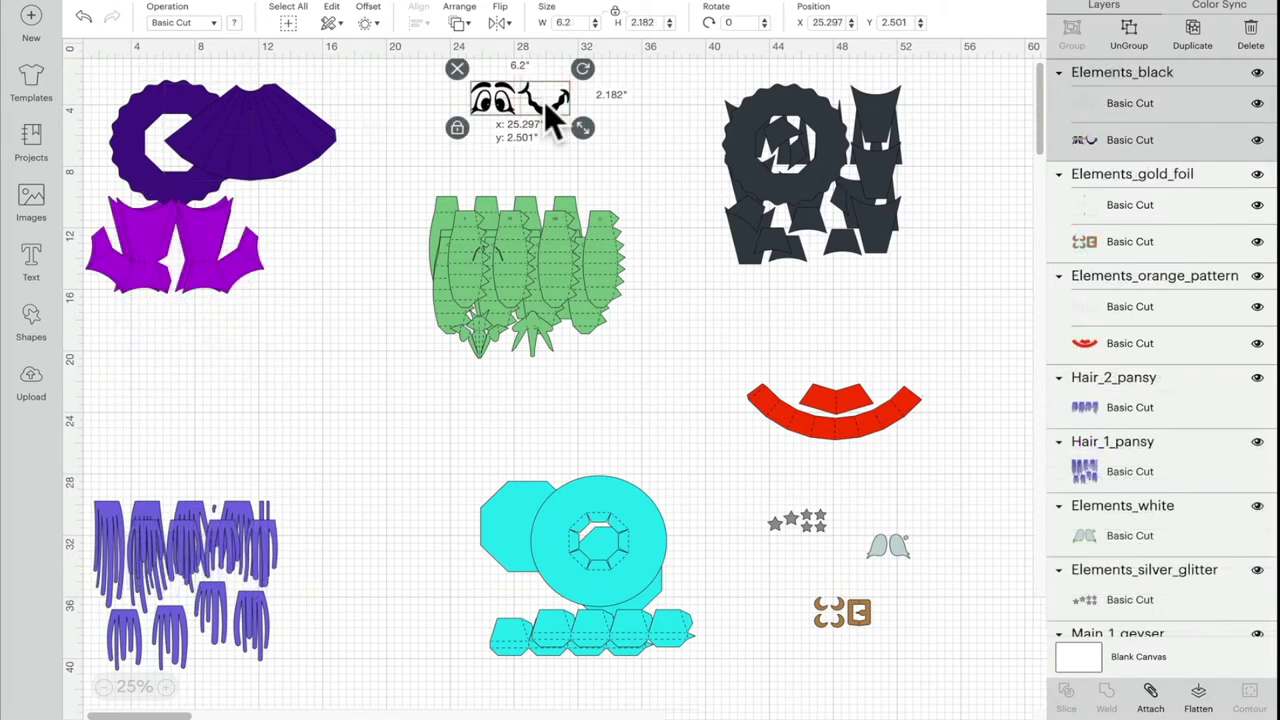
- Move the black eyes and mouth nearer the dark purple fan, duplicate them, and place the copy directly below the original
drag(544, 101, 449, 118)
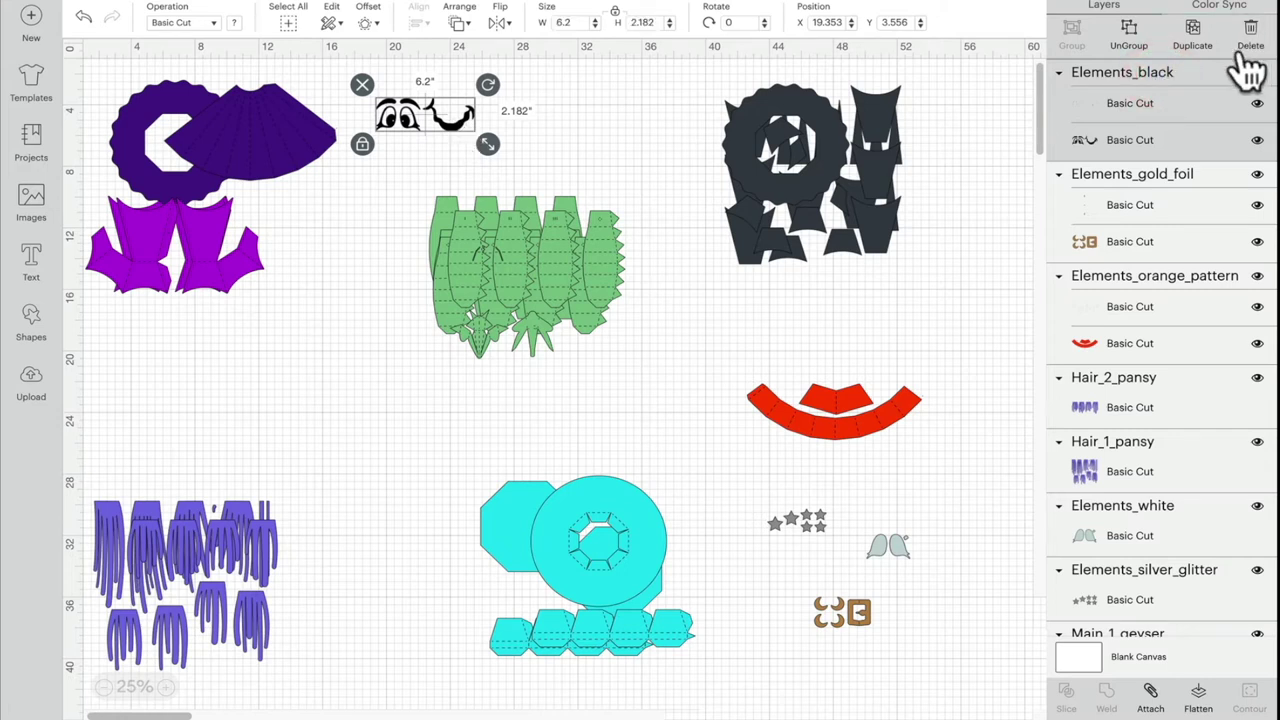
click(1195, 40)
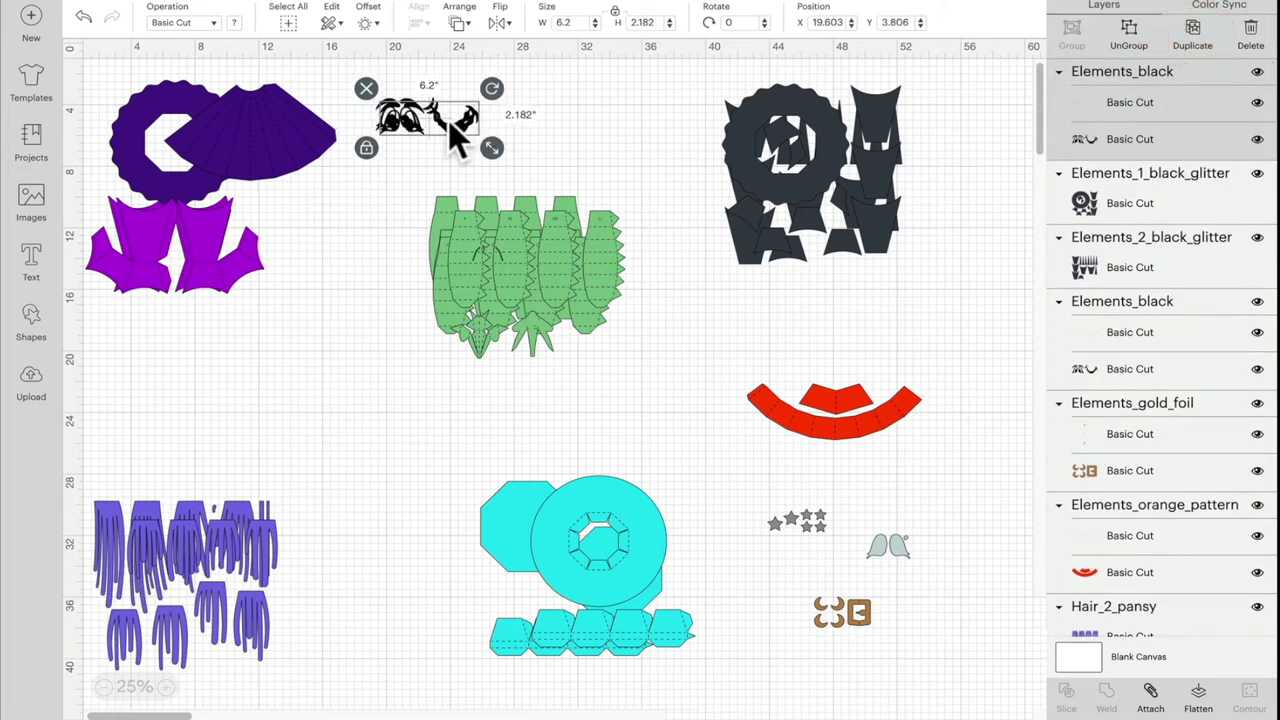
drag(448, 120, 437, 167)
- Hide the four small eye mark contours in the fine-line layer of the duplicated face
scroll(499, 150, up, 3)
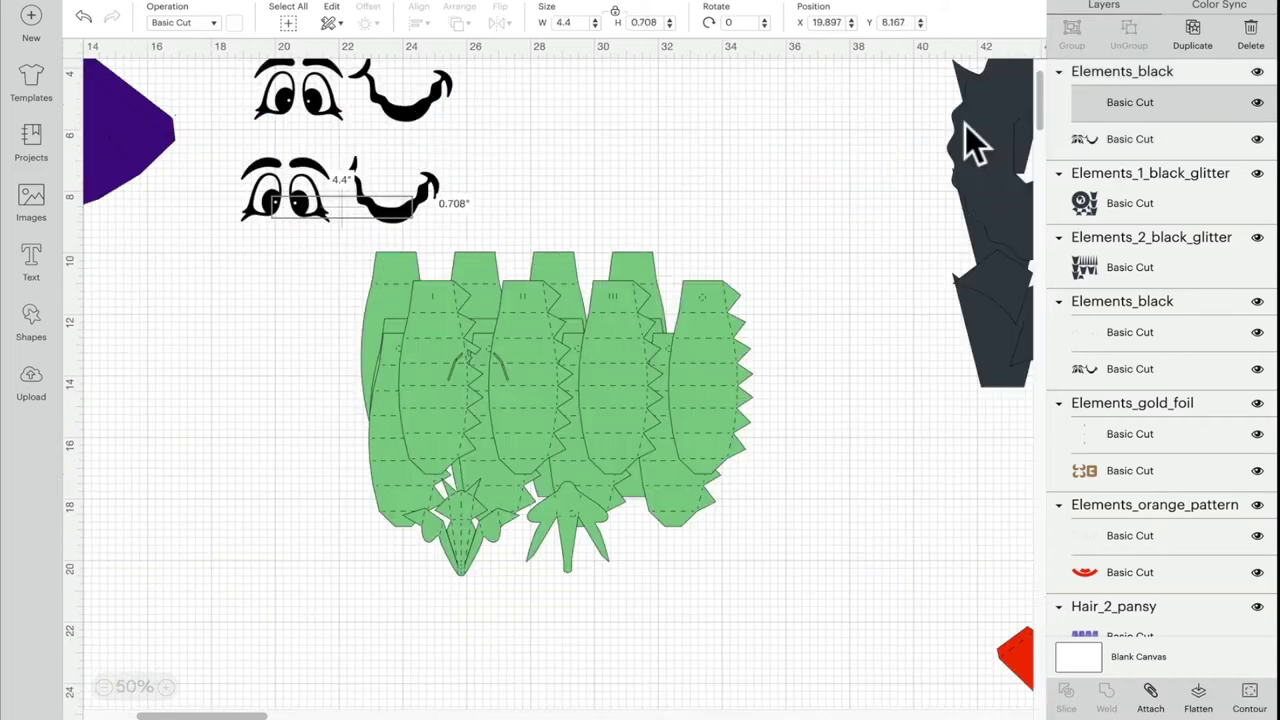
click(1134, 109)
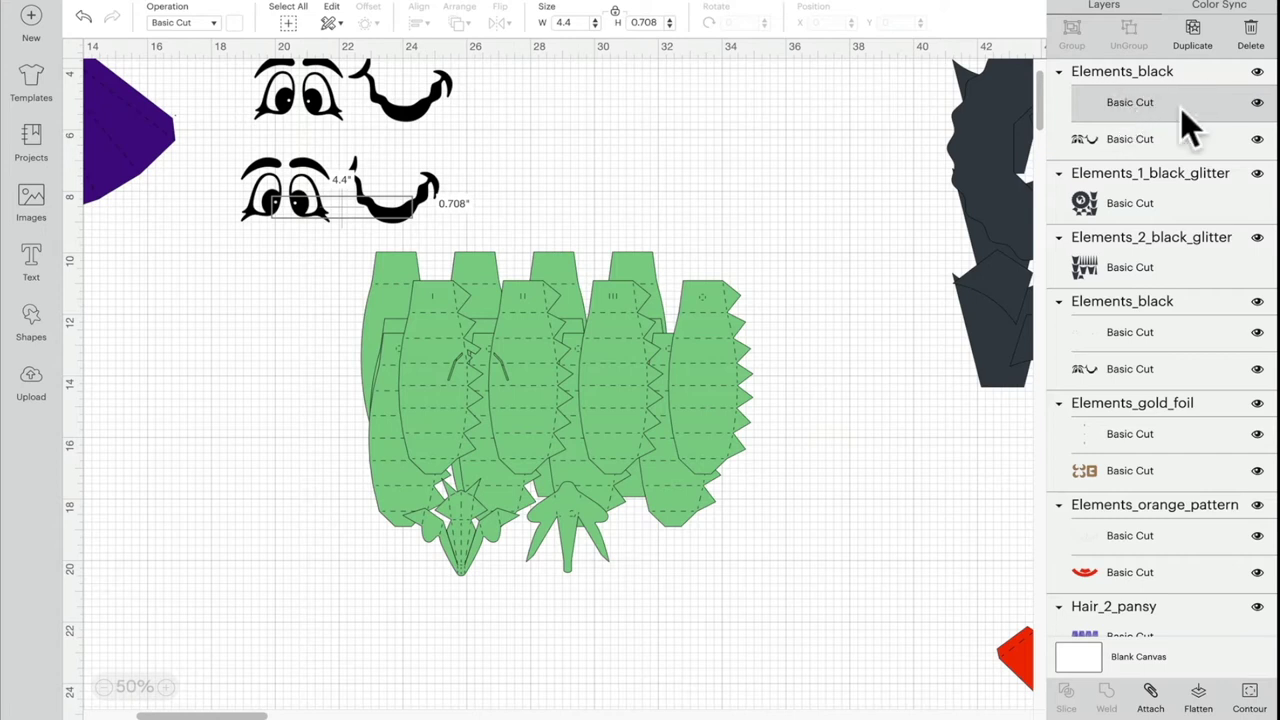
click(1251, 695)
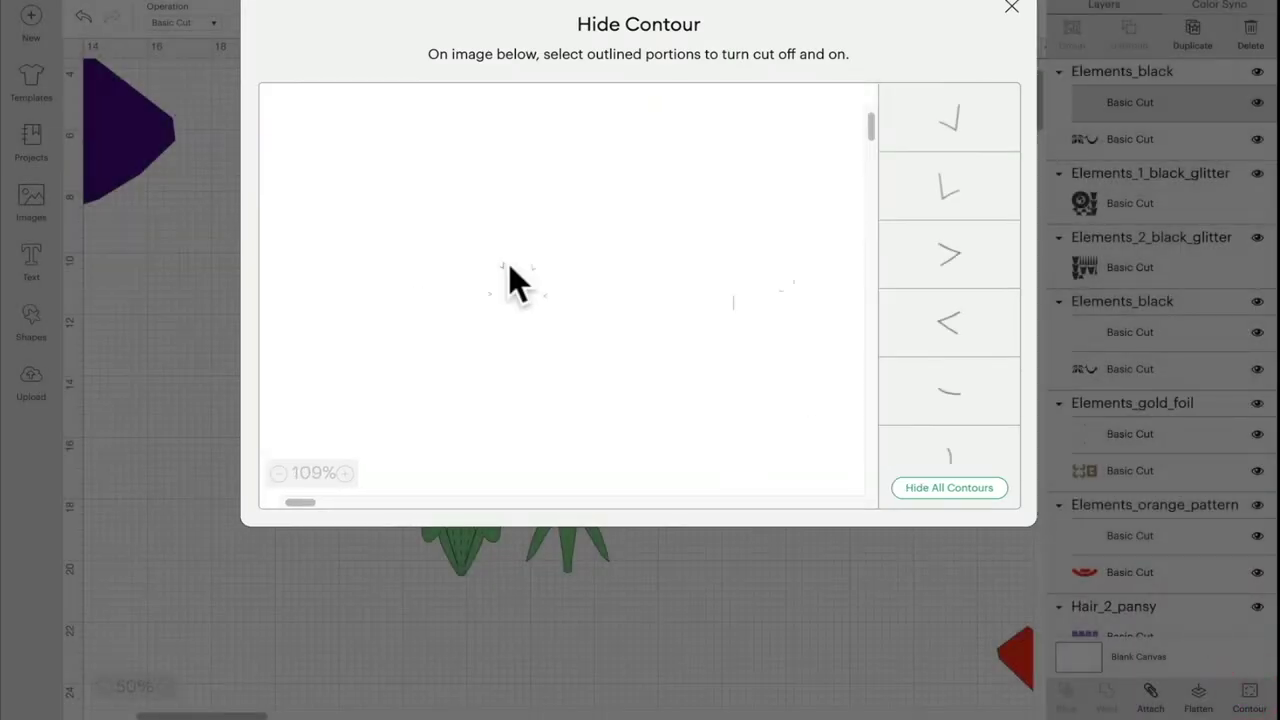
click(509, 264)
click(493, 294)
click(536, 267)
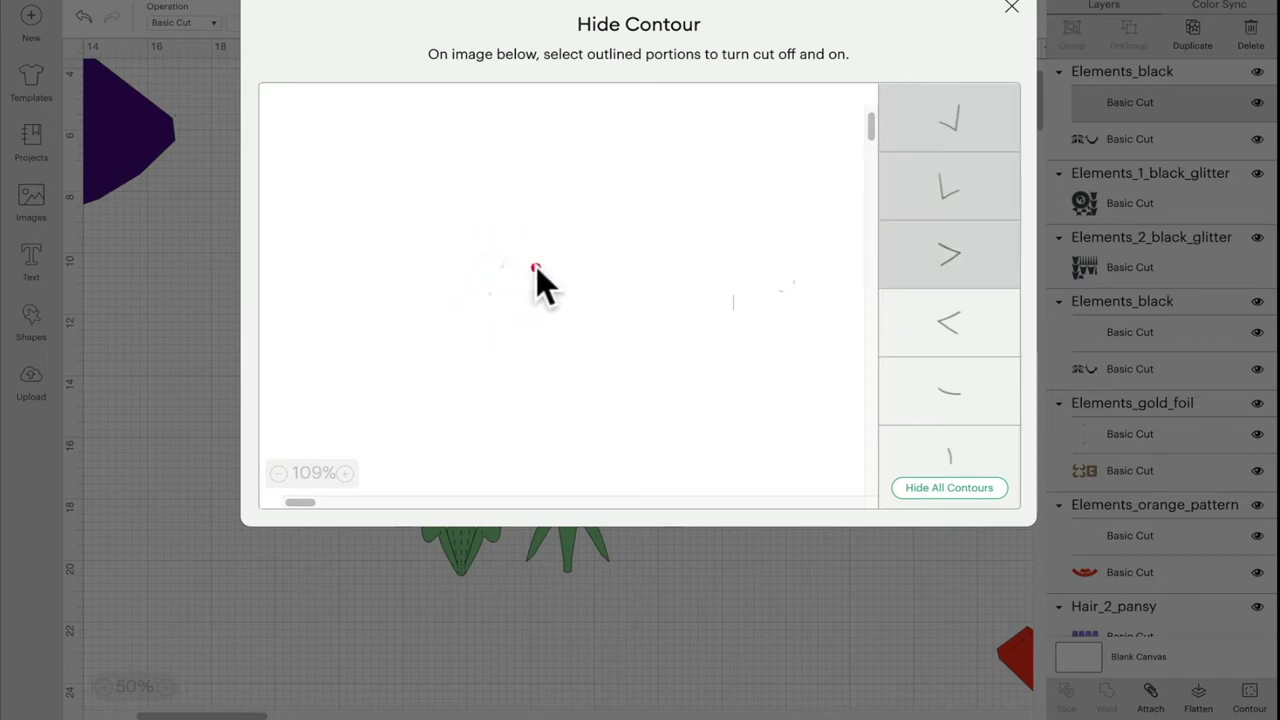
click(548, 298)
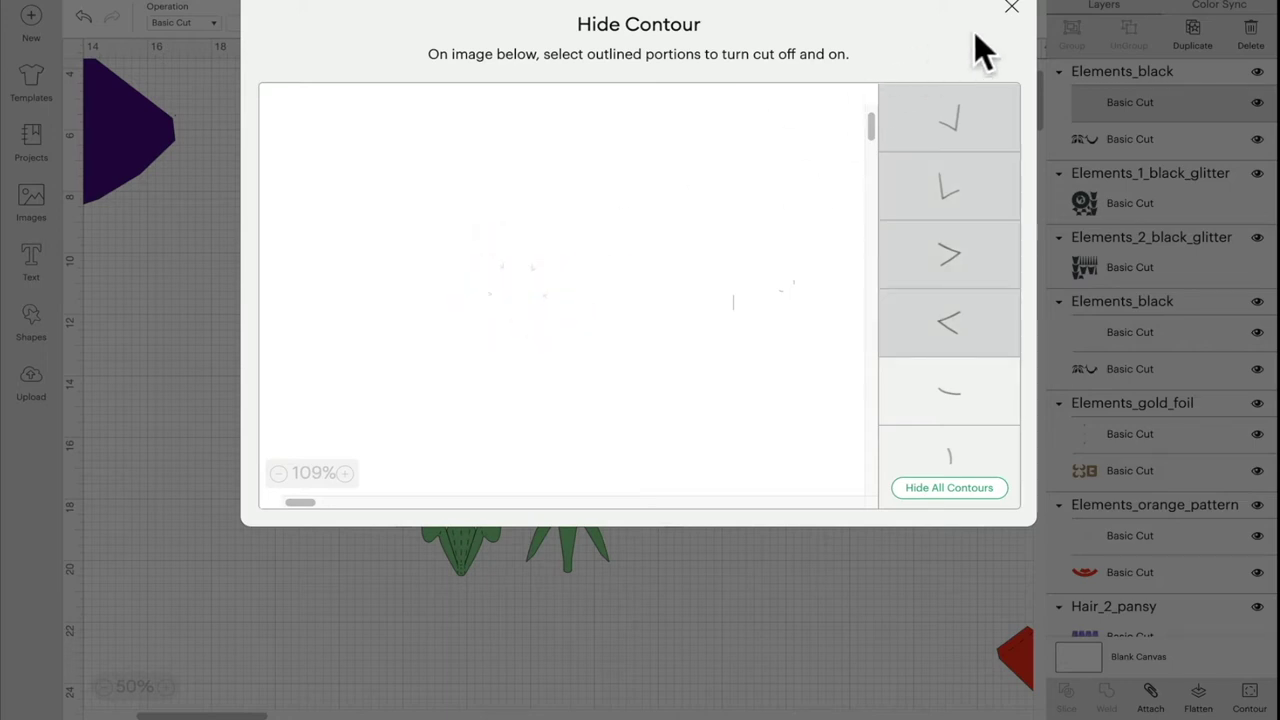
click(1012, 8)
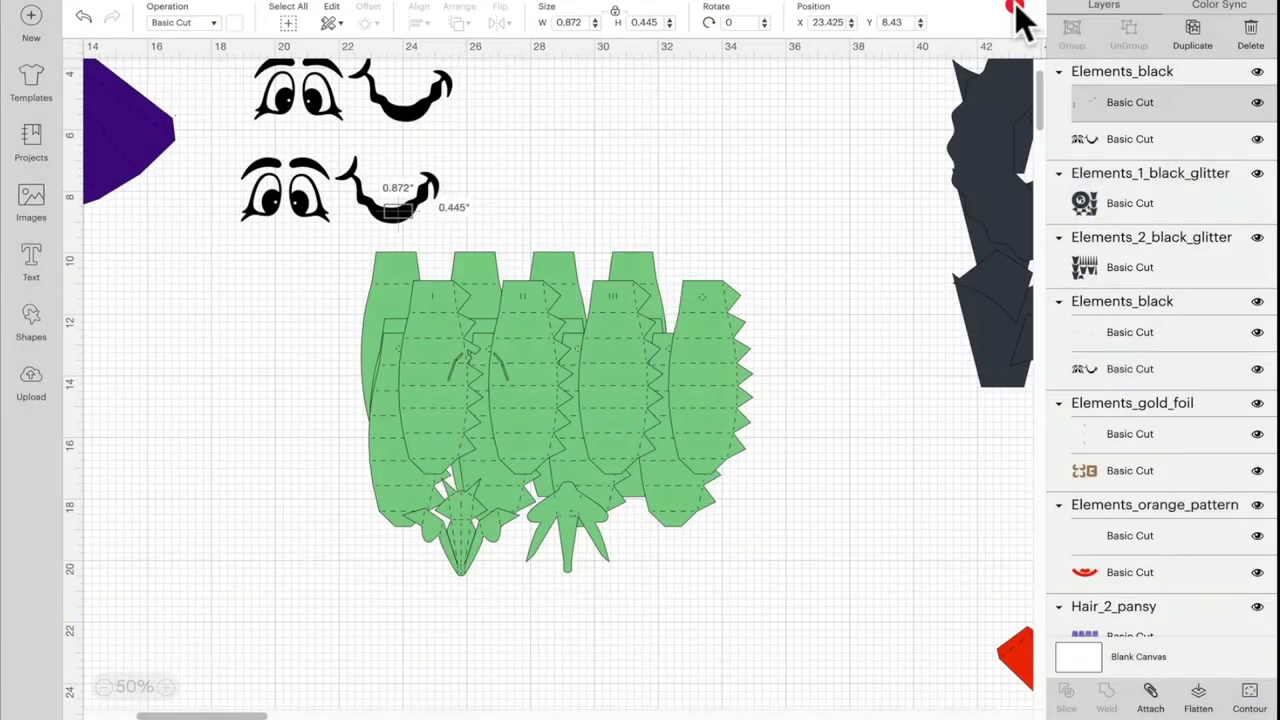
click(305, 211)
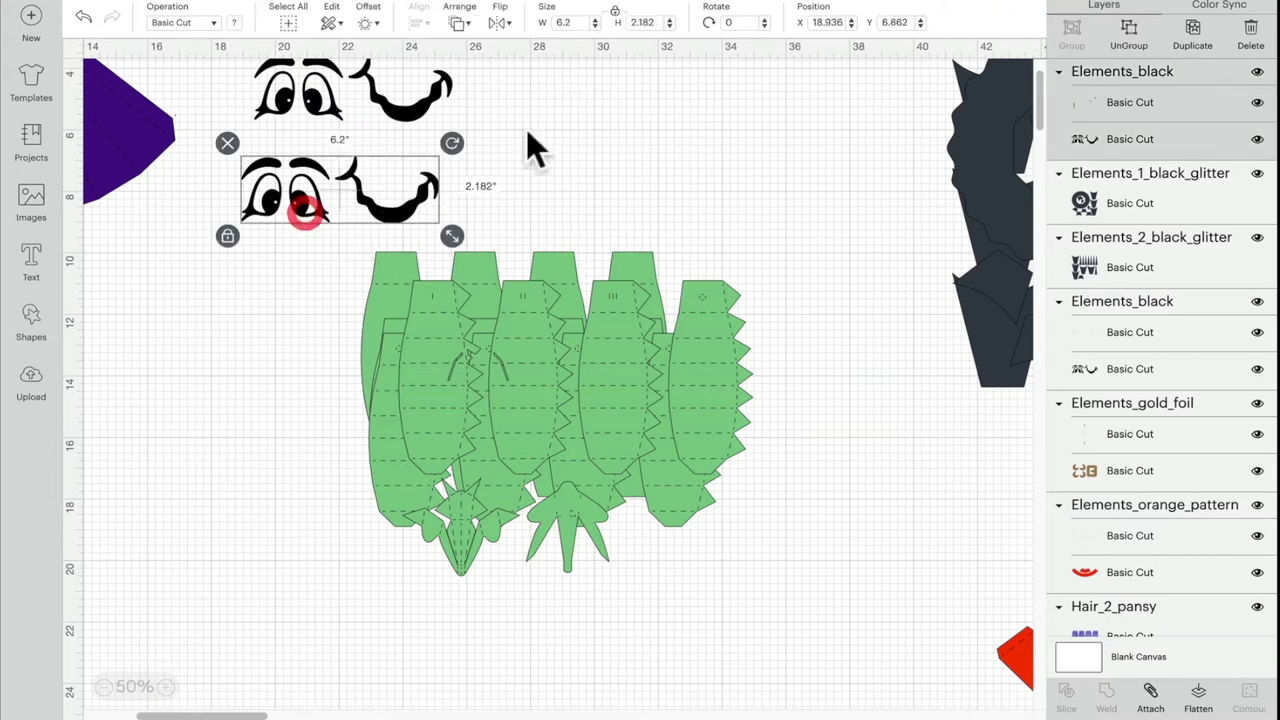
click(1150, 142)
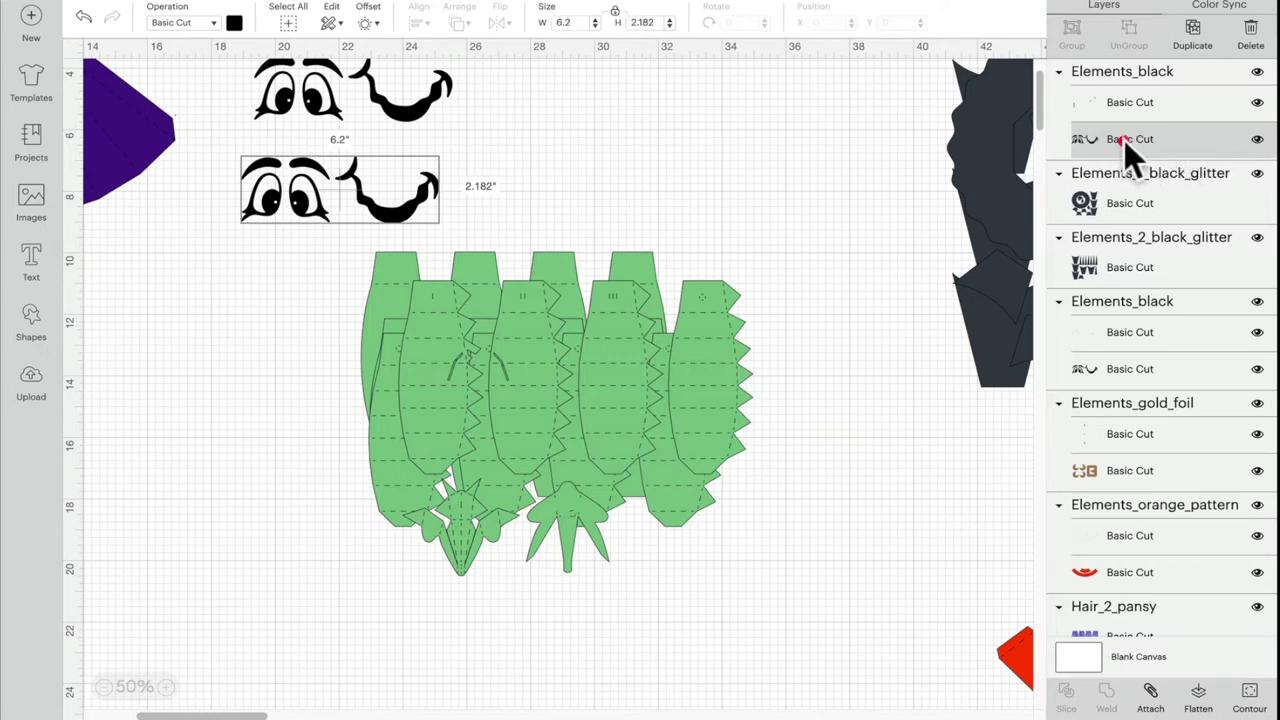
click(282, 257)
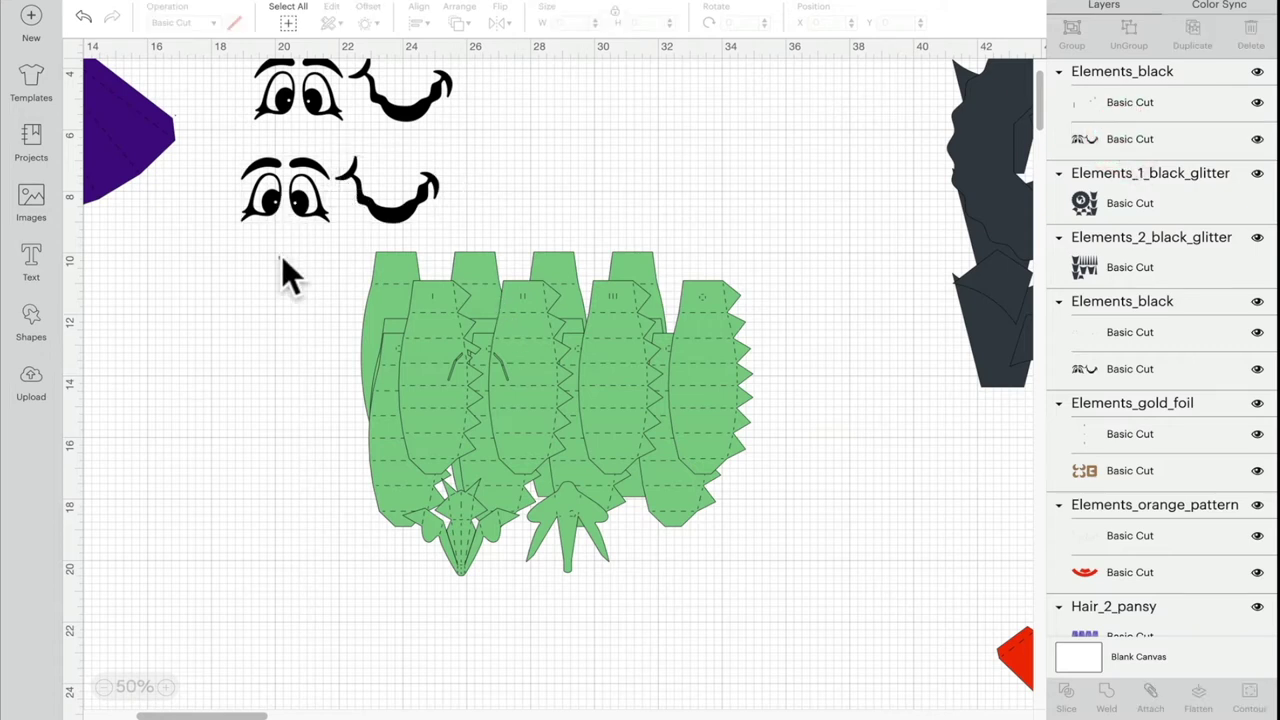
- Hide all eye and eyebrow contours in the duplicated face's main black layer and move the remaining mouth beneath the original eyes
click(290, 214)
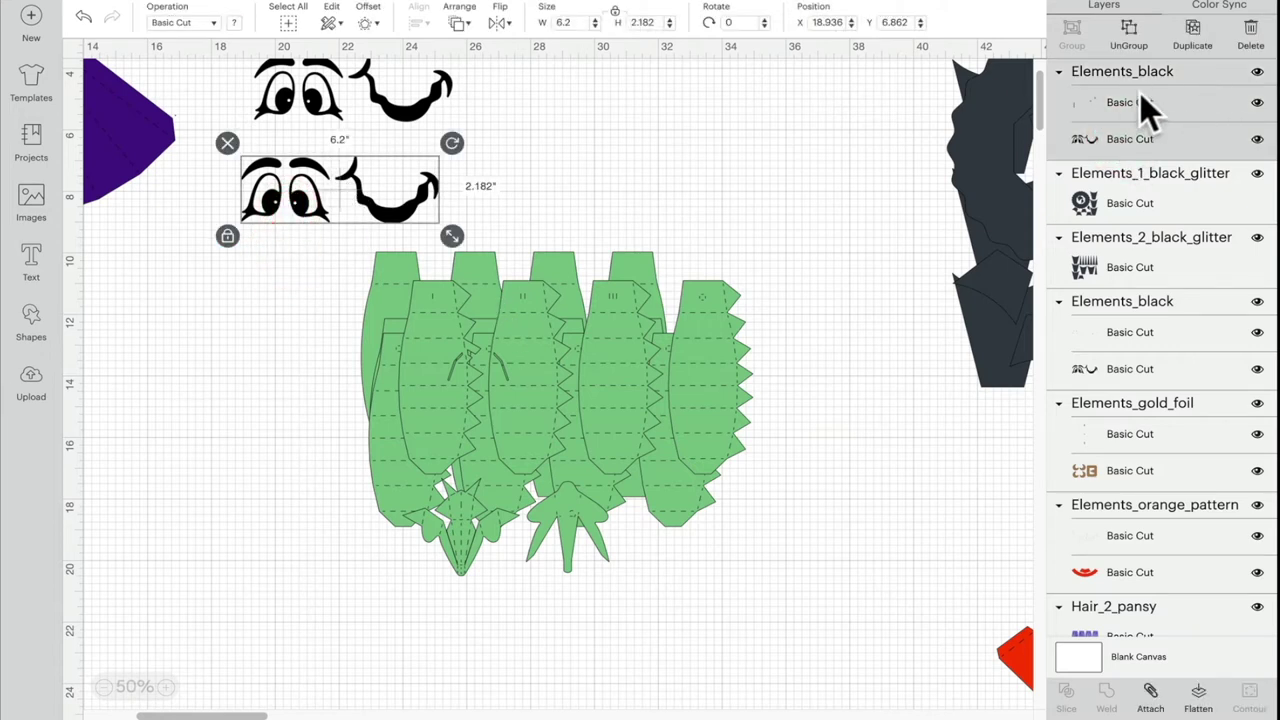
click(1145, 141)
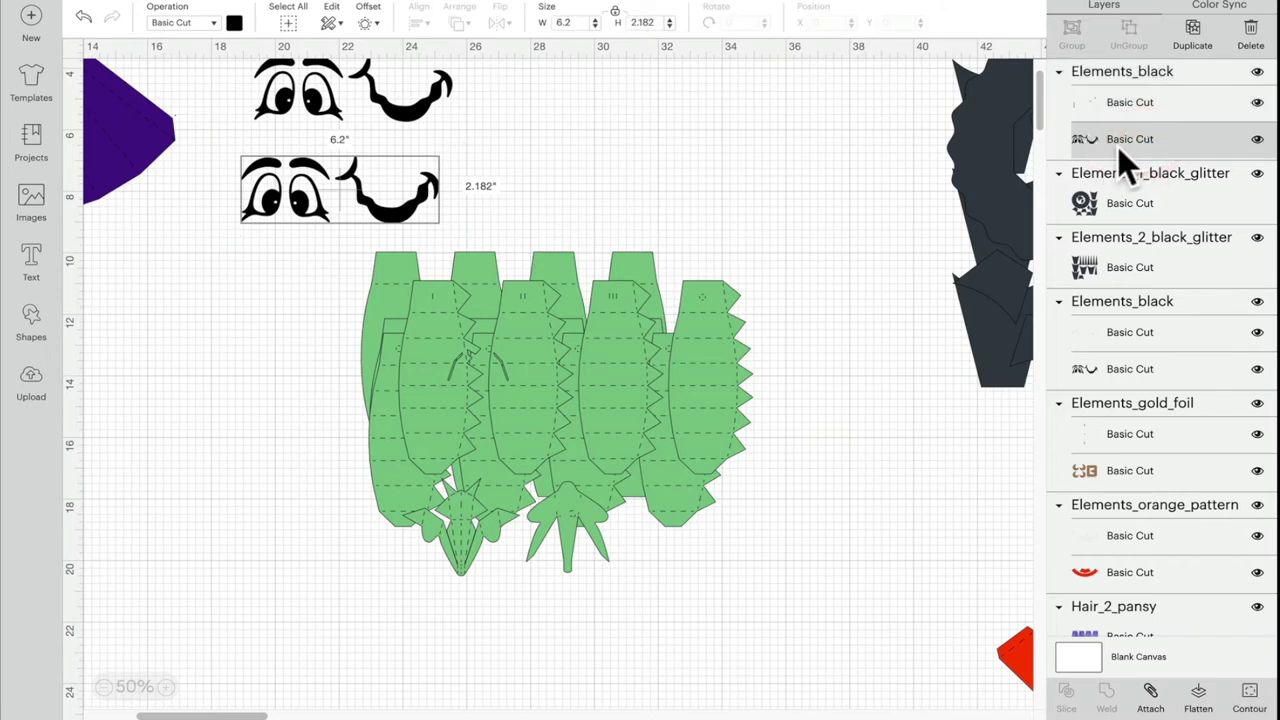
click(1255, 700)
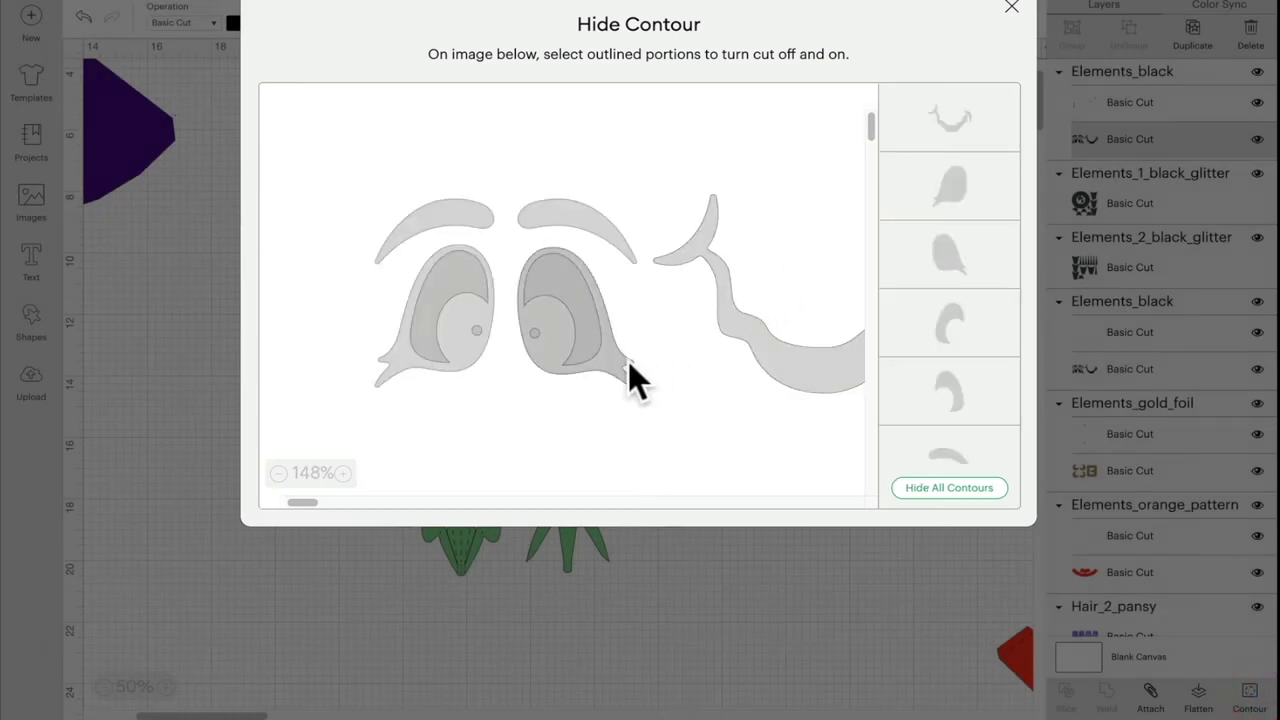
click(628, 361)
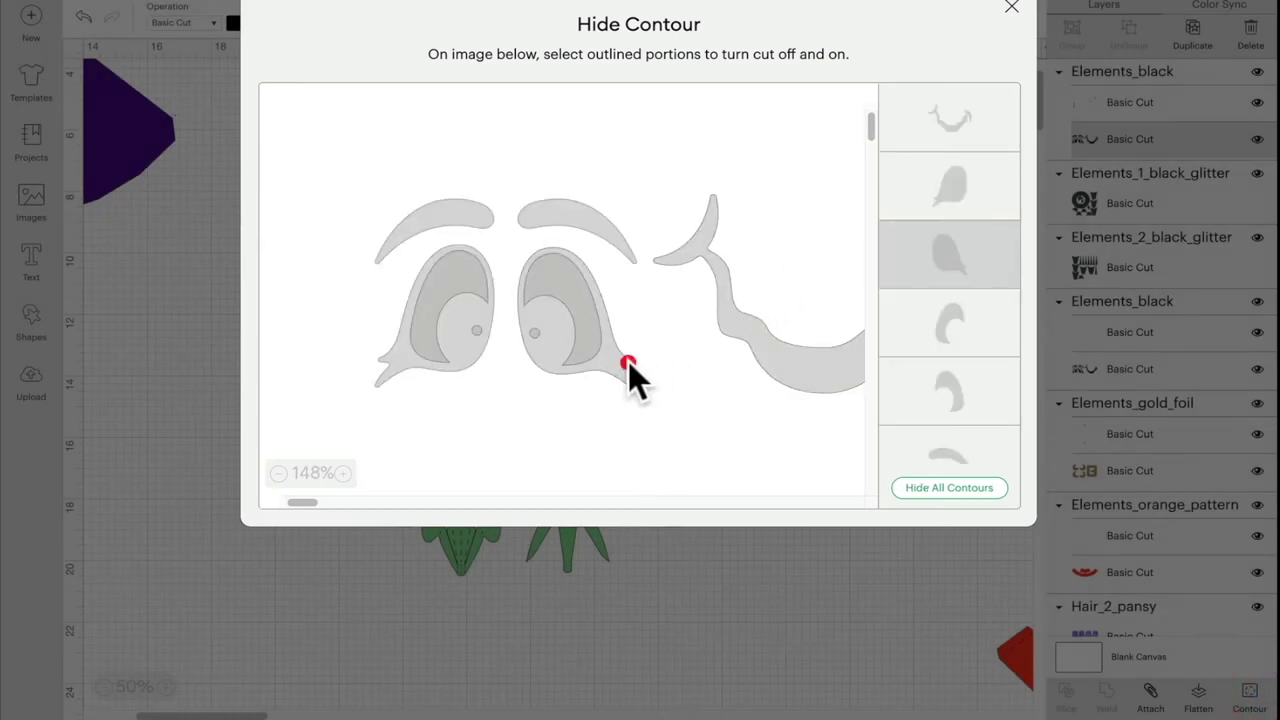
click(572, 275)
click(557, 203)
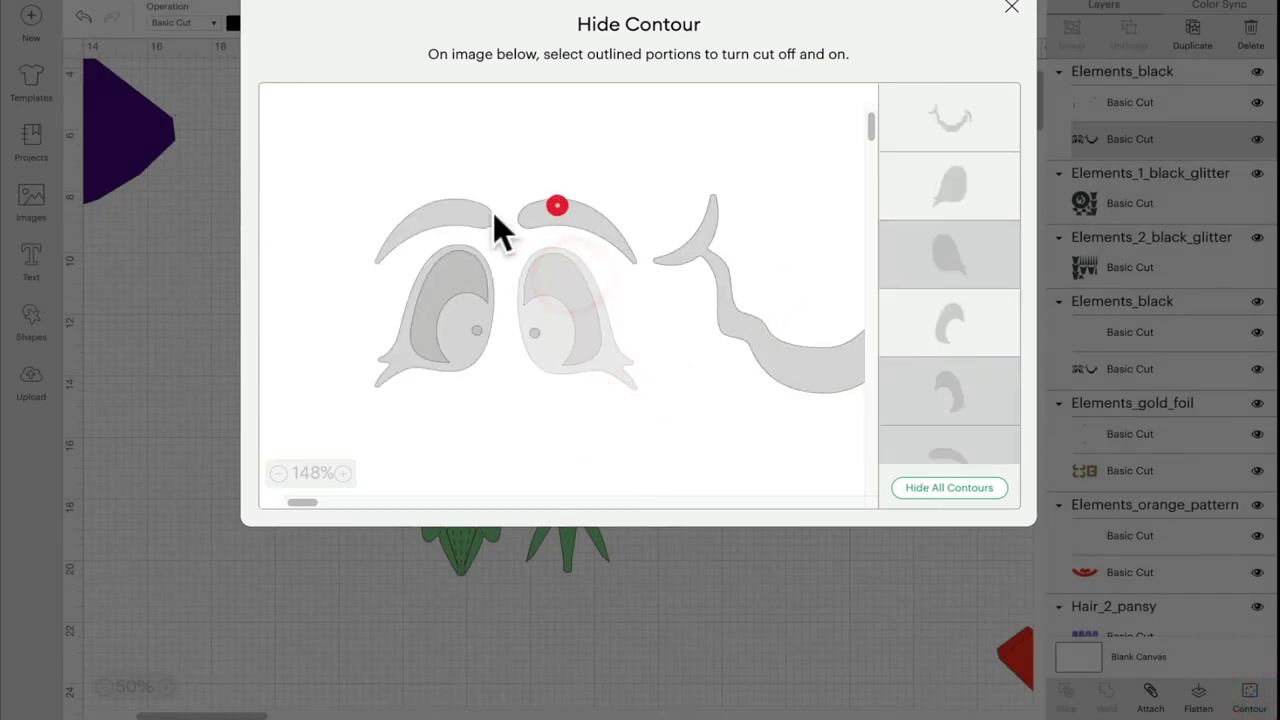
click(442, 212)
click(383, 385)
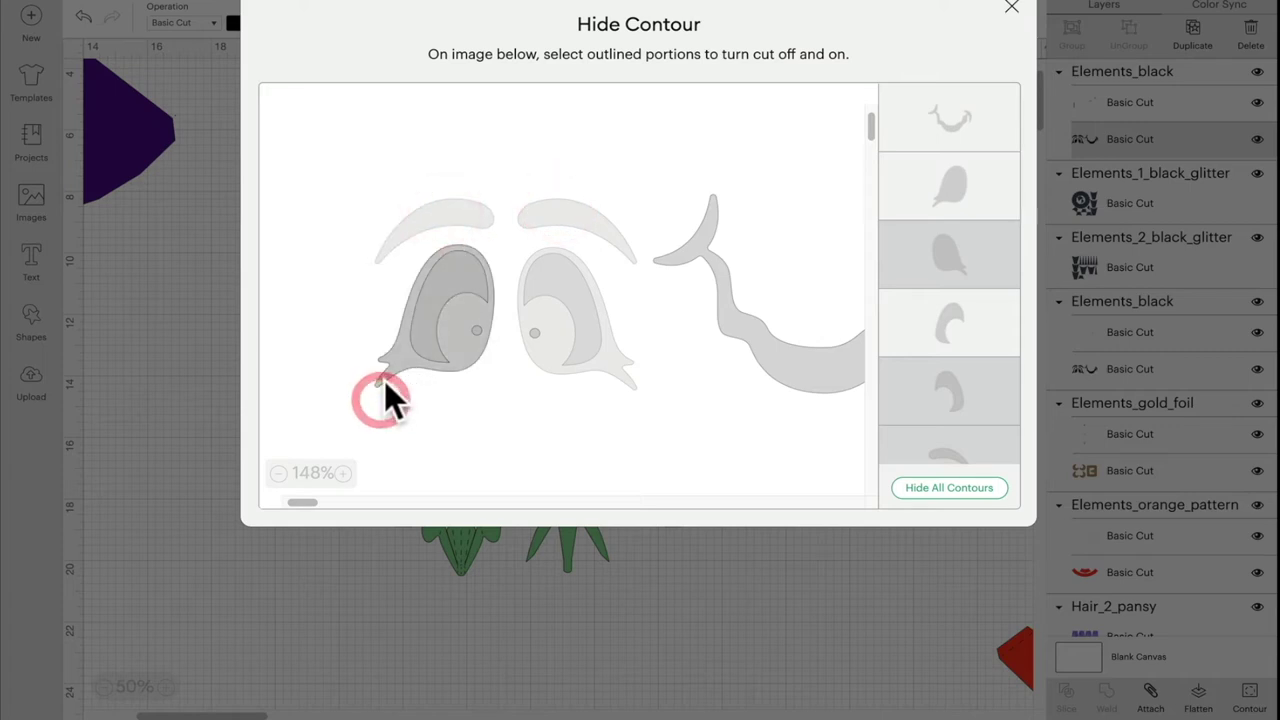
click(436, 281)
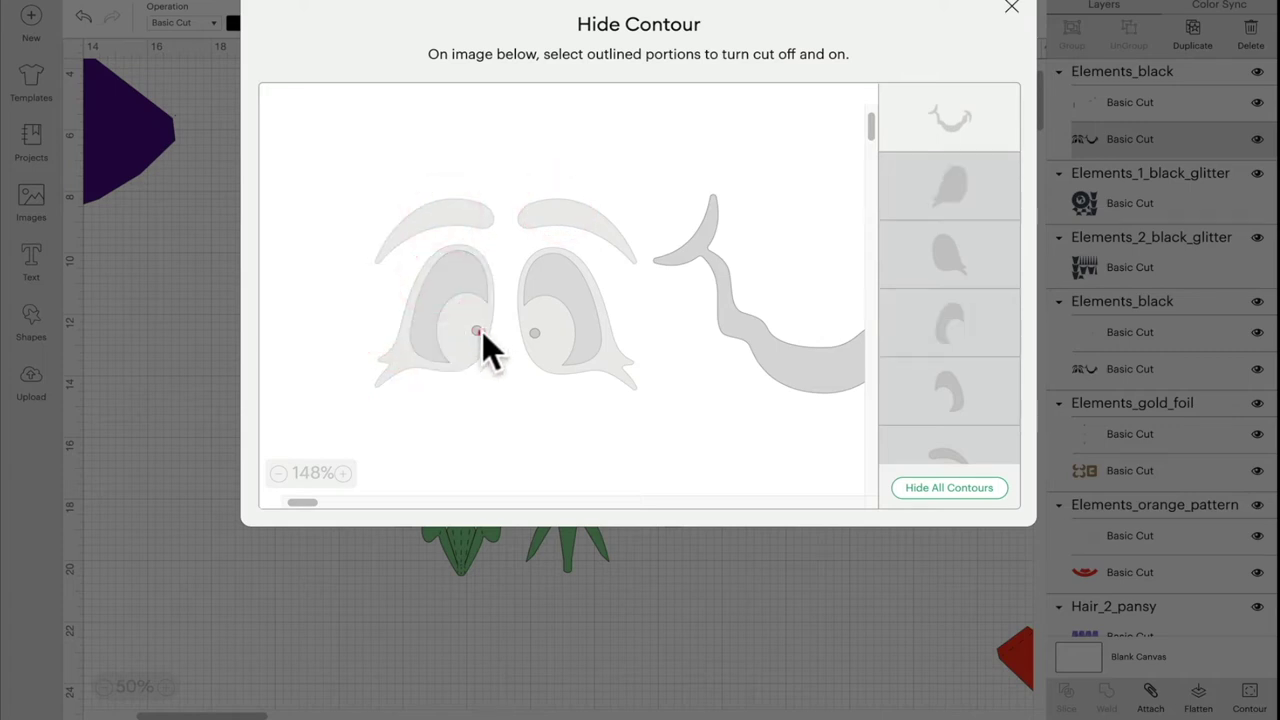
click(482, 331)
click(1011, 7)
drag(432, 110, 322, 214)
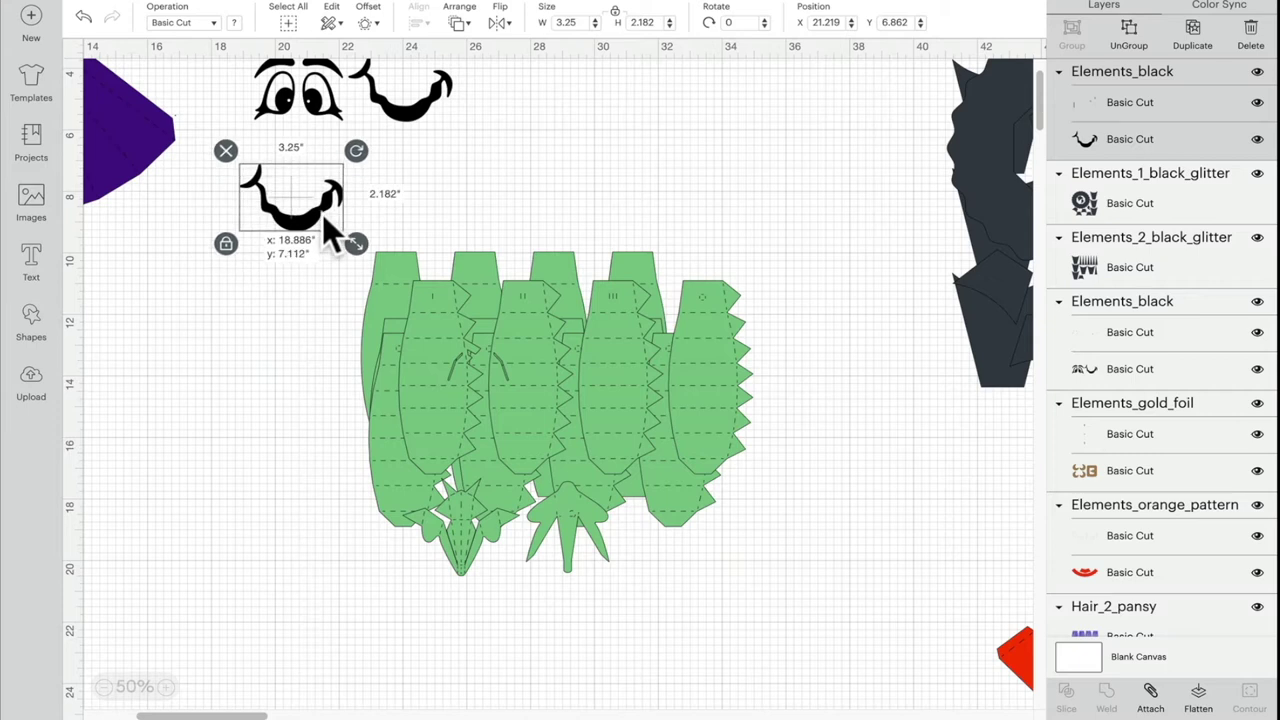
- Hide the three small mouth mark contours in the fine-line layer of the original face, keeping the eye marks
click(427, 111)
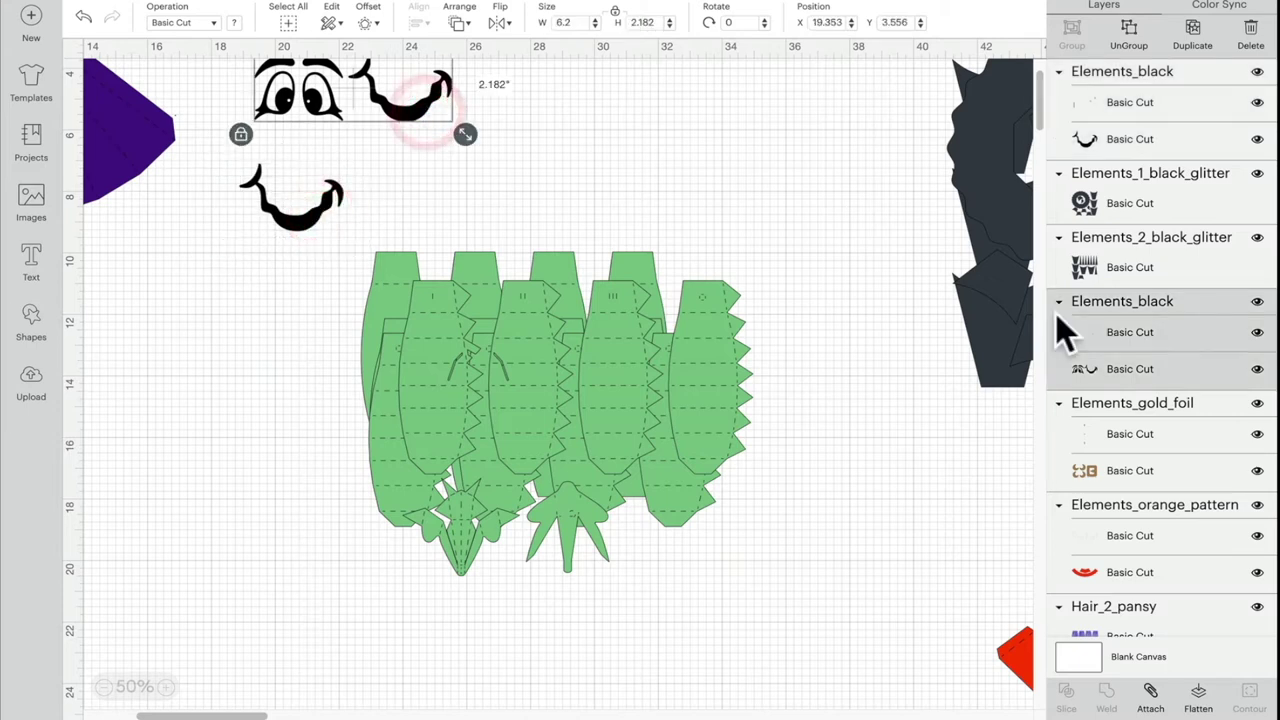
click(1126, 333)
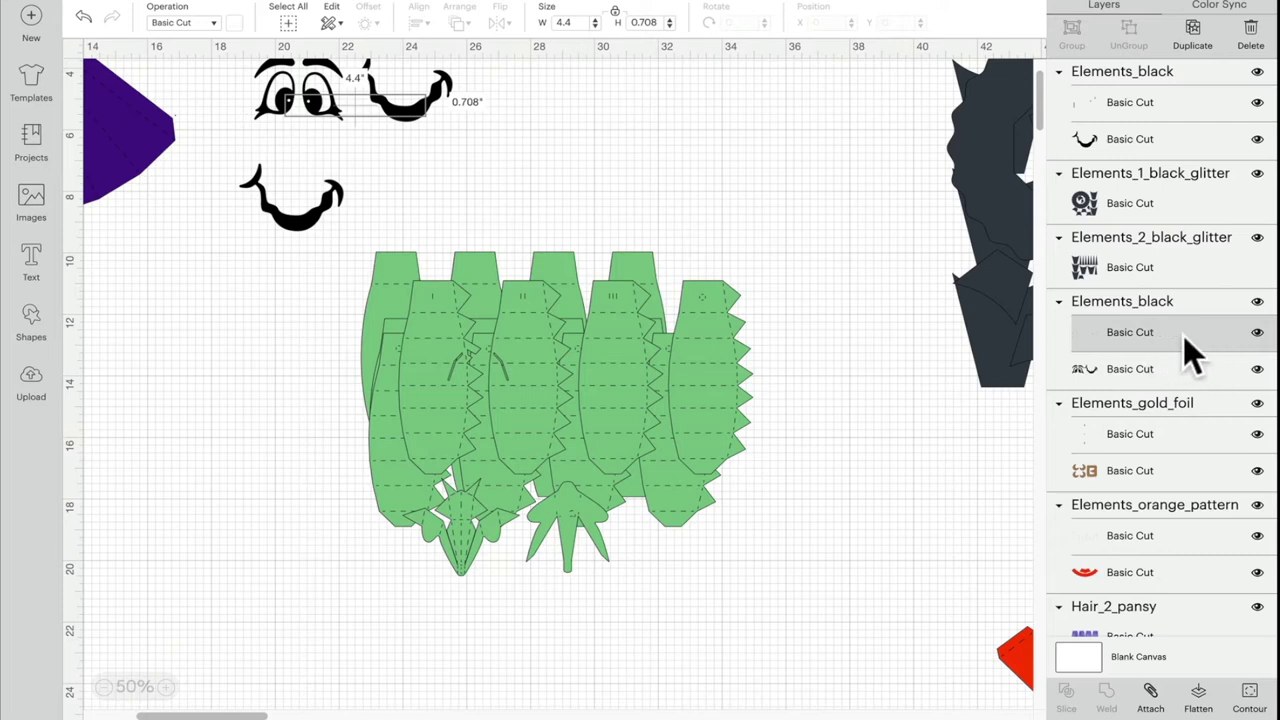
click(1250, 694)
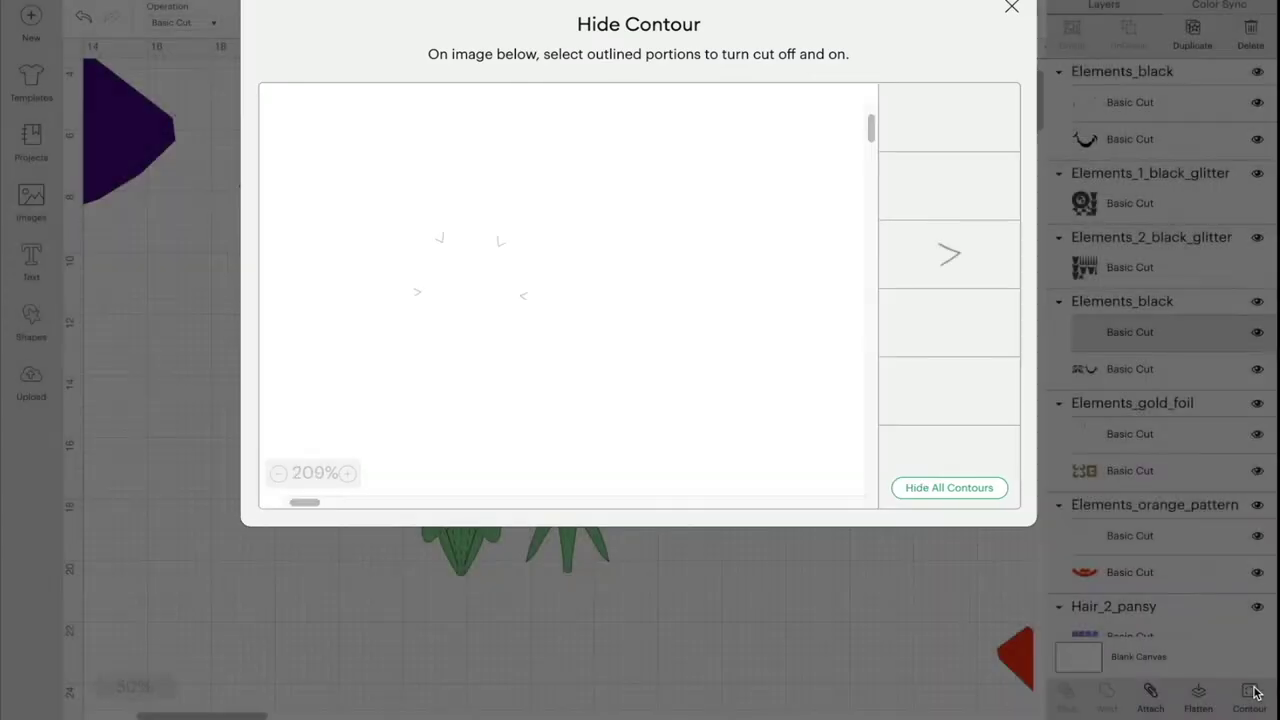
click(280, 474)
click(282, 474)
click(282, 476)
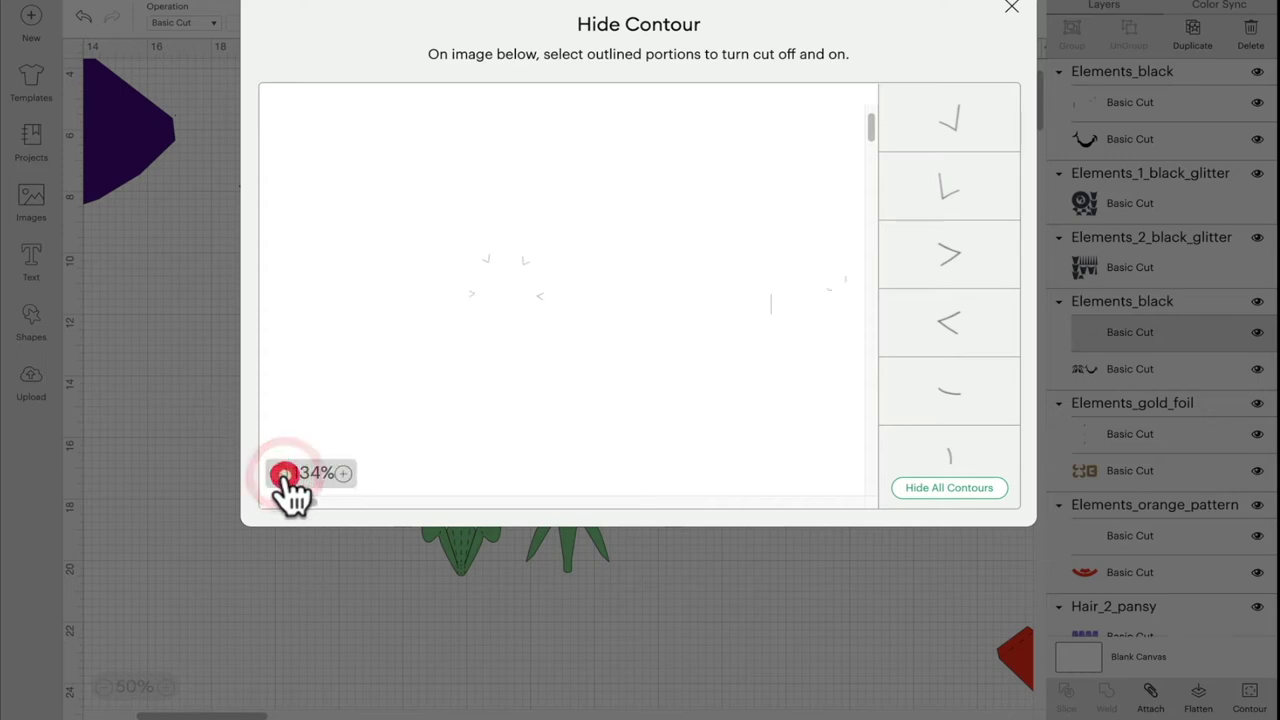
click(282, 476)
click(282, 476)
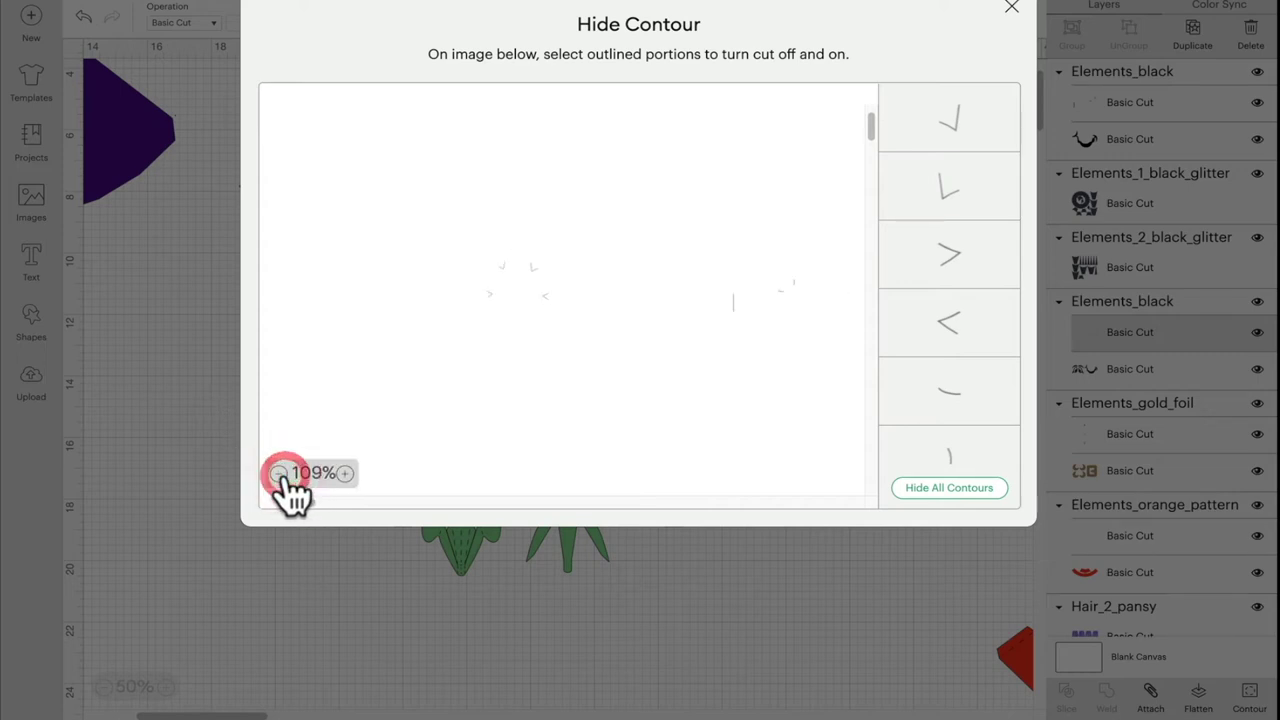
click(797, 283)
click(760, 298)
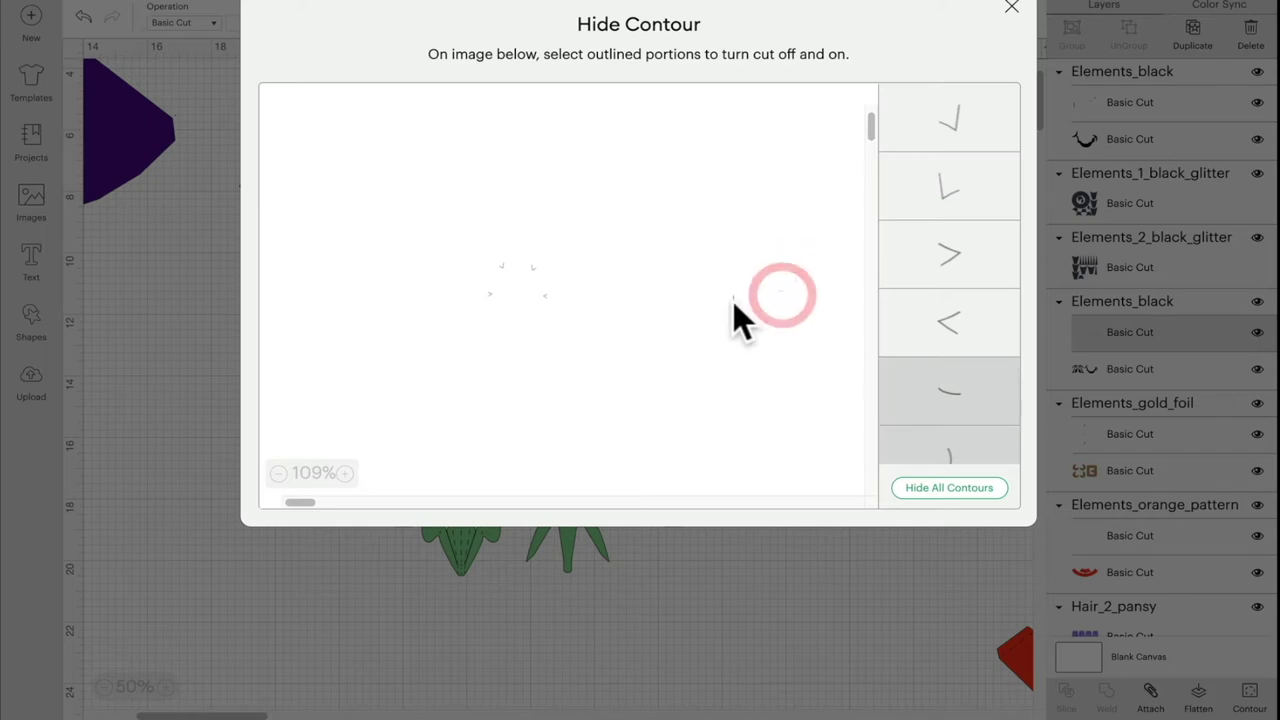
click(733, 301)
click(1012, 12)
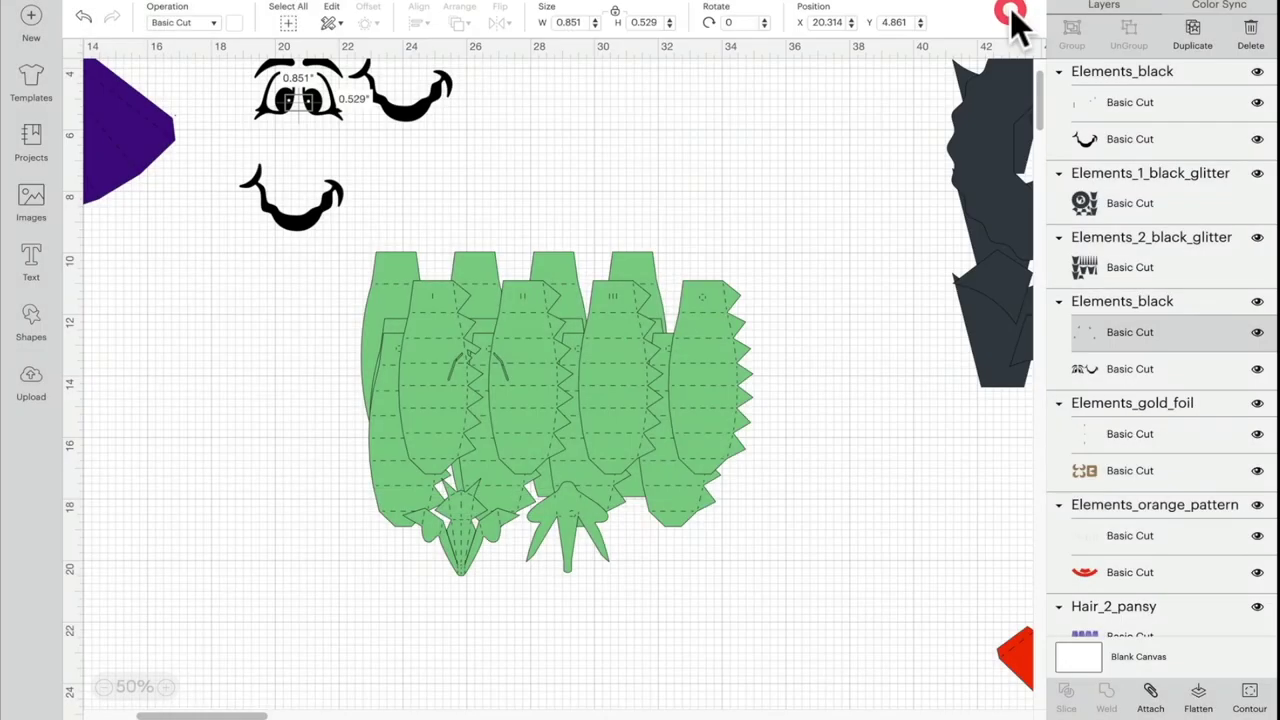
- Hide the mouth contour in the original face's main black layer, keeping the eyes and eyebrows
click(1130, 369)
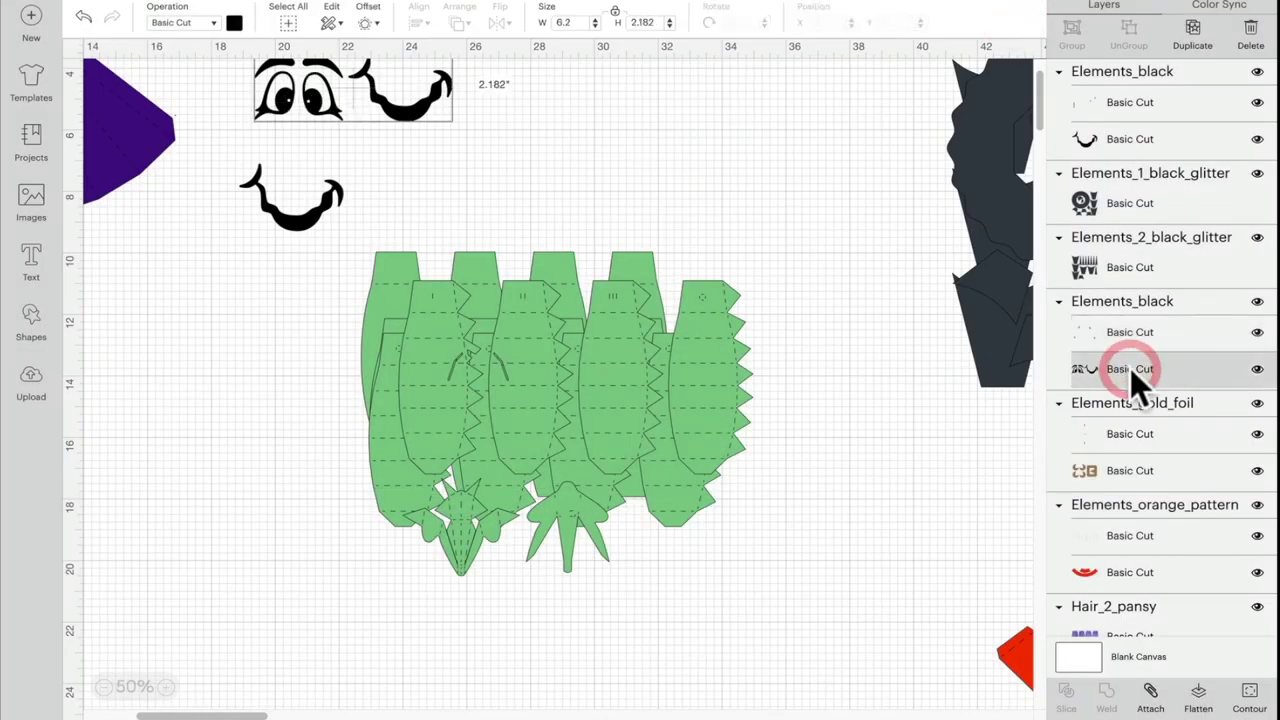
click(1252, 700)
click(775, 349)
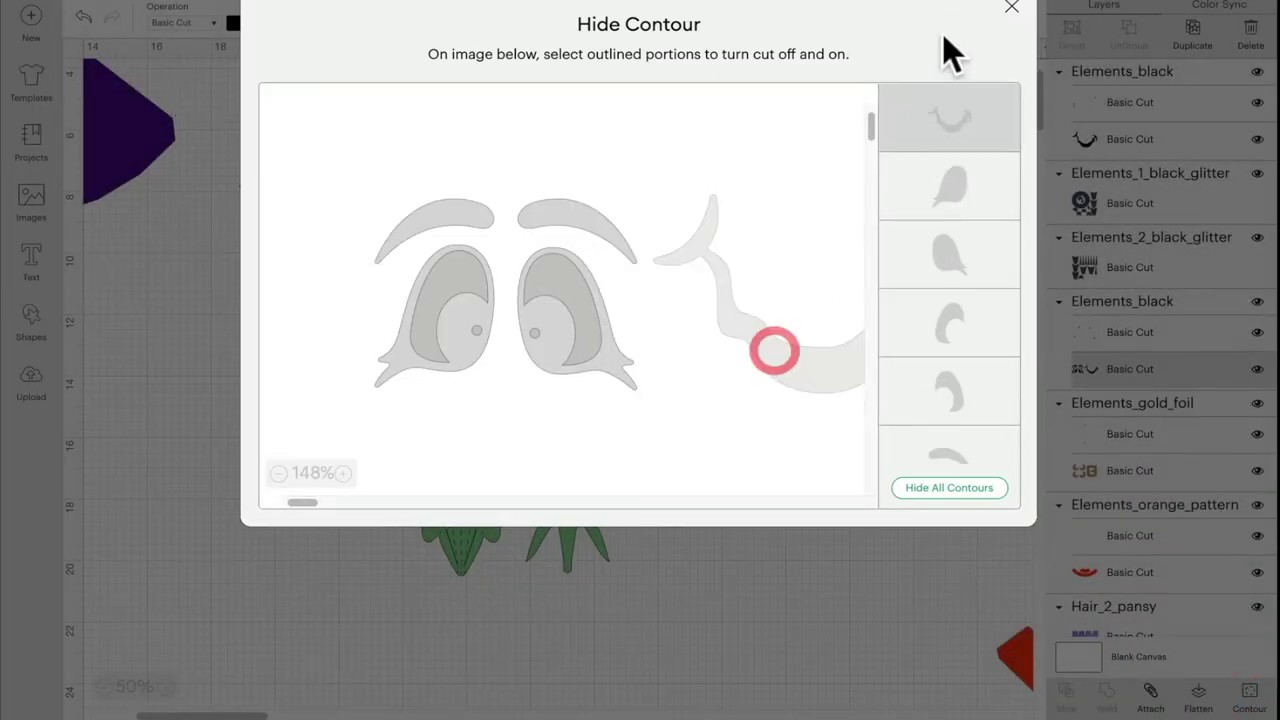
click(1011, 10)
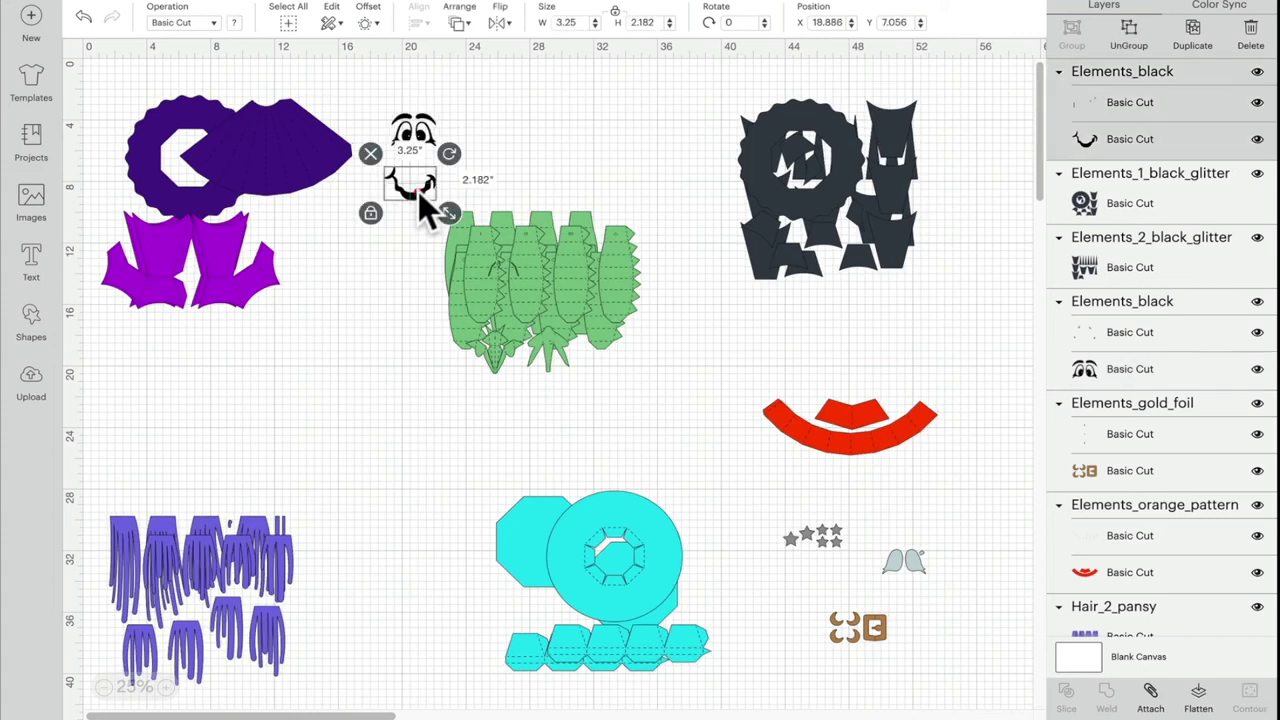
- Change the material color of the separated mouth piece to dark red
click(236, 22)
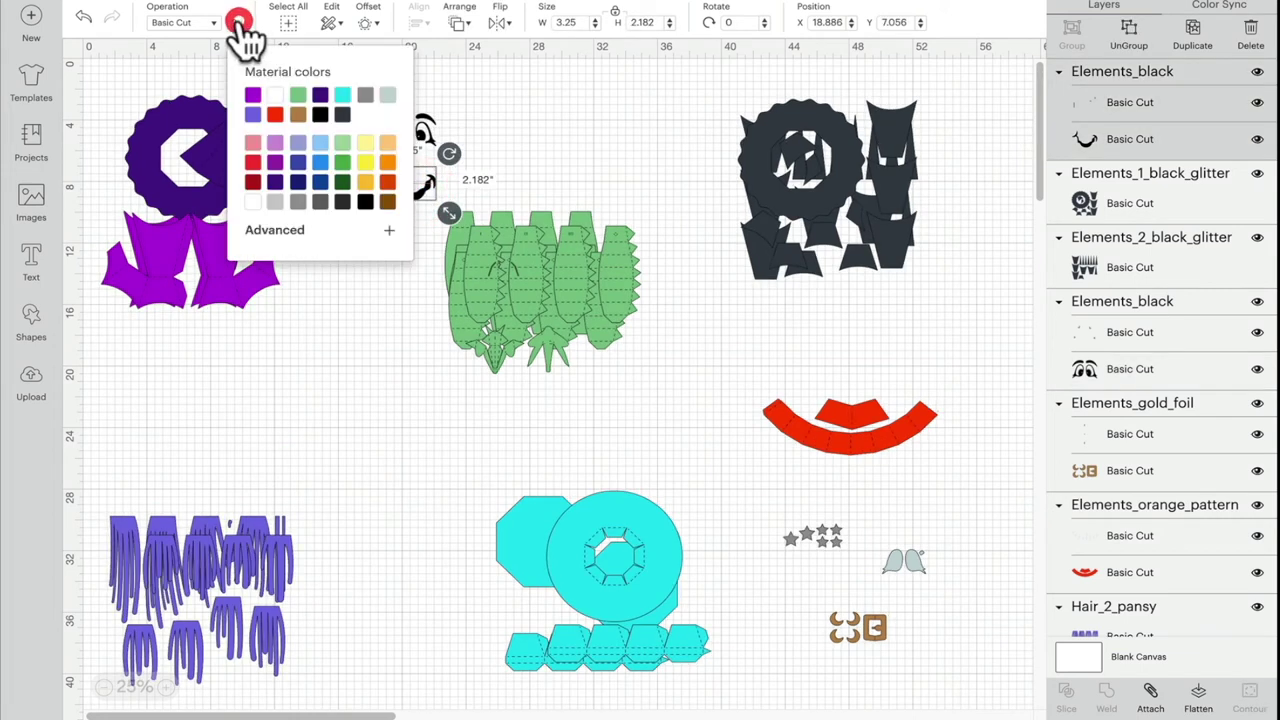
click(255, 184)
click(358, 318)
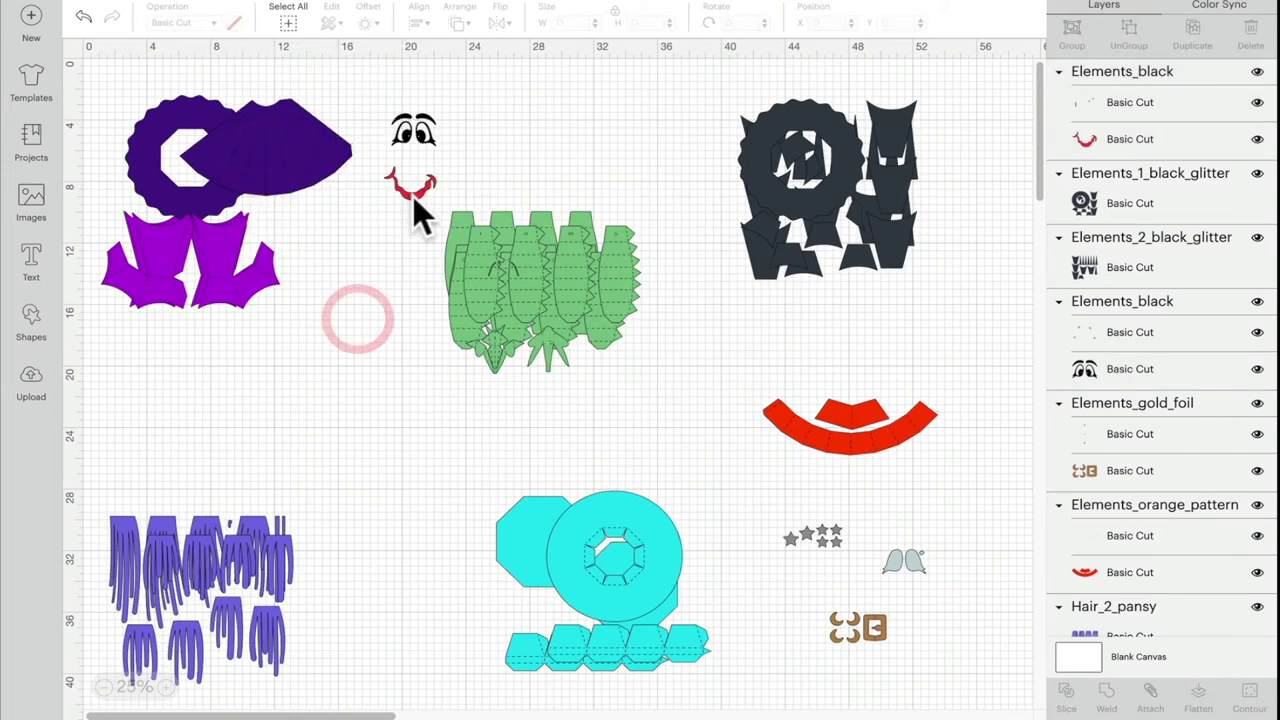
- Position the red mouth beneath the eyes and move the silver glitter stars next to the face
drag(413, 196, 414, 177)
click(840, 541)
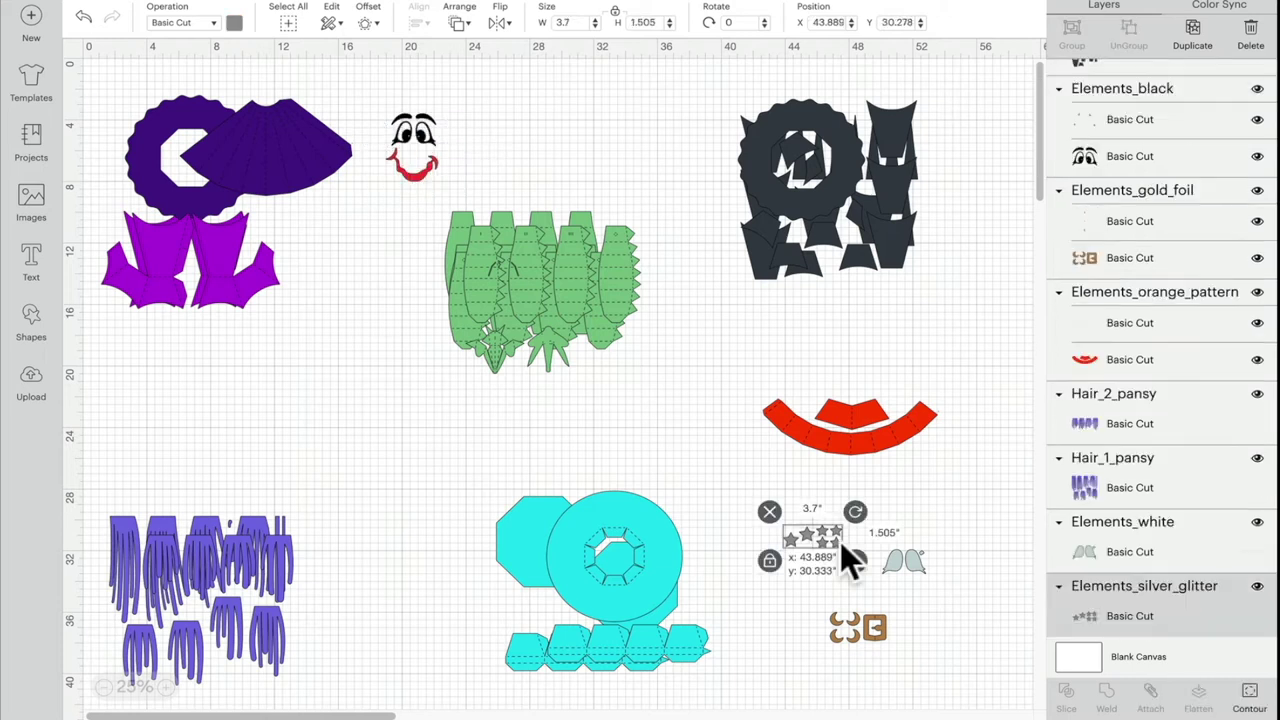
drag(843, 543, 509, 100)
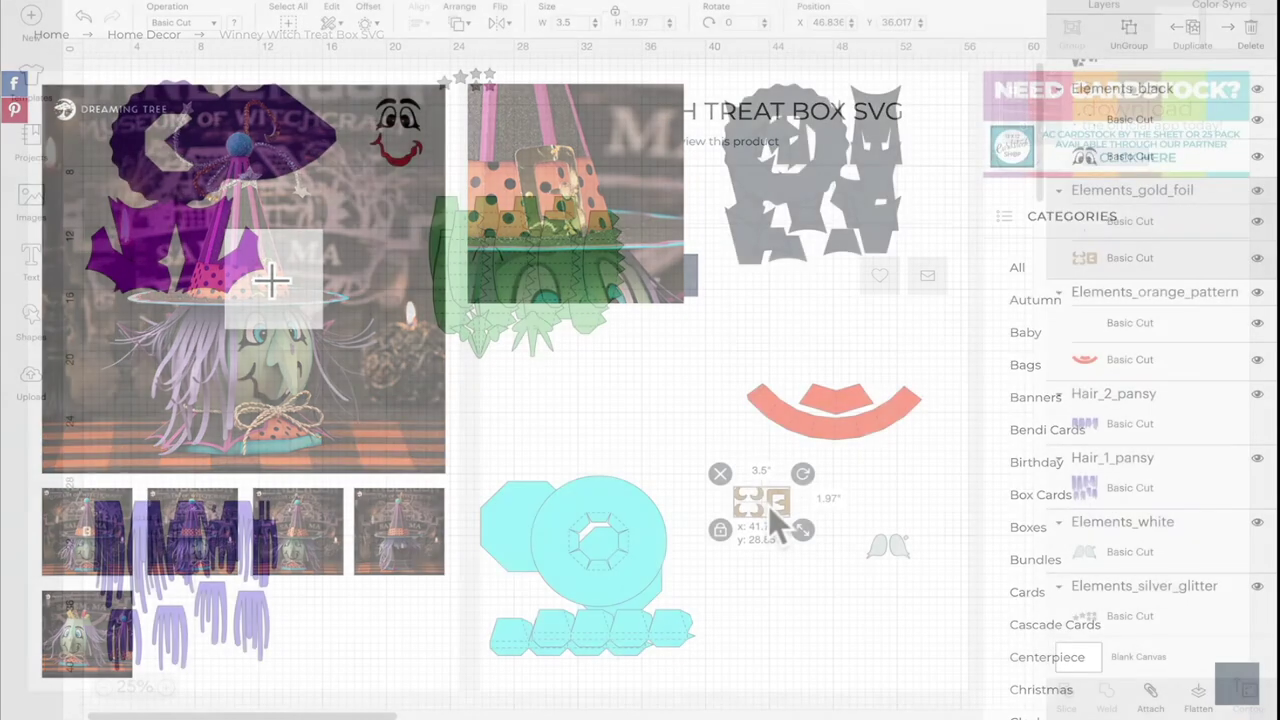
- Move the gold foil set to open canvas, duplicate it below the original, and delete the copy's fine-line layer
drag(768, 505, 367, 349)
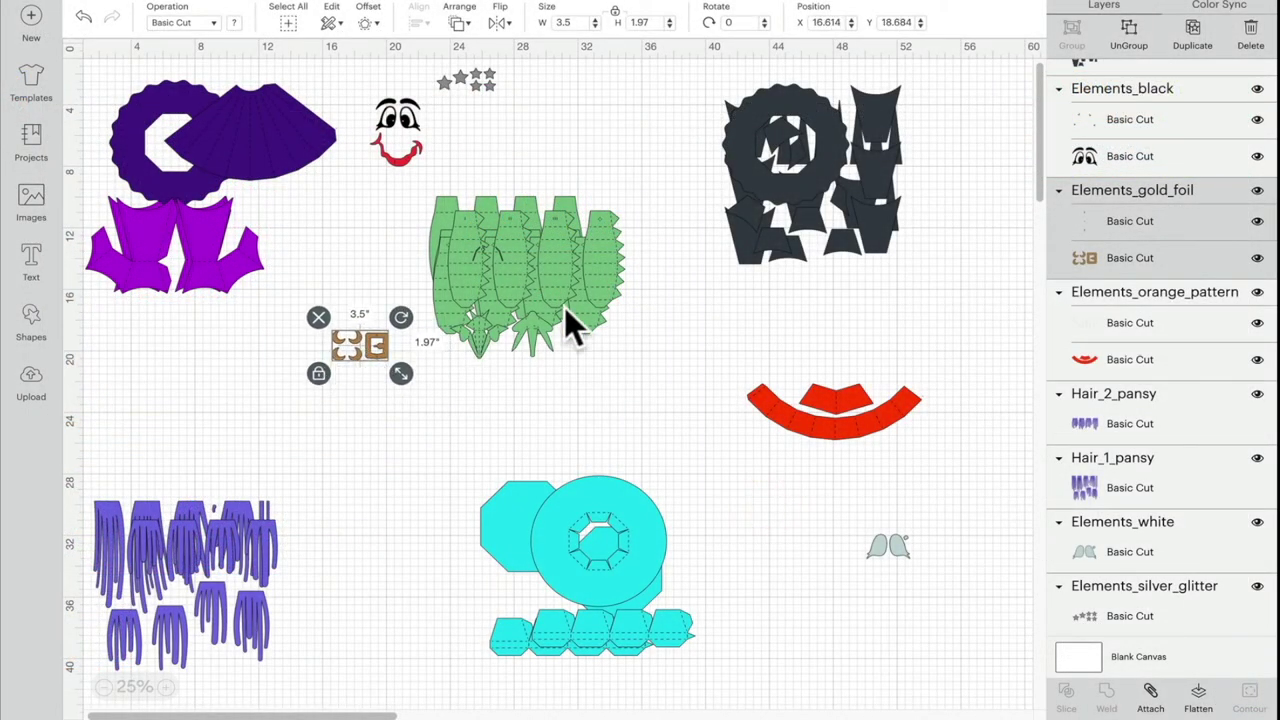
click(1192, 33)
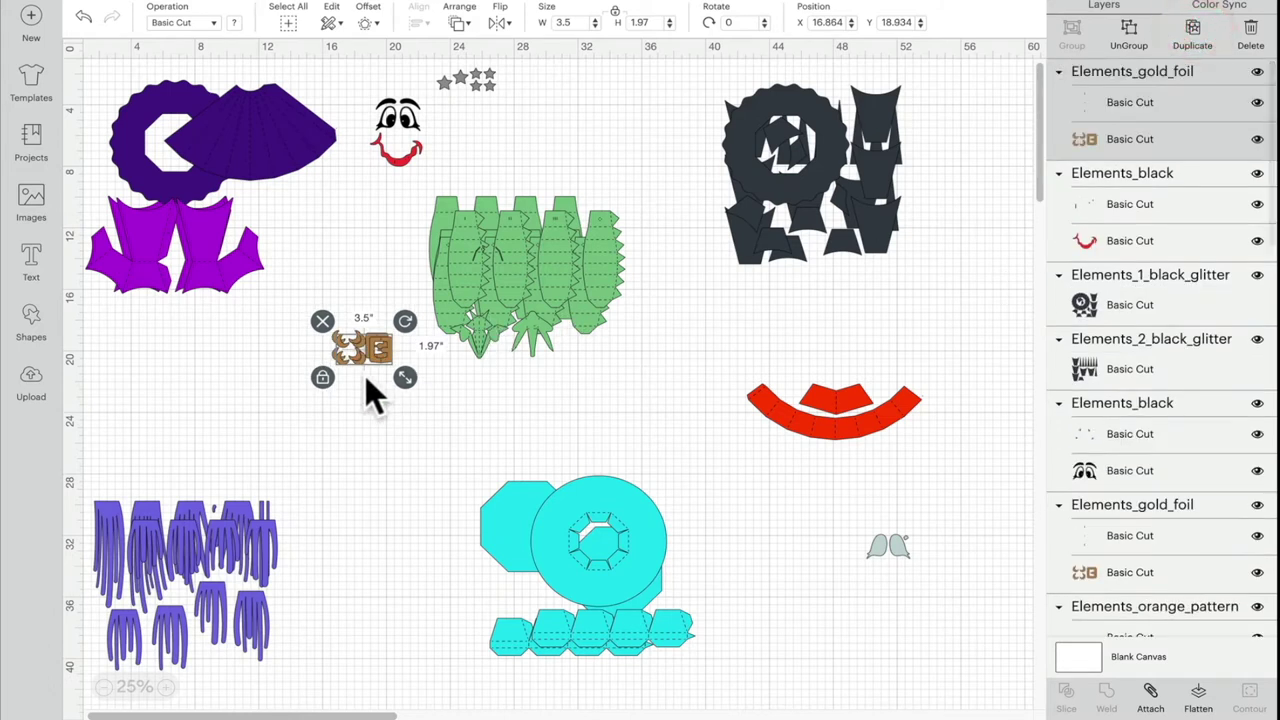
drag(365, 370, 376, 412)
click(1131, 103)
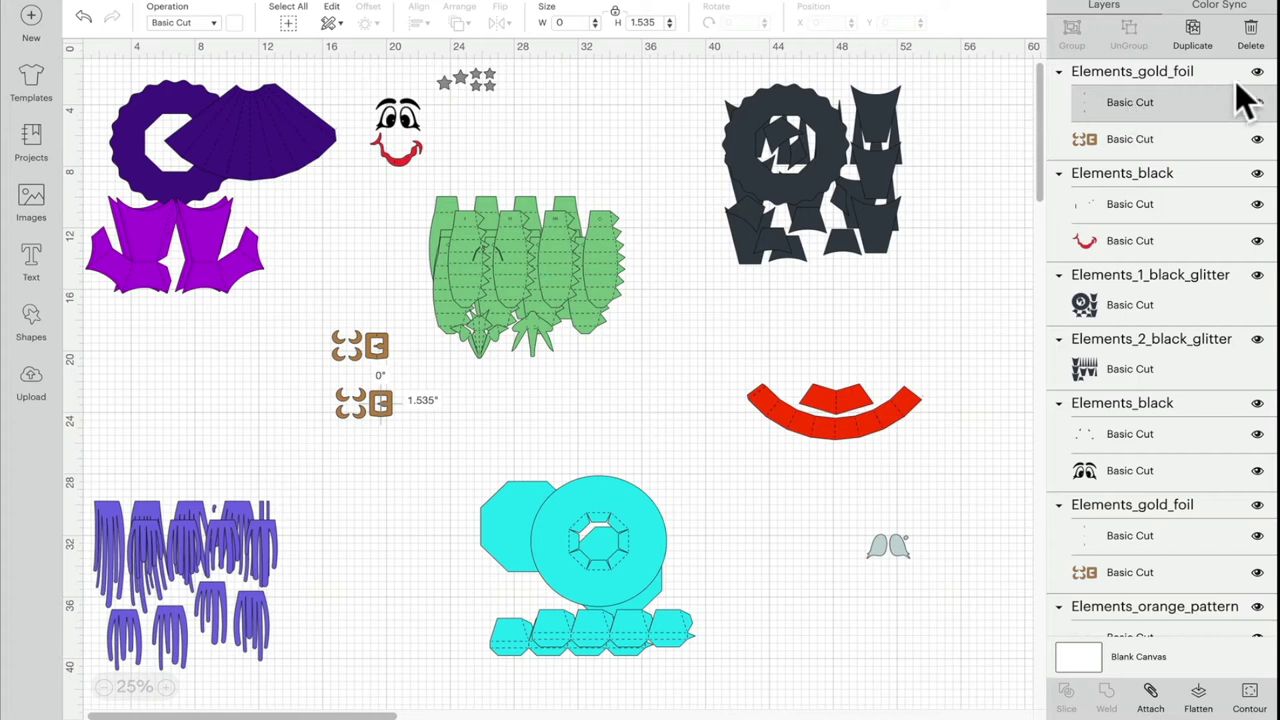
click(1251, 28)
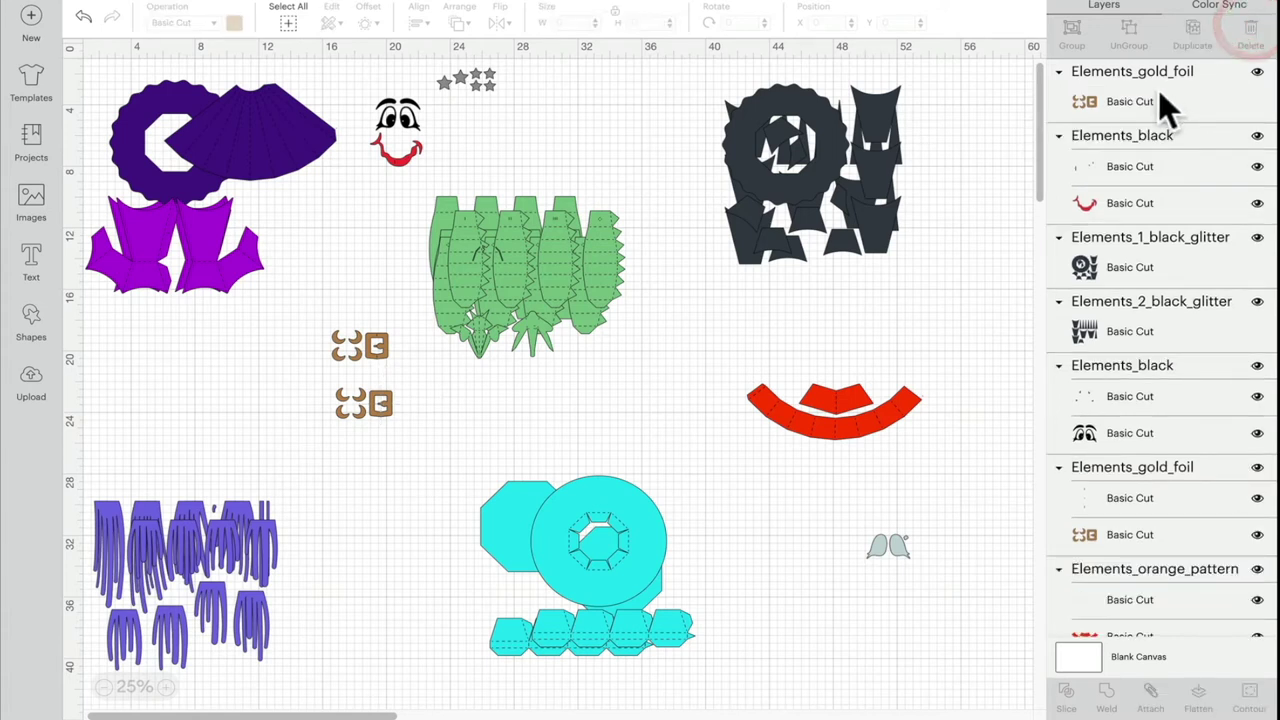
- Hide the two buckle contours in the duplicated gold foil layer and place the remaining crescents beneath the silver stars
click(1158, 90)
click(1250, 695)
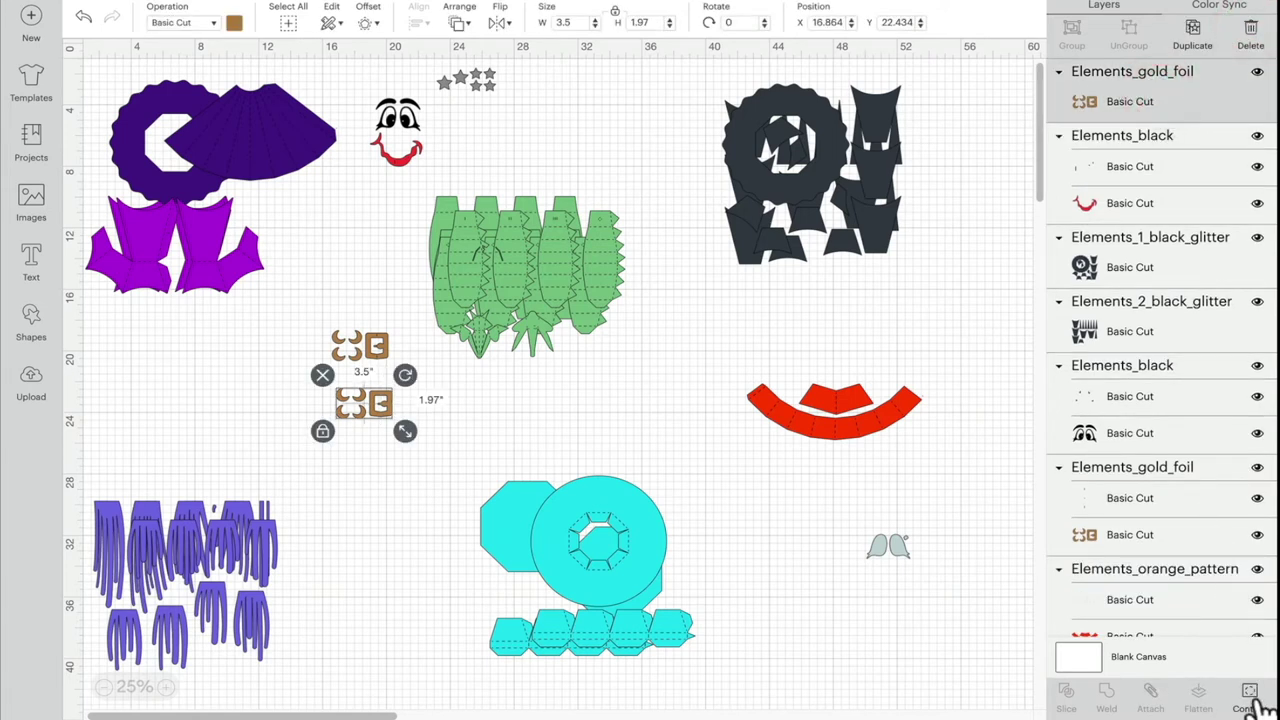
click(819, 447)
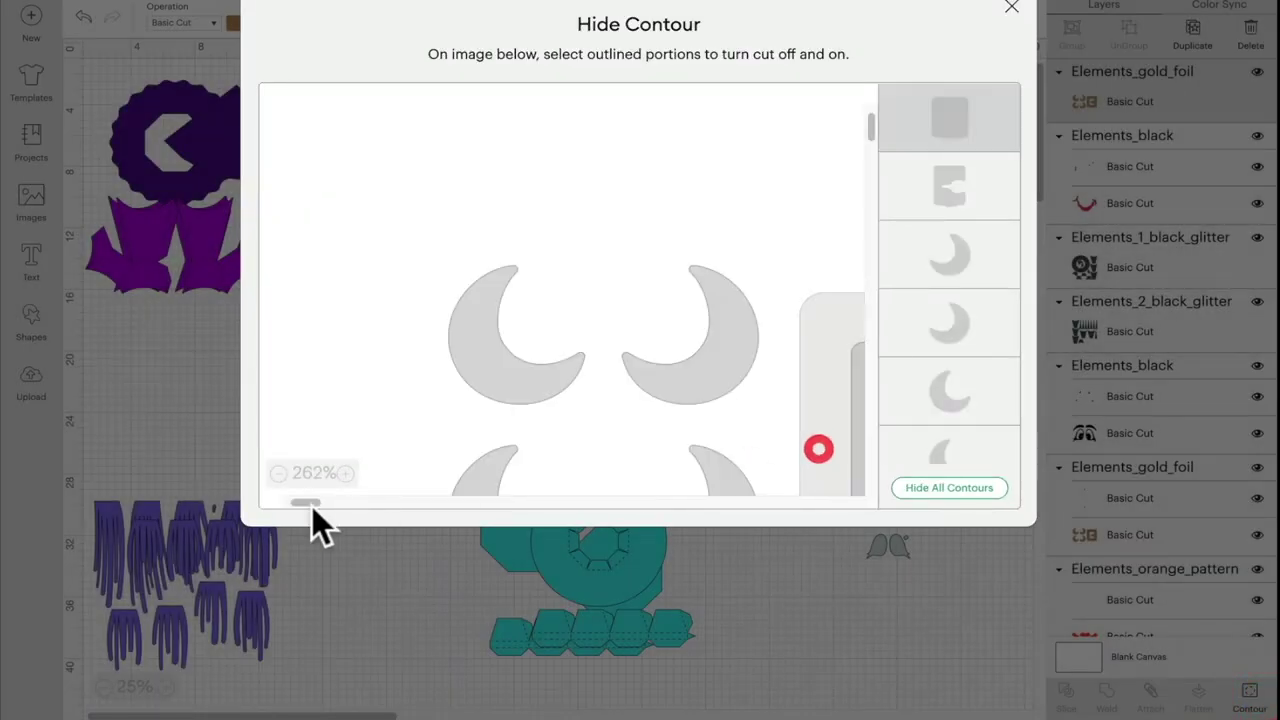
click(279, 474)
click(279, 476)
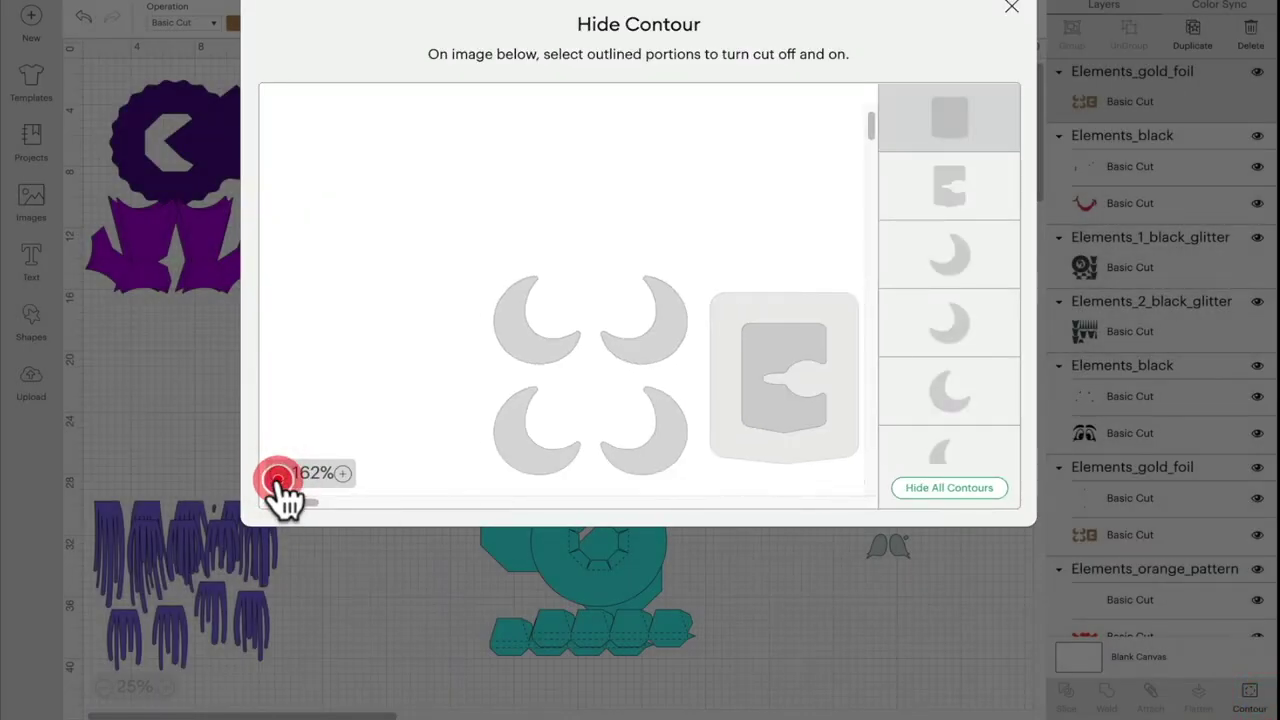
click(279, 476)
click(733, 382)
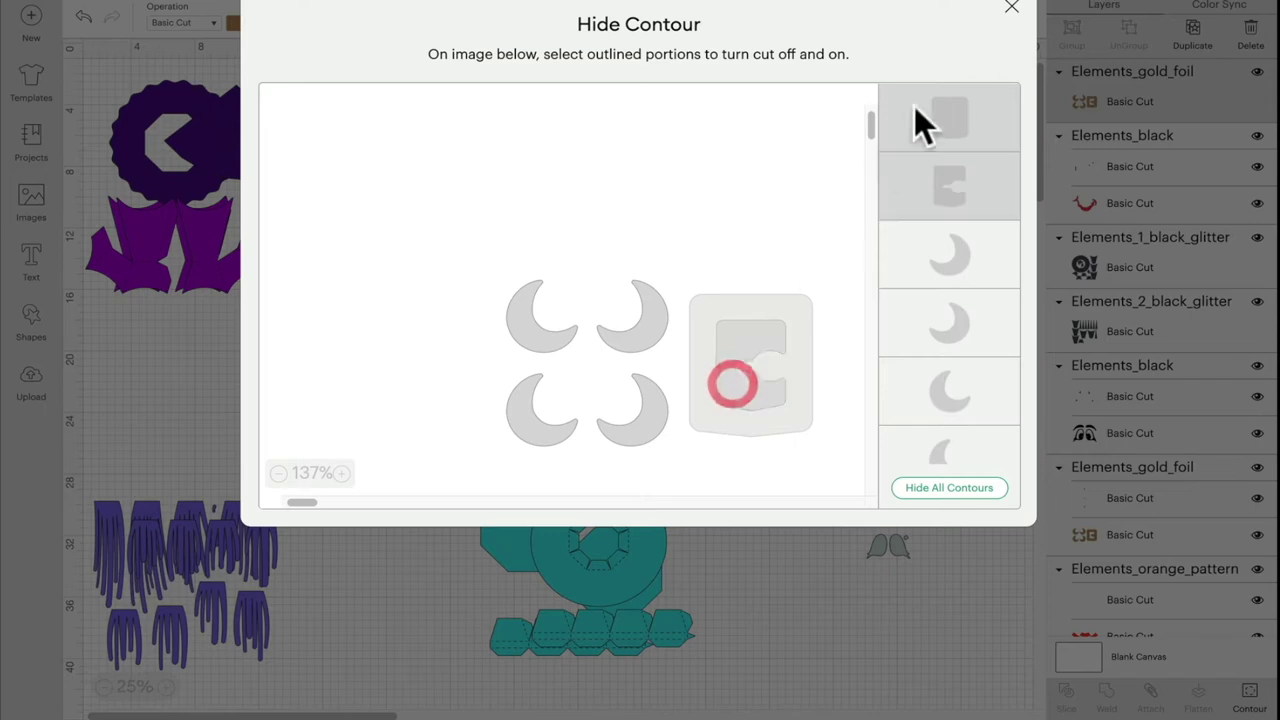
click(1011, 8)
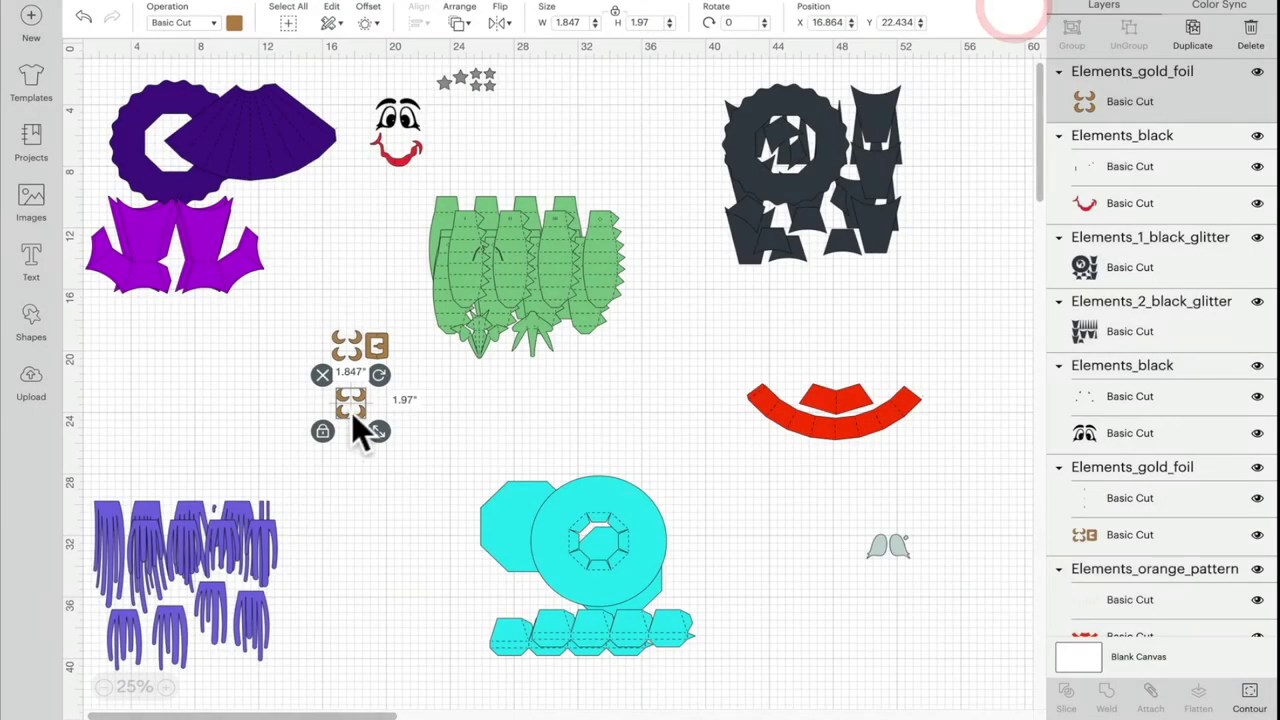
drag(357, 406, 459, 142)
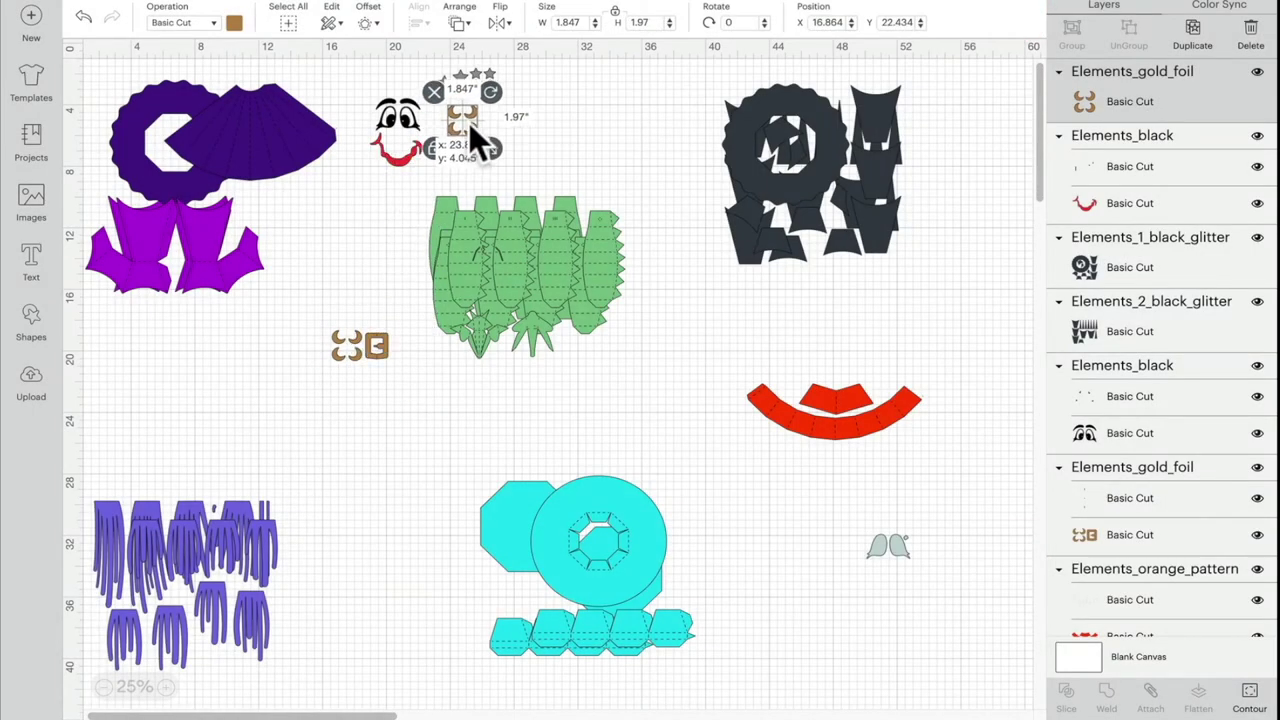
- Hide the four crescent contours in the original gold foil set's main layer, keeping only the buckle
click(356, 344)
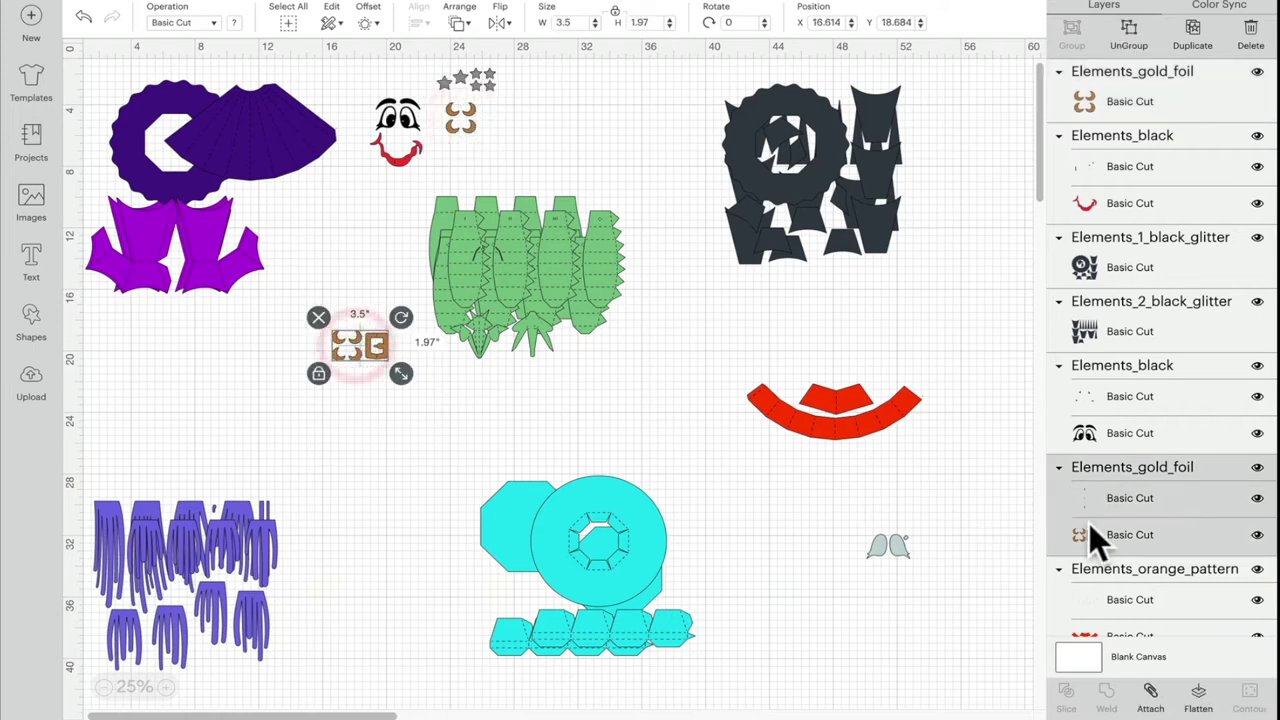
click(1131, 540)
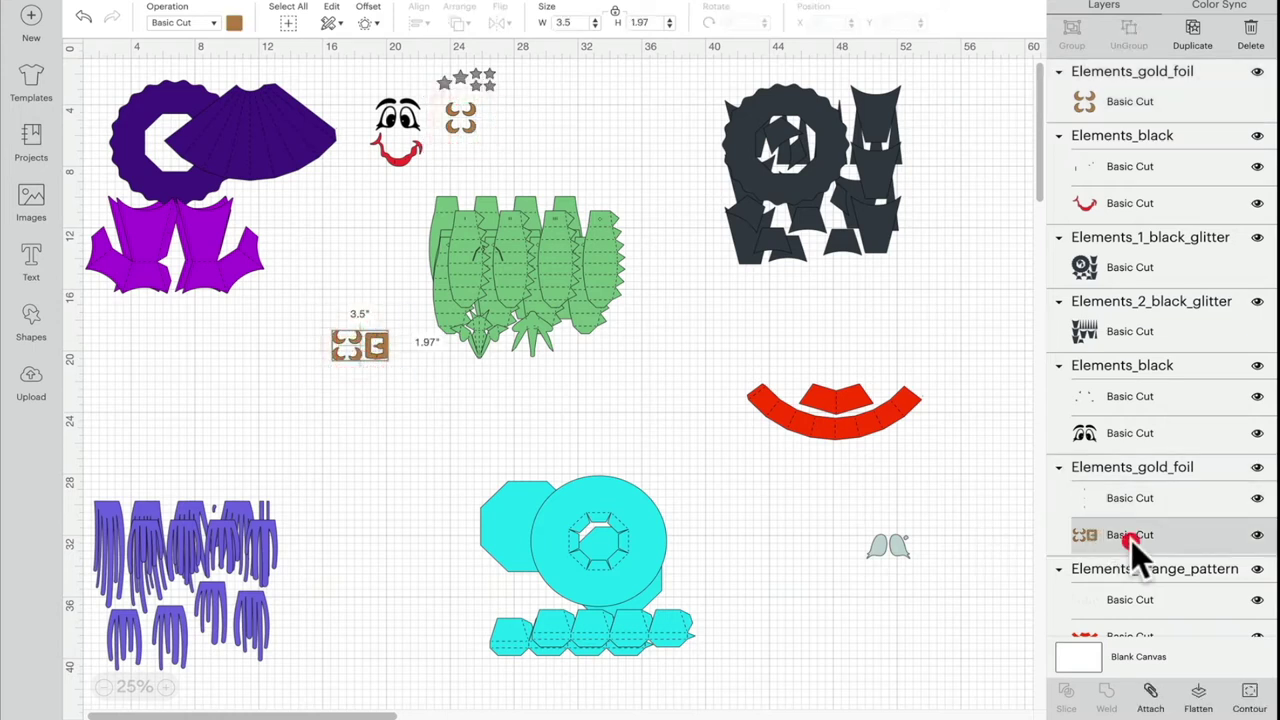
click(1250, 698)
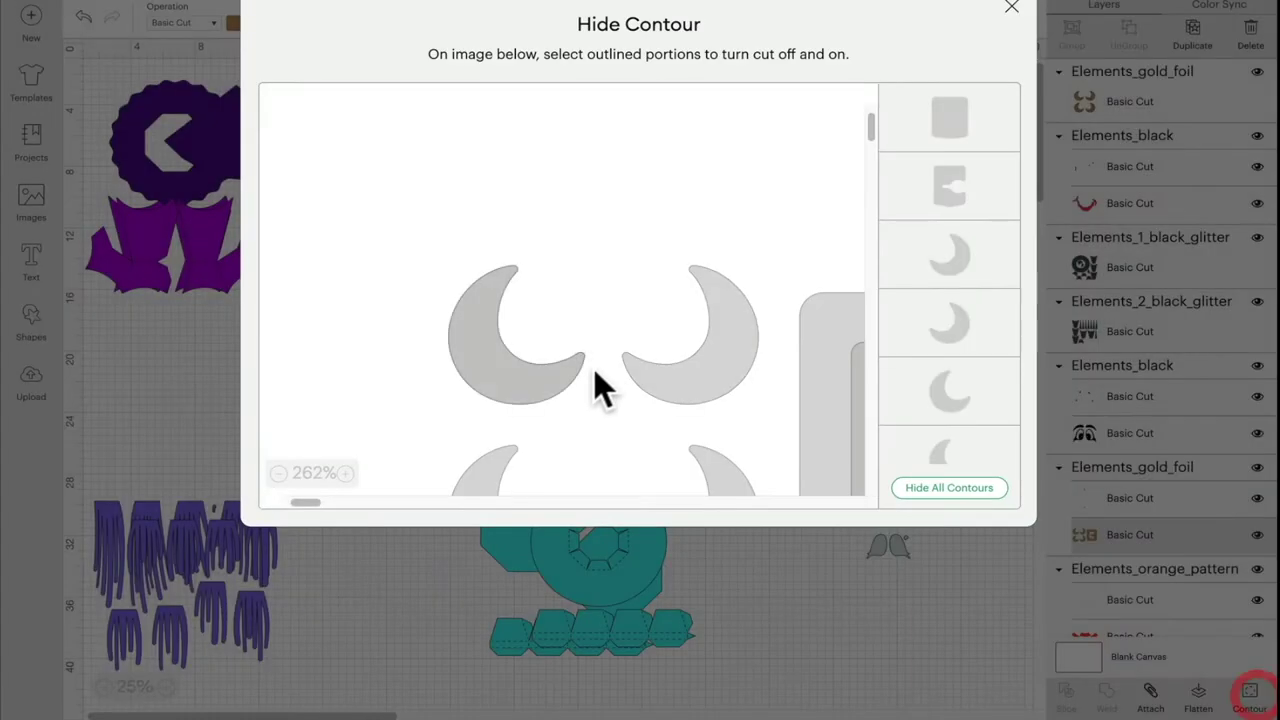
click(517, 372)
click(684, 373)
click(712, 462)
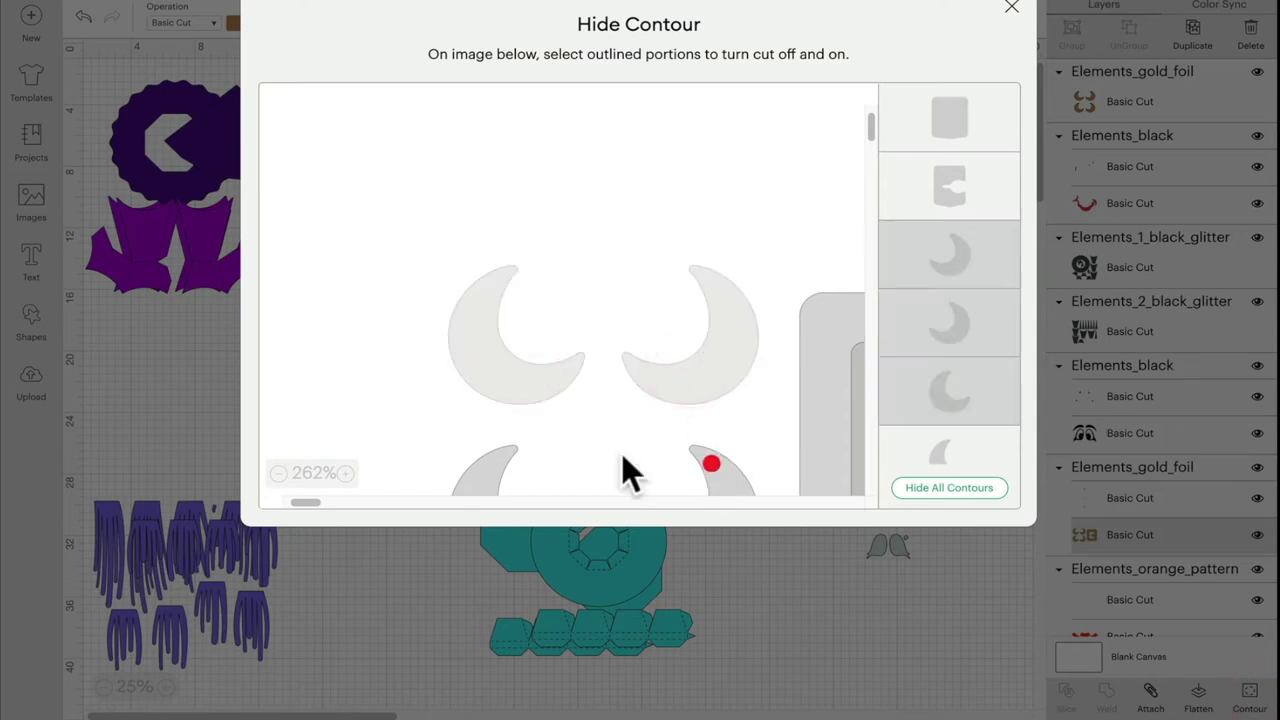
click(485, 461)
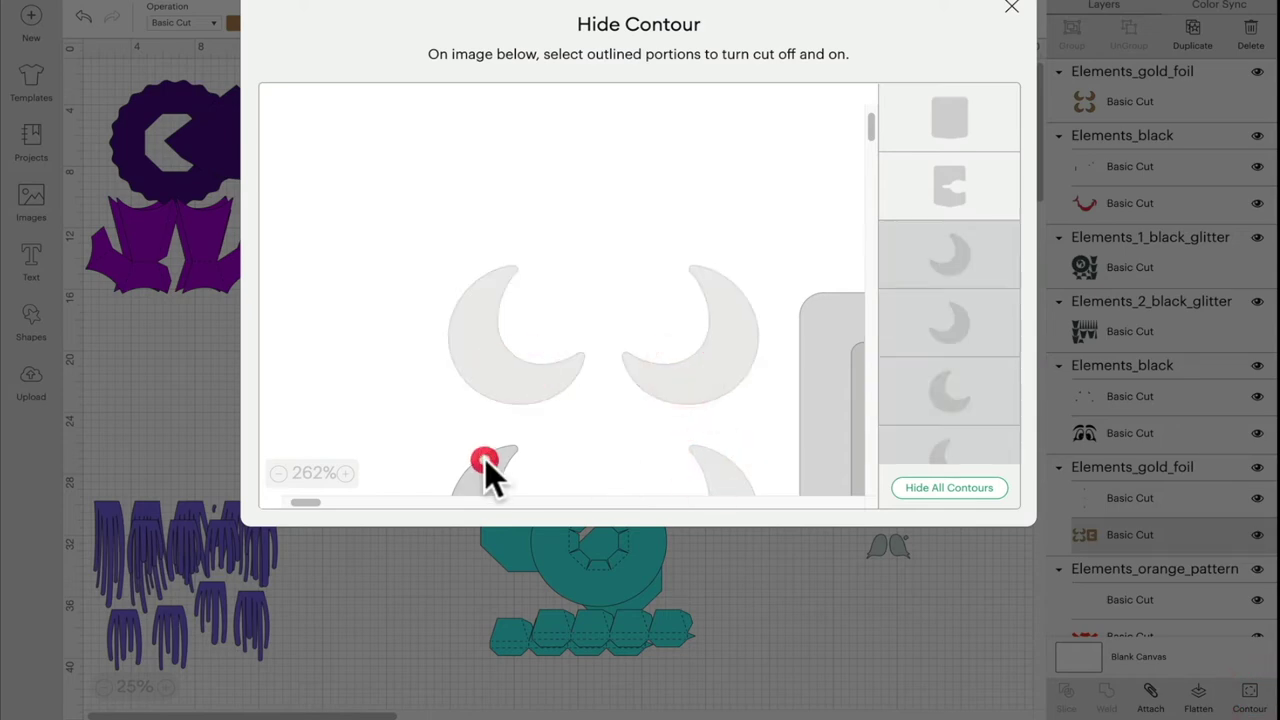
click(1010, 10)
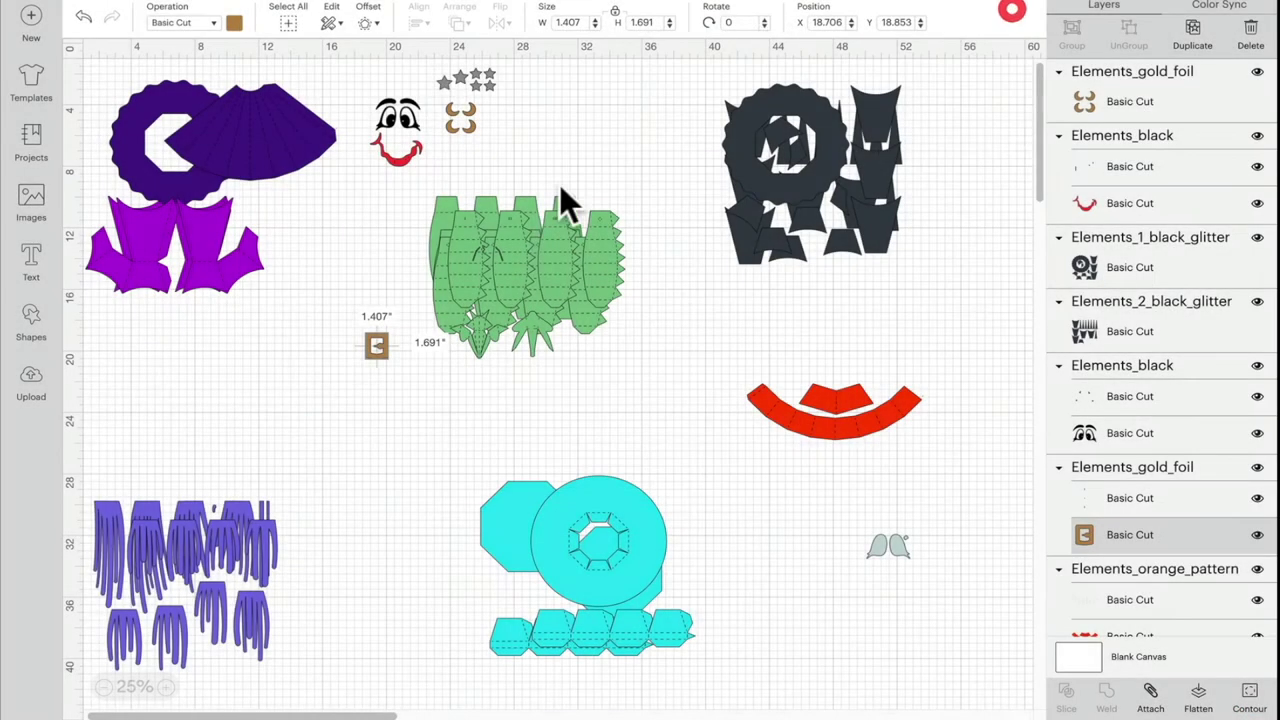
- Change the buckle's material color to yellow and move the buckle beside the gold crescents
click(233, 22)
click(363, 163)
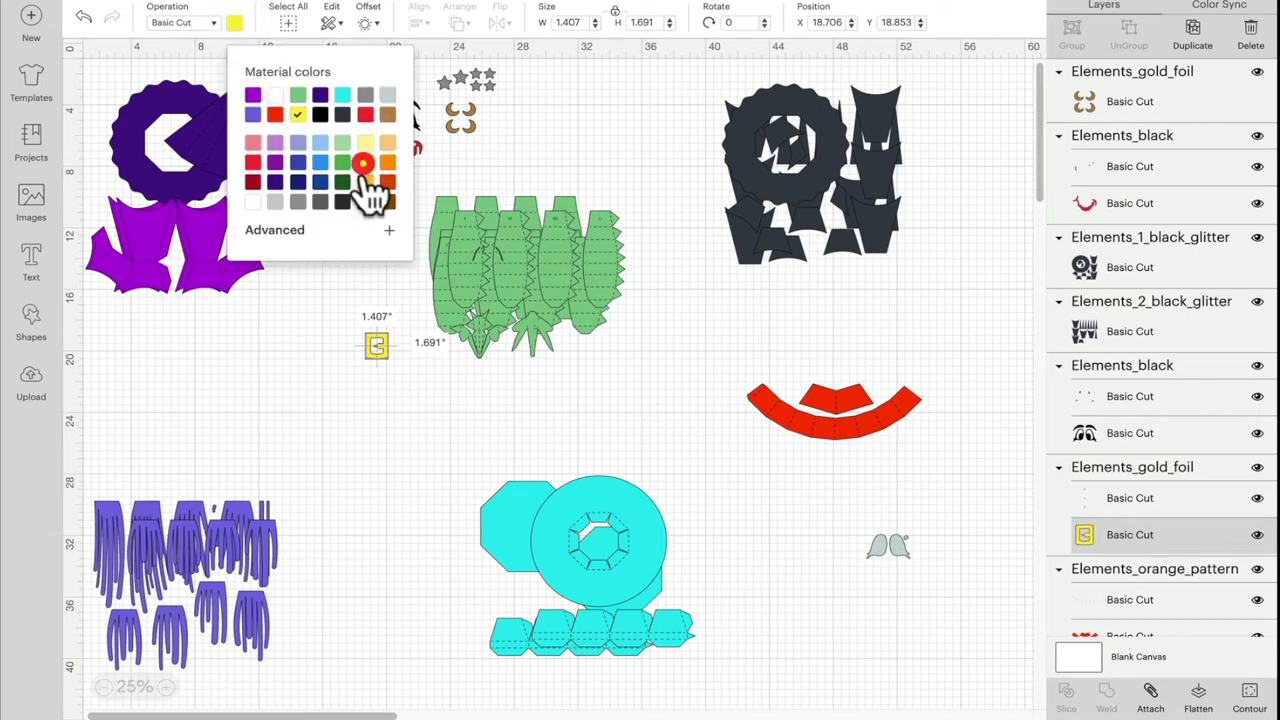
drag(372, 351, 371, 196)
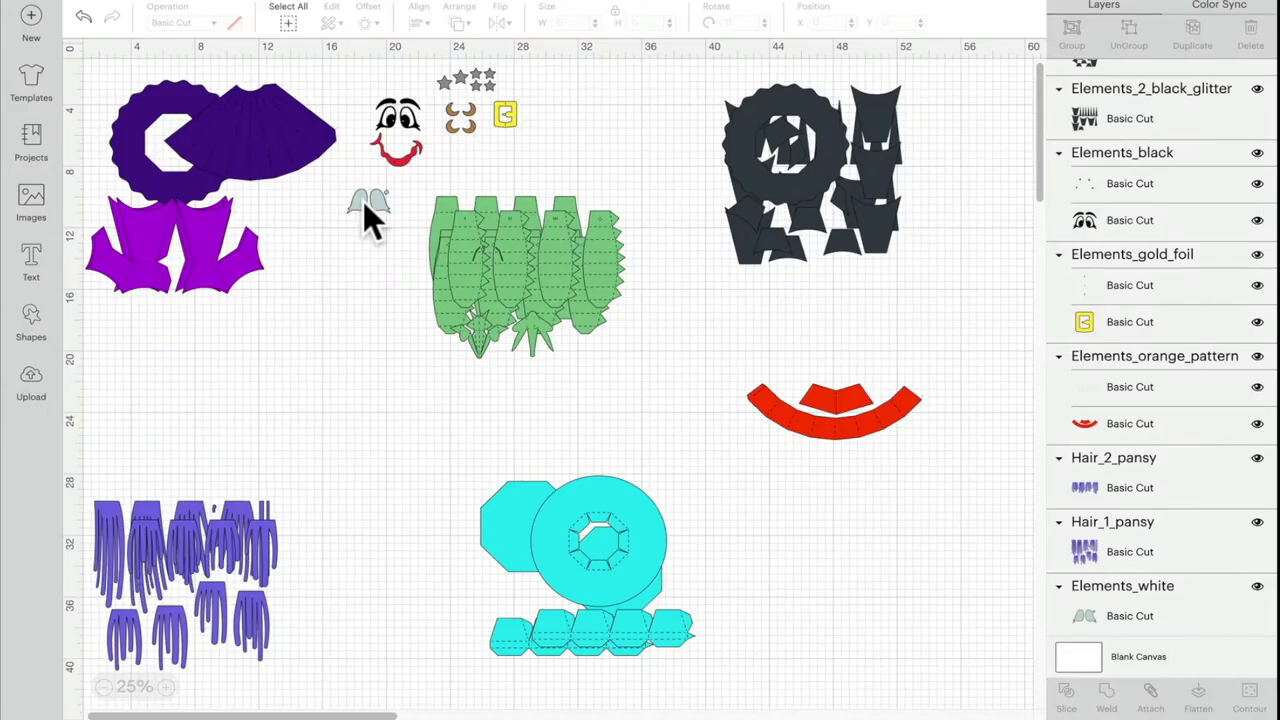
- Place the white elements beneath the face and spread the two overlapping purple hair sets apart
click(363, 201)
drag(363, 201, 354, 194)
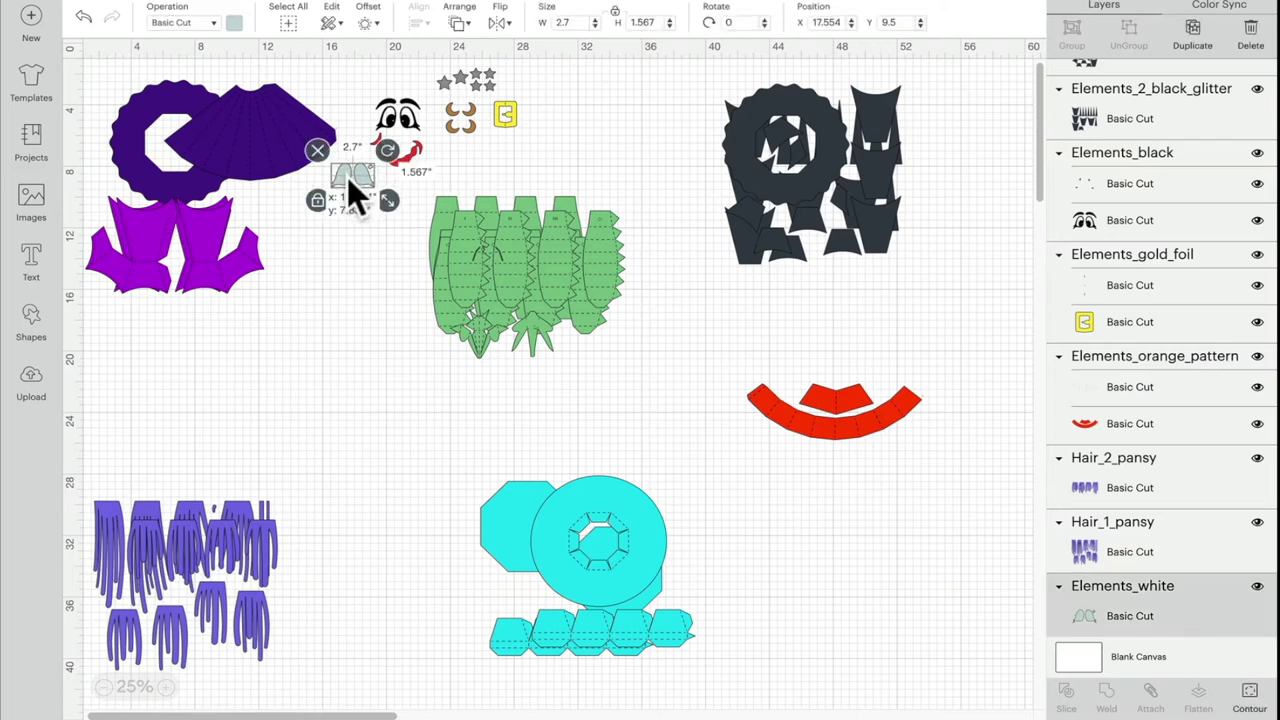
click(243, 531)
drag(243, 531, 224, 365)
drag(255, 655, 316, 616)
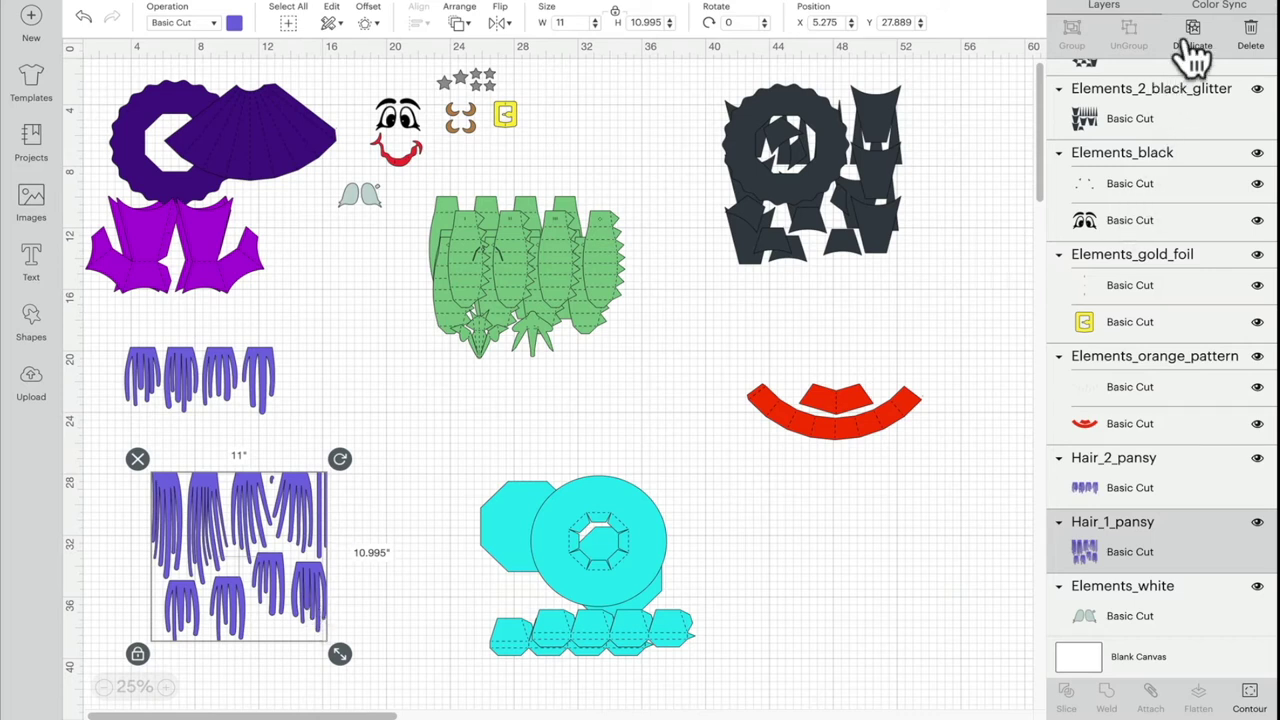
- Duplicate the Hair_1_pansy set beside the original and hide the four short hair contours in the copy
click(434, 496)
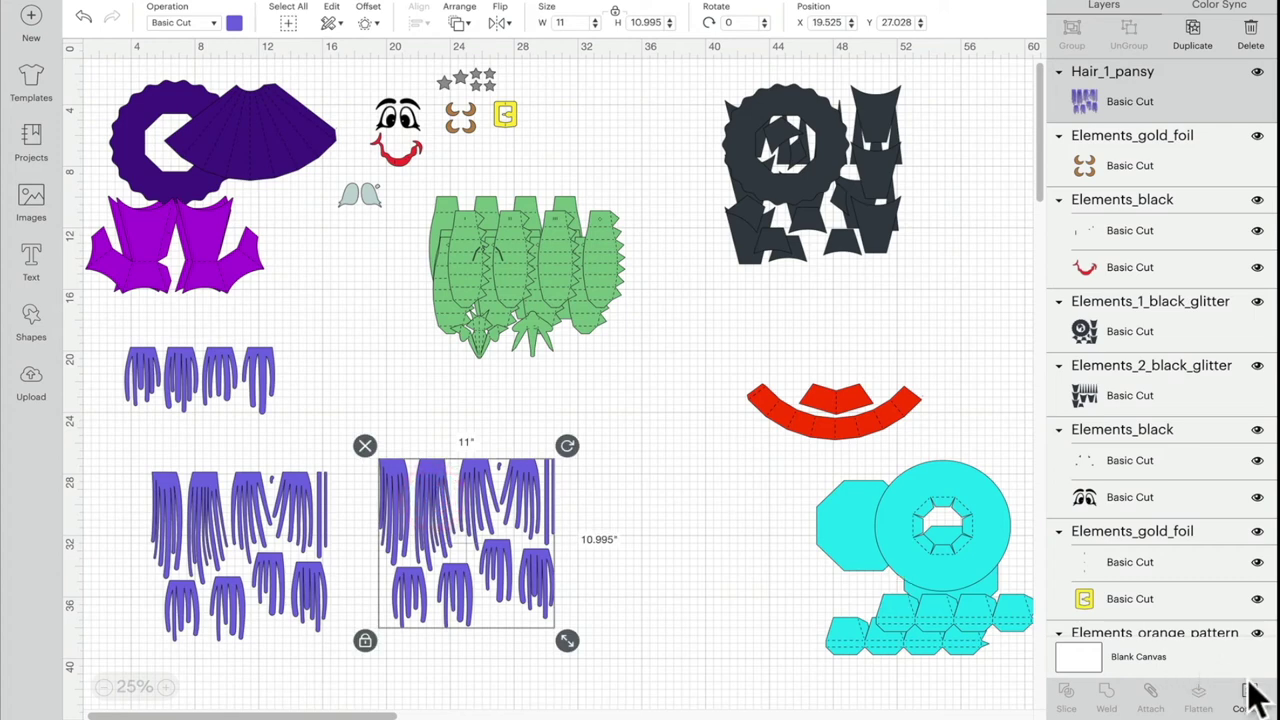
click(1249, 700)
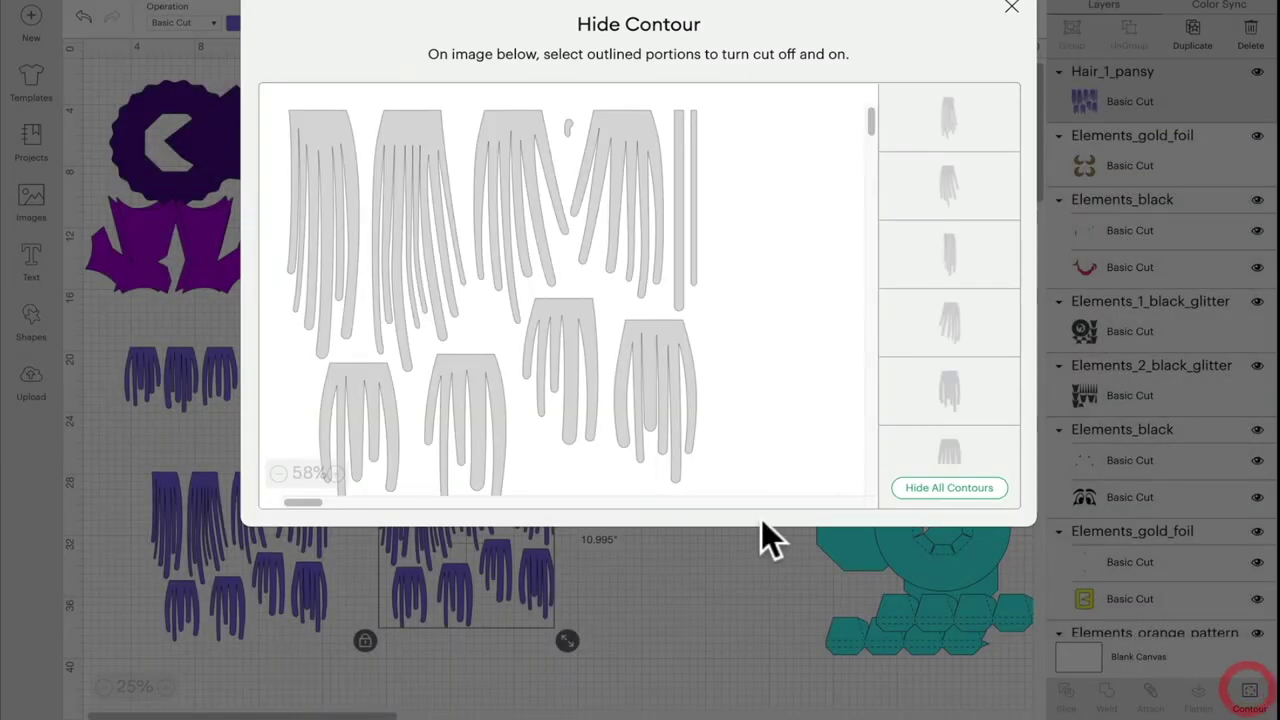
click(663, 362)
click(574, 322)
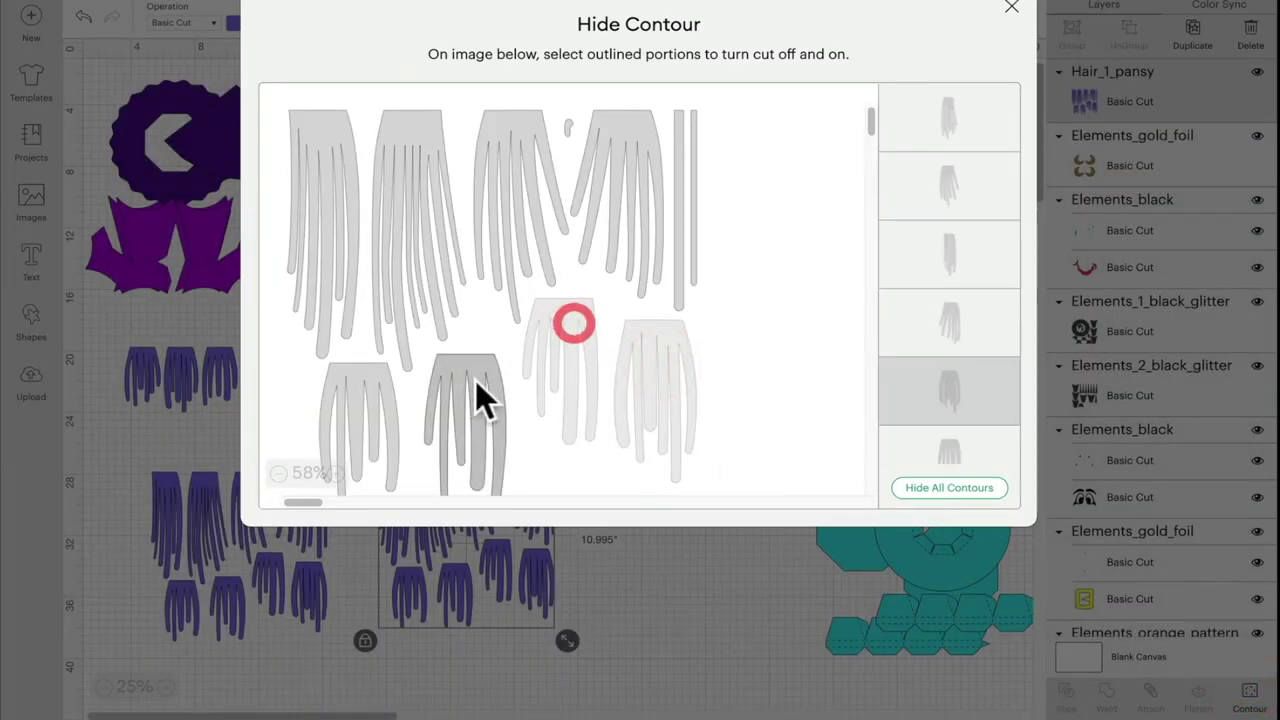
click(471, 381)
click(372, 380)
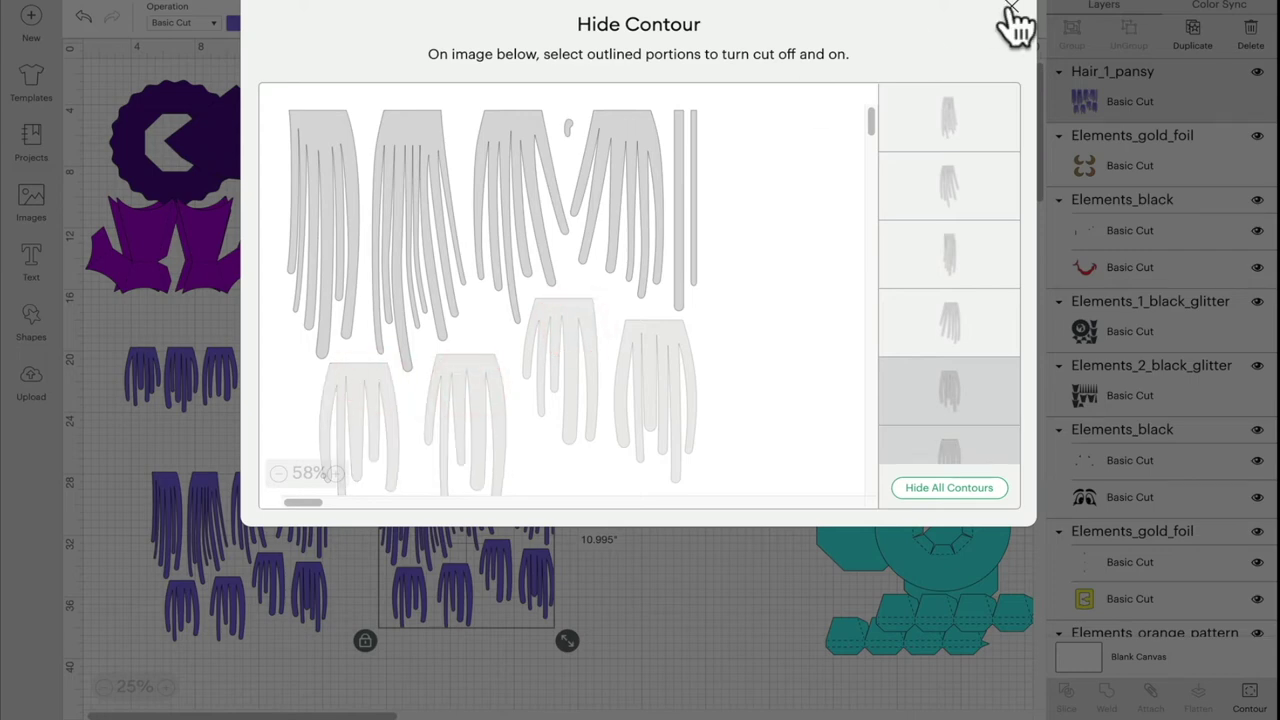
click(1012, 8)
click(475, 490)
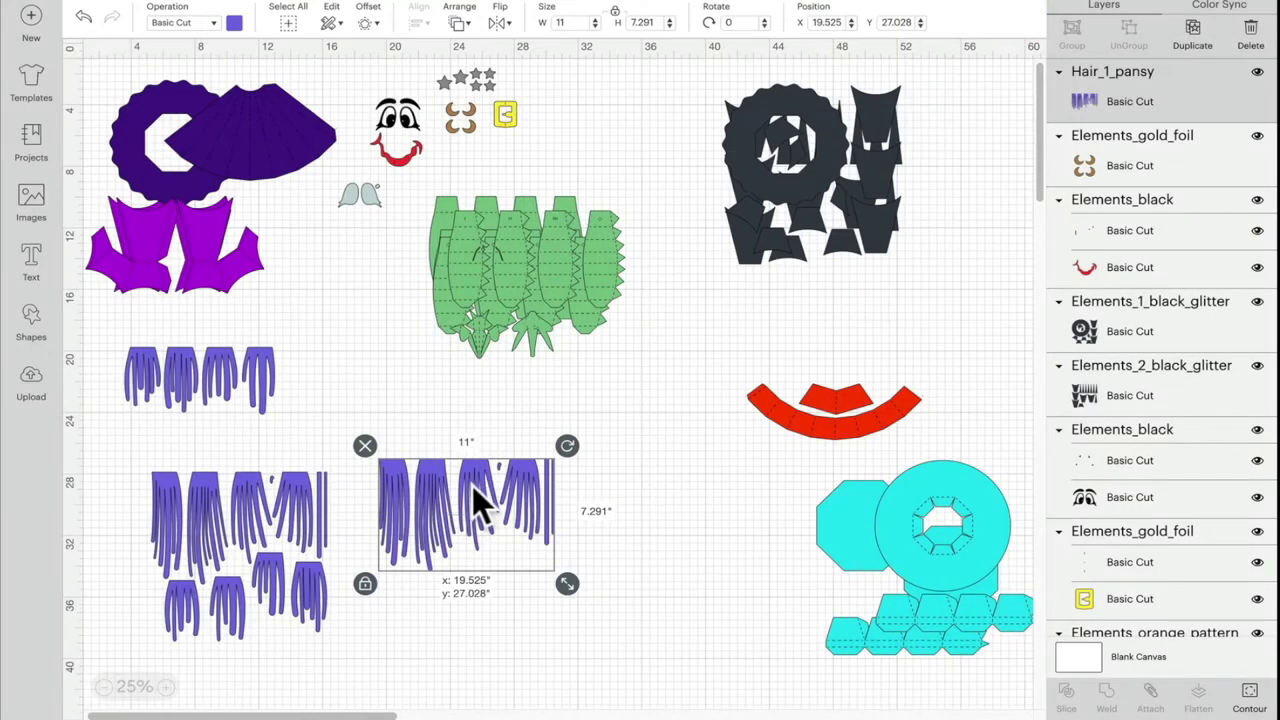
mouse_move(472, 485)
mouse_down()
mouse_move(467, 518)
mouse_move(470, 501)
mouse_up()
- Hide the long hair and narrow strip contours in the original Hair_1_pansy layer, keeping the four short hair pieces
click(248, 545)
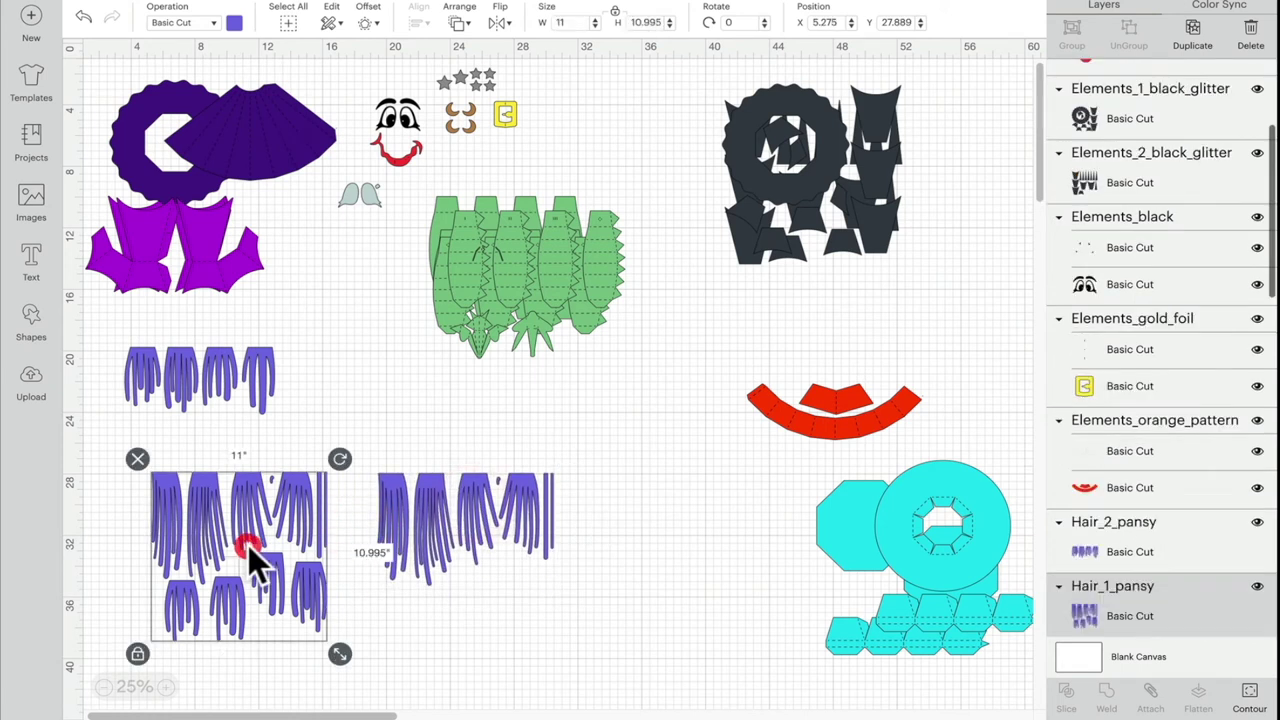
click(1249, 693)
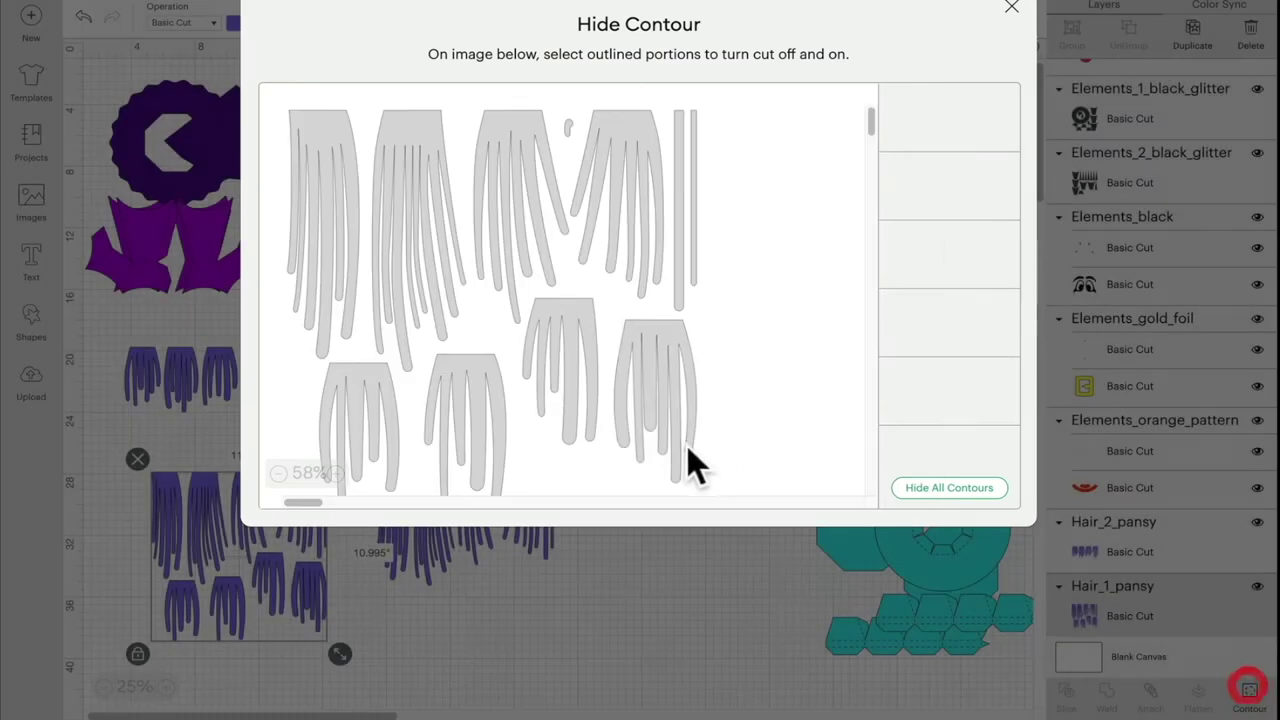
click(695, 159)
click(678, 143)
click(620, 133)
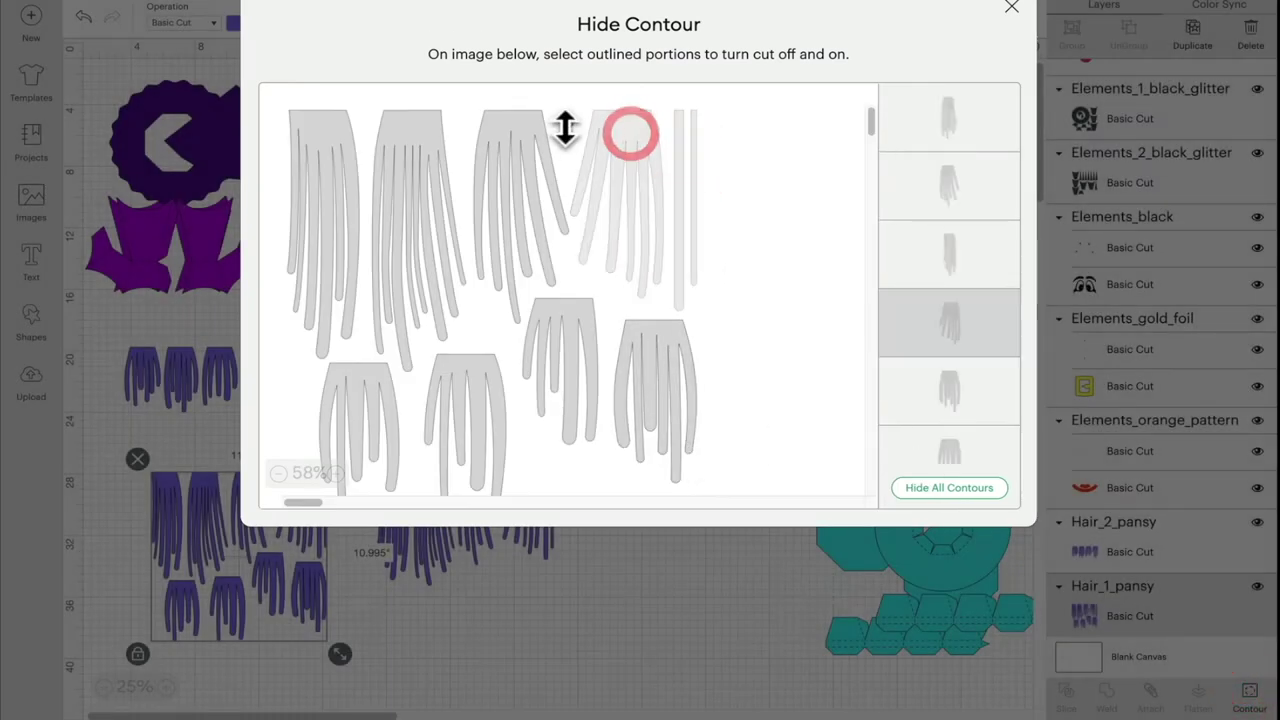
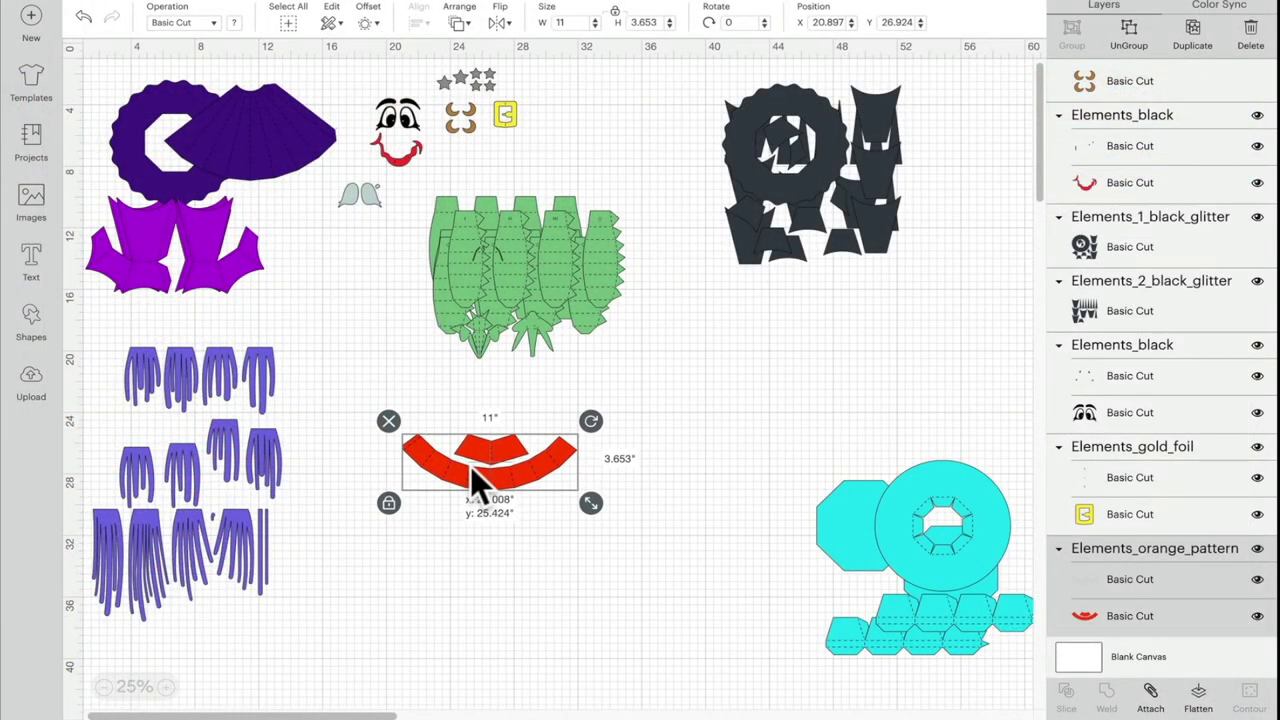
- Duplicate the red Elements_orange_pattern set and place the copy directly beneath the original
click(470, 467)
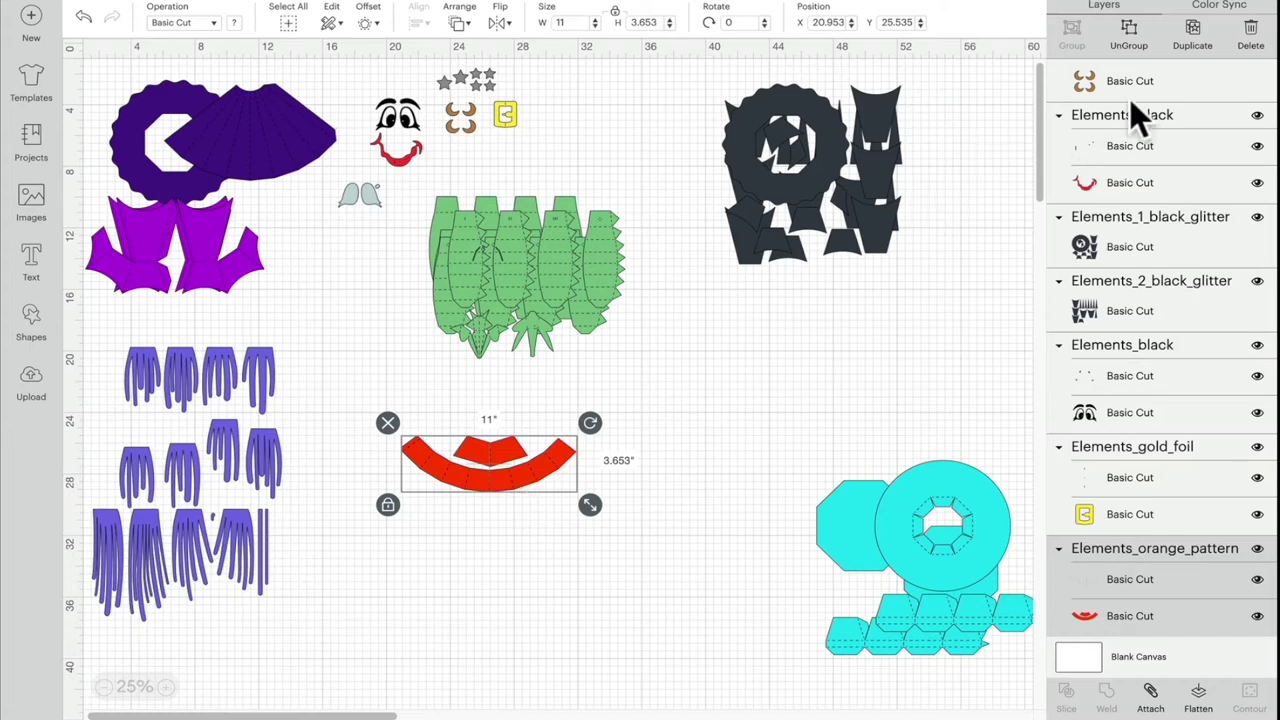
click(1205, 45)
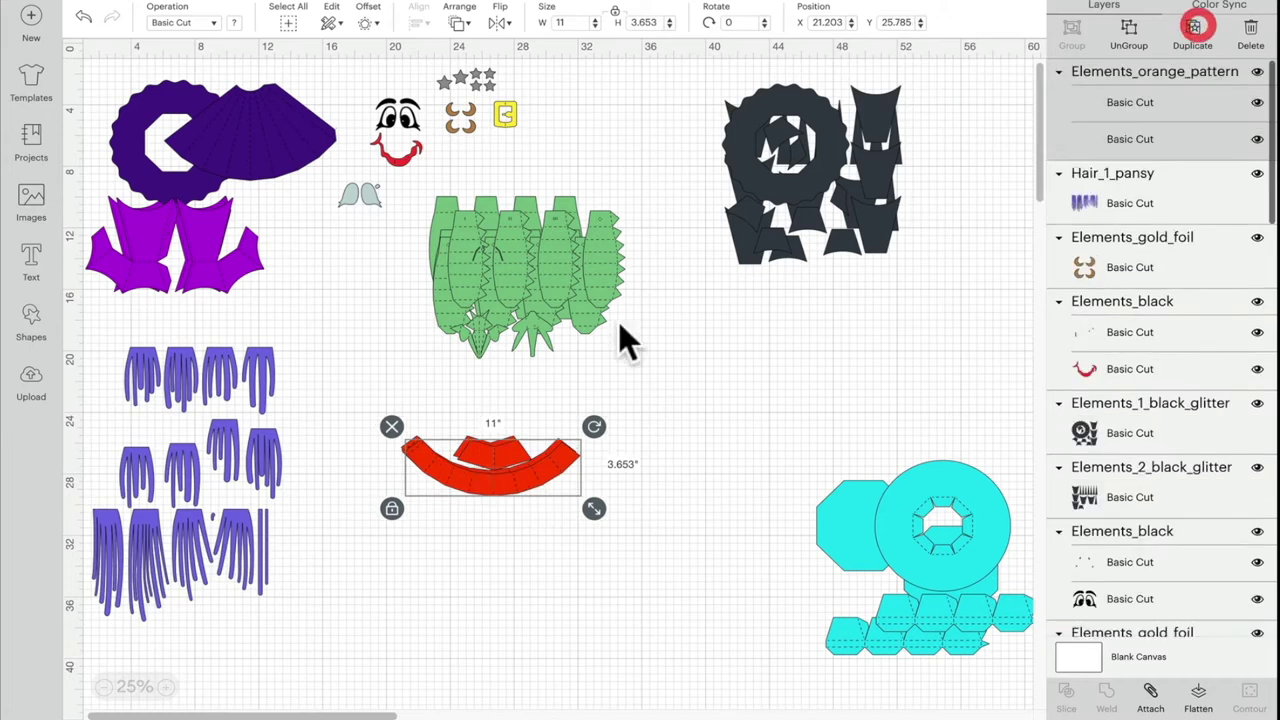
drag(505, 465, 508, 563)
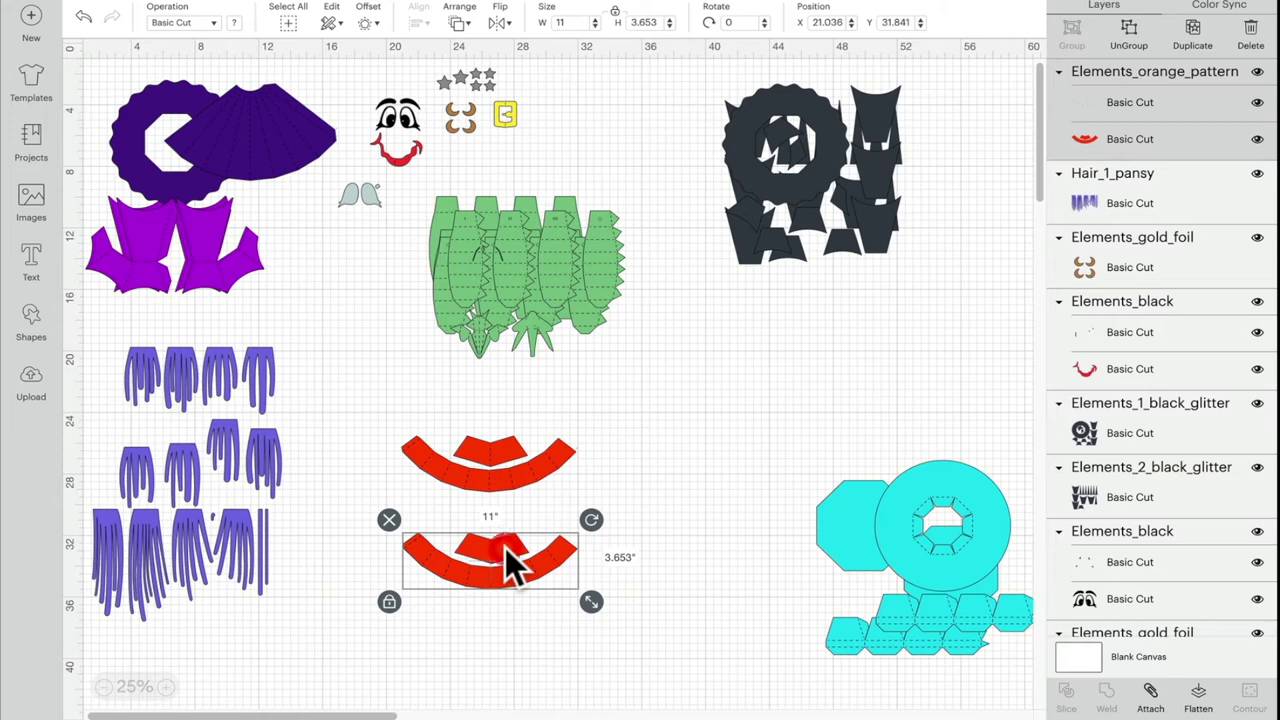
- Hide all contours in the dashed fold-line layer of the copied Elements_orange_pattern set
click(1143, 102)
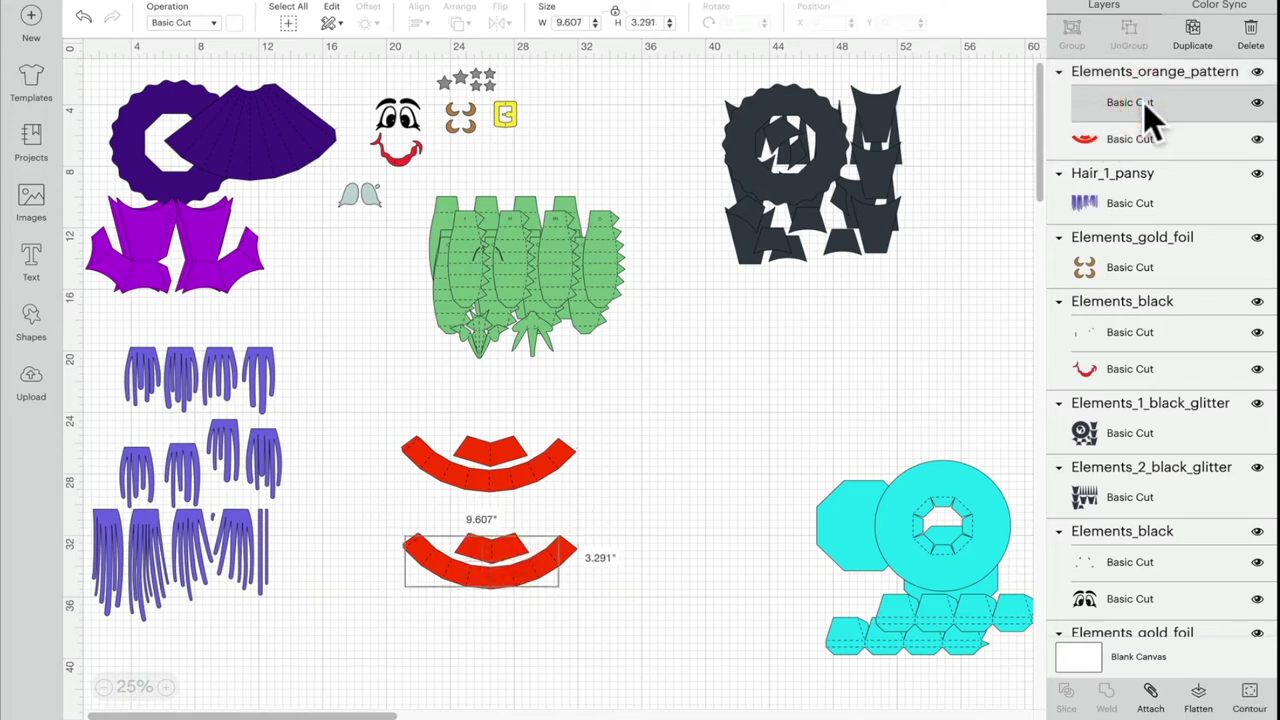
click(1247, 698)
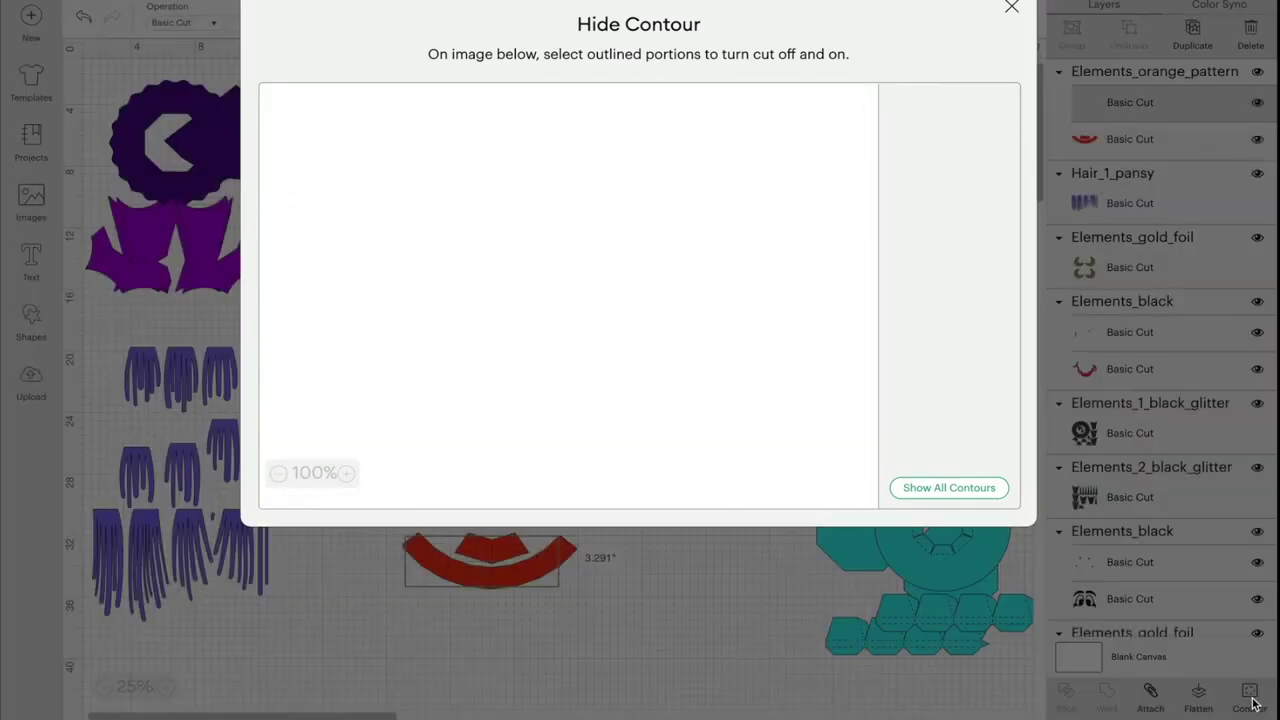
click(277, 473)
click(277, 473)
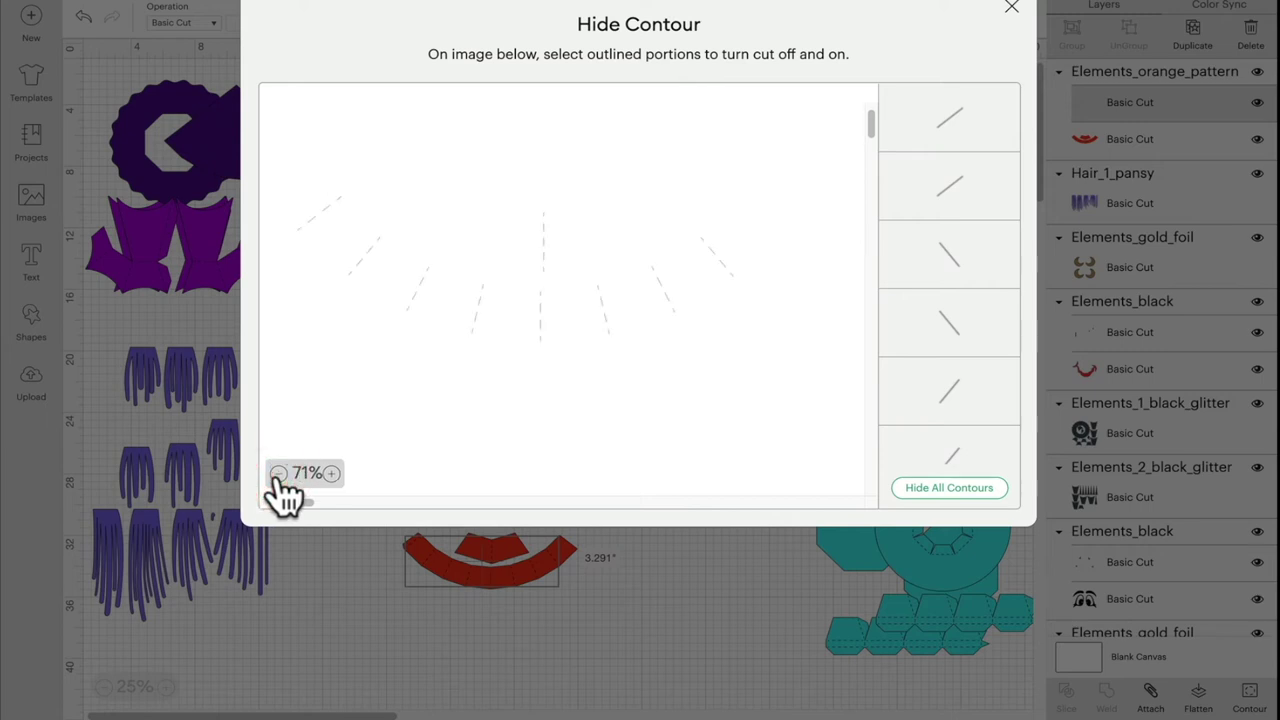
click(918, 490)
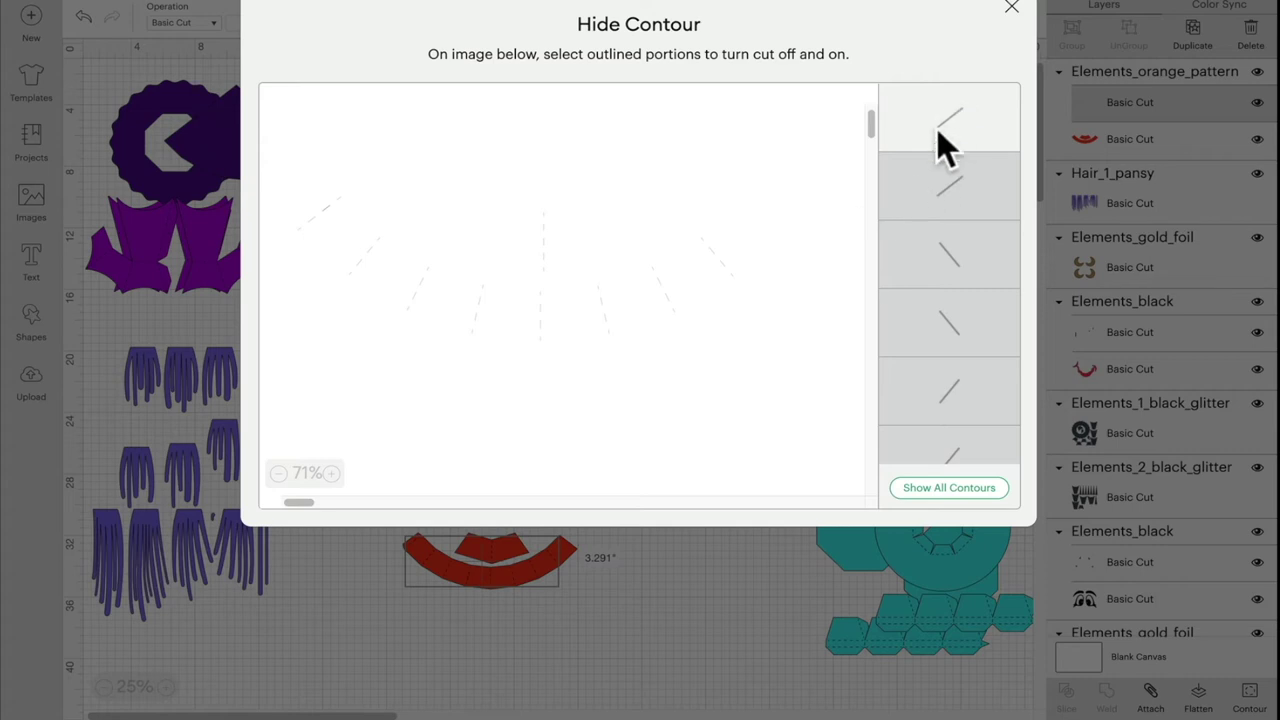
- Restore only the dashes of the small piece's central vertical fold line in the copy's fold-line layer
click(546, 214)
click(544, 230)
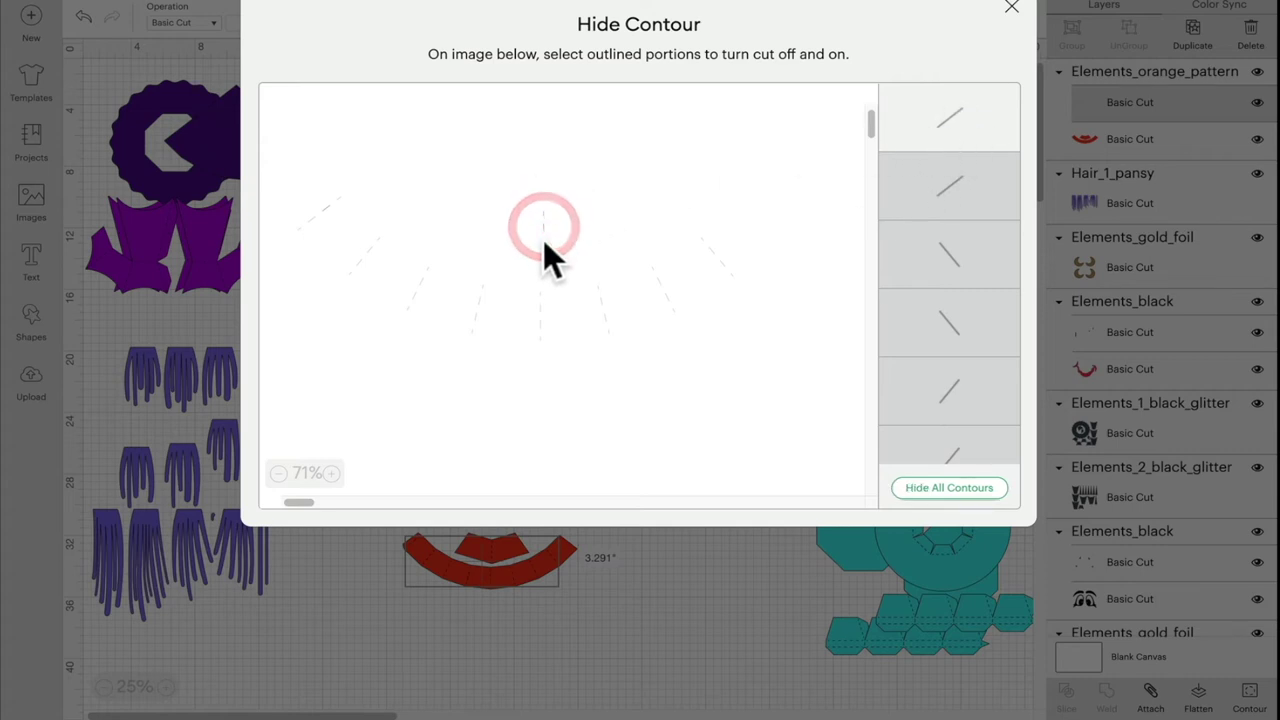
click(543, 240)
click(542, 254)
click(542, 254)
click(544, 265)
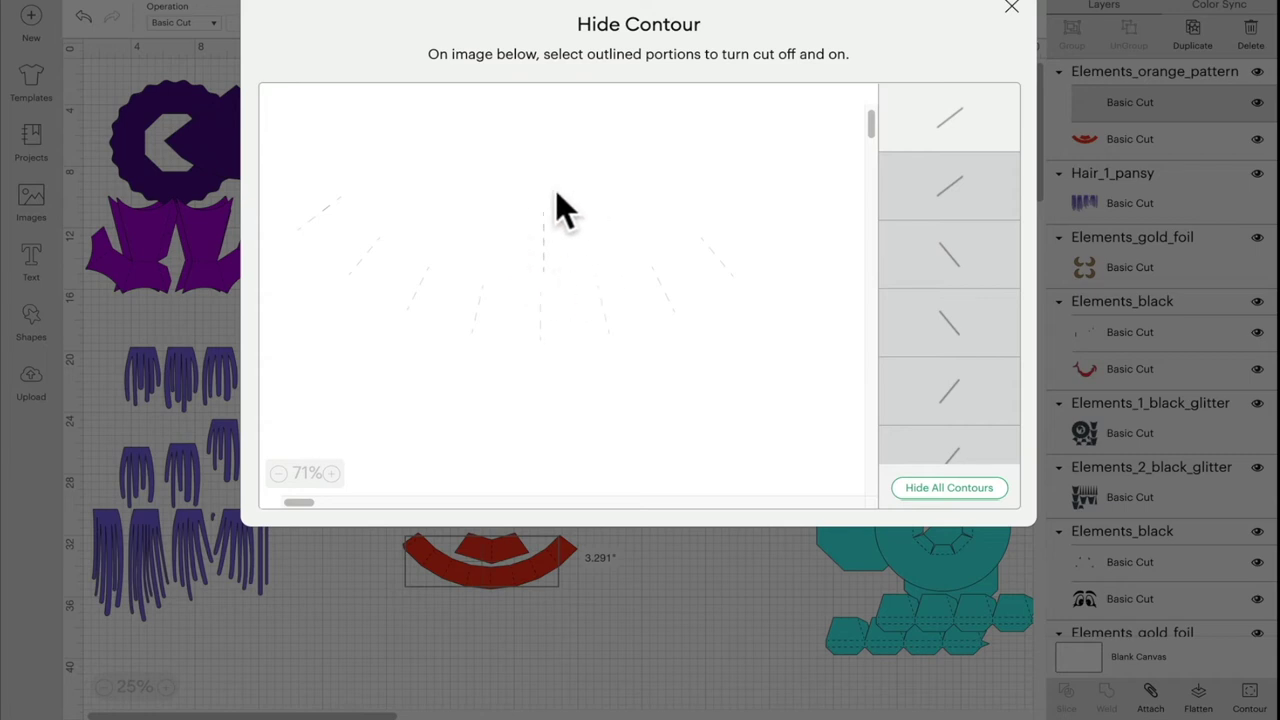
click(929, 113)
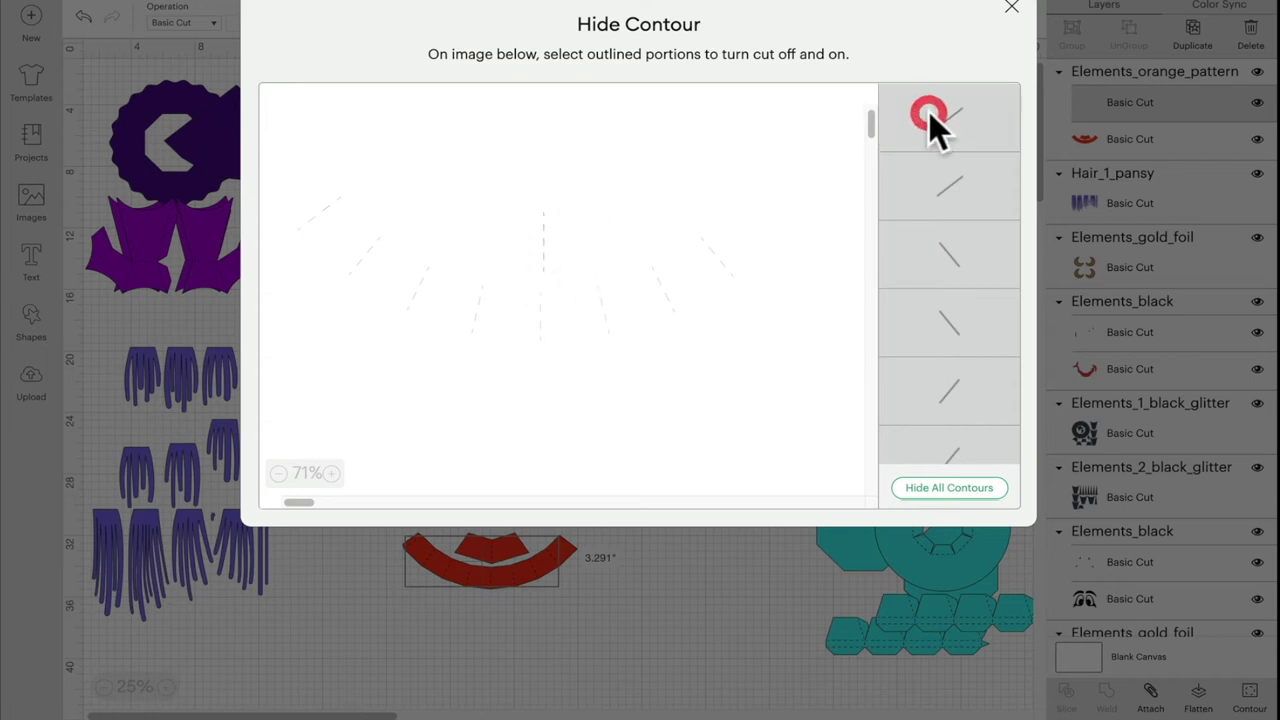
click(1012, 12)
click(527, 606)
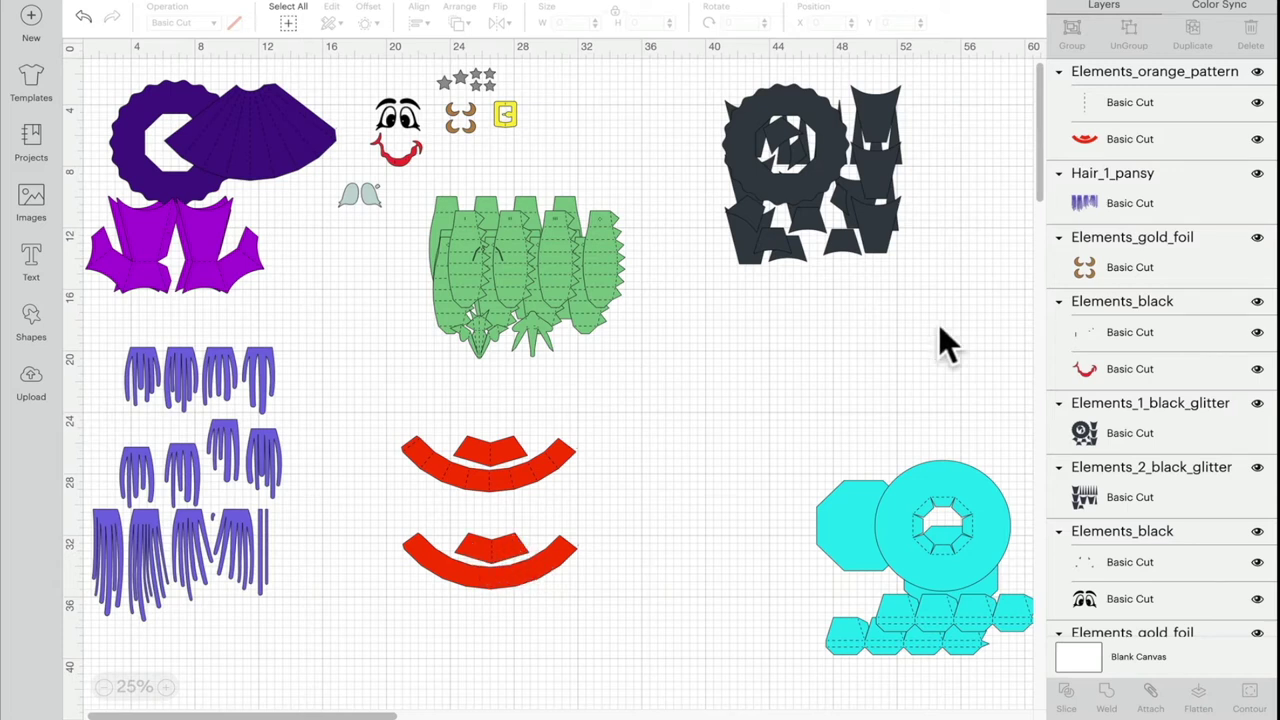
- Hide the long curved band contour in the copy's red layer and recolor the remaining small piece light orange
click(1138, 142)
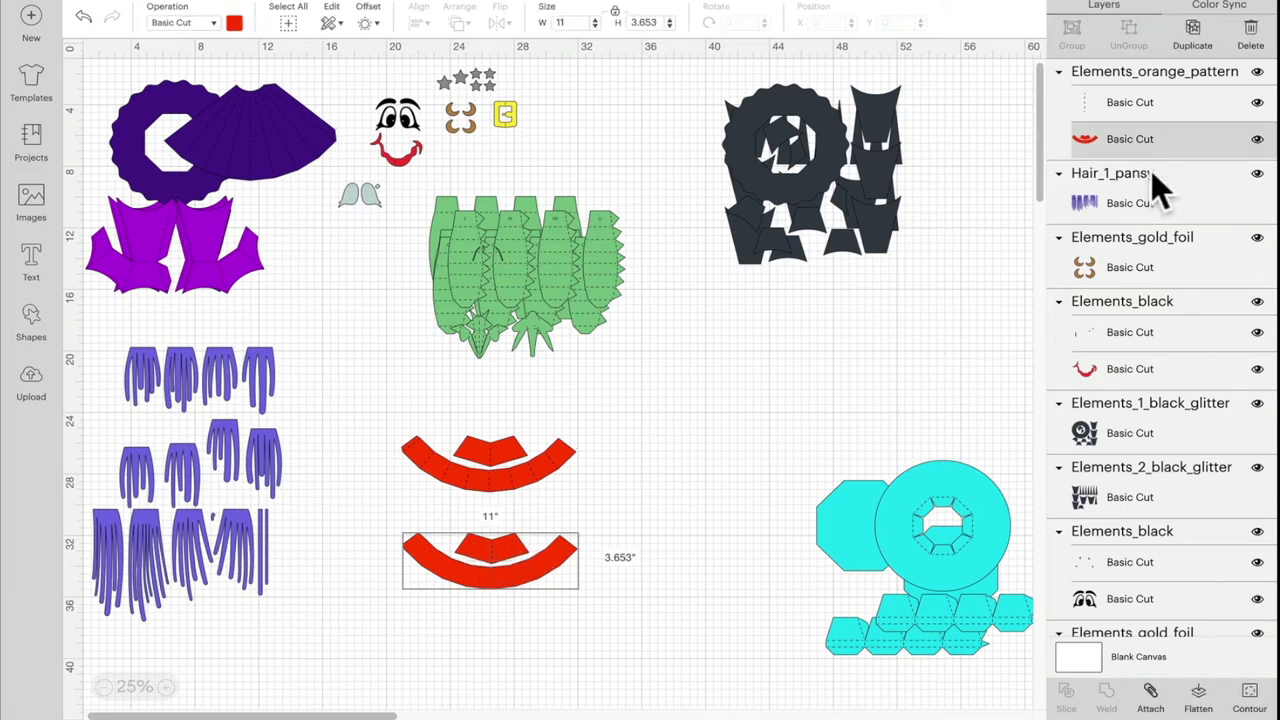
click(1250, 700)
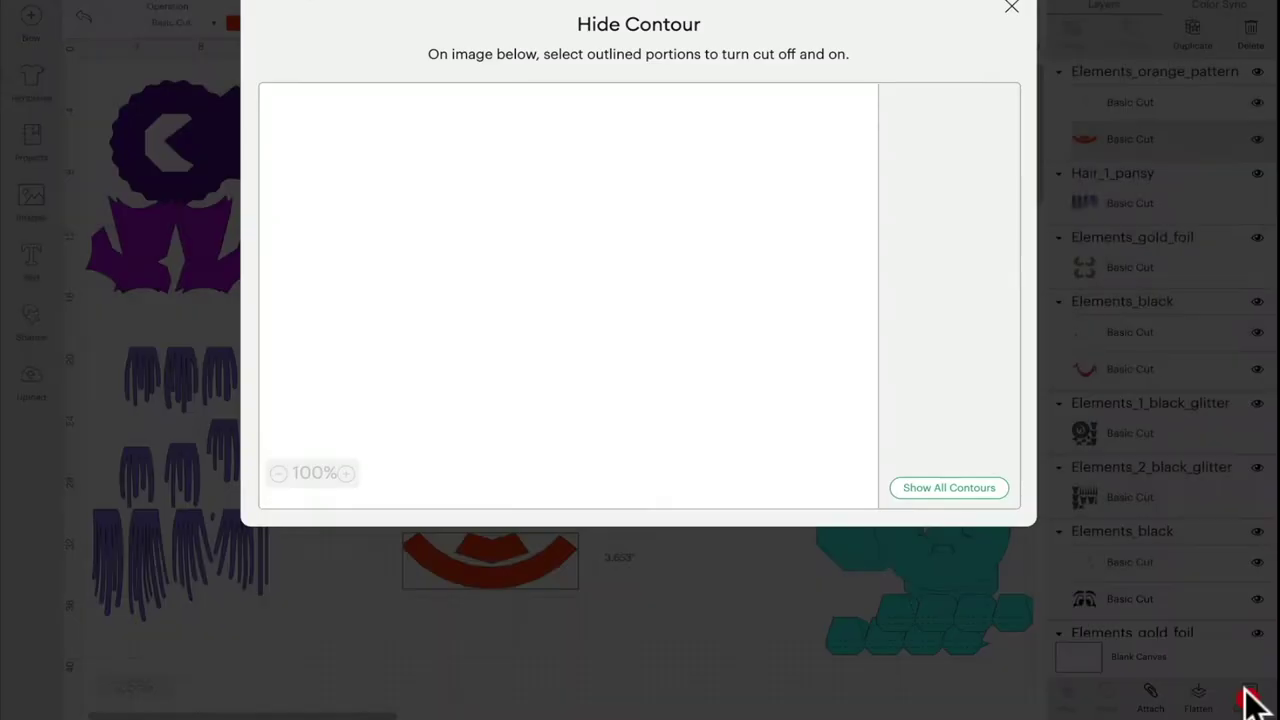
click(737, 286)
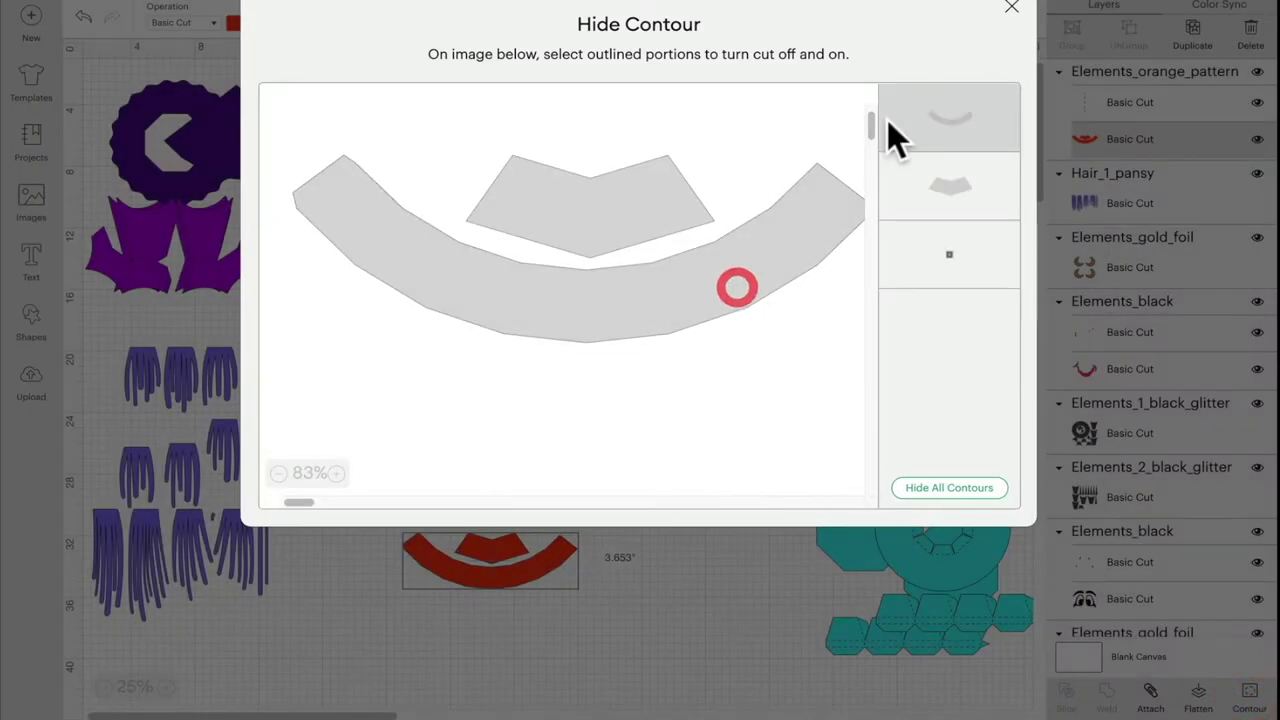
click(1012, 12)
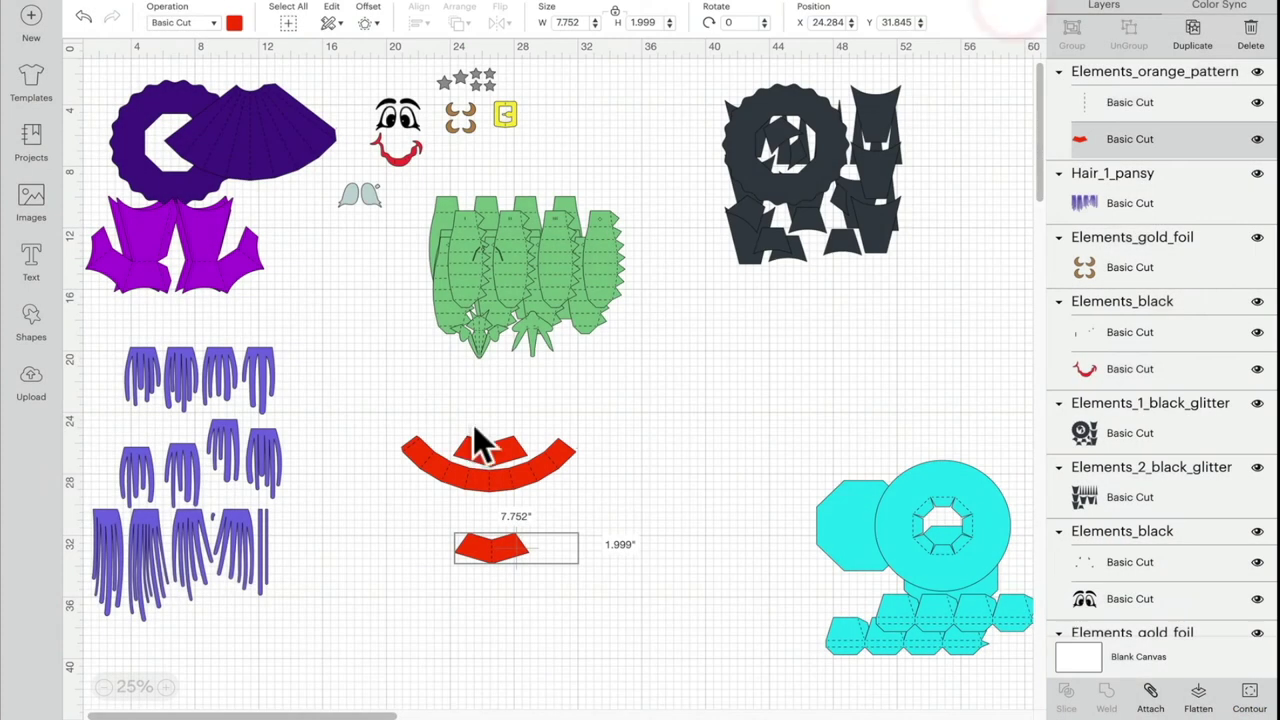
click(233, 23)
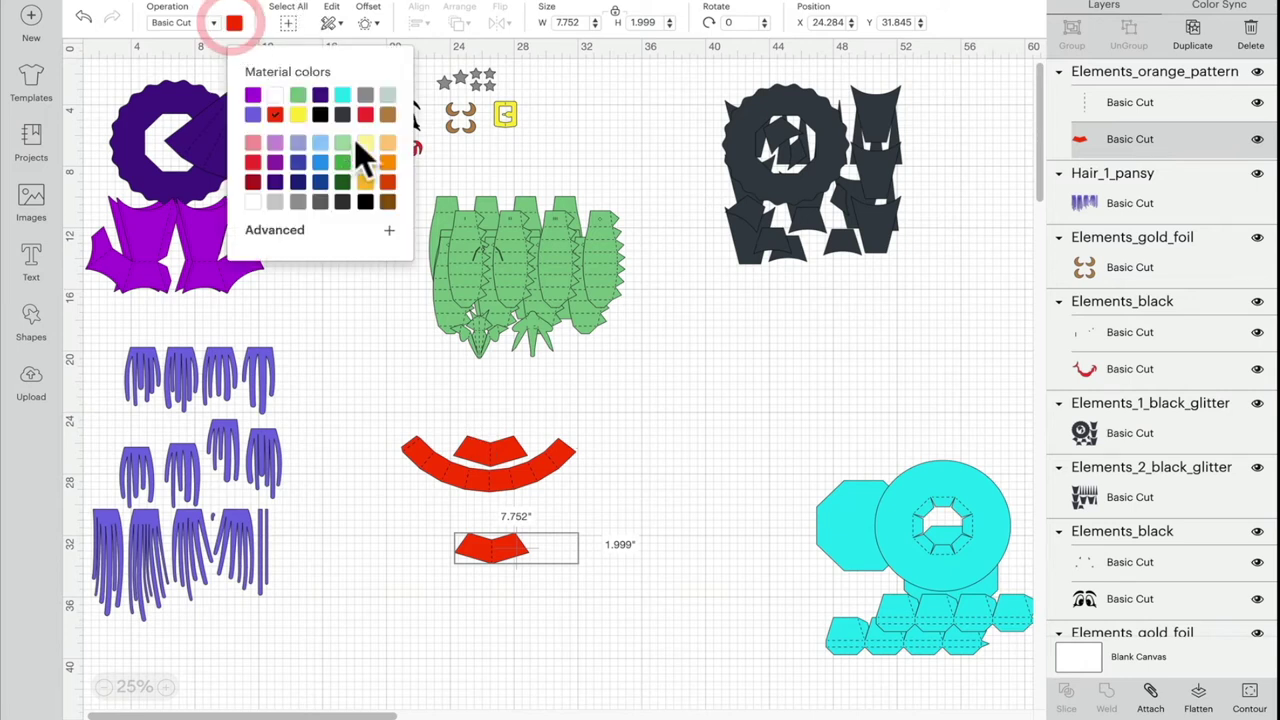
click(386, 138)
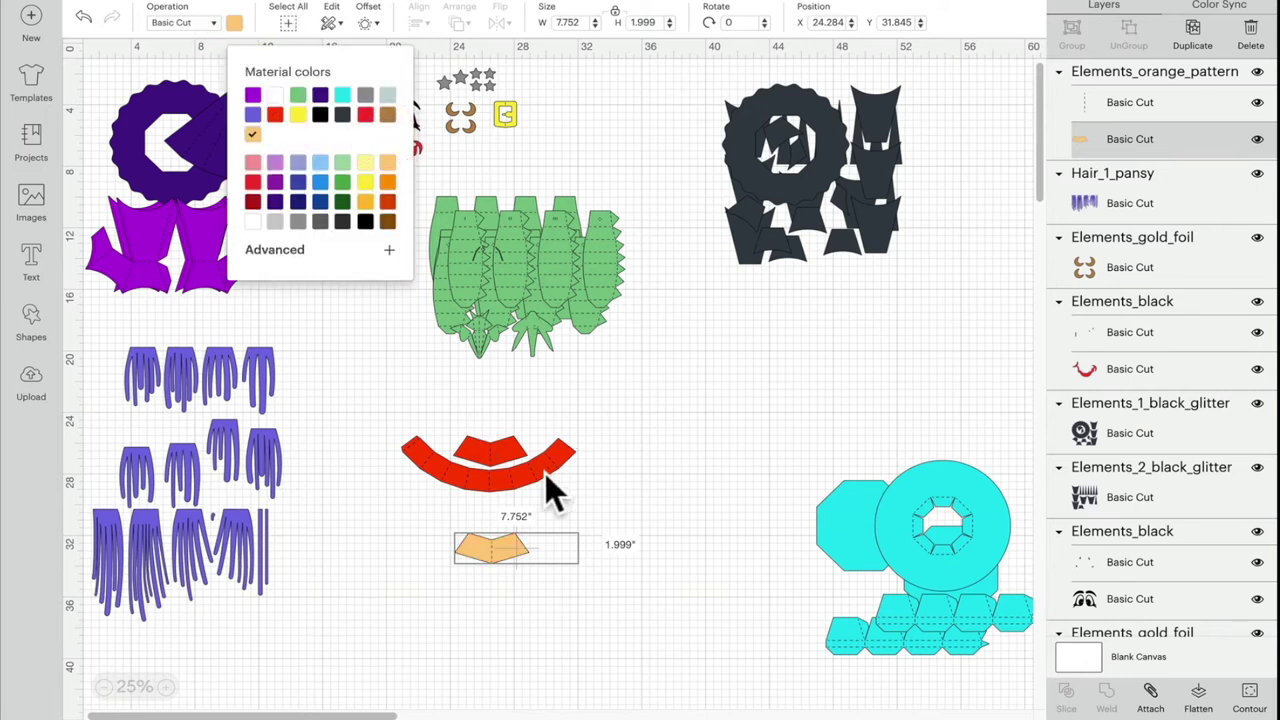
- Hide the dashes of the small piece's central vertical fold line in the original Elements_orange_pattern set
click(545, 475)
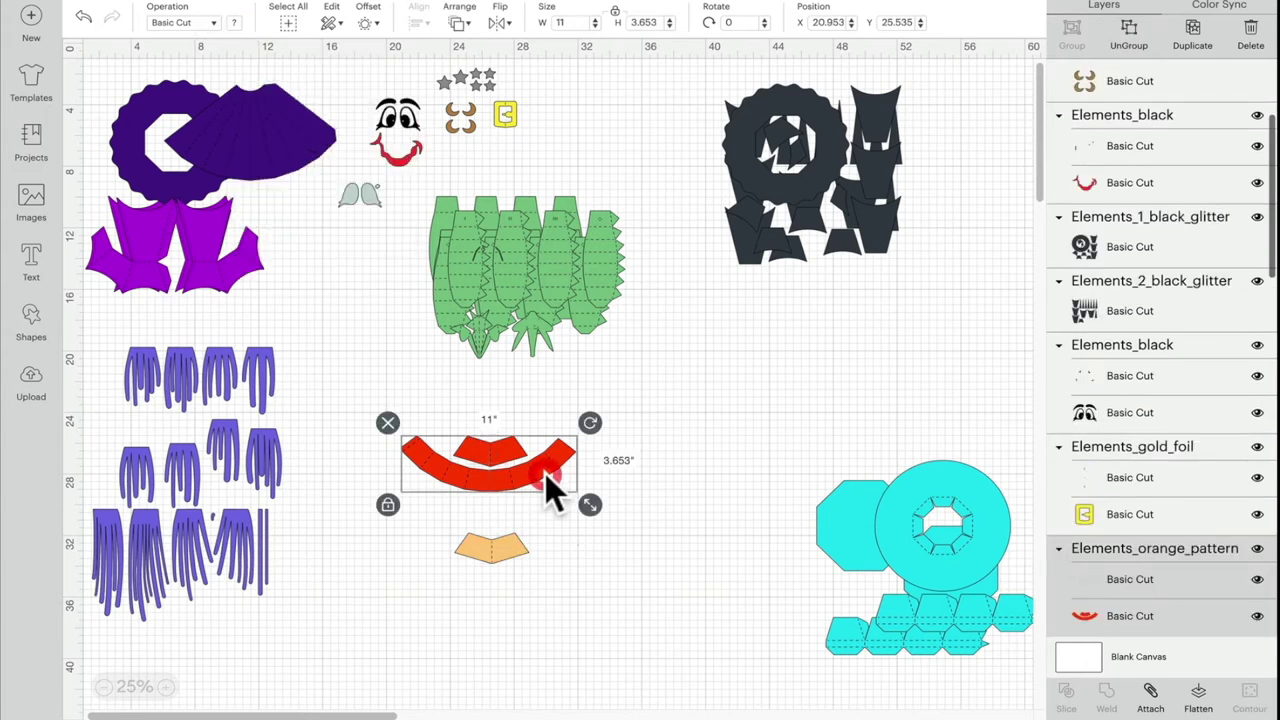
click(1136, 578)
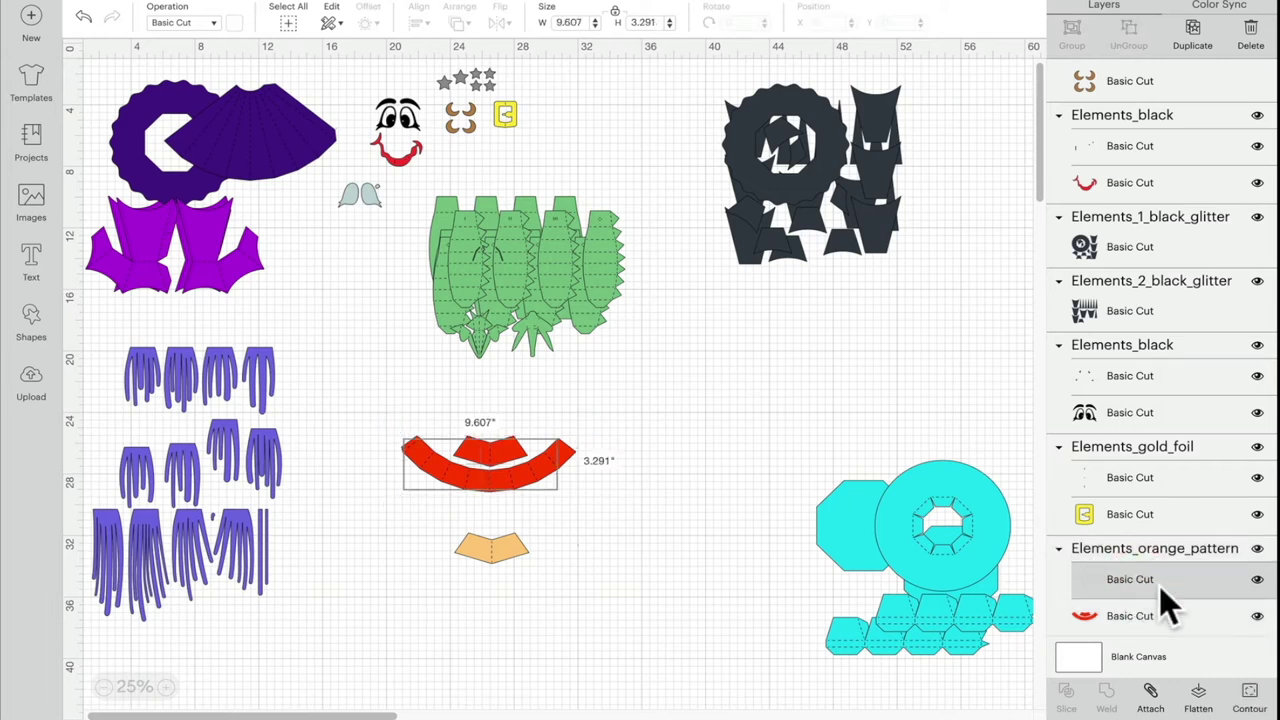
click(1249, 697)
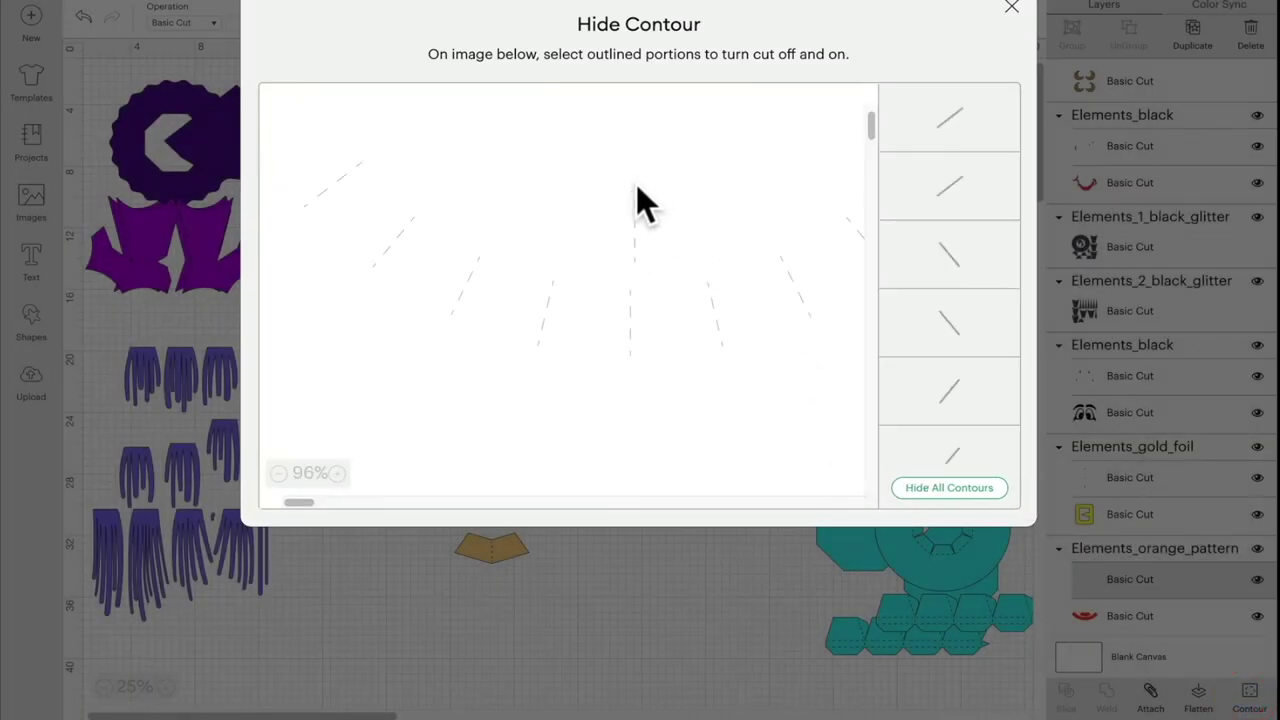
click(636, 190)
click(636, 225)
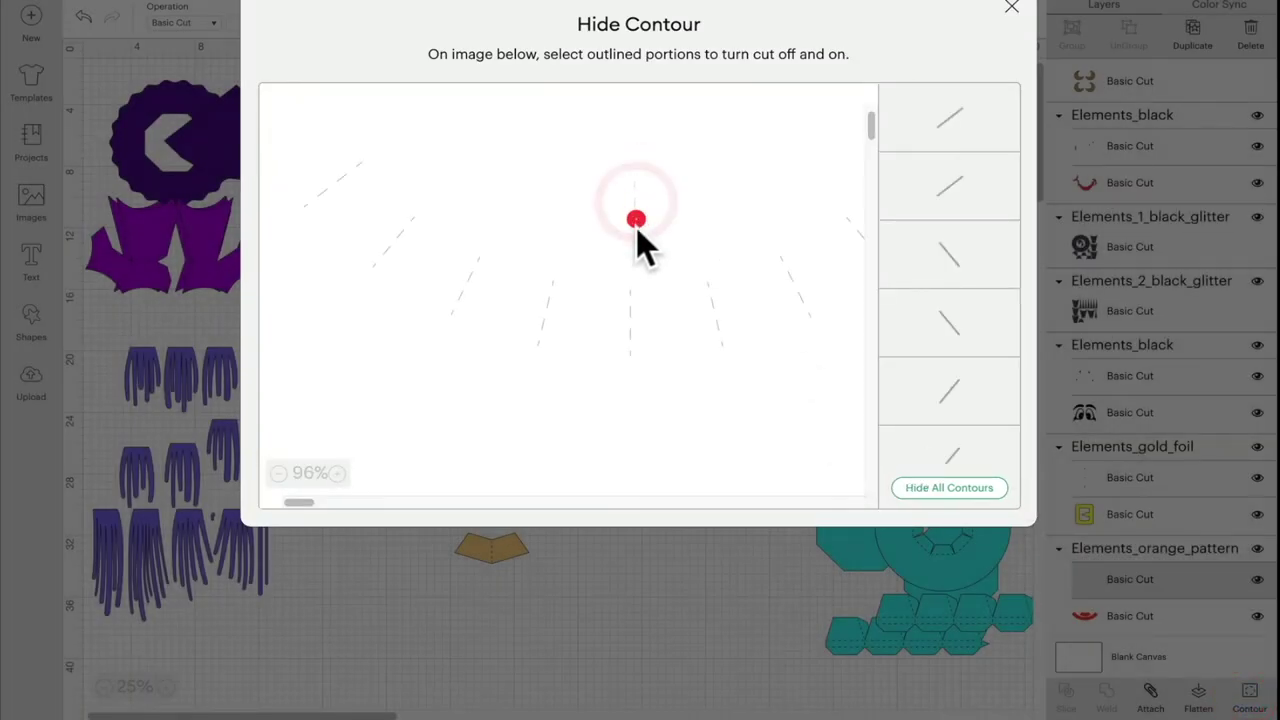
click(638, 252)
click(638, 257)
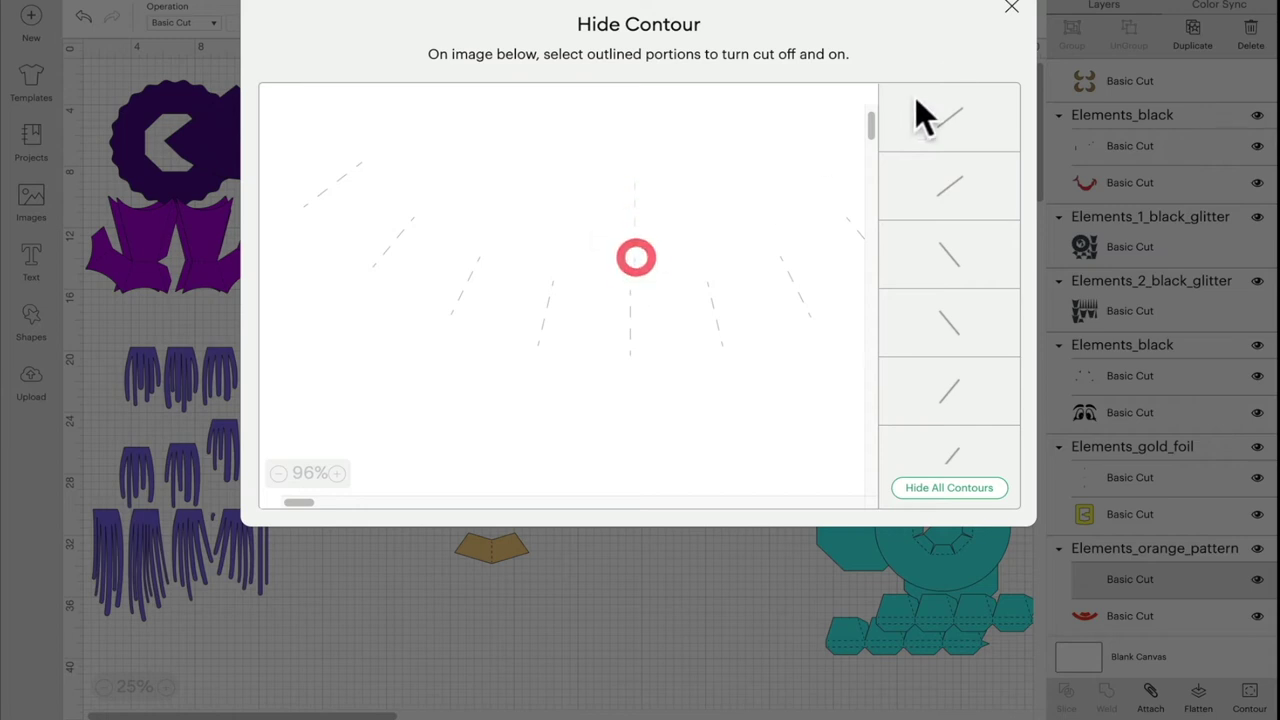
click(1011, 9)
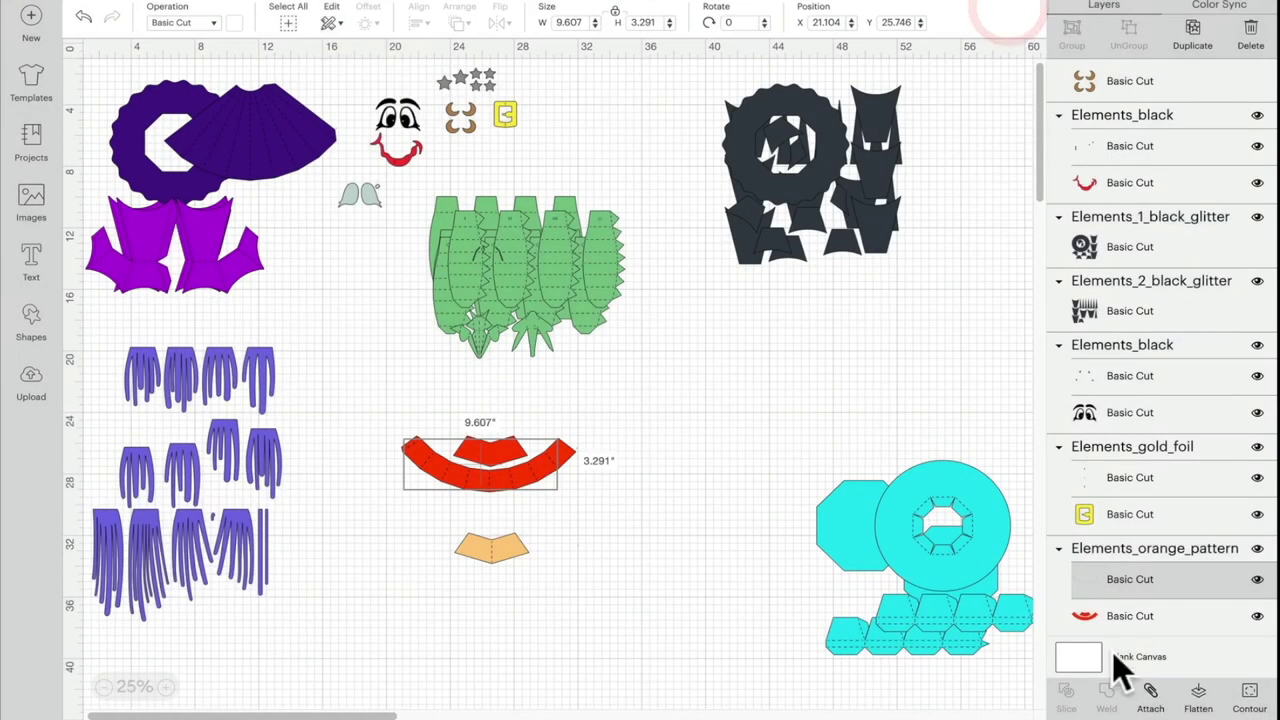
- Hide the small angular piece's contour in the original red layer, keeping the long curved band
click(1135, 615)
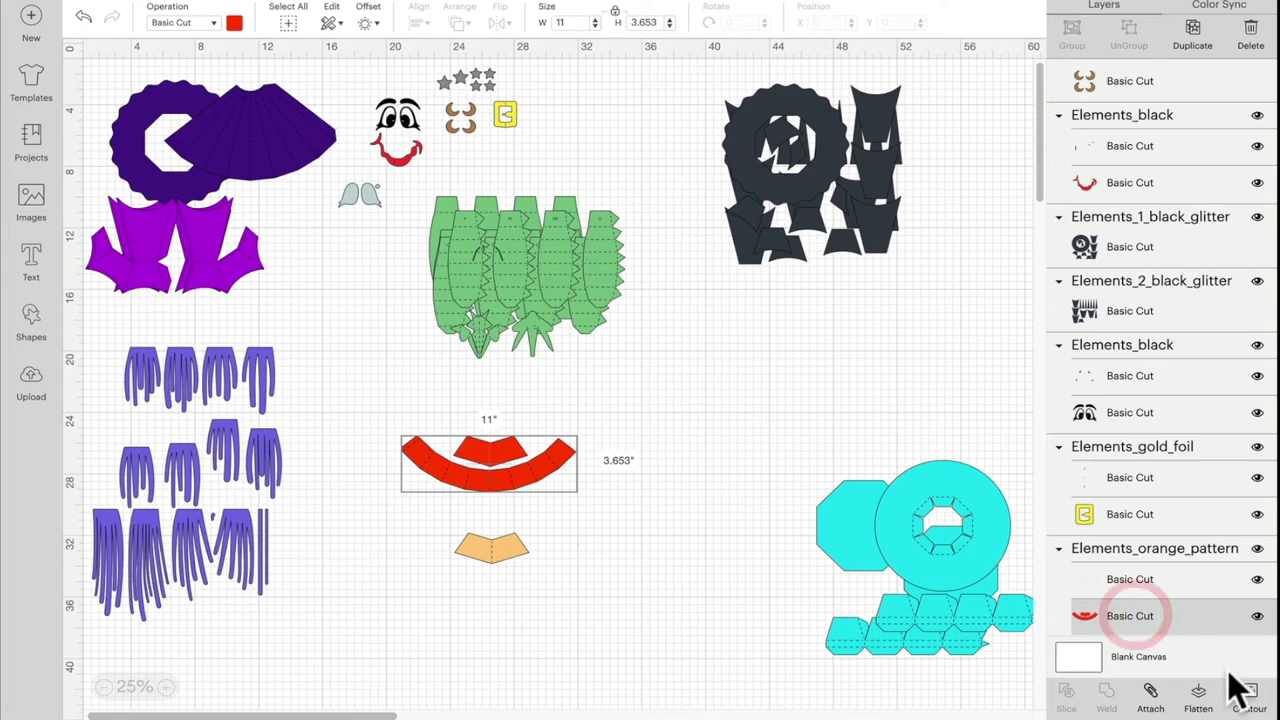
click(1252, 694)
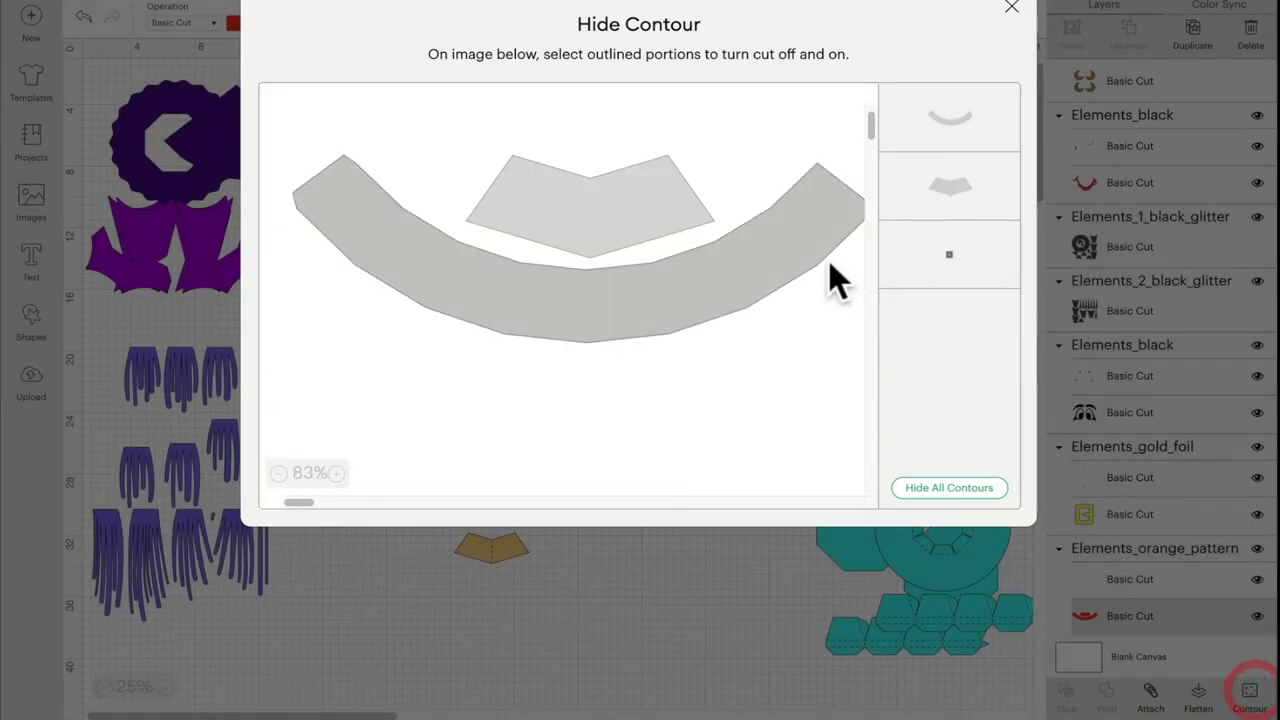
click(655, 185)
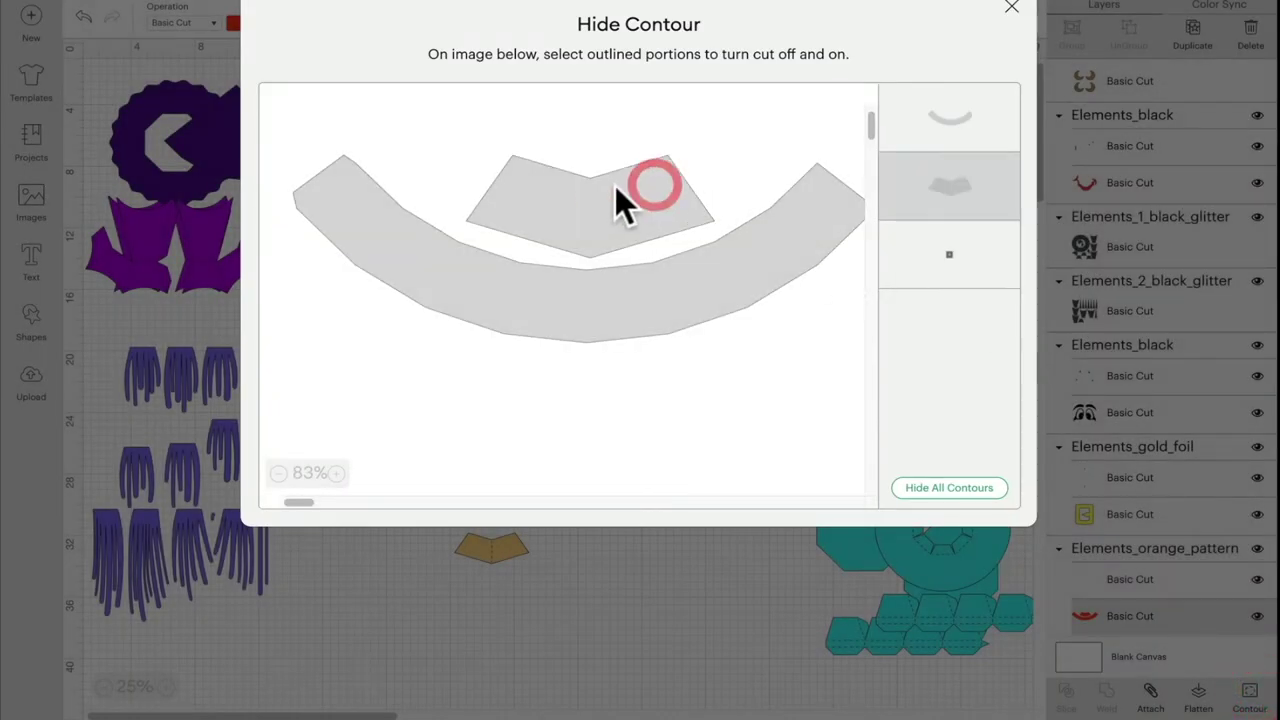
click(1013, 8)
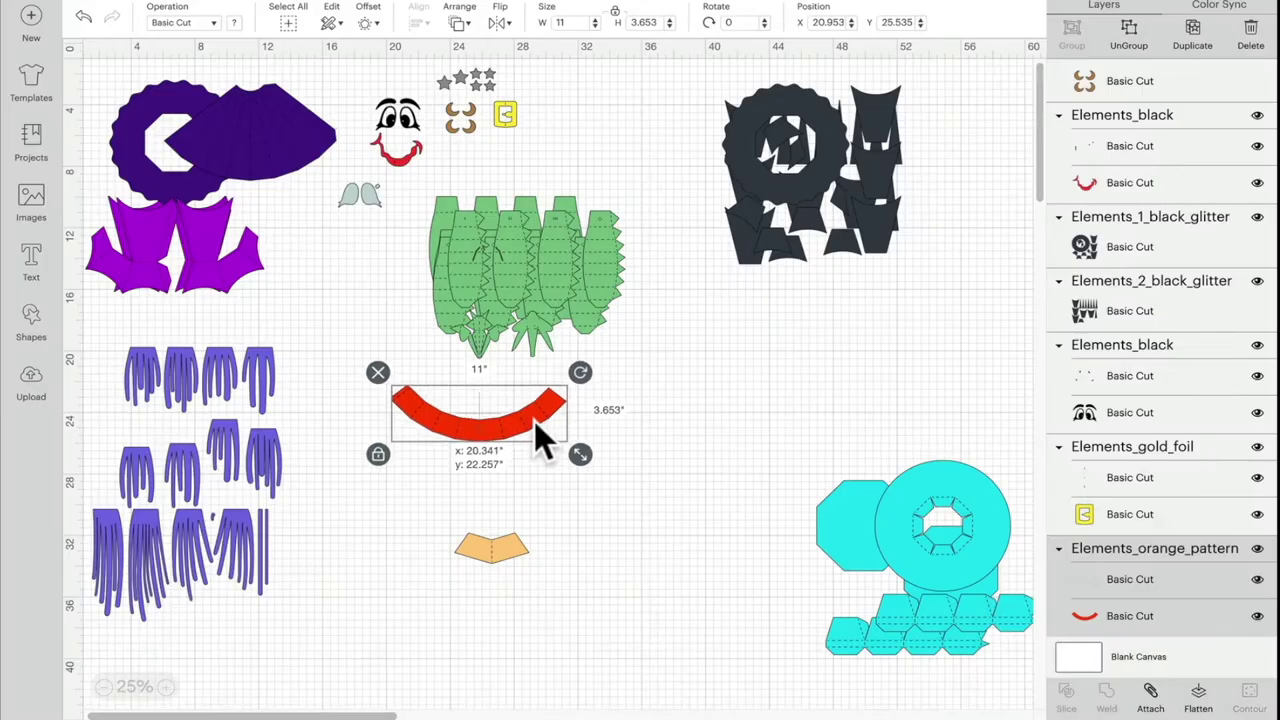
- Place the light orange piece above the red curved band and move both beside the yellow buckle
click(534, 421)
drag(505, 555, 484, 395)
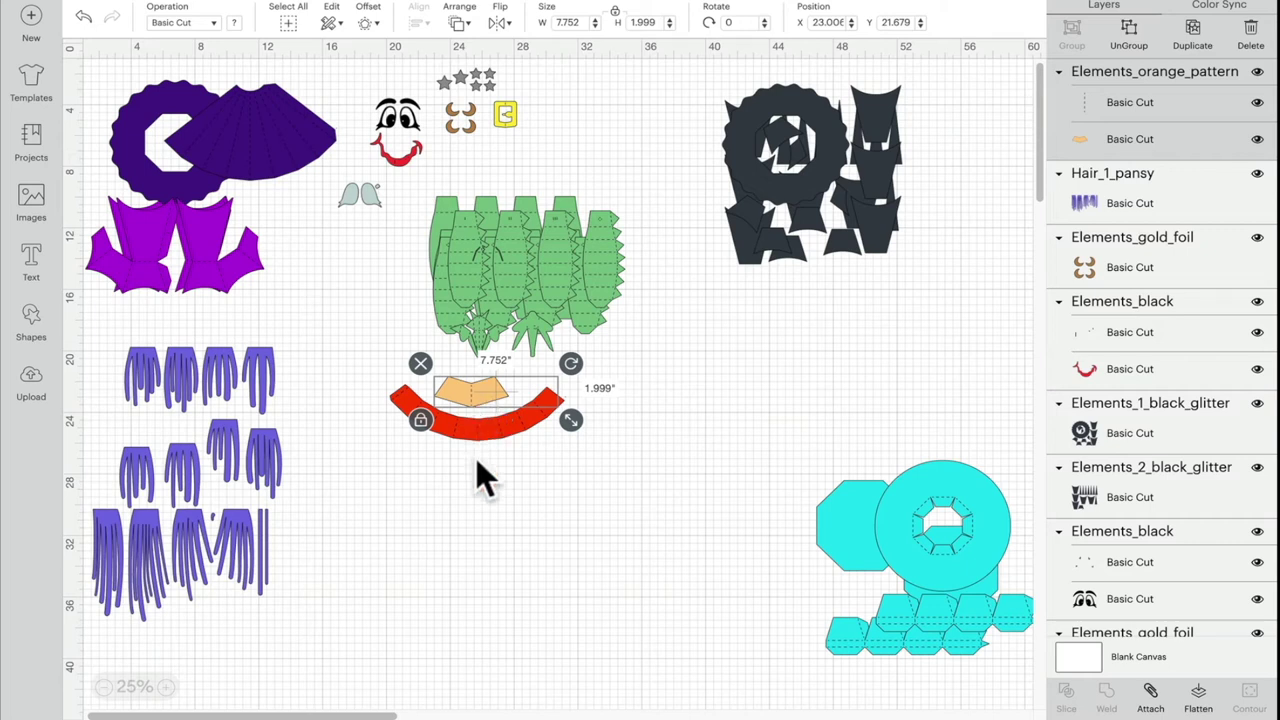
drag(463, 470, 557, 329)
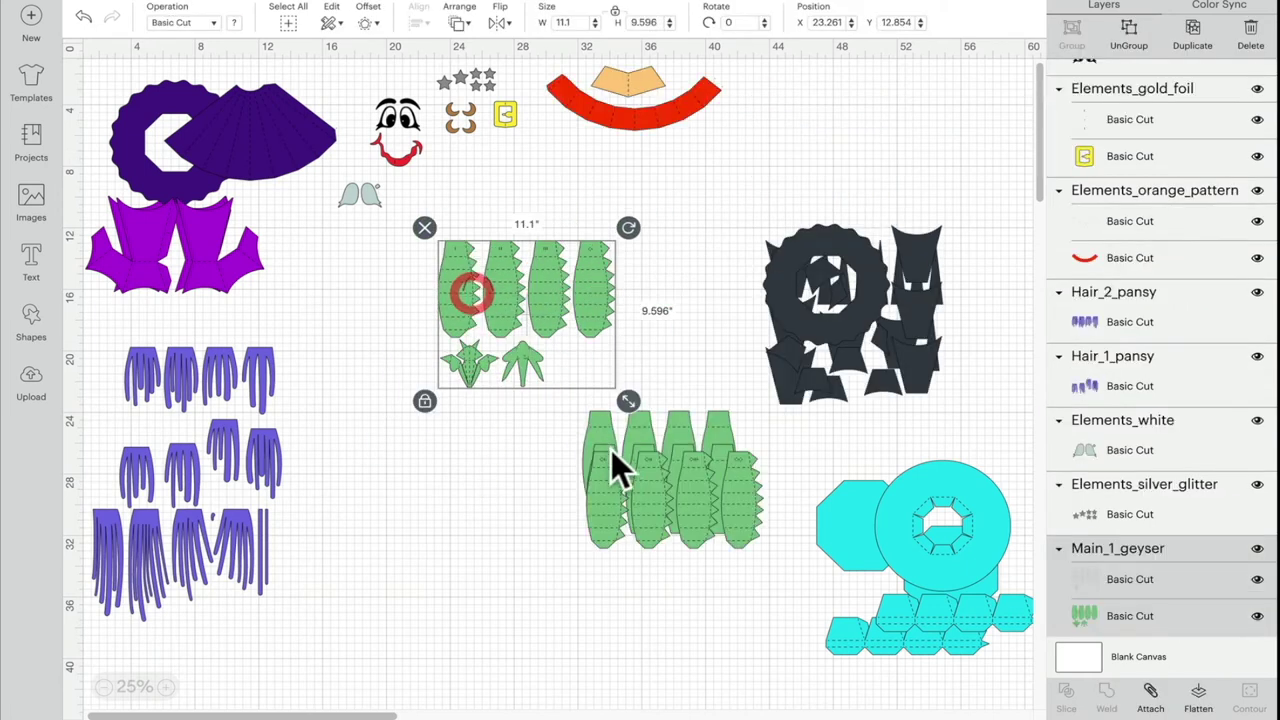
- Separate the overlapping Main_2, Main_3 and Main_4 geyser sets, placing them below the Main_1_geyser pieces
drag(611, 450, 498, 450)
drag(680, 505, 523, 608)
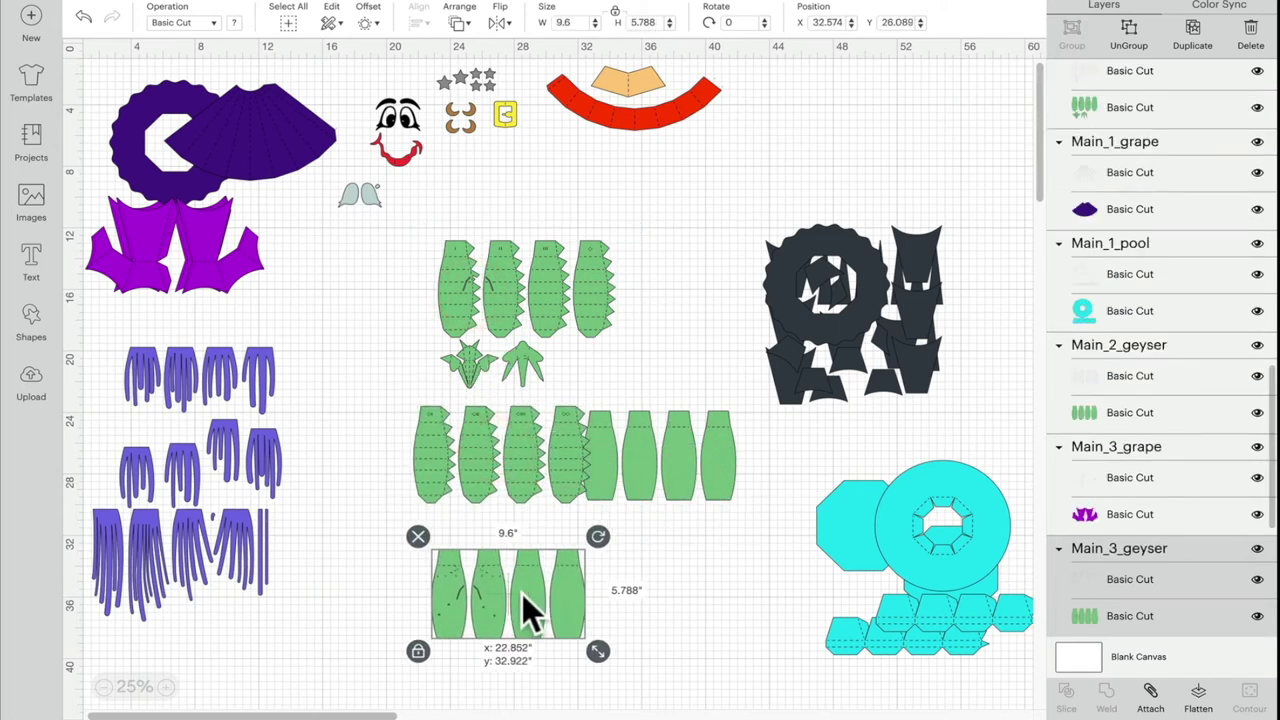
drag(660, 466, 670, 577)
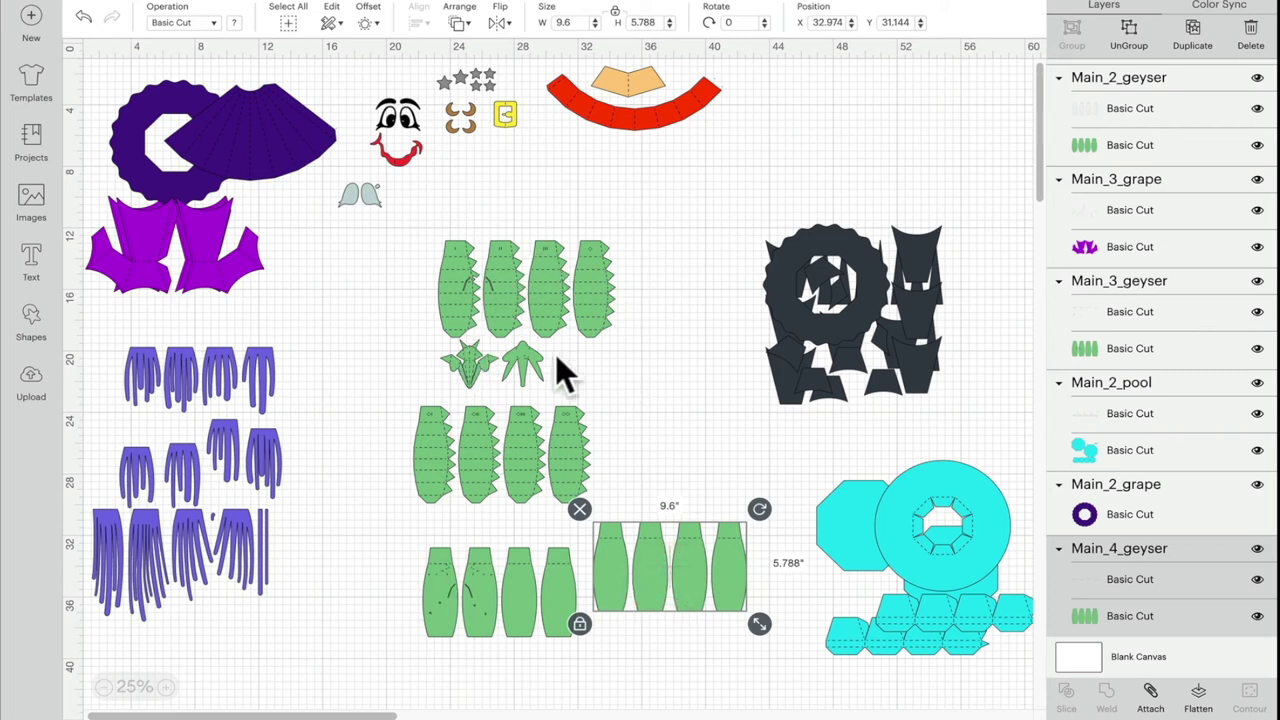
- Nudge the four green geyser sets into tidy rows with clear gaps between them
drag(550, 283, 545, 273)
drag(537, 477, 540, 463)
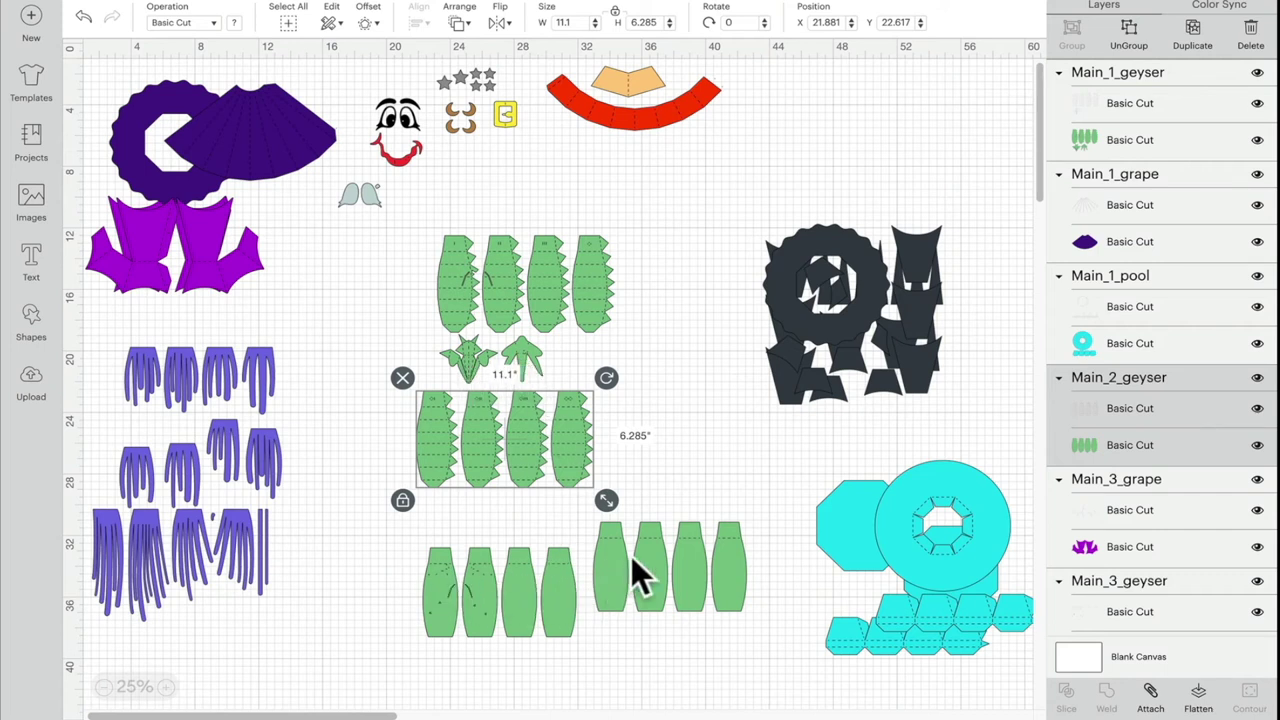
drag(489, 585, 481, 576)
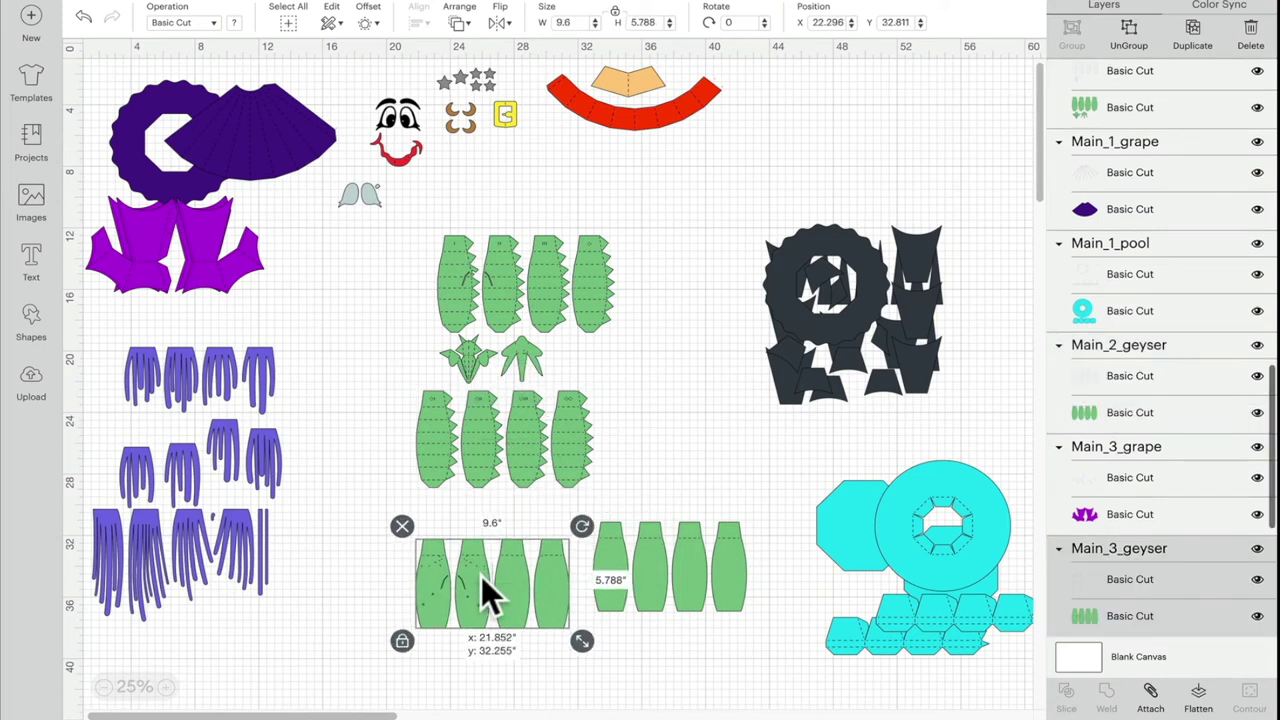
drag(667, 561, 659, 557)
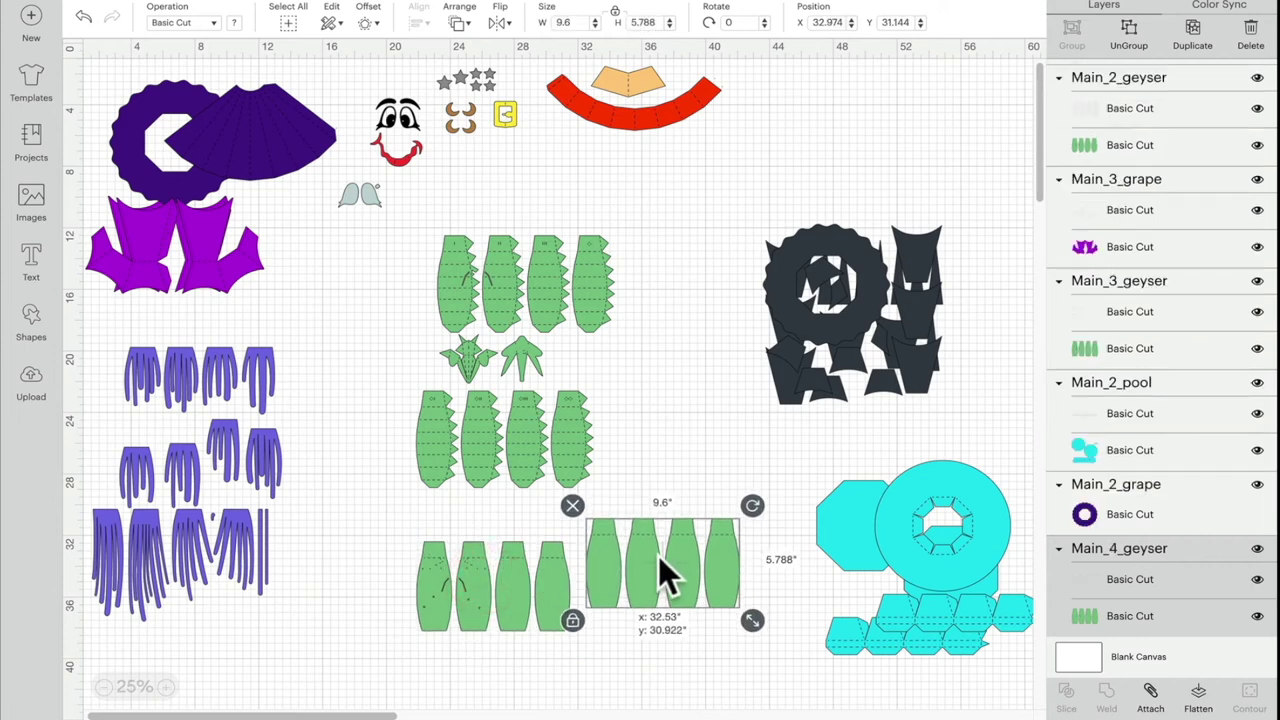
drag(528, 310, 525, 299)
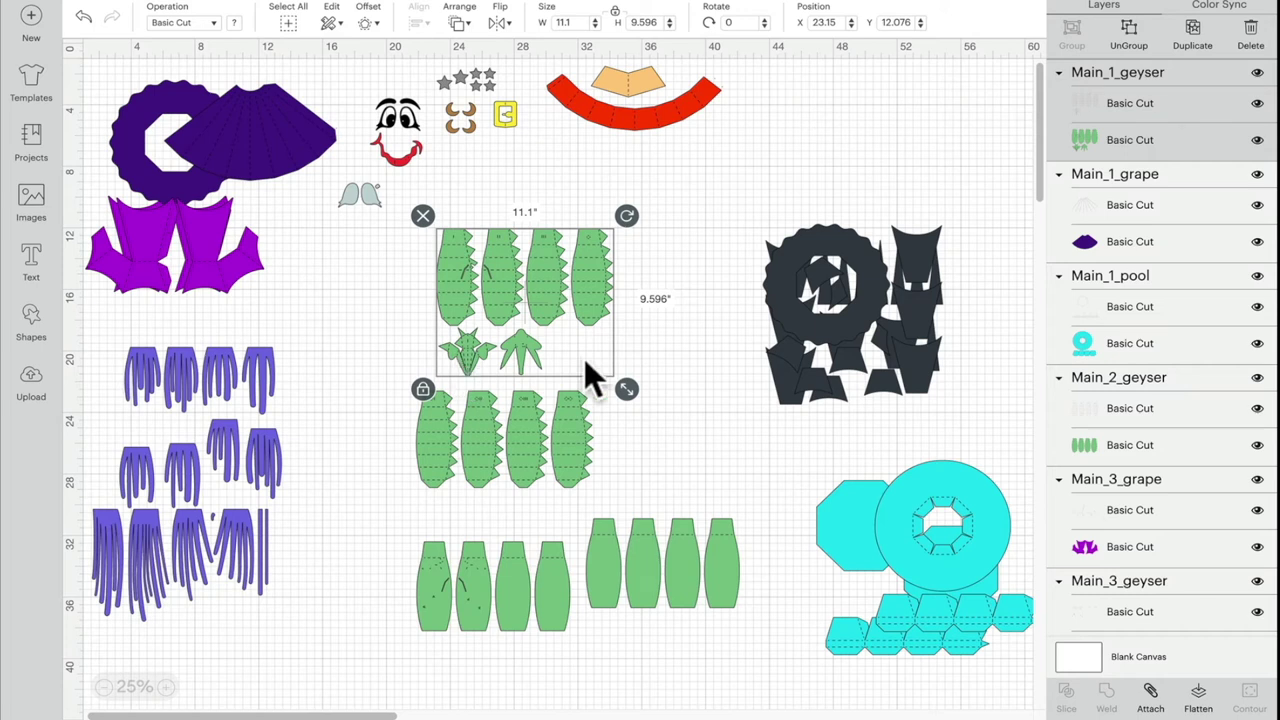
click(512, 472)
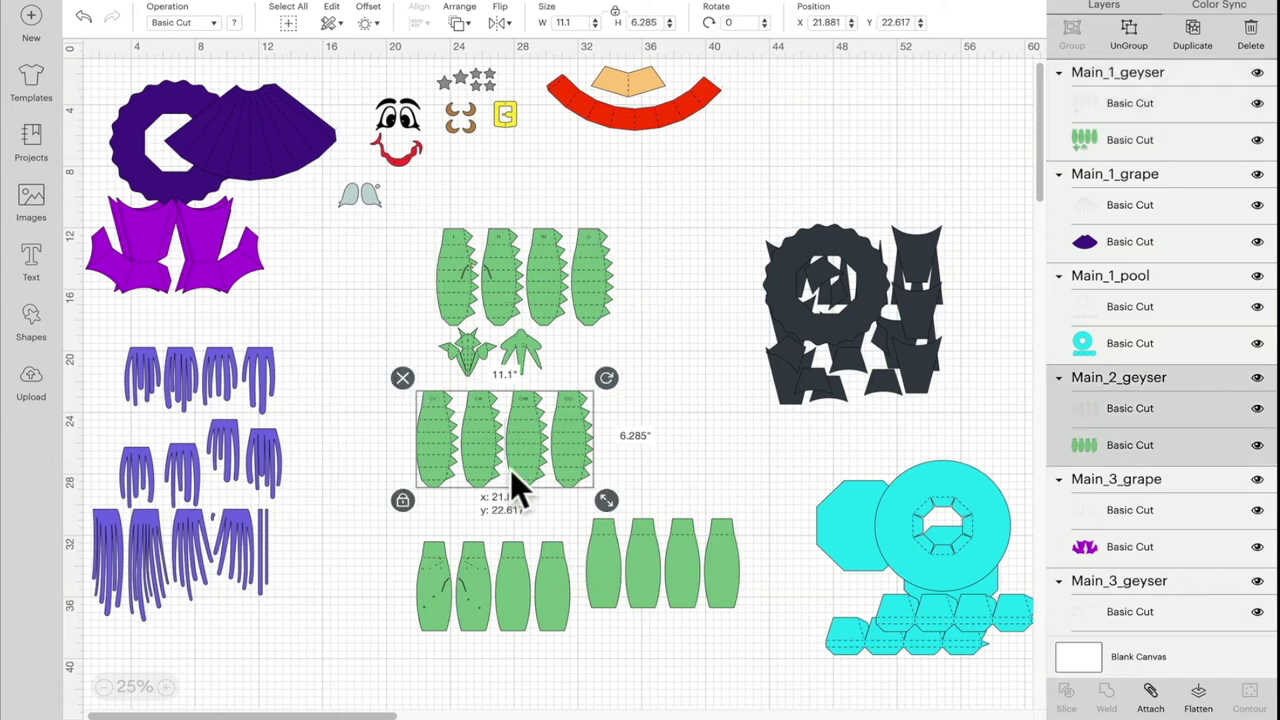
click(523, 312)
drag(523, 310, 523, 314)
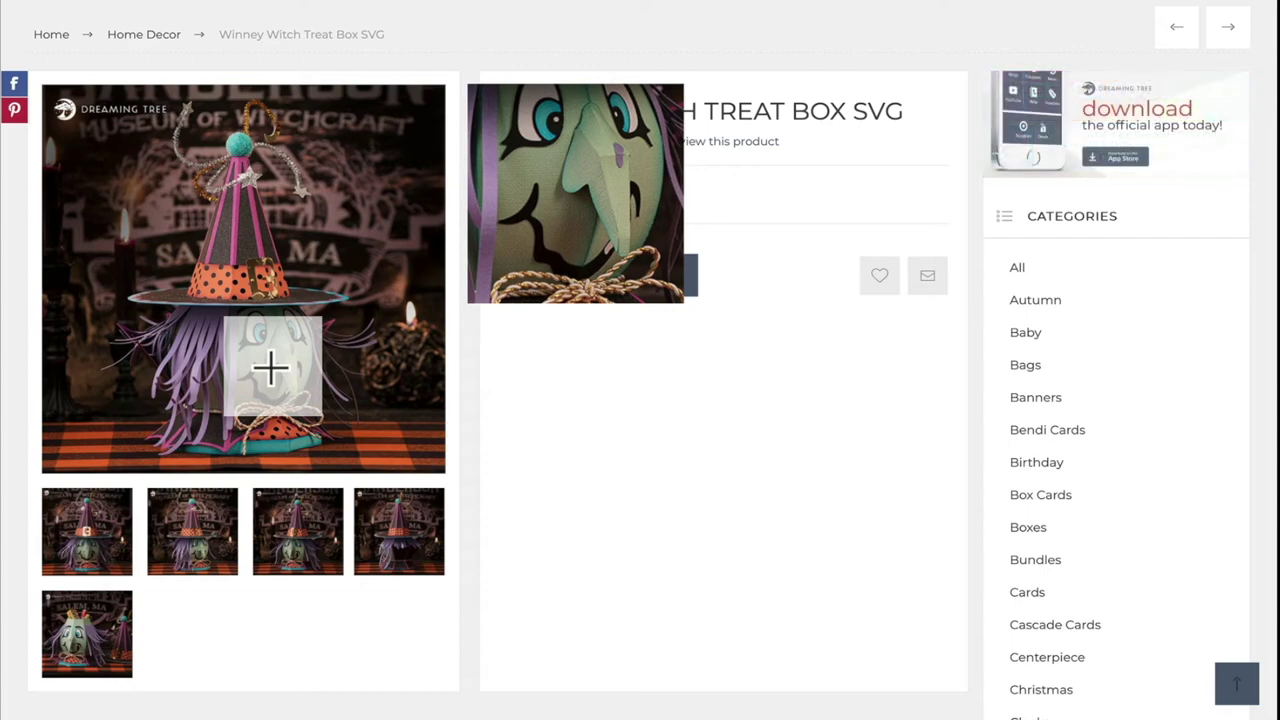
- Recolor the Main_3_geyser and Main_4_geyser sets to the same medium green
click(531, 586)
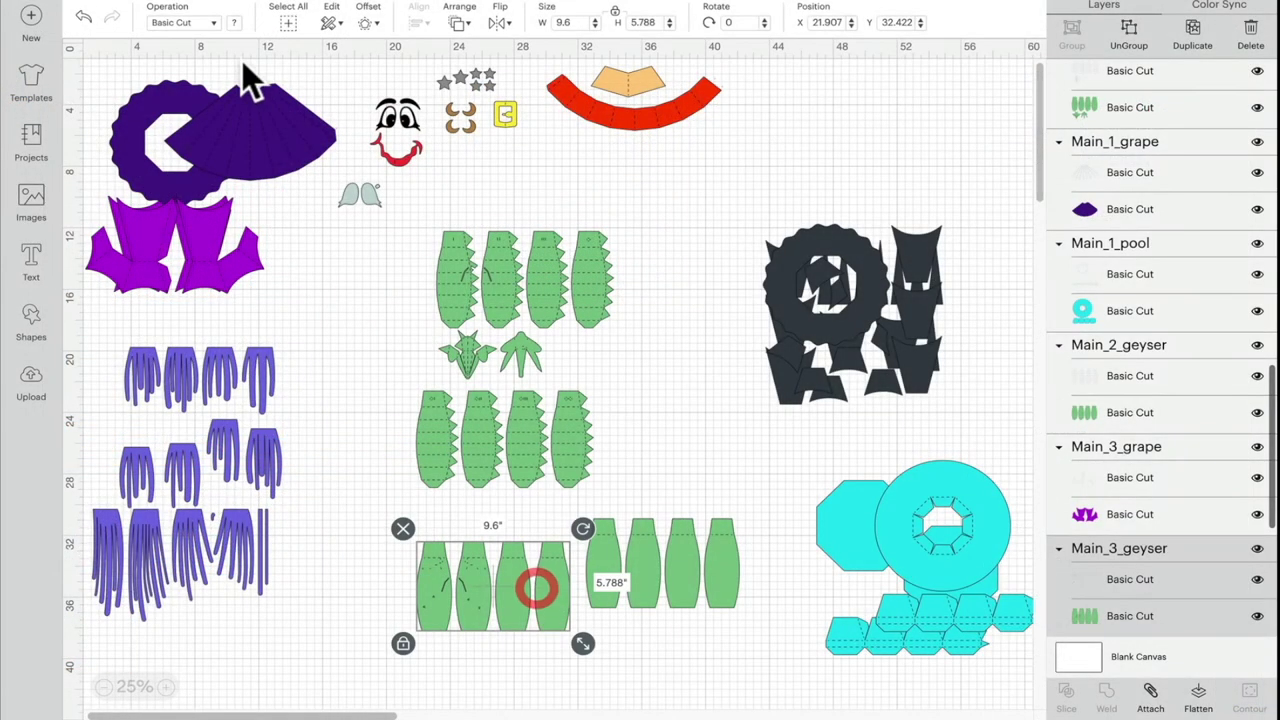
click(236, 24)
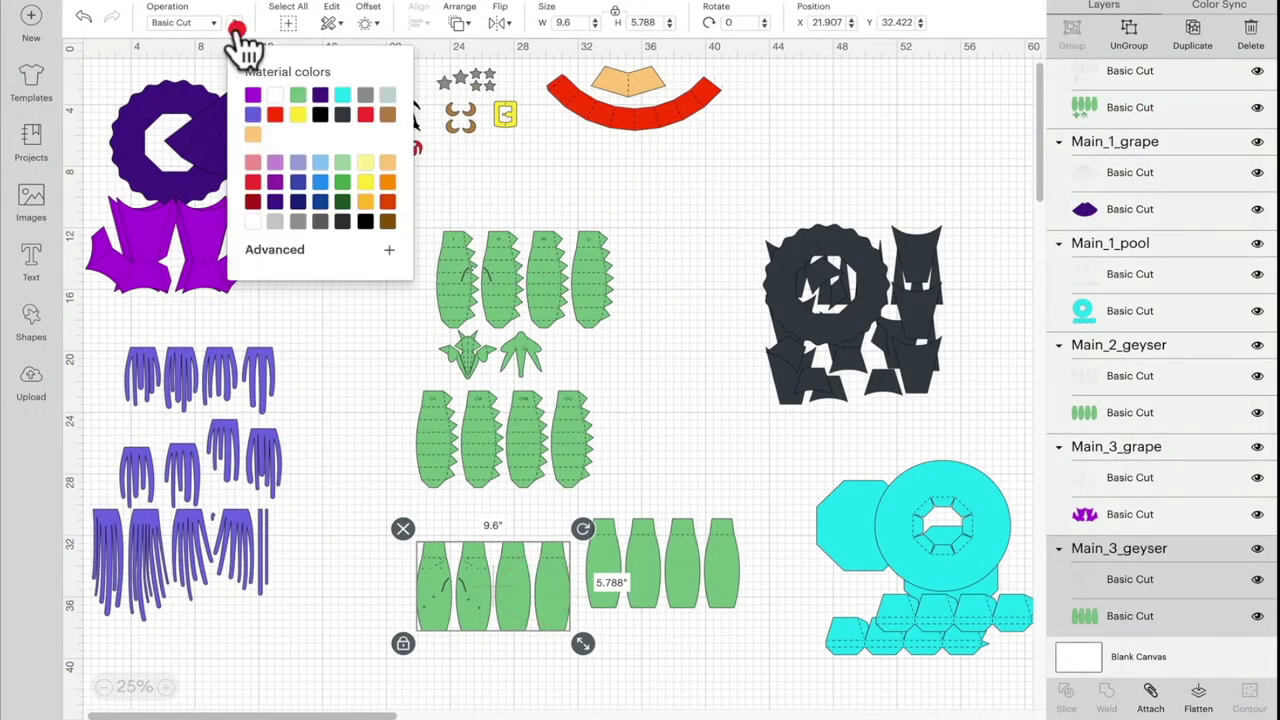
click(342, 182)
click(657, 586)
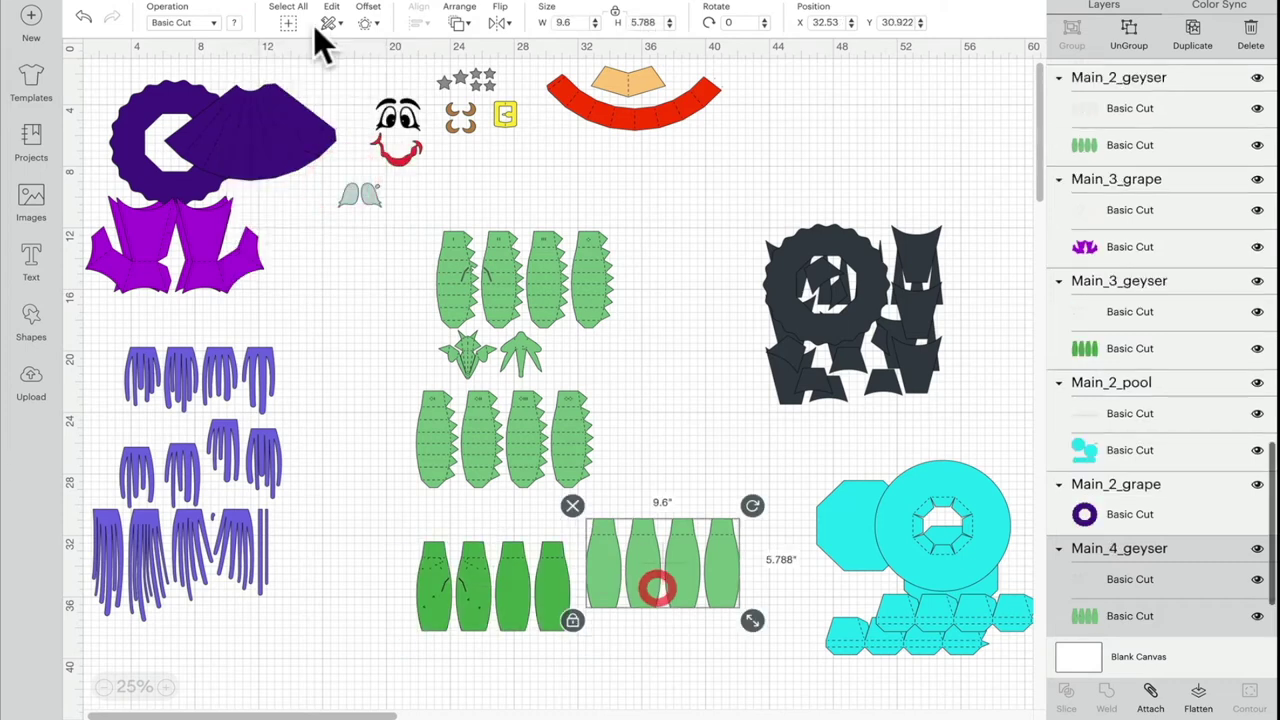
click(235, 24)
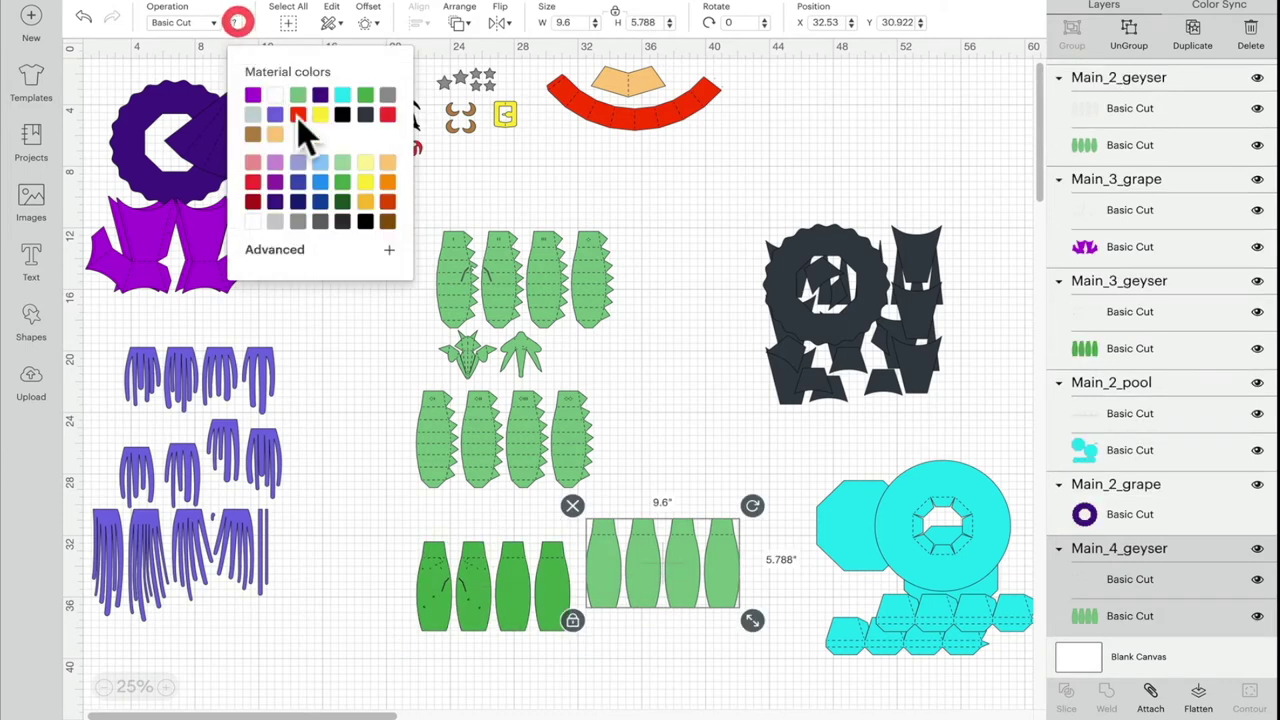
click(342, 182)
- Move the Main_2_geyser set aside above the black pieces and place a duplicate of the Main_1_geyser set below the original
drag(508, 308, 495, 290)
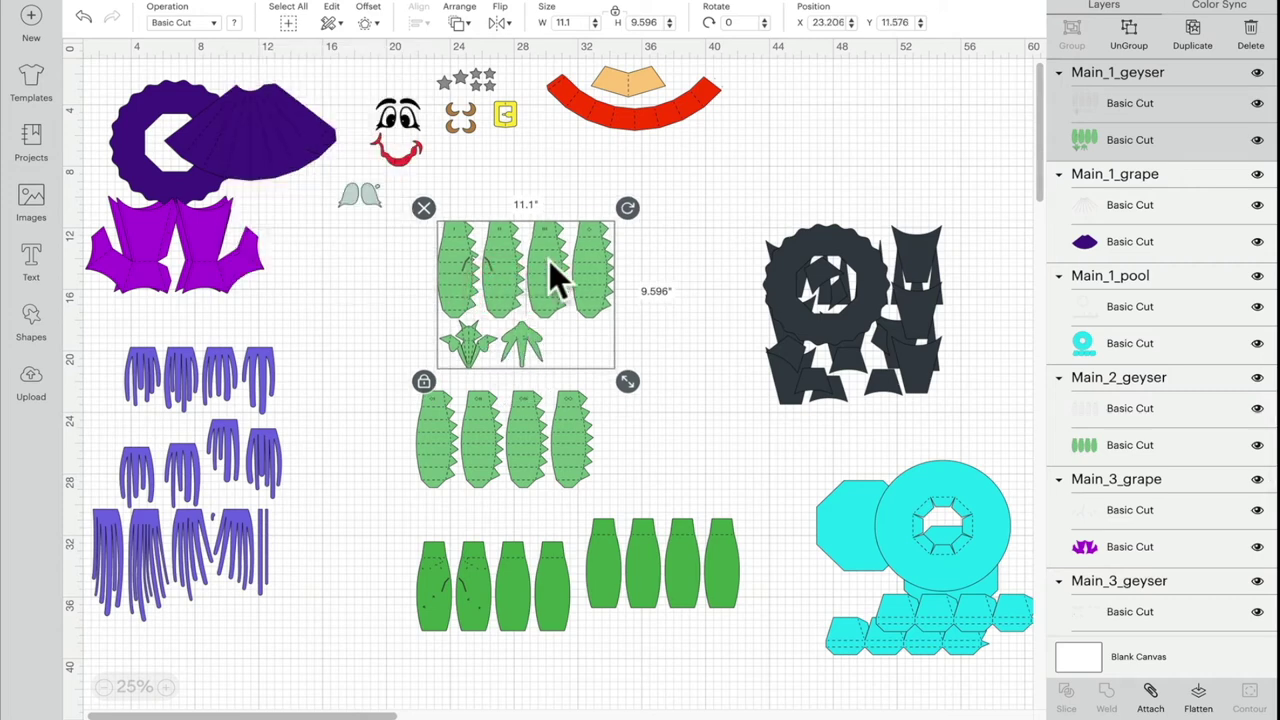
drag(520, 295, 516, 418)
- Hide all contours in the fold-line layer of the duplicated Main_1_geyser set
click(1120, 97)
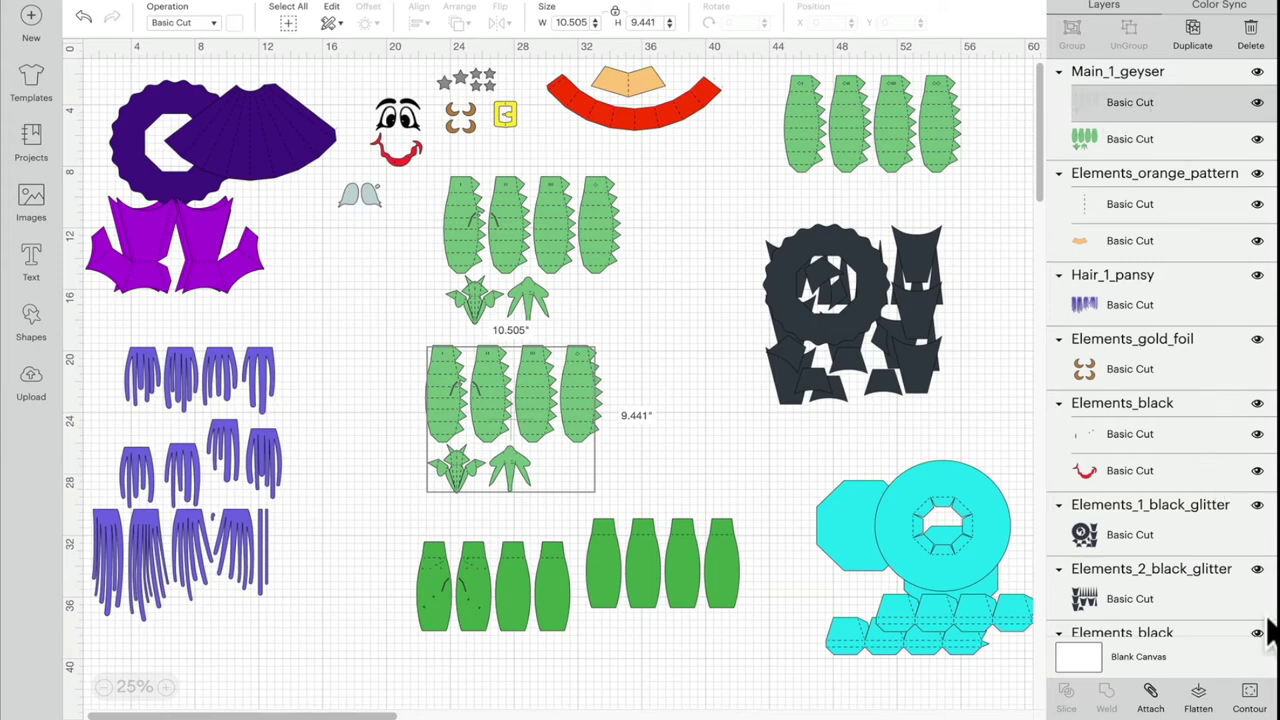
click(1250, 695)
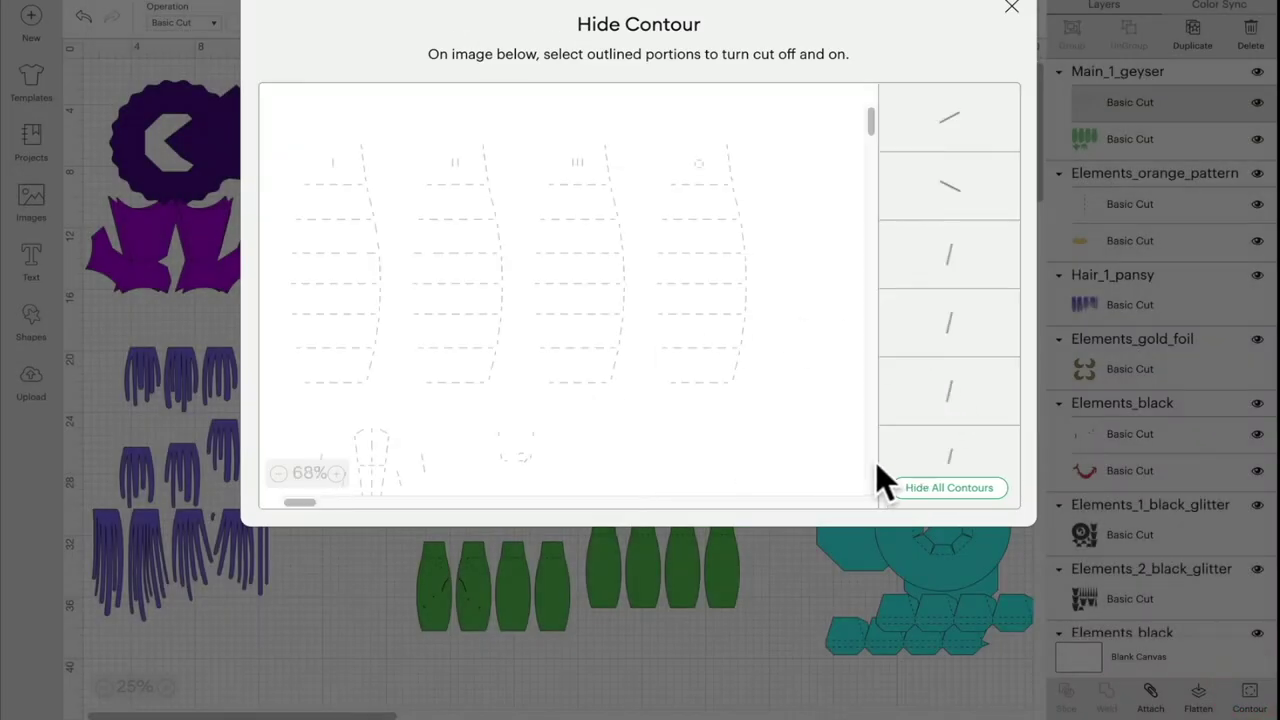
click(948, 490)
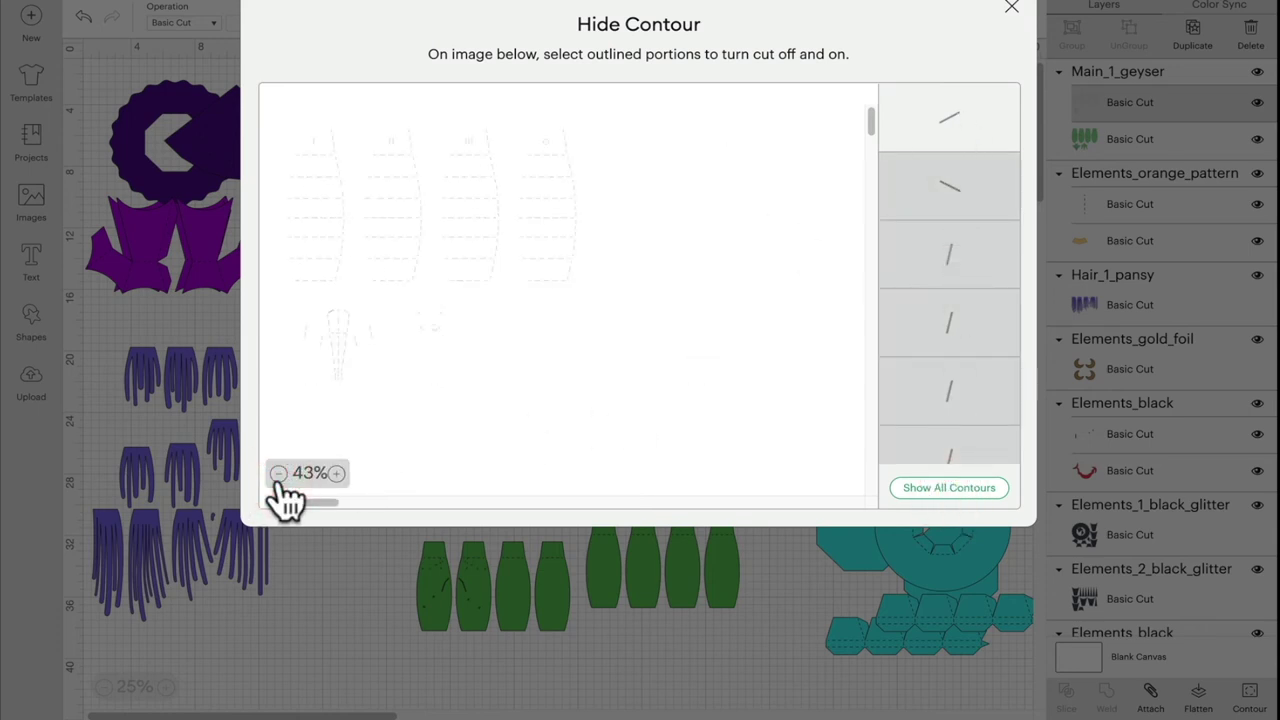
- Turn the fold-line contours of the two small pieces below the toothed panels back on in the duplicate
click(336, 474)
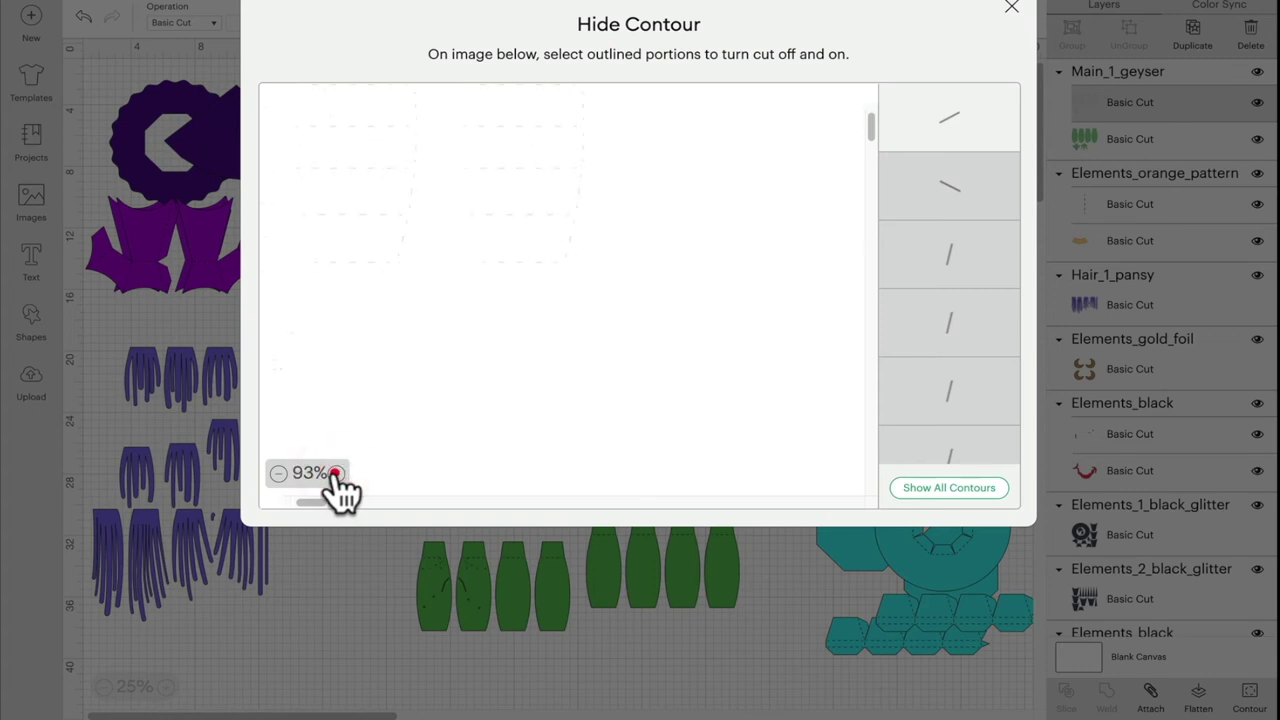
click(336, 474)
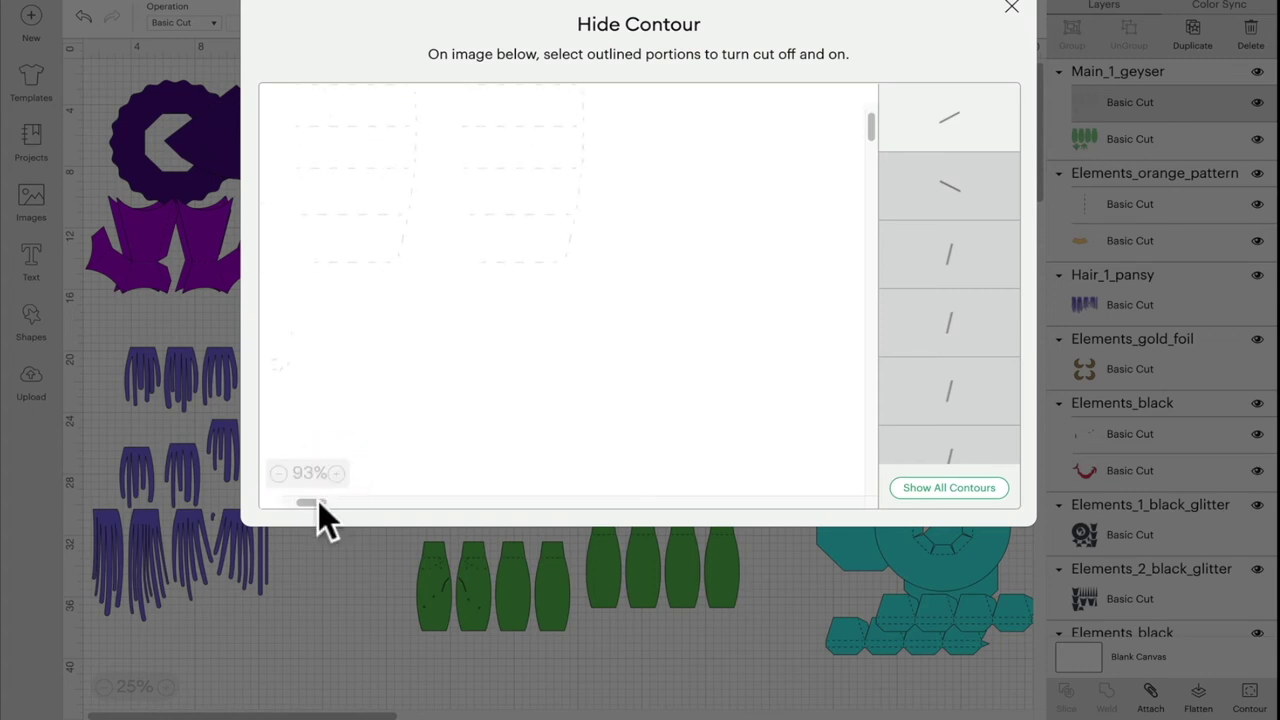
click(442, 330)
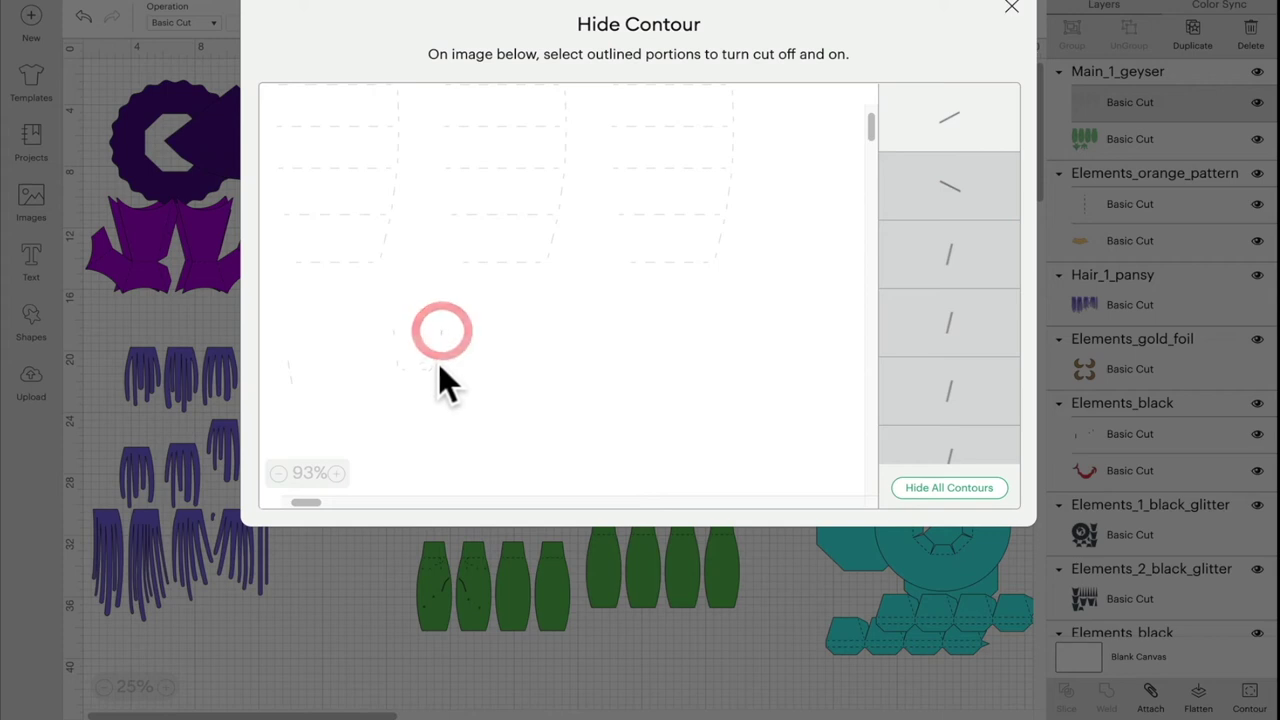
click(434, 366)
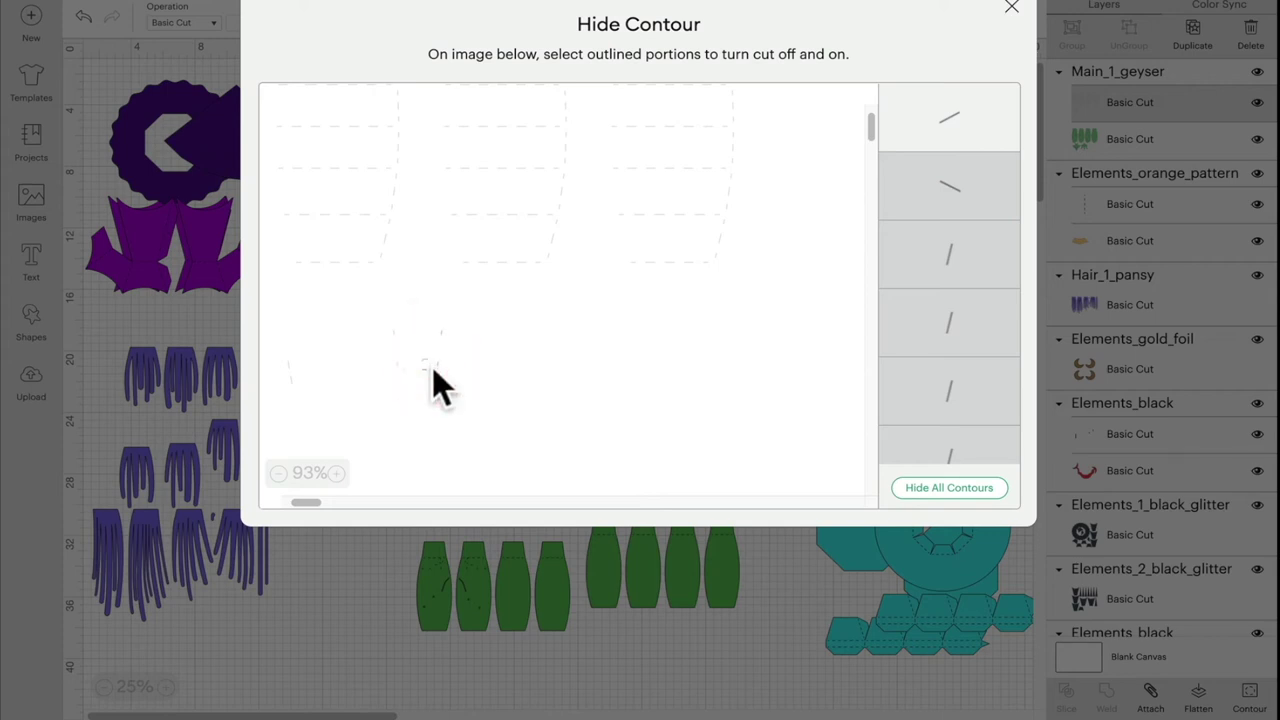
click(276, 501)
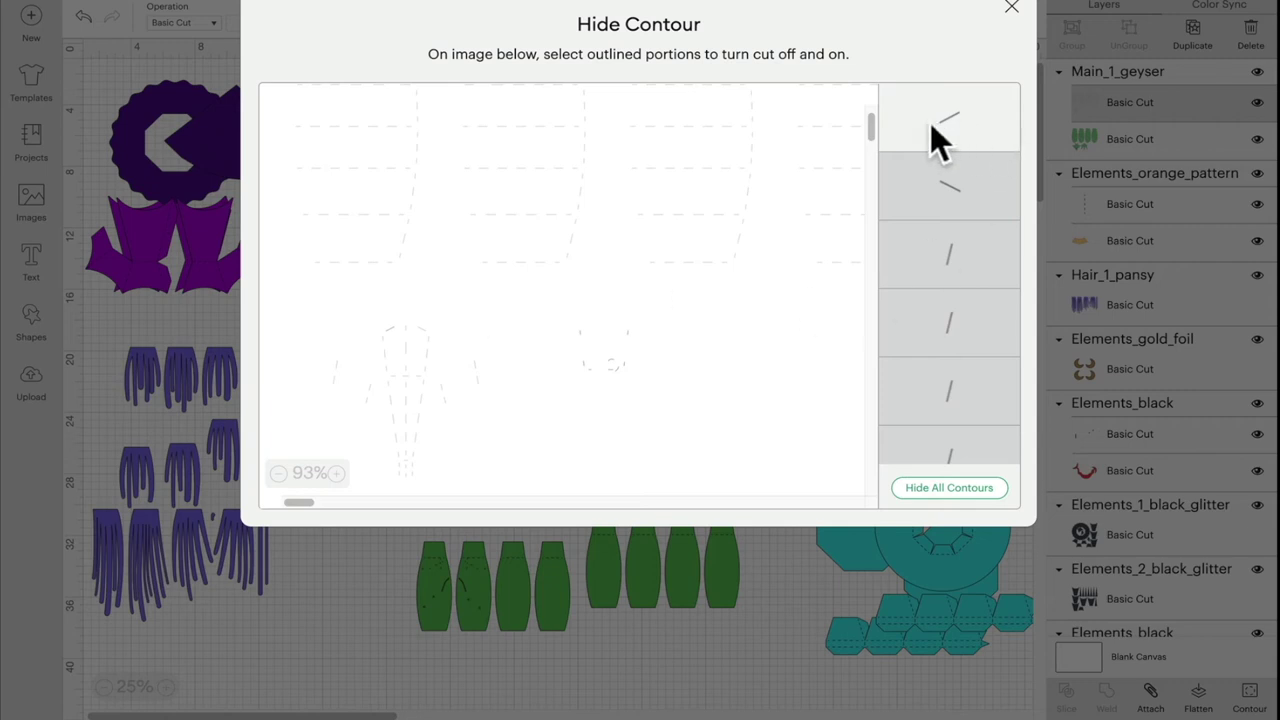
click(421, 333)
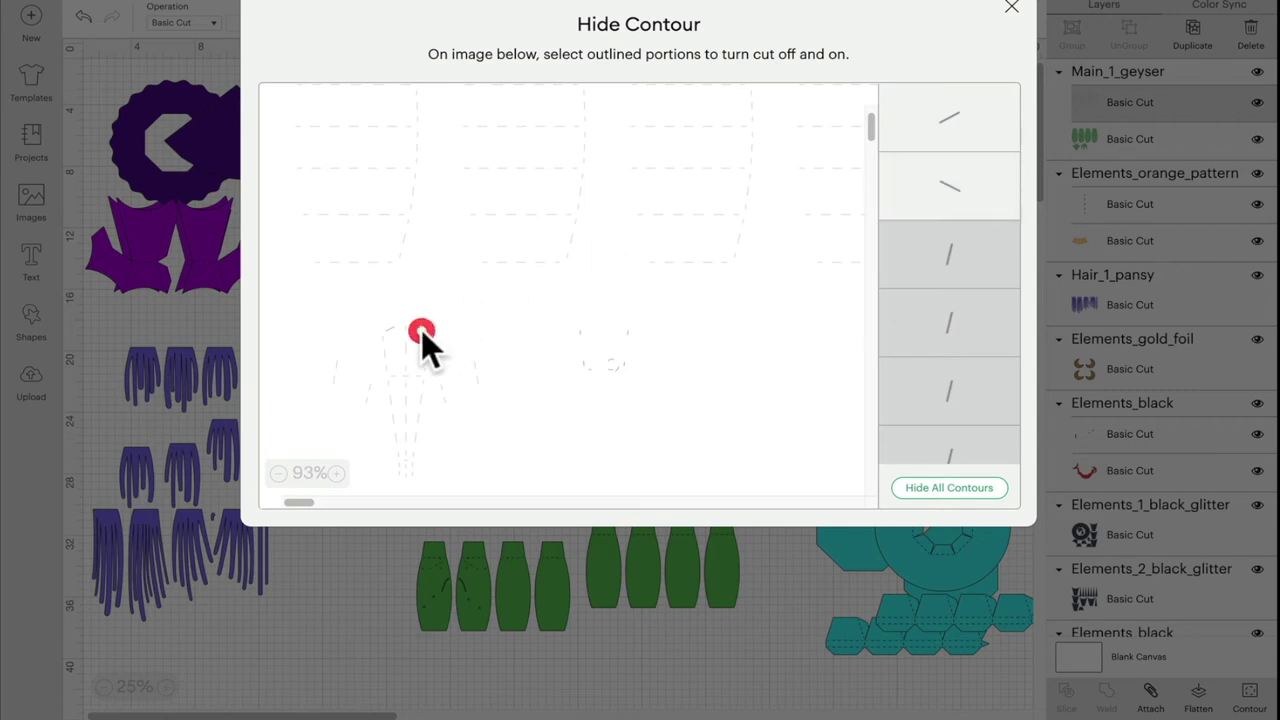
click(409, 333)
click(407, 352)
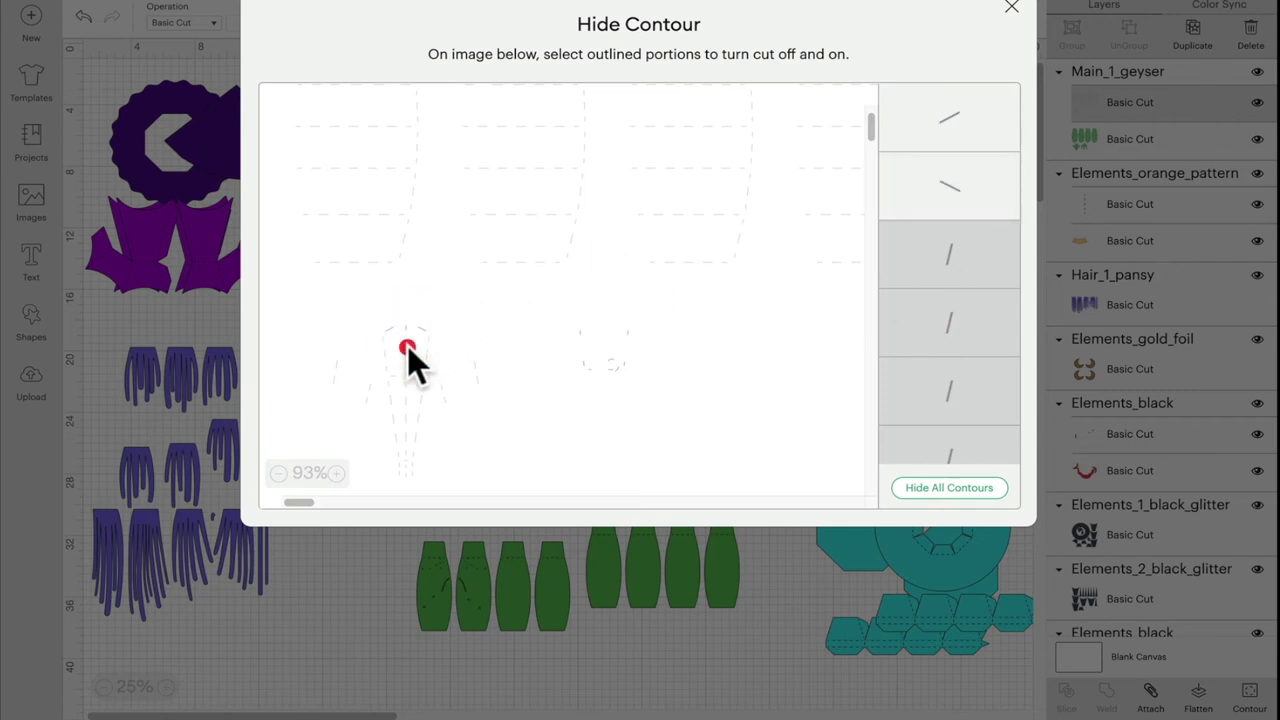
click(404, 366)
click(430, 341)
click(1013, 10)
click(577, 408)
- Hide the four toothed panels and their slits in the duplicate's green layer, keeping only the two small pieces
click(1111, 142)
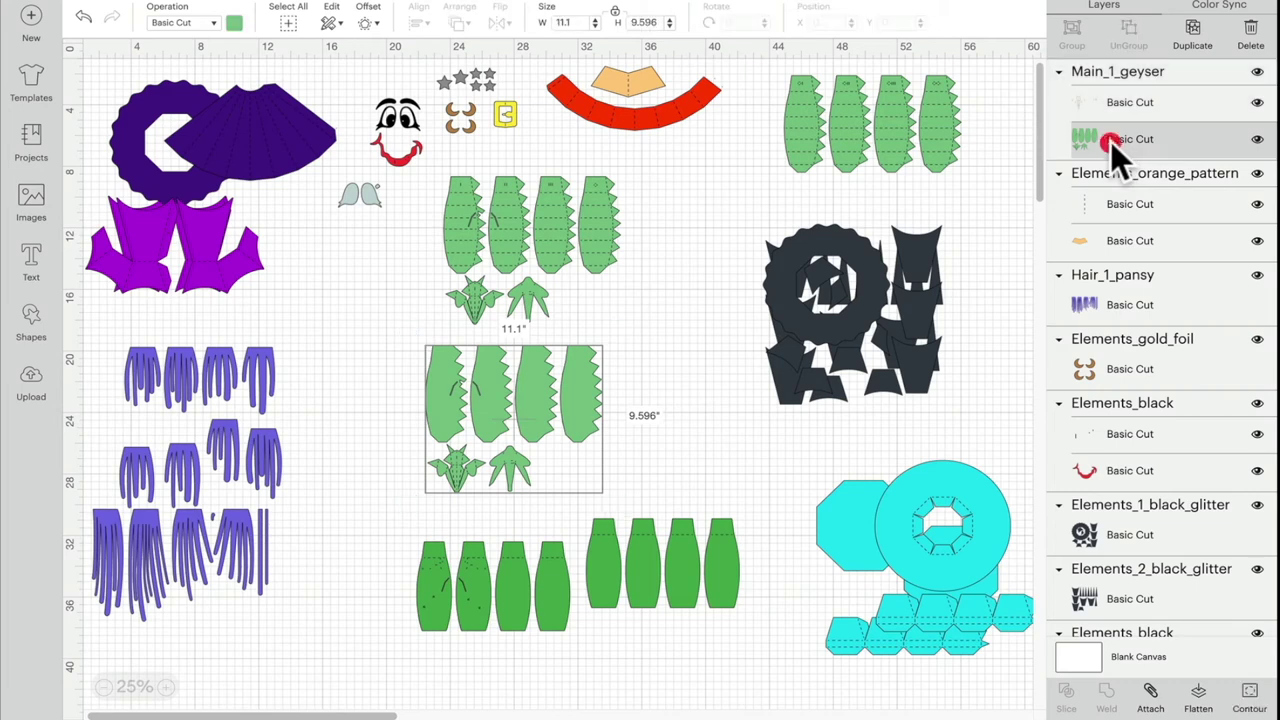
click(1250, 695)
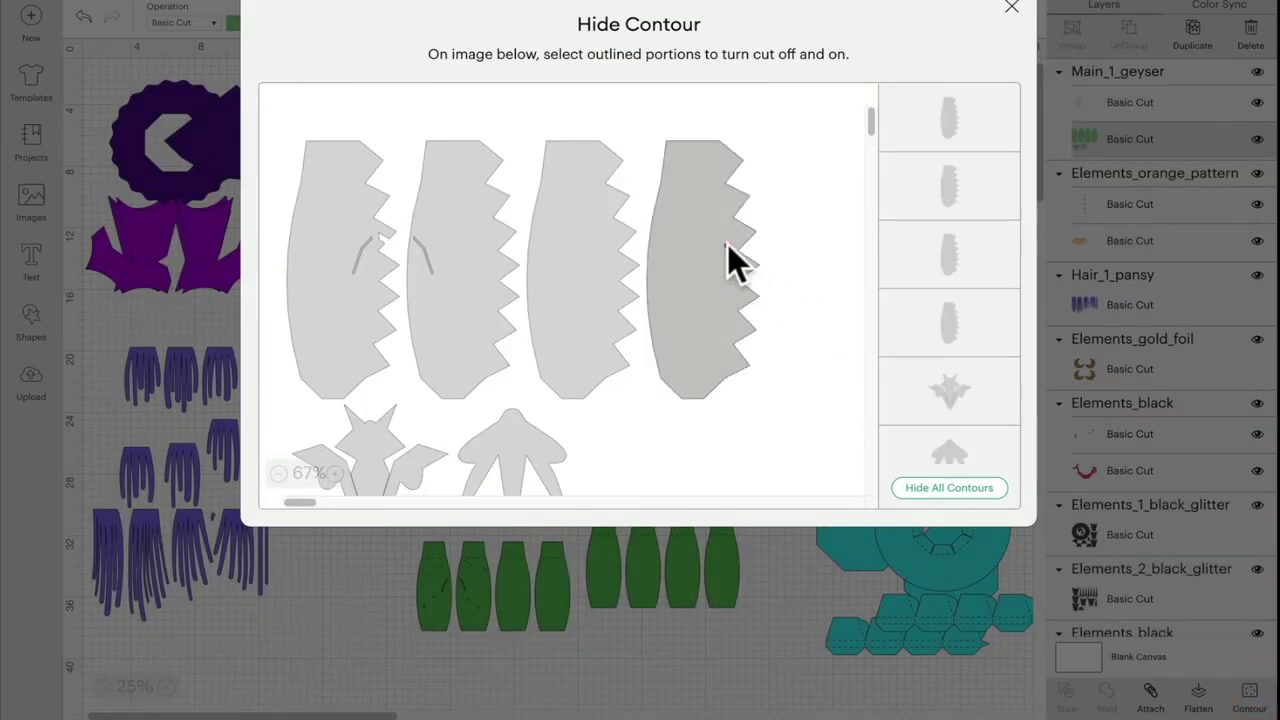
click(727, 244)
click(608, 227)
click(458, 191)
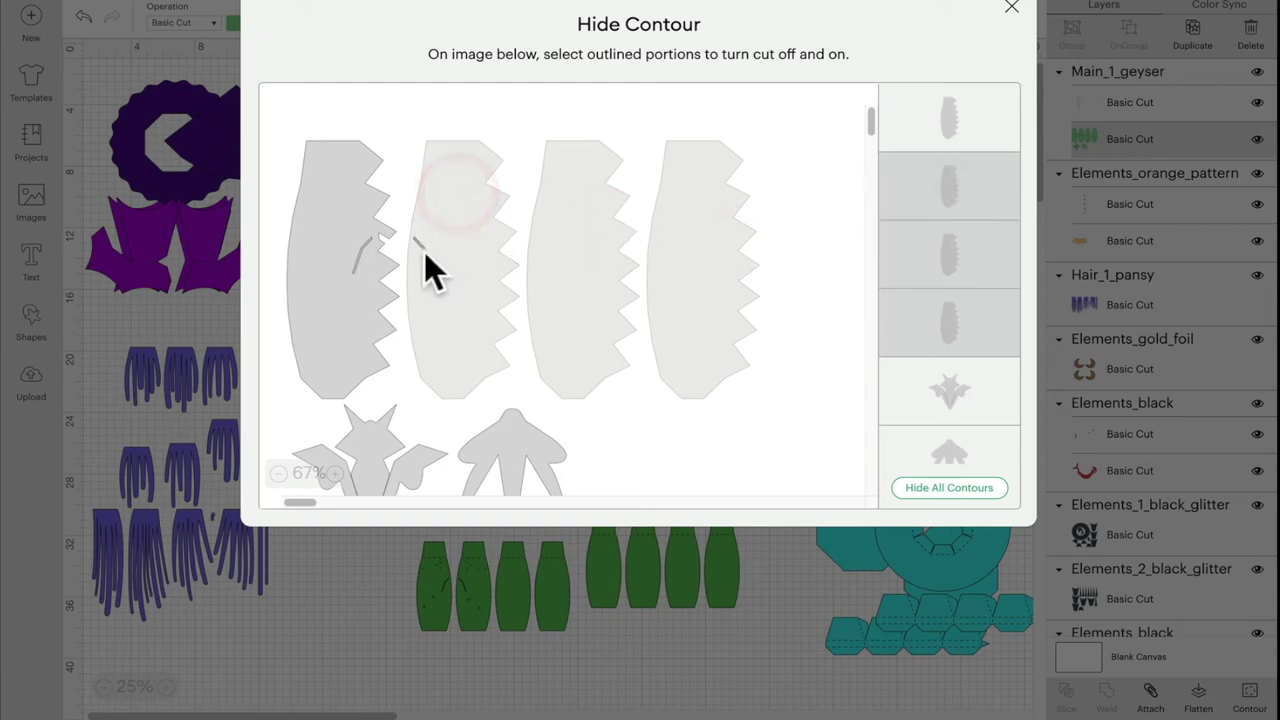
click(424, 252)
click(378, 290)
key(Escape)
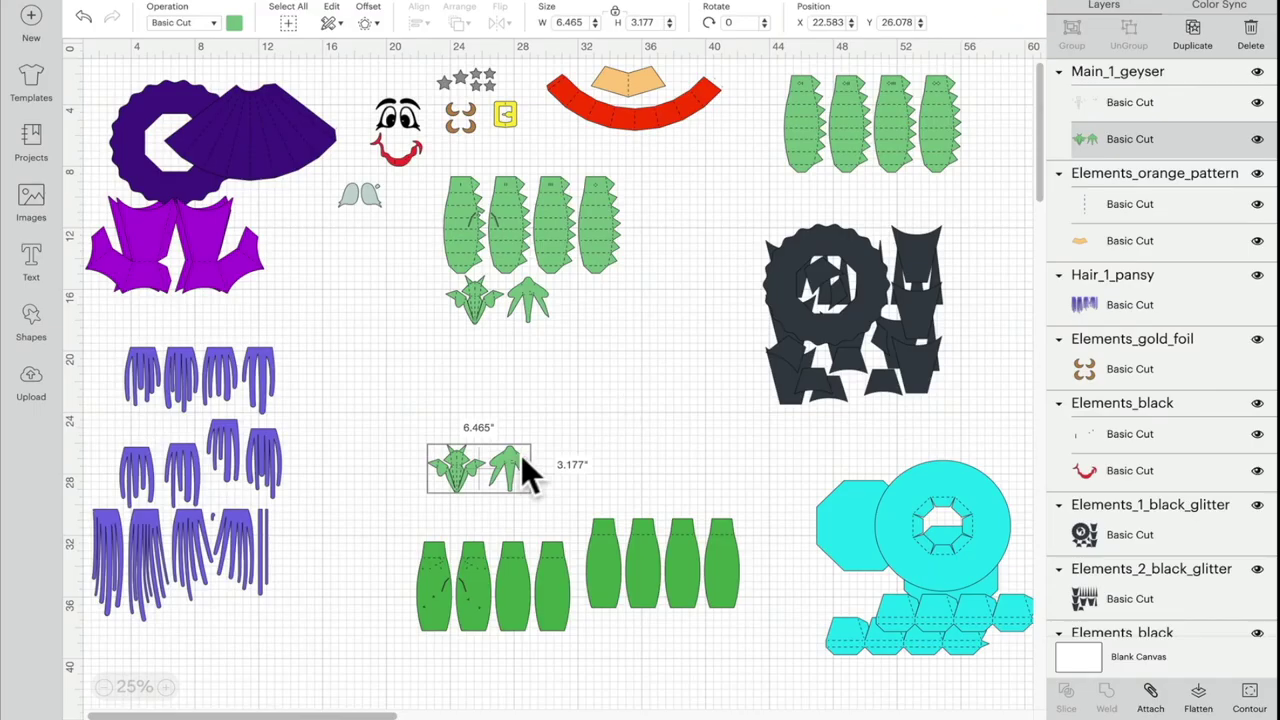
- Recolor the two small pieces to the medium green of Main_3_geyser and place them below the Main_4_geyser set
click(232, 23)
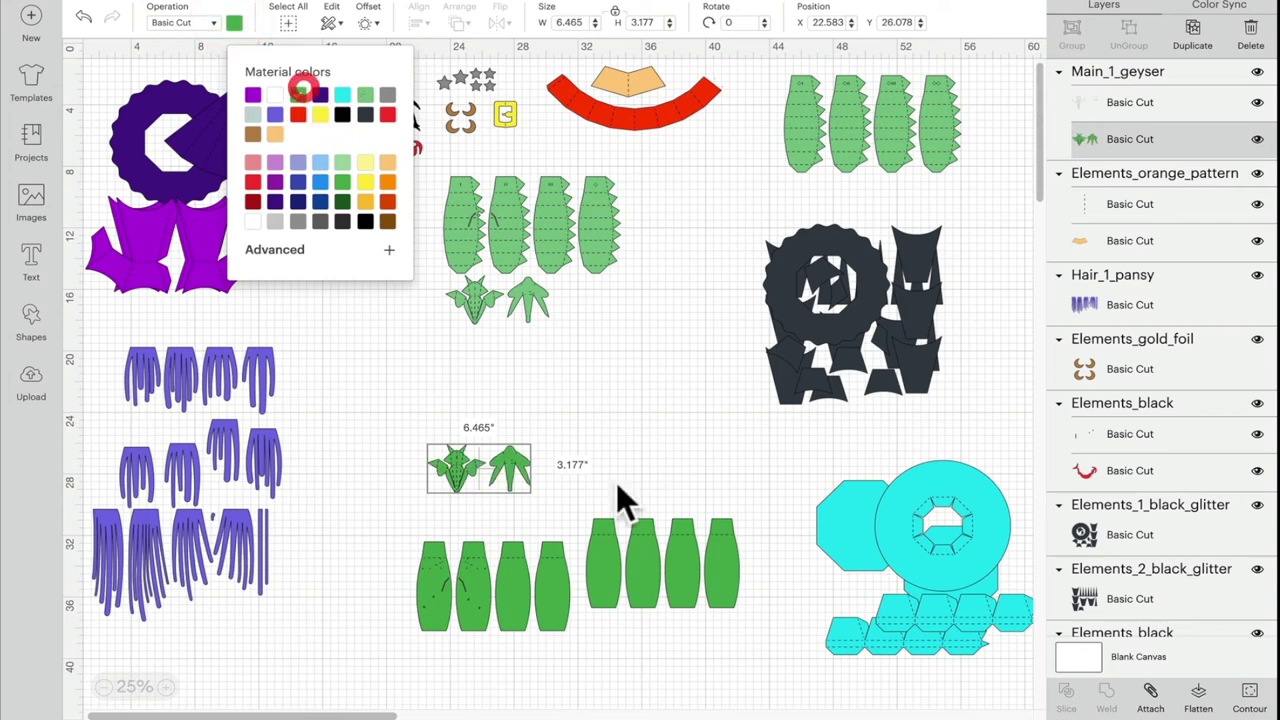
drag(512, 473, 665, 644)
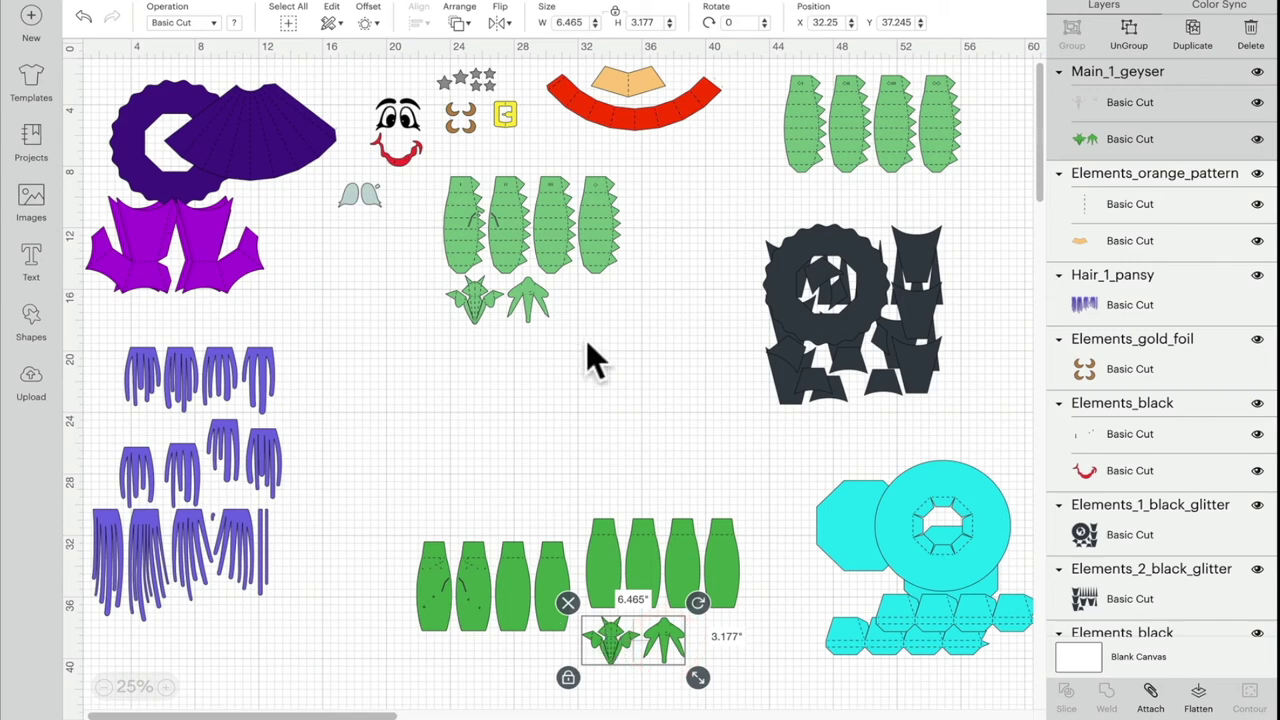
- Move the original Main_1_geyser set slightly down and hide the second small piece's contours in its fold-line layer
drag(566, 240, 578, 334)
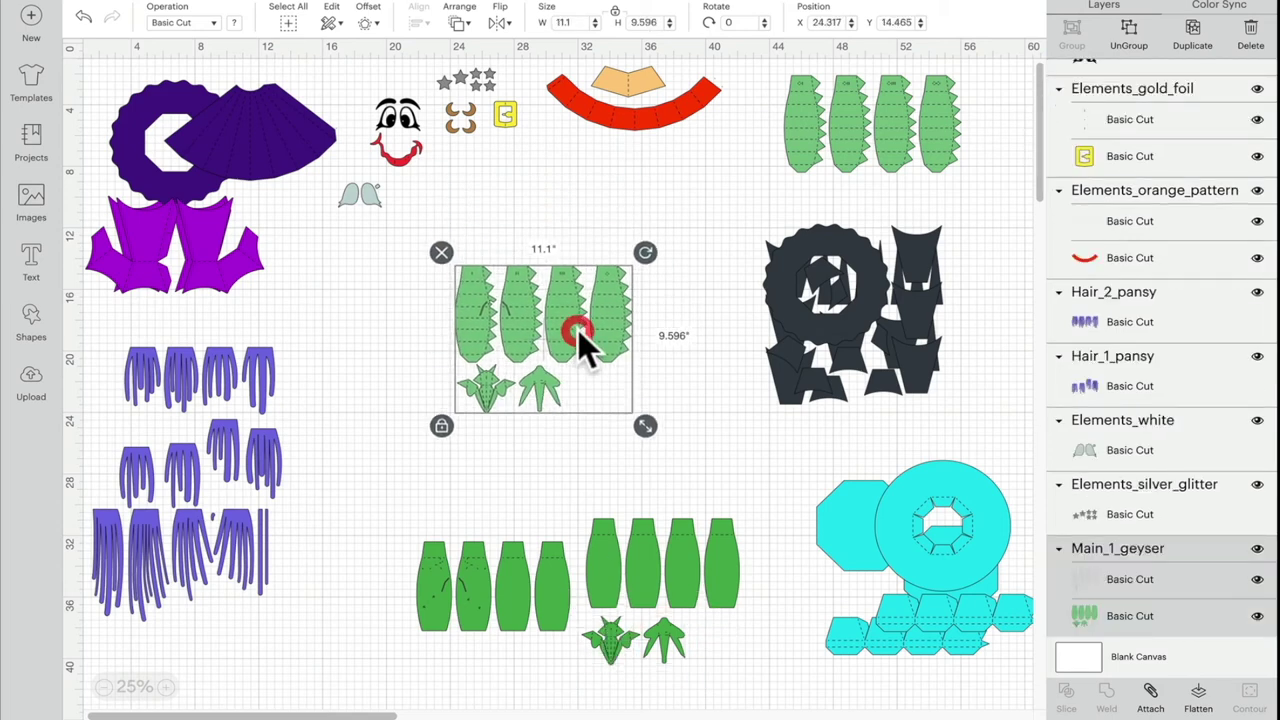
click(1155, 578)
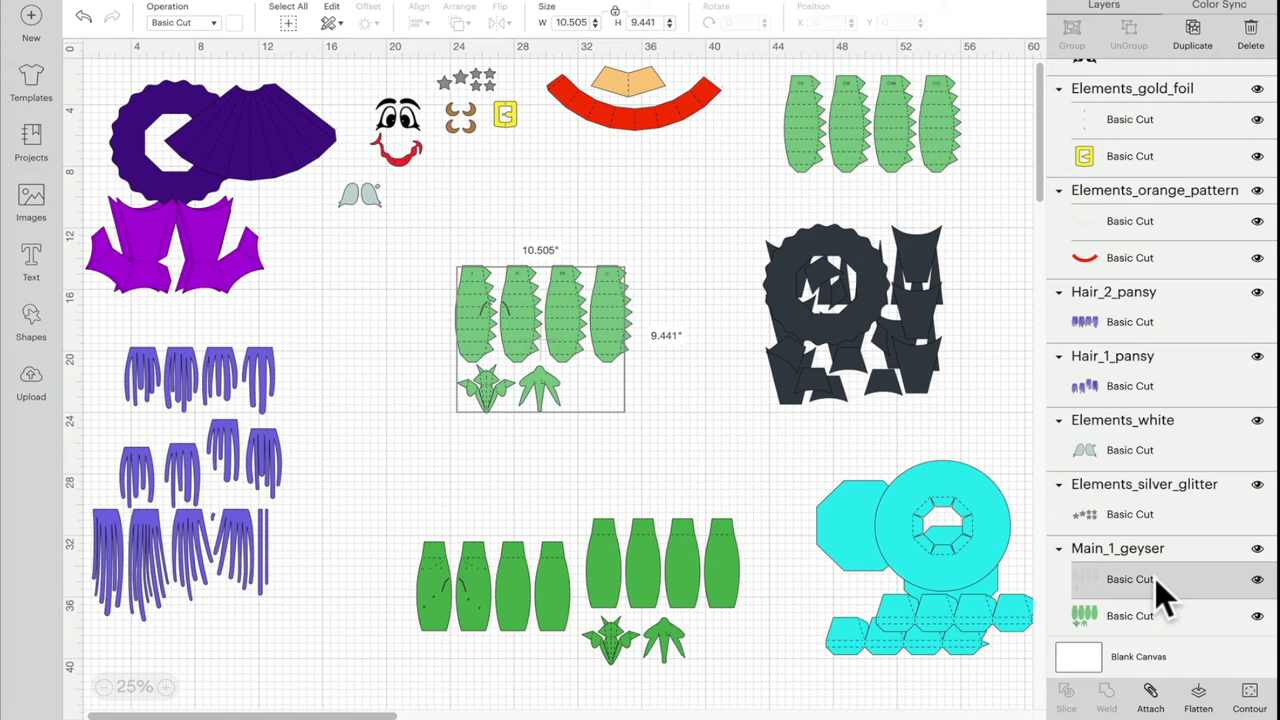
click(1250, 697)
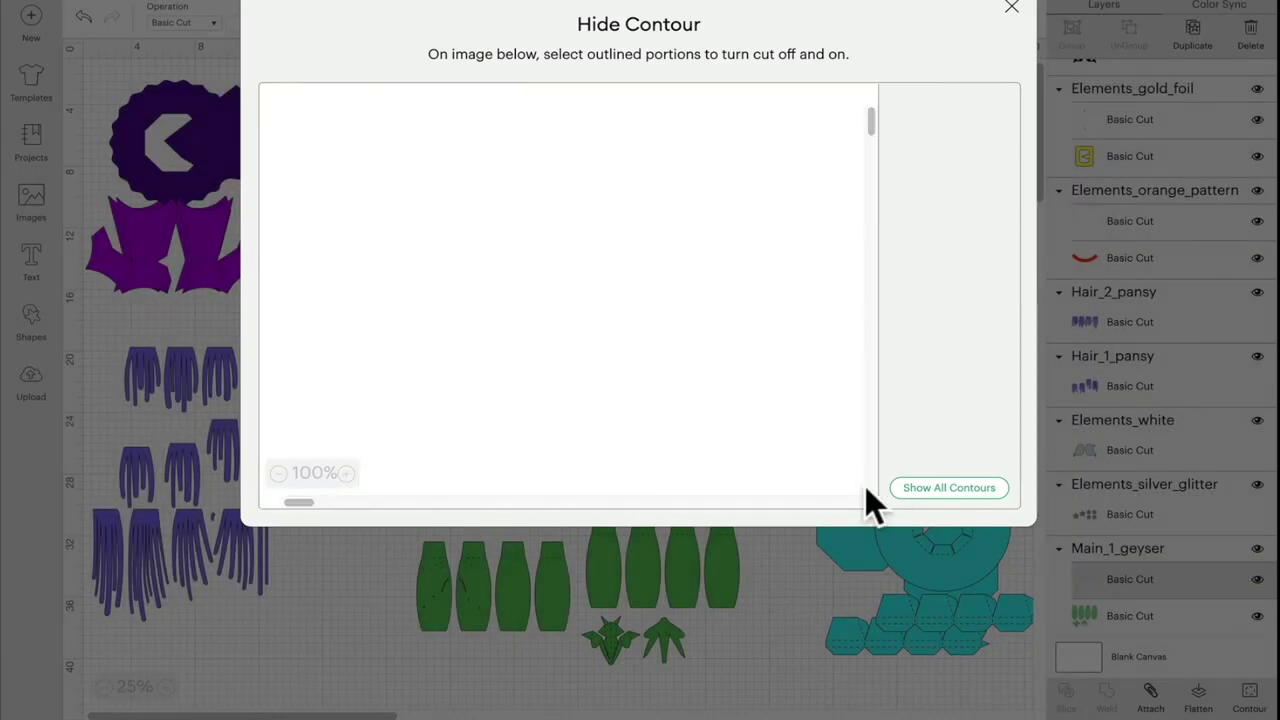
click(534, 432)
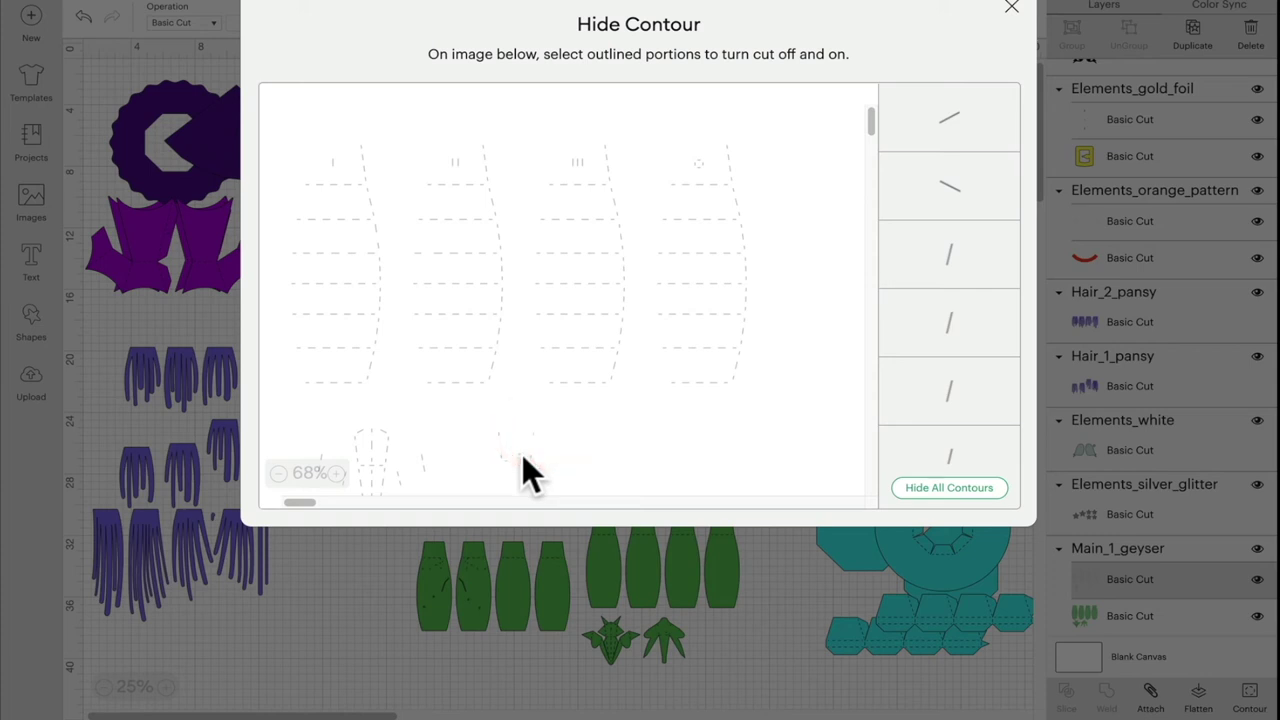
click(522, 454)
click(532, 457)
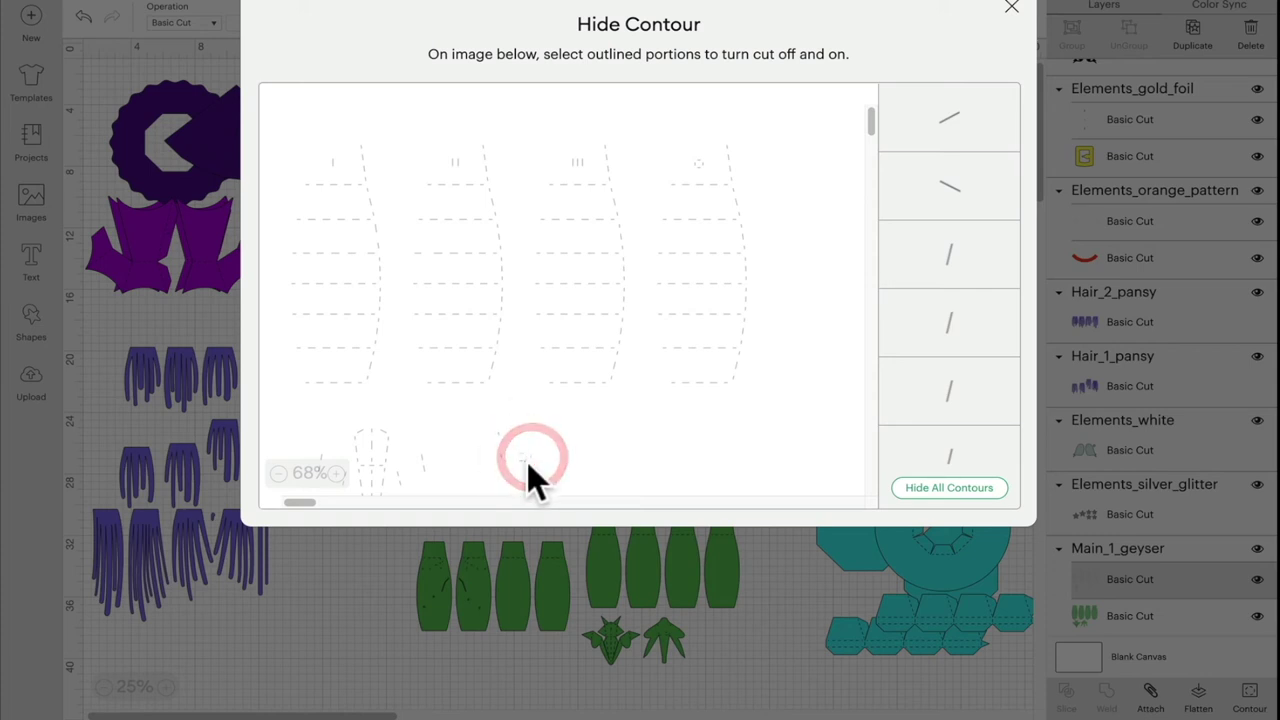
key(Escape)
- Hide the two small pieces in the original Main_1_geyser green layer and move the remaining toothed panels onto the Main_2_geyser set
click(1115, 612)
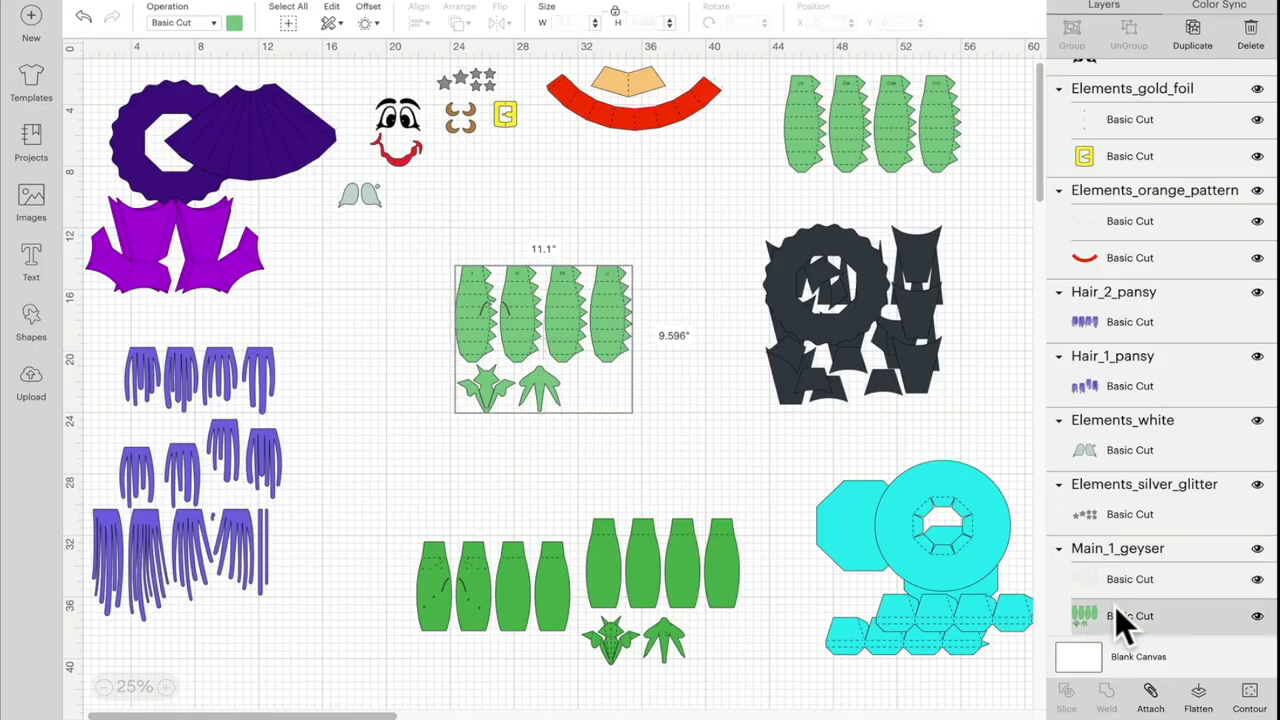
click(1245, 690)
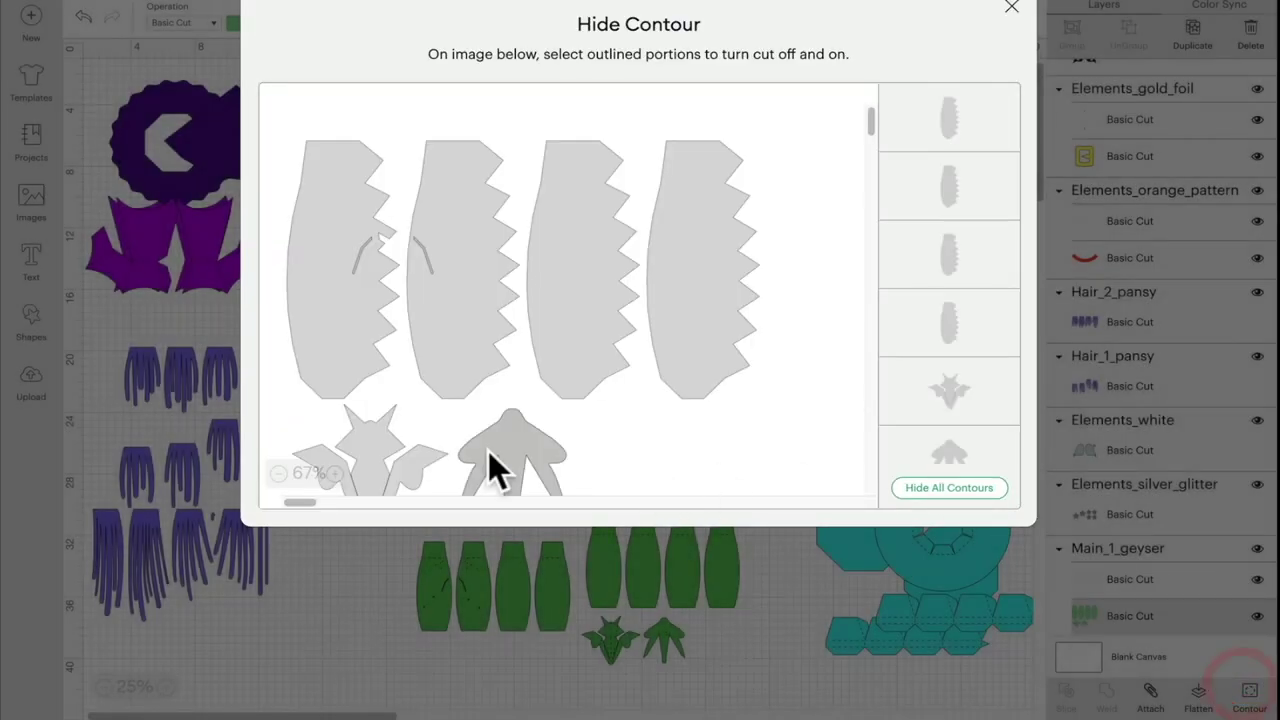
click(488, 450)
click(370, 444)
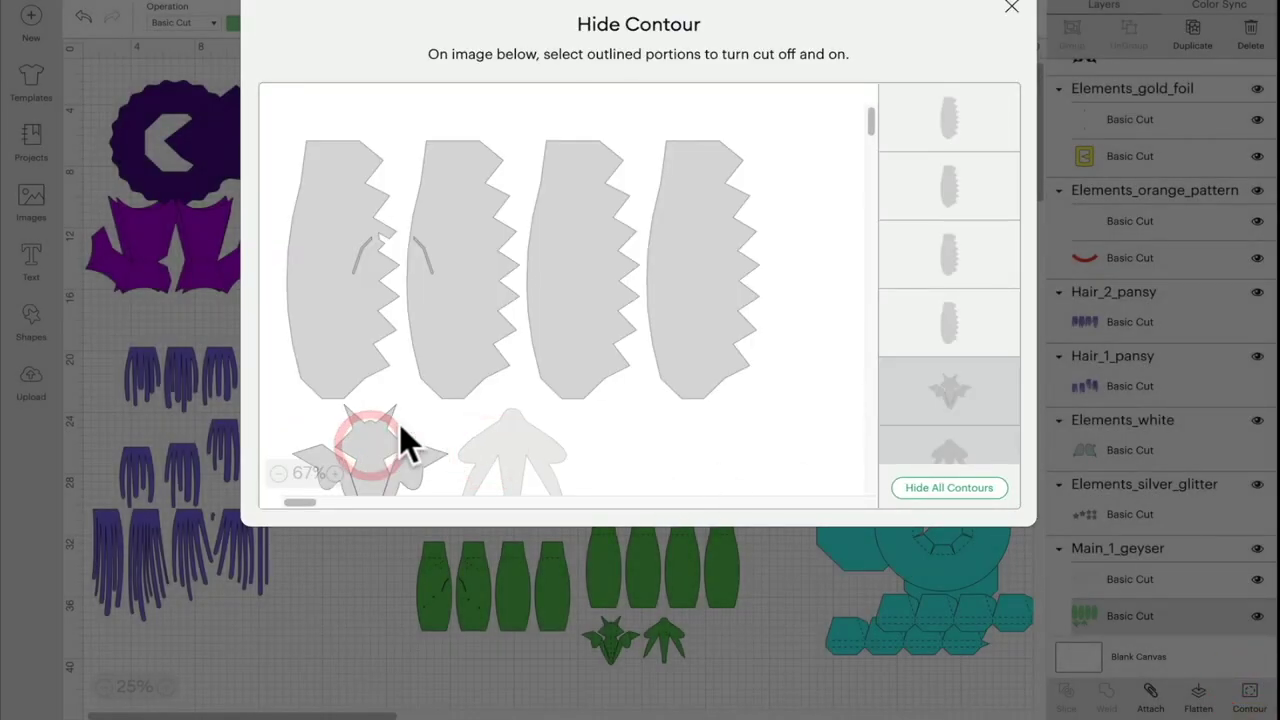
click(1020, 14)
click(570, 352)
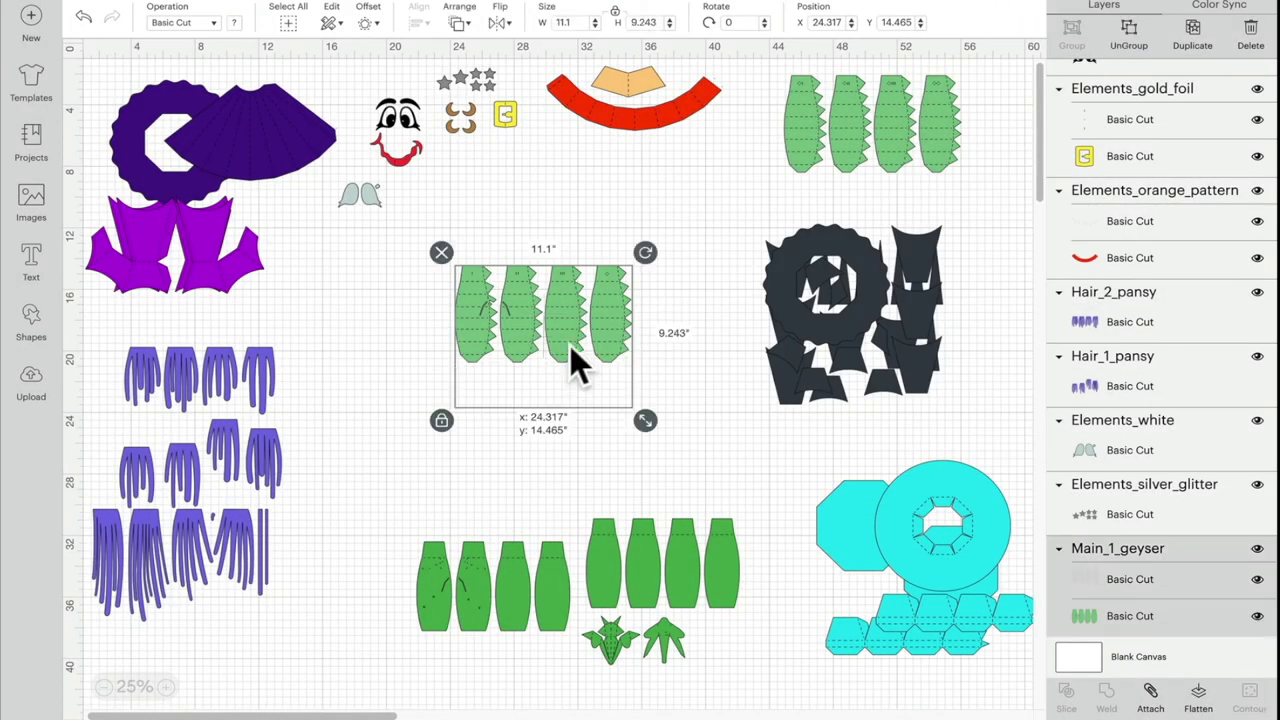
drag(570, 345, 919, 160)
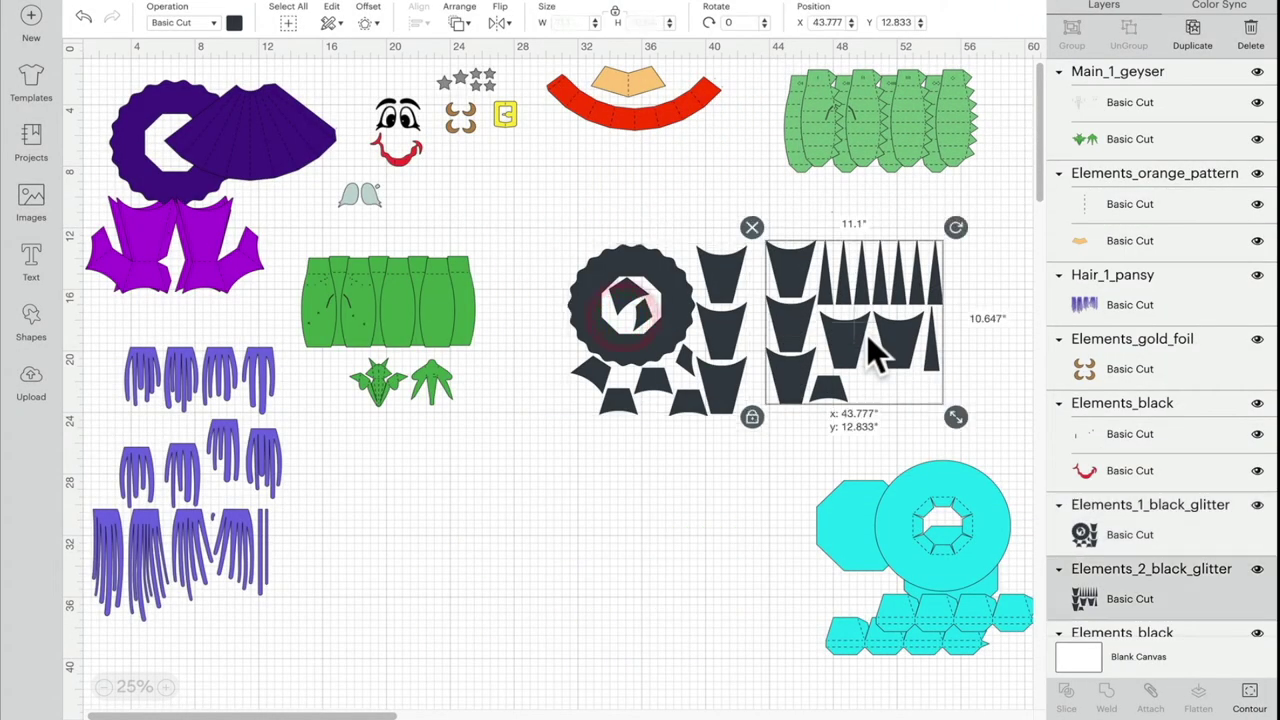
- Separate the two black glitter sets and place them side by side below the medium green pieces
mouse_move(867, 335)
mouse_down()
mouse_move(854, 340)
mouse_move(869, 336)
mouse_up()
drag(686, 329, 673, 318)
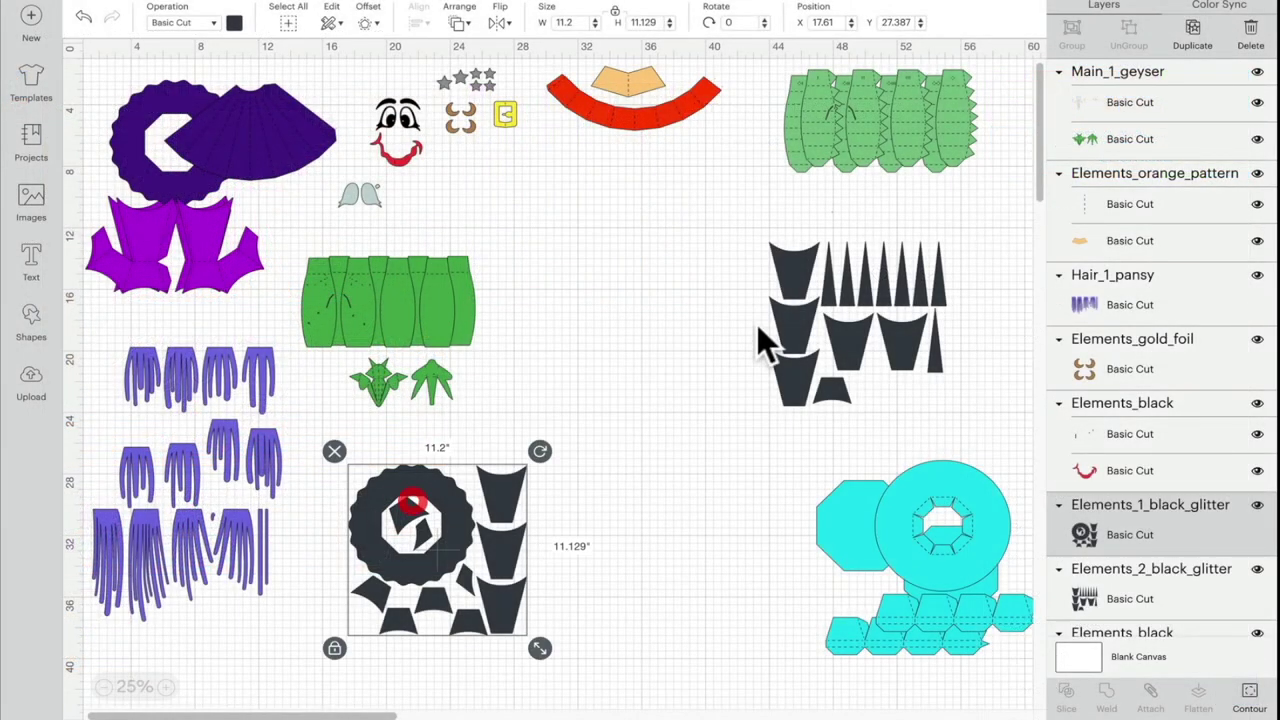
drag(815, 337, 607, 555)
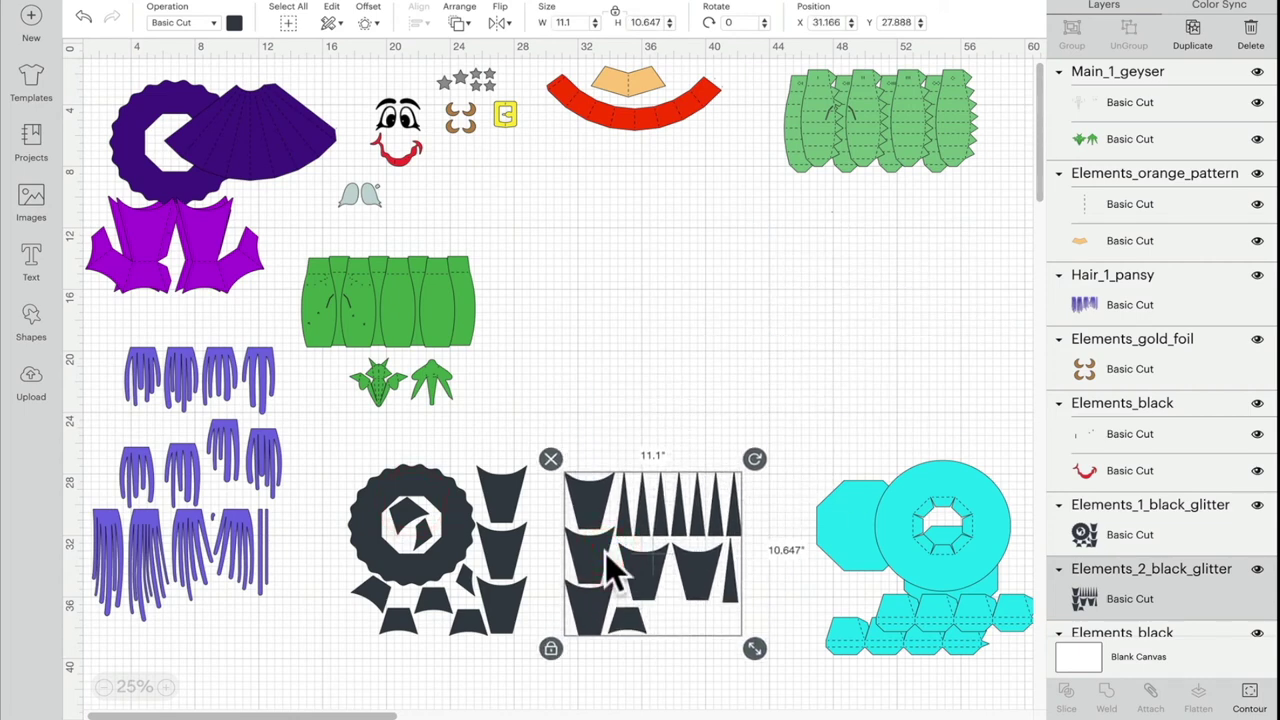
- Move the Elements_2_black_glitter set up below the red arc, duplicate it and place the copy beside it
drag(607, 551, 617, 326)
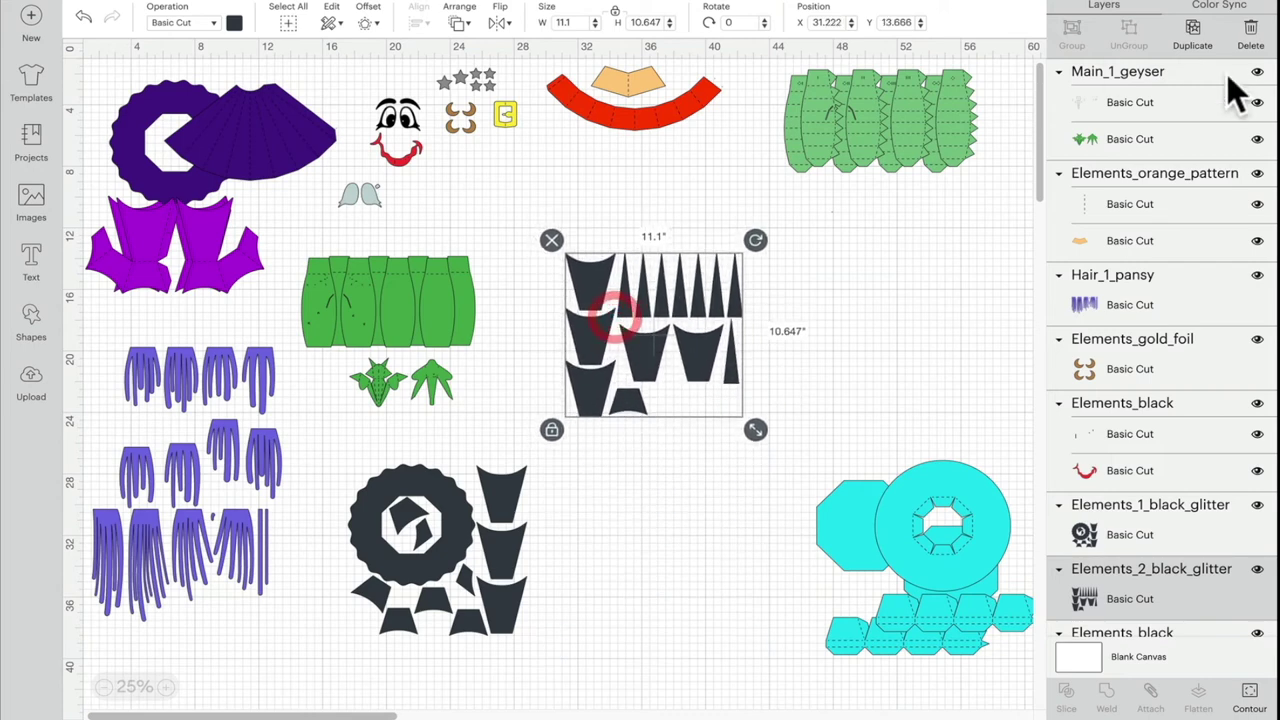
click(1205, 45)
drag(641, 388, 845, 362)
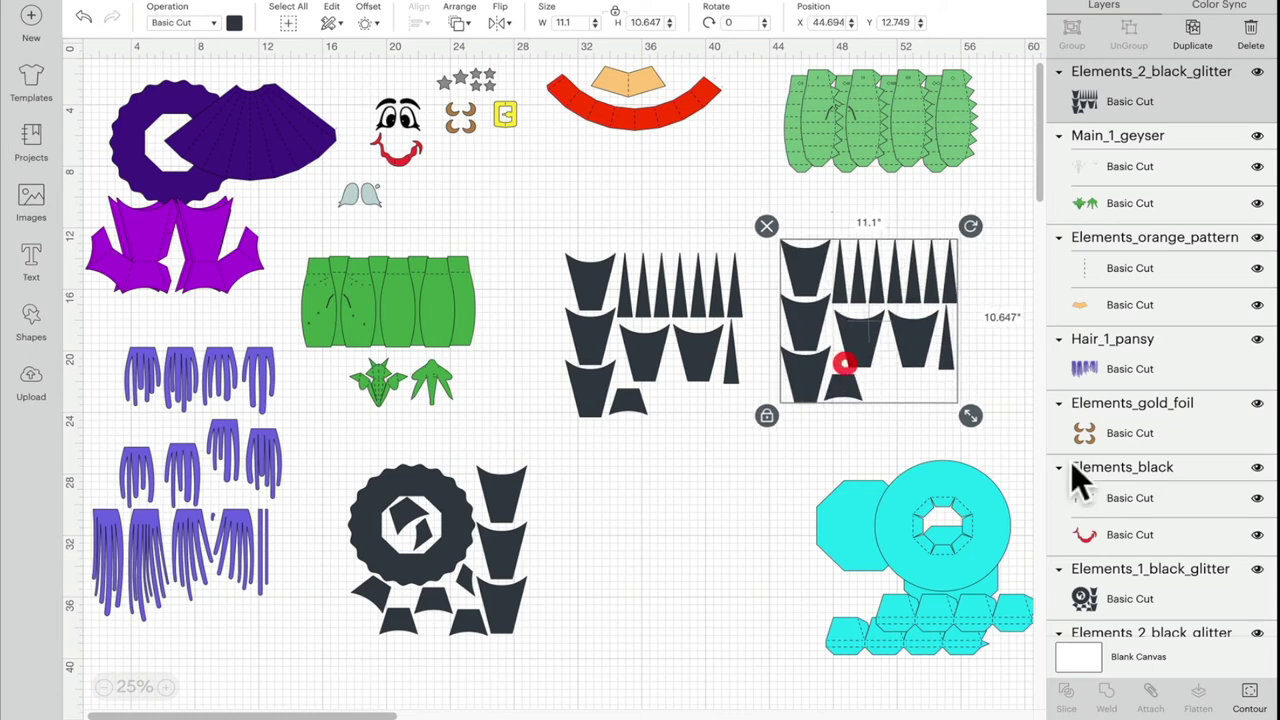
- Hide the lowest panel, the two middle panels, the trapezoid and the lone spike in the Elements_2_black_glitter copy and adjust its position
click(1249, 694)
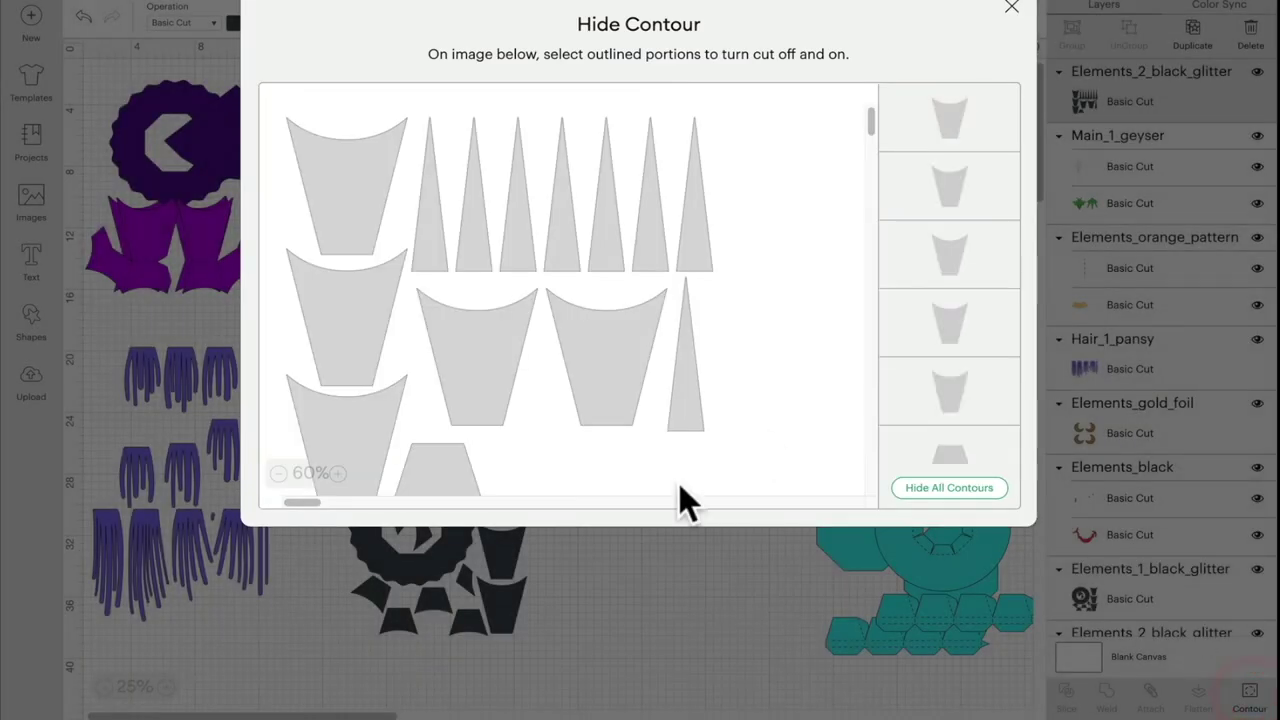
click(459, 474)
click(377, 427)
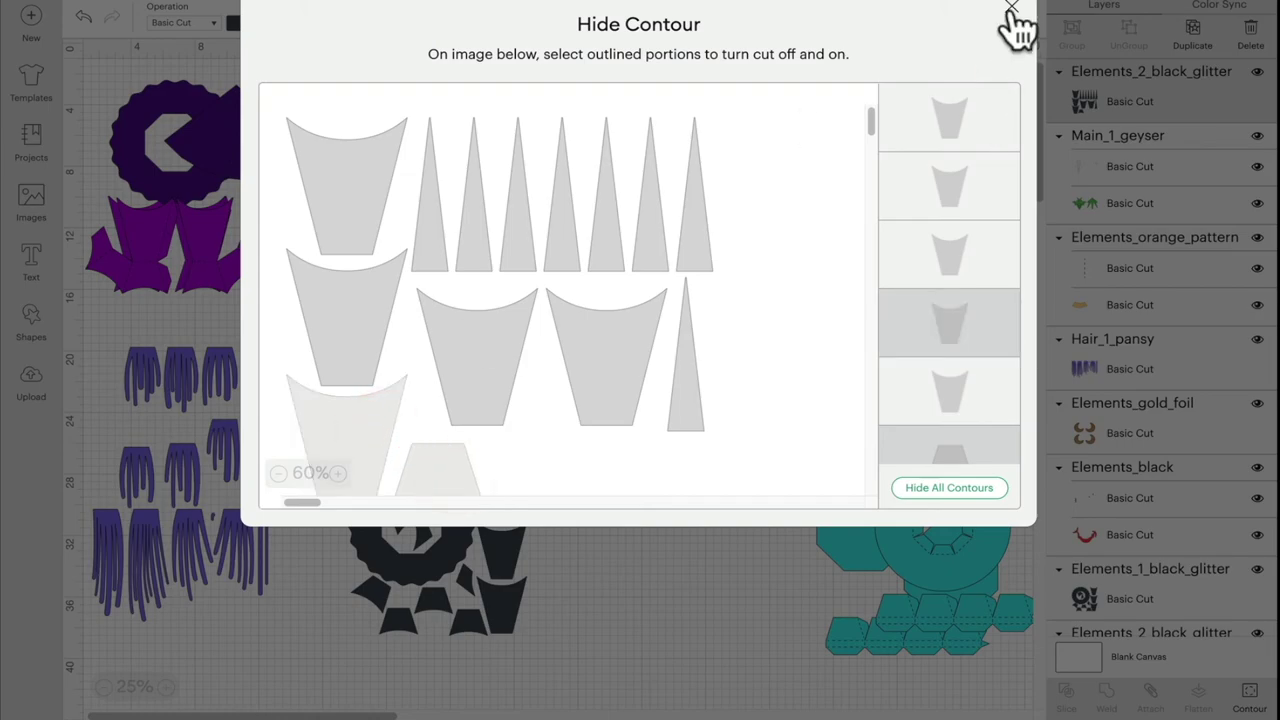
click(694, 374)
click(603, 340)
click(512, 345)
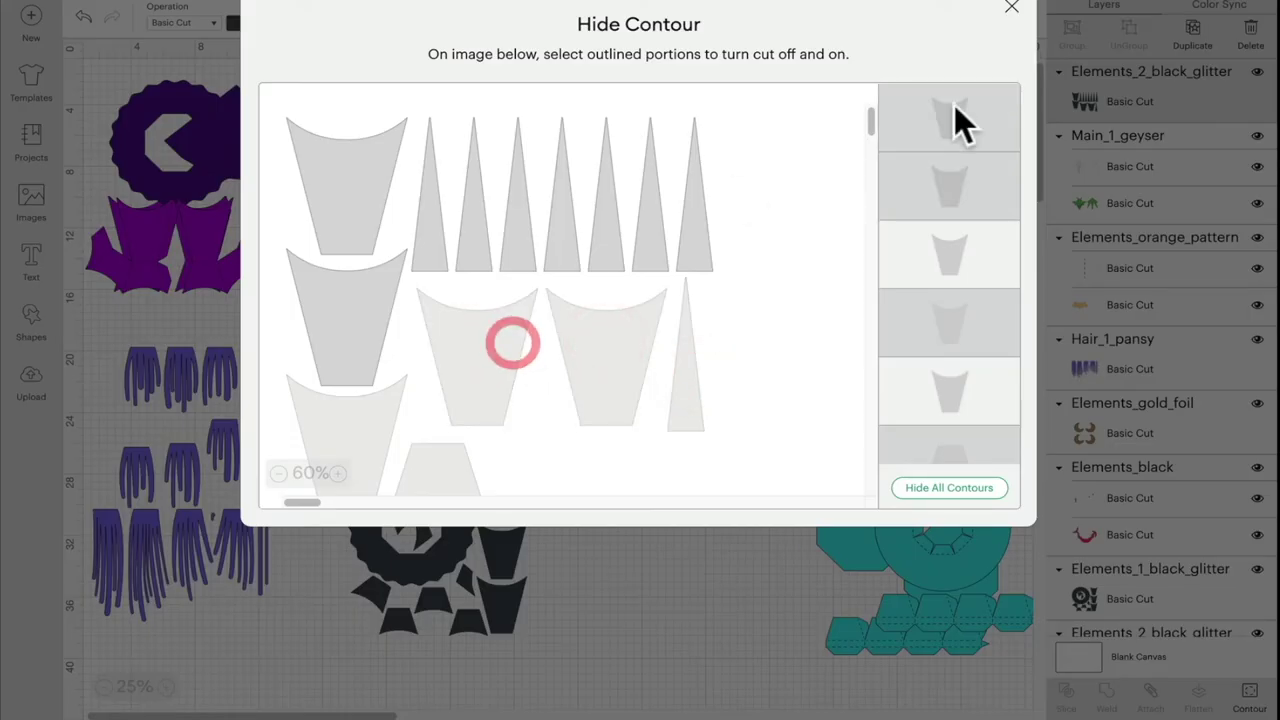
click(1011, 8)
drag(880, 304, 884, 287)
click(884, 290)
- Hide the upper two stacked panels and the row of seven spikes in the original Elements_2_black_glitter set and move the rest up
click(674, 350)
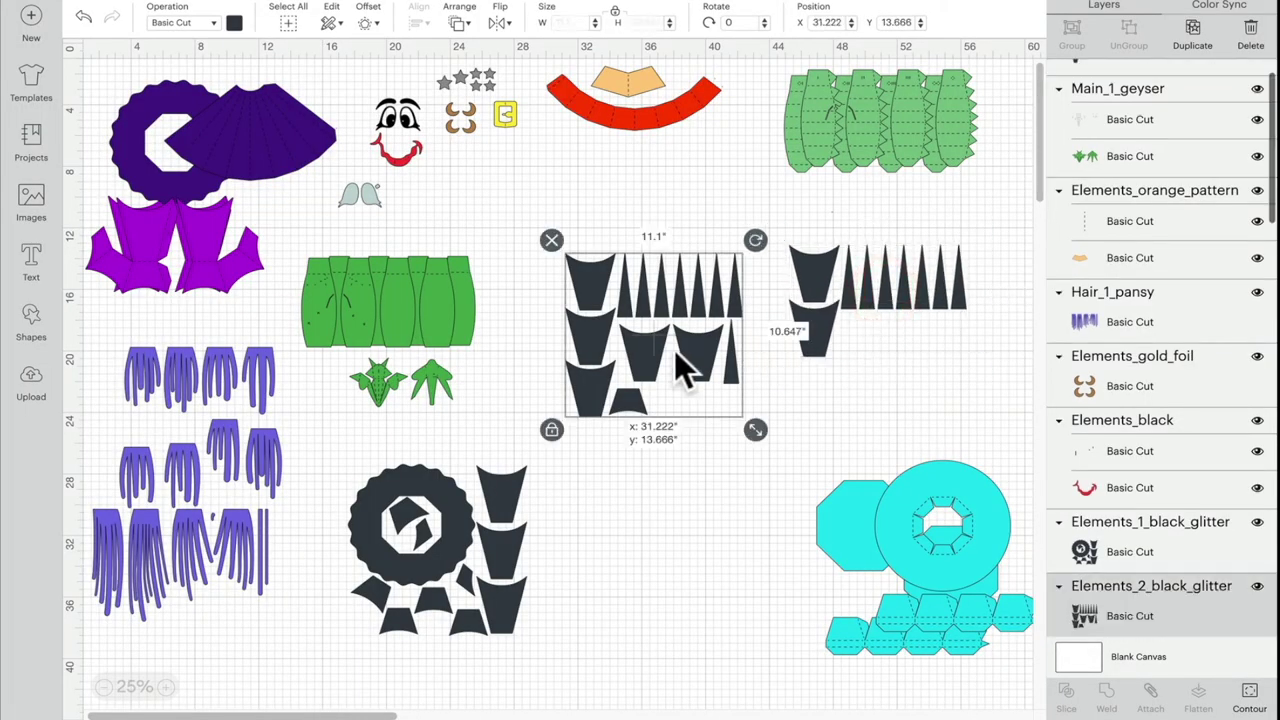
click(674, 350)
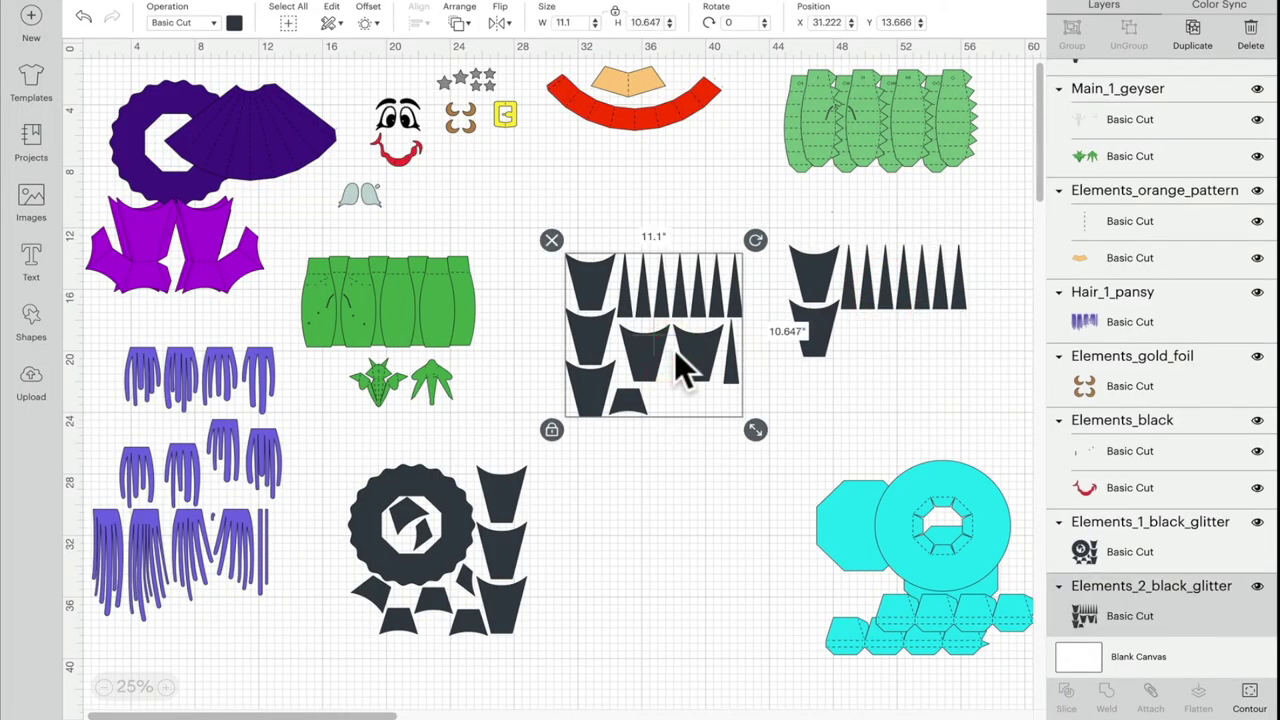
click(1250, 693)
click(335, 188)
click(351, 285)
click(427, 188)
click(477, 198)
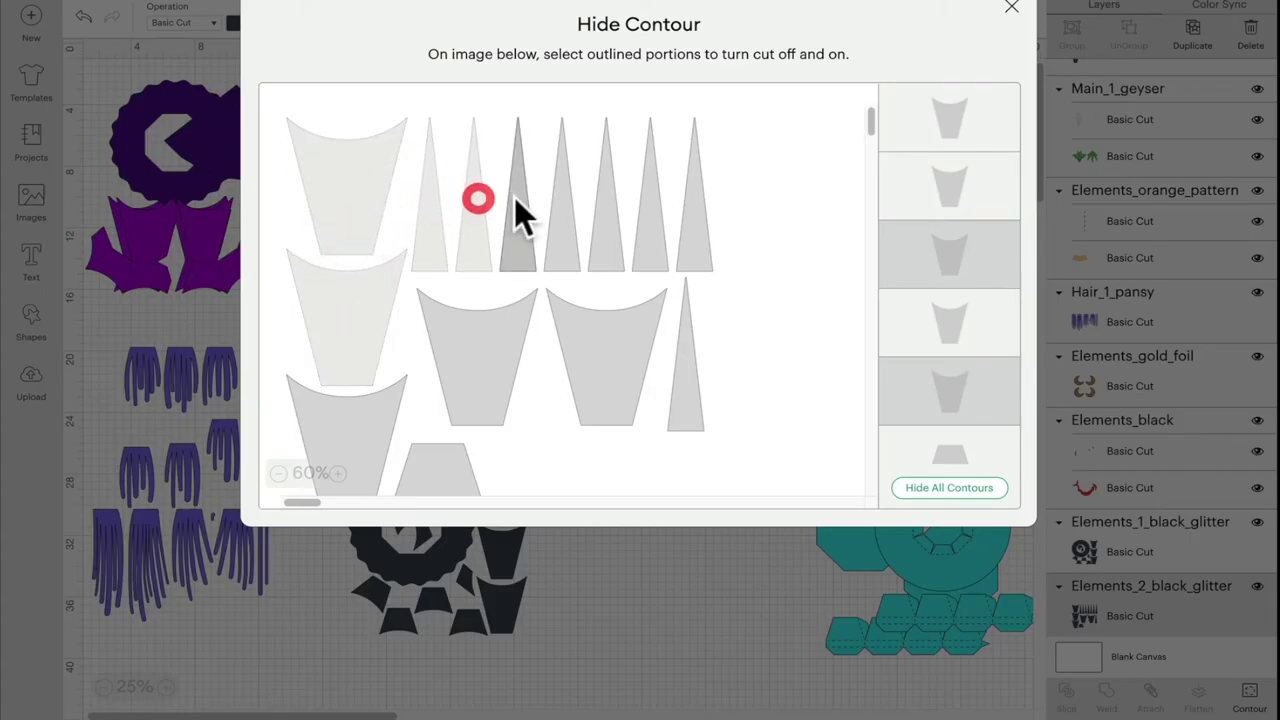
click(515, 199)
click(567, 214)
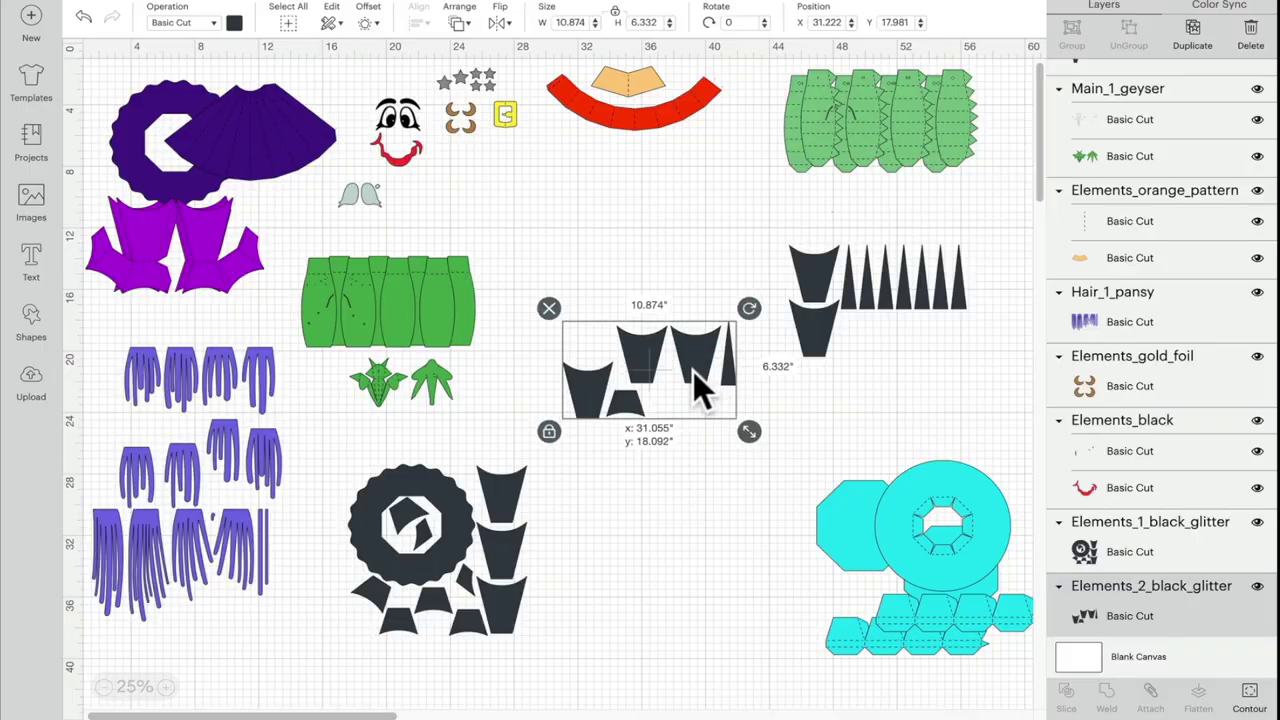
drag(694, 370, 690, 298)
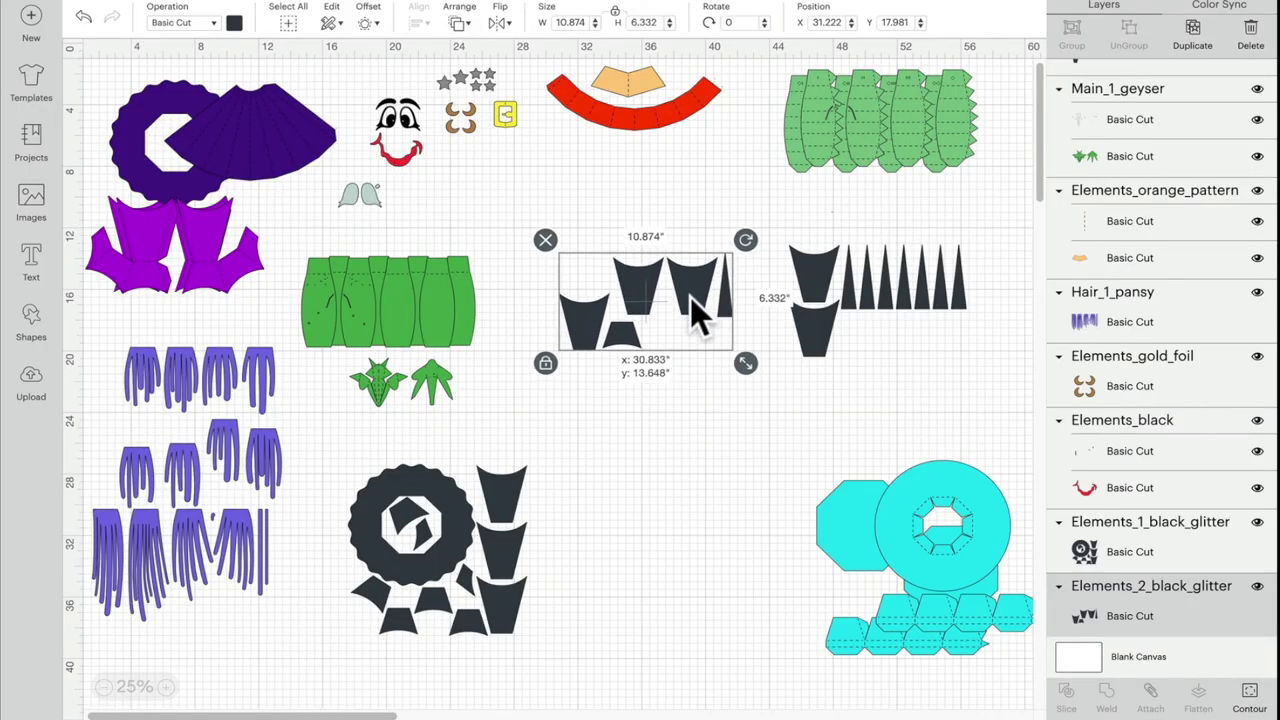
- Duplicate the Elements_1_black_glitter set, hide the lowest panel and the small pieces below the scalloped ring in the copy, and move it up
drag(471, 584, 521, 571)
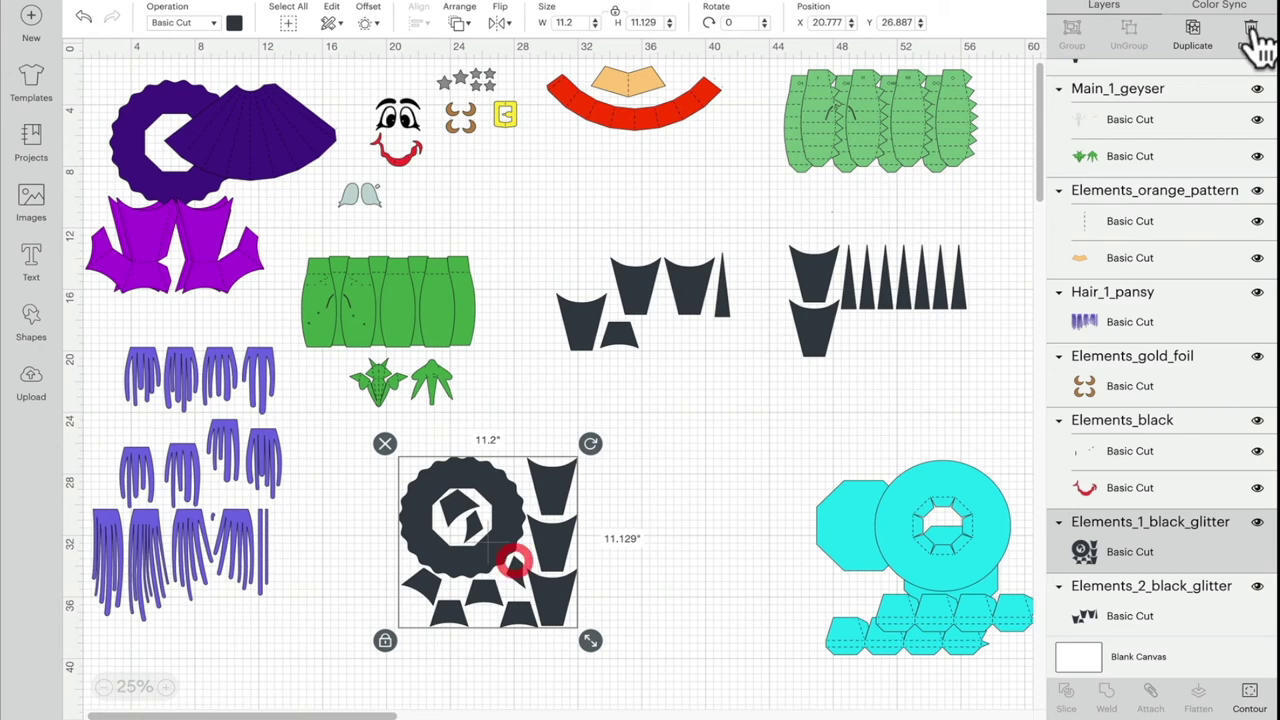
click(1200, 45)
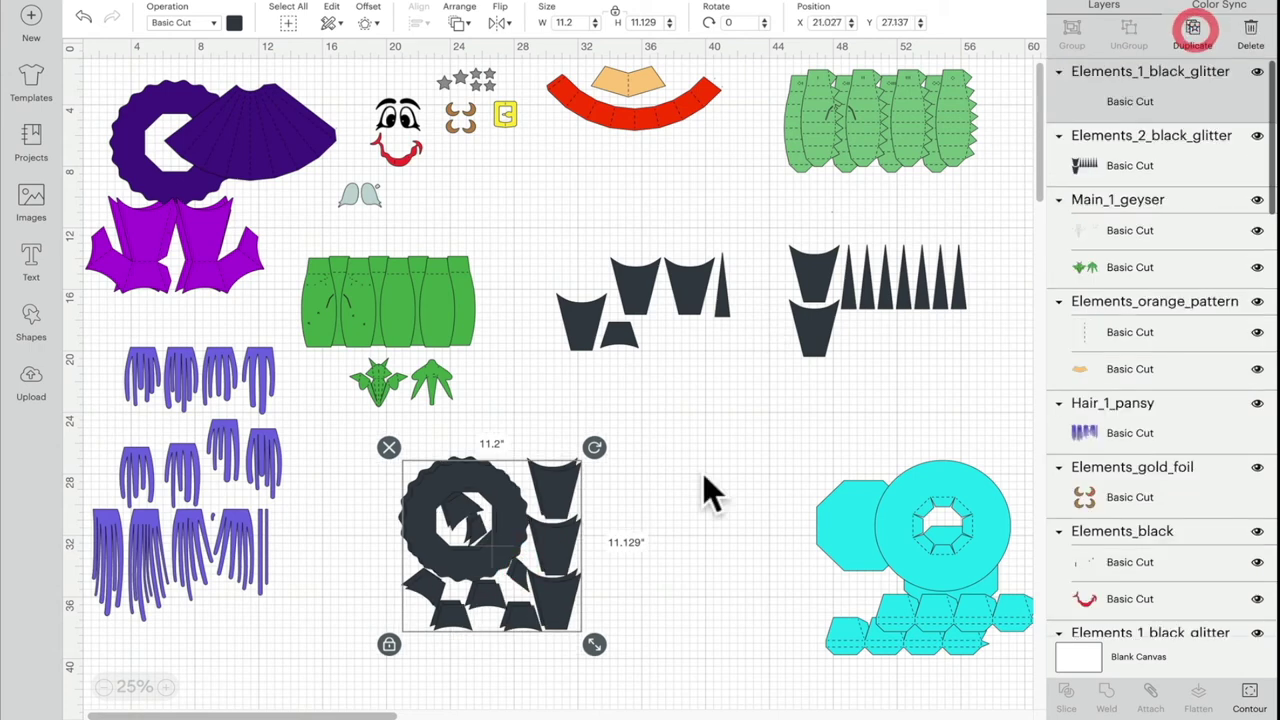
click(1249, 695)
click(649, 446)
click(561, 379)
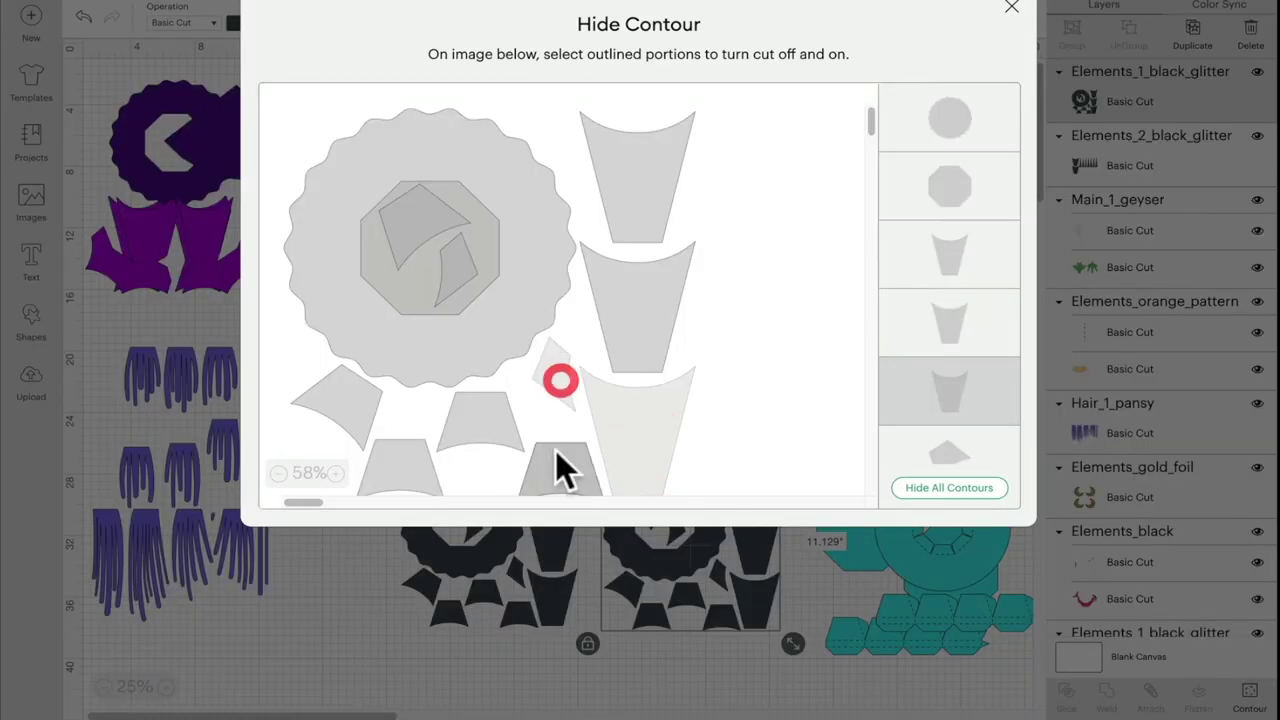
click(556, 453)
click(479, 409)
click(409, 457)
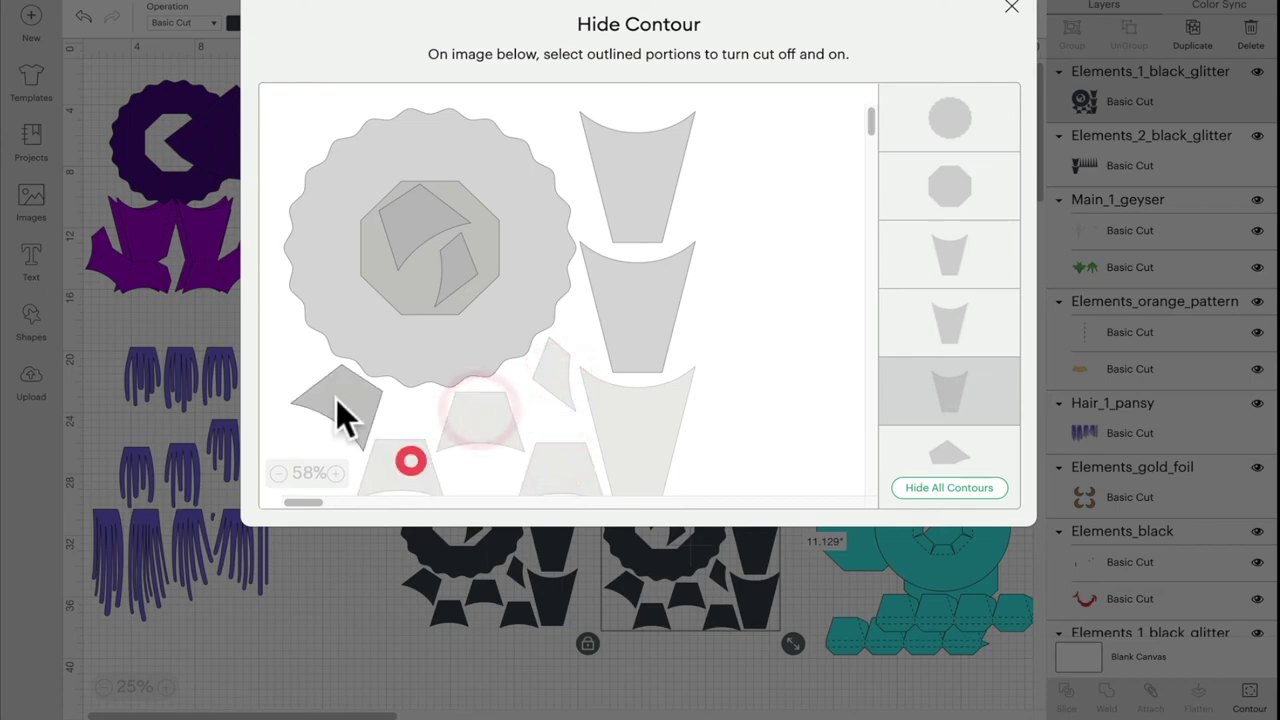
click(714, 537)
drag(722, 497, 715, 447)
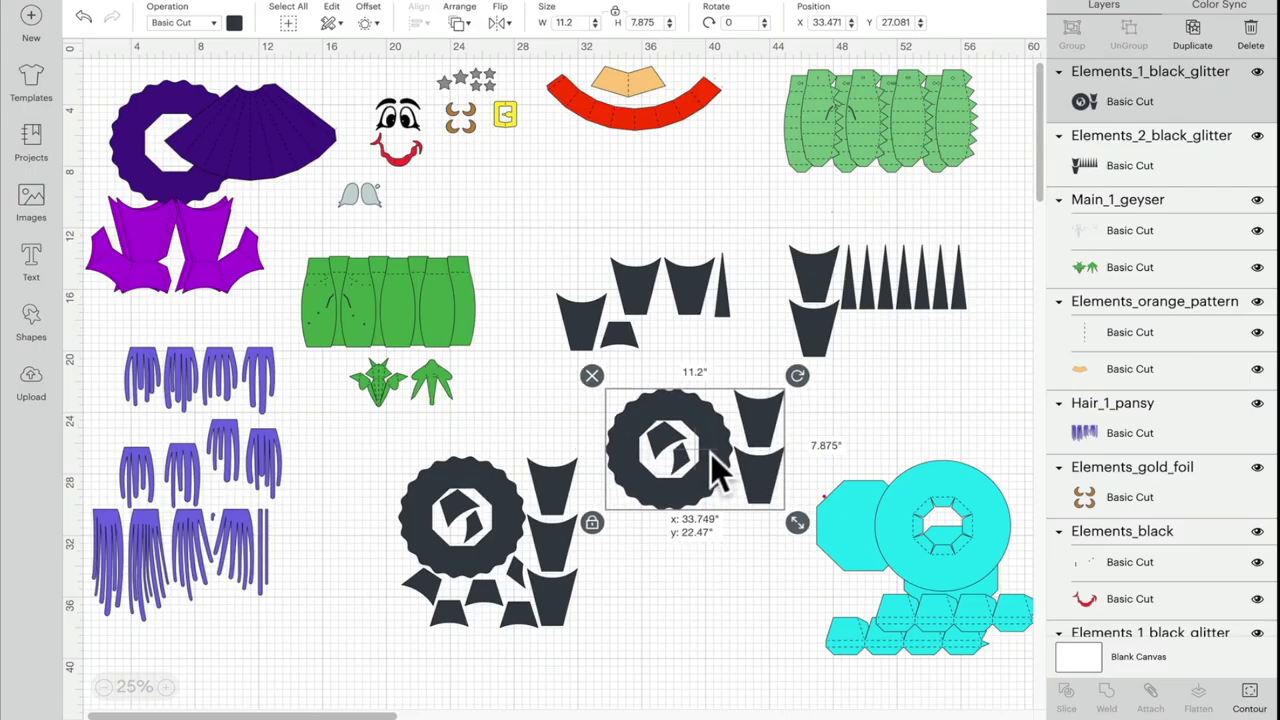
- Hide the scalloped ring, its inner shapes and the upper two panels in the original Elements_1_black_glitter set and place the rest below the spikes
click(515, 598)
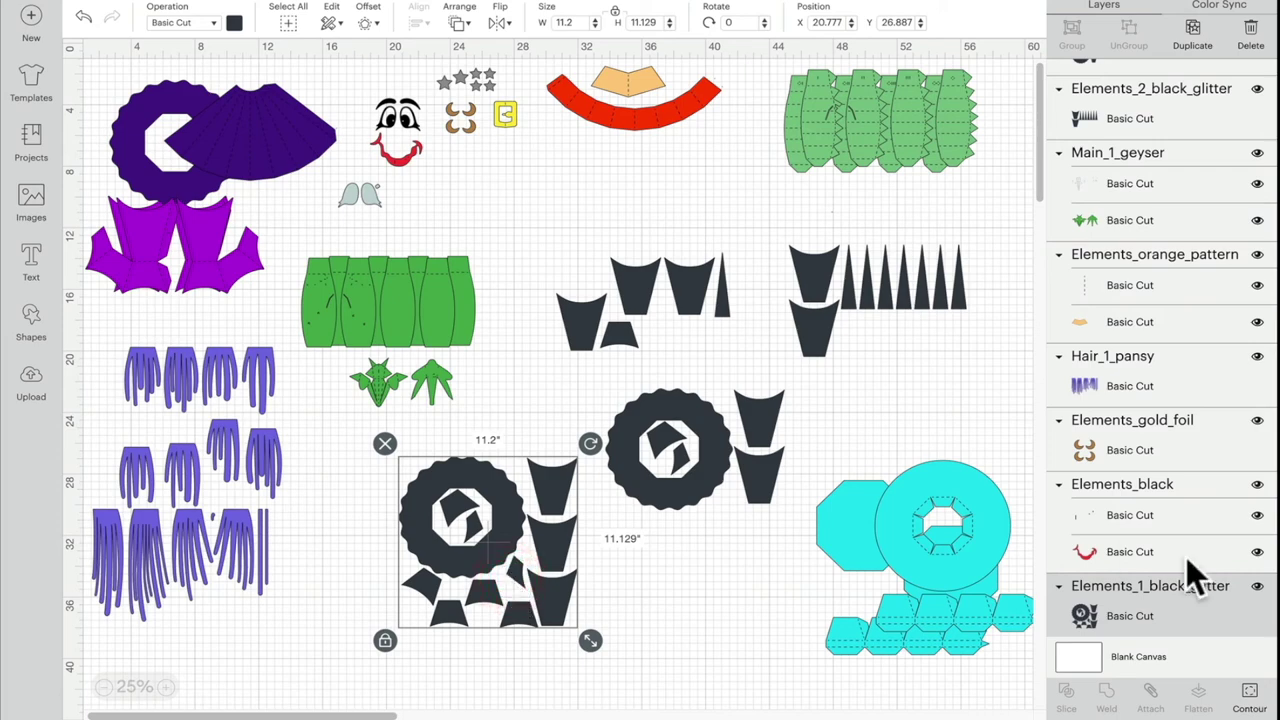
click(1249, 692)
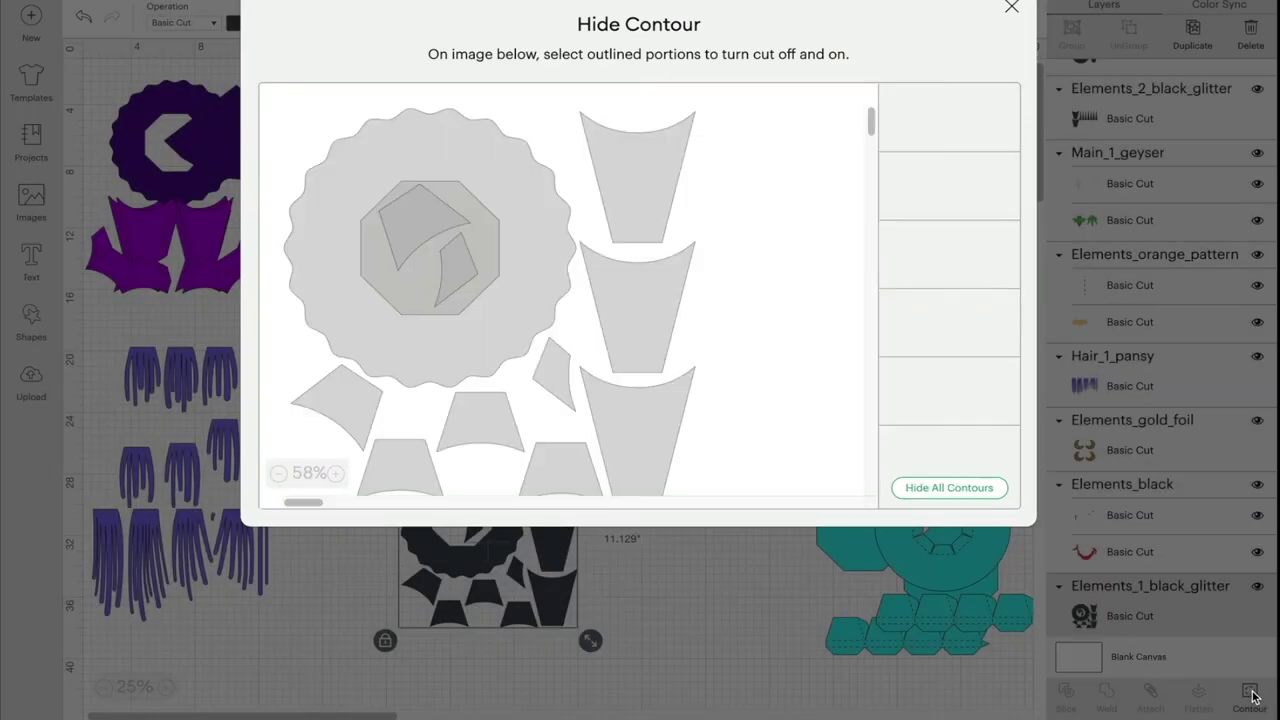
click(549, 294)
click(409, 285)
click(409, 236)
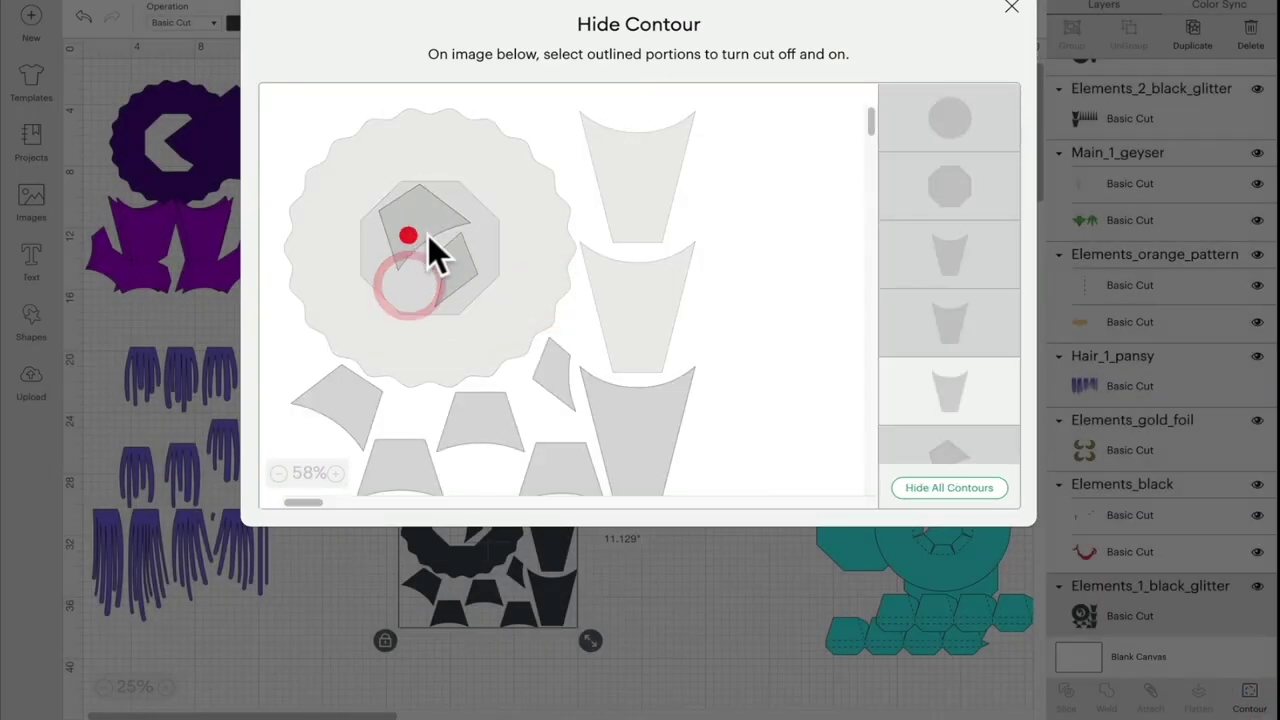
click(456, 258)
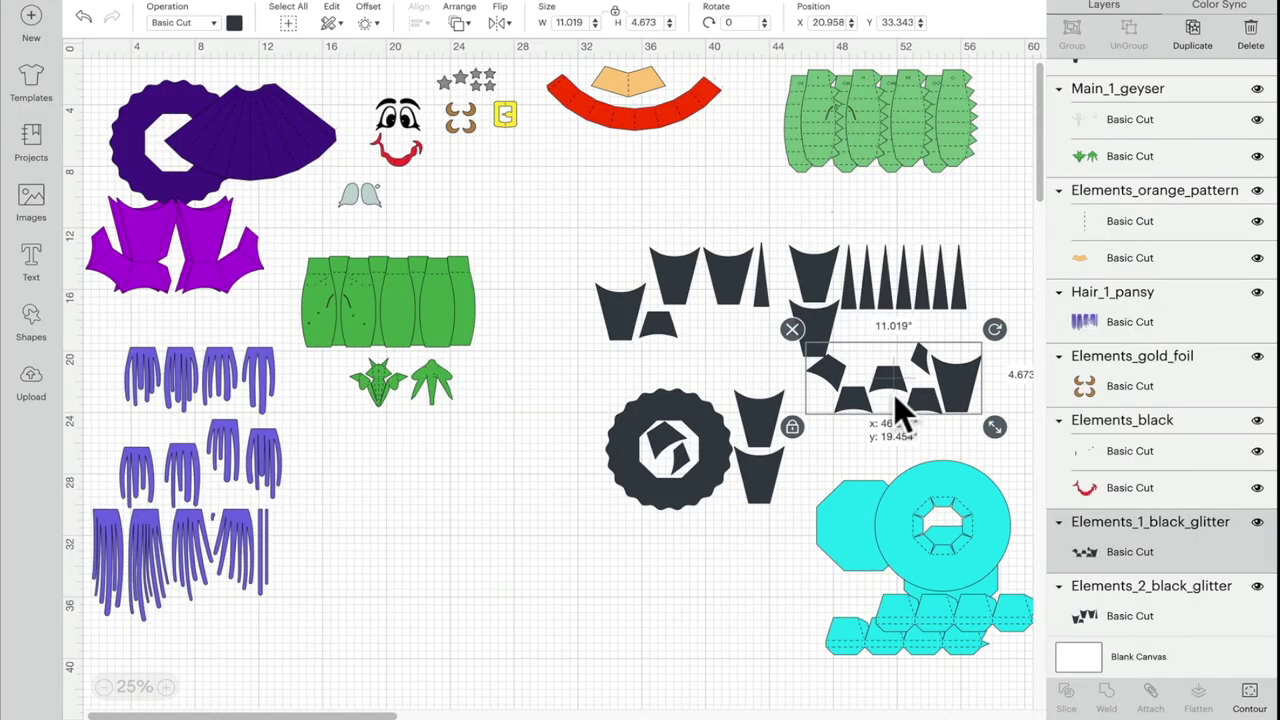
drag(894, 394, 930, 375)
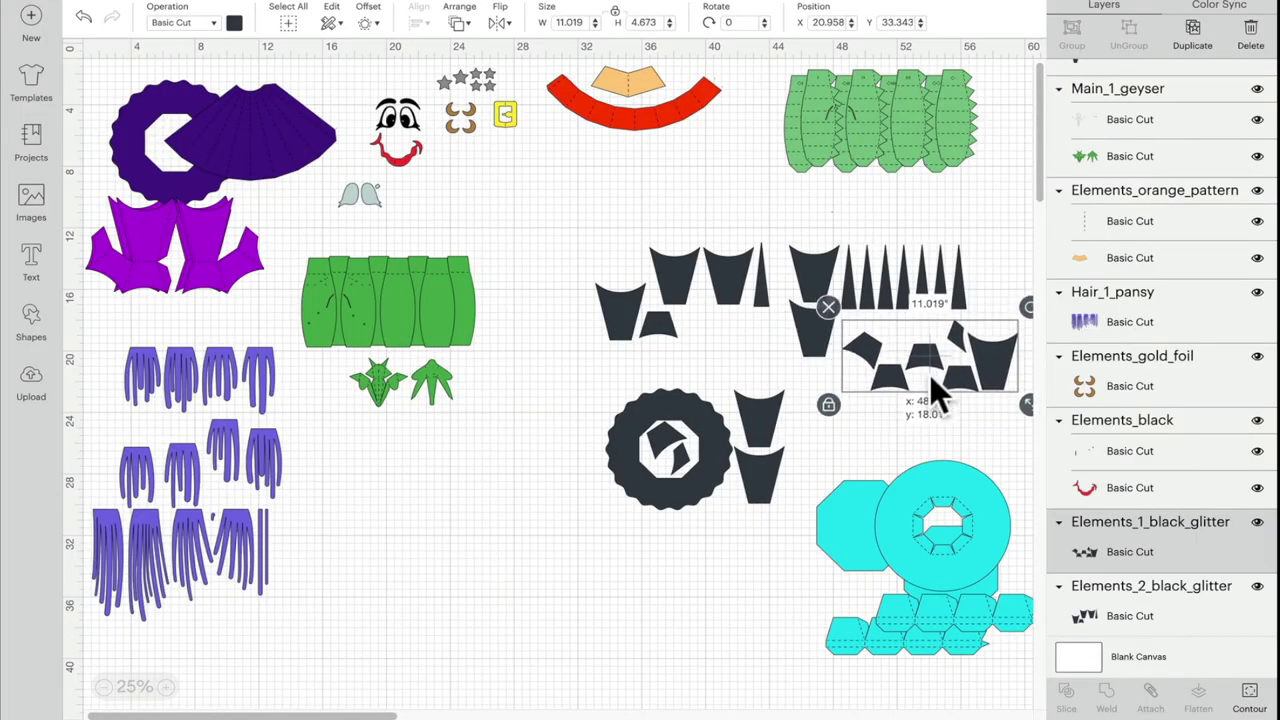
- Arrange the scalloped ring set and the small black pieces closely below the other black glitter sets
drag(692, 482, 703, 447)
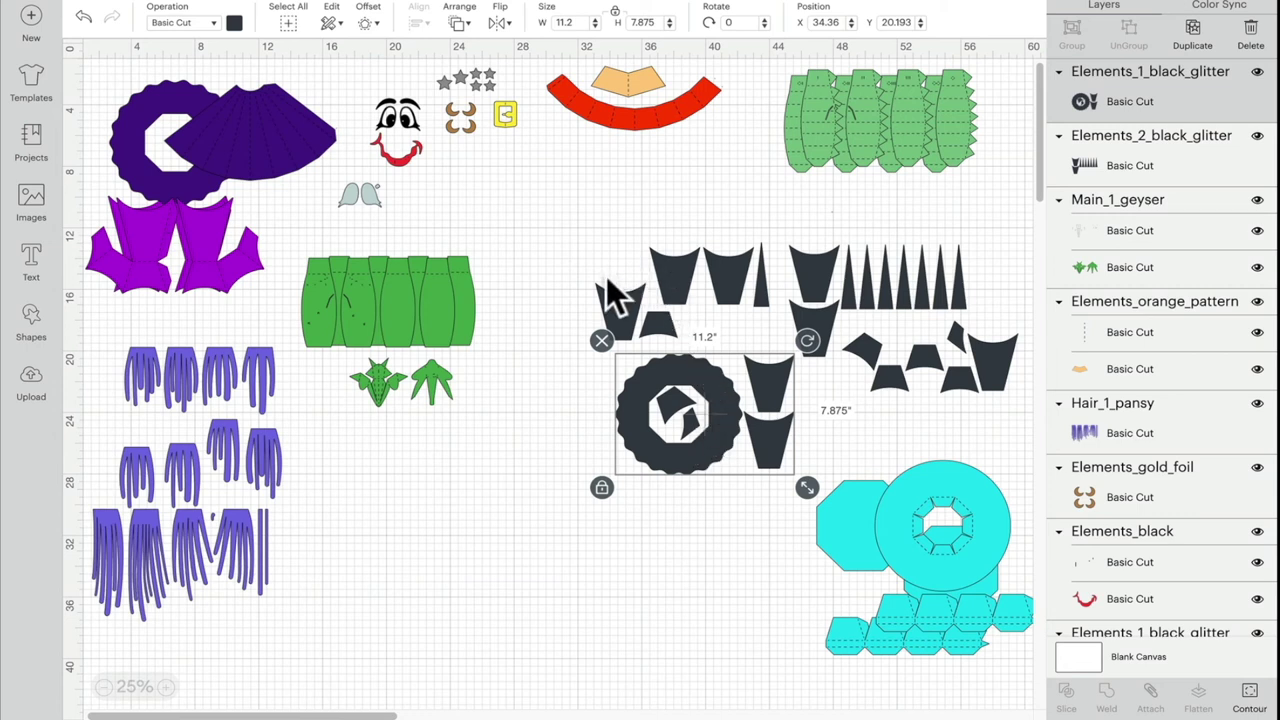
click(930, 372)
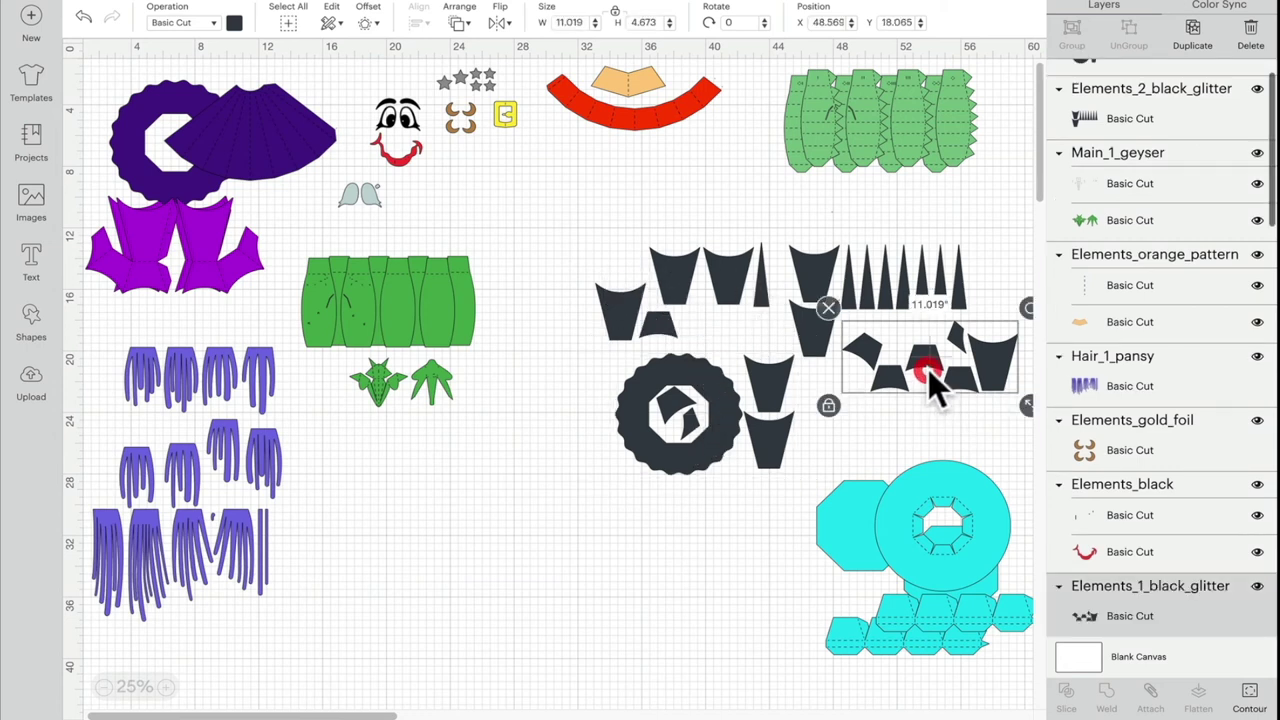
mouse_move(942, 375)
mouse_down()
mouse_move(844, 373)
mouse_move(813, 354)
mouse_move(937, 380)
mouse_move(924, 386)
mouse_up()
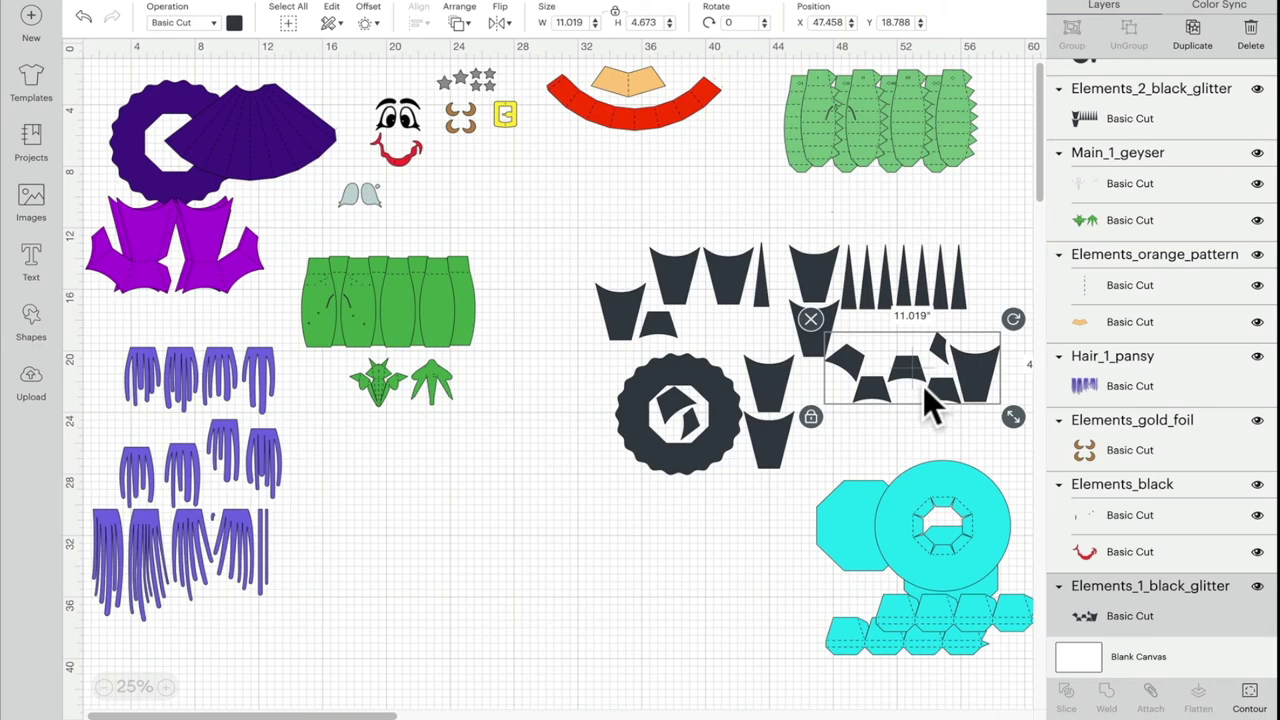
- Separate the Main_1_pool and Main_2_pool sets and place them side by side below the green and black pieces
drag(926, 525, 476, 565)
click(906, 564)
drag(906, 564, 680, 577)
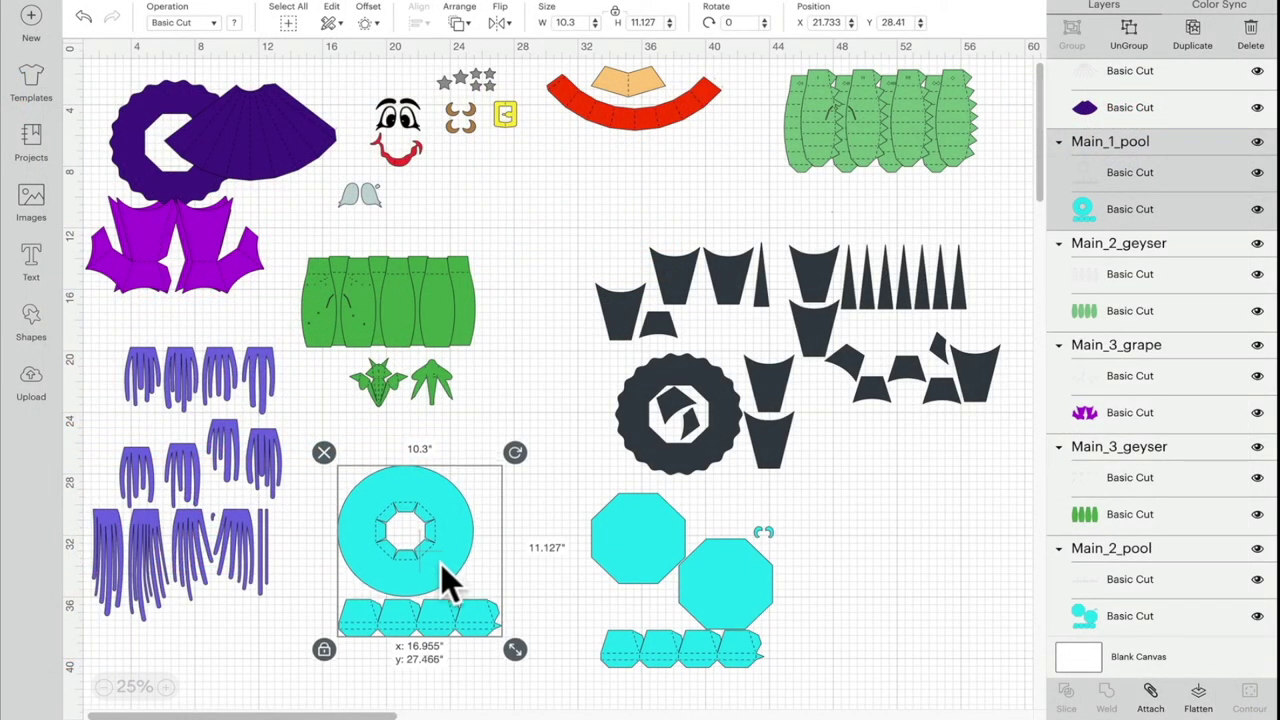
drag(440, 559, 465, 572)
drag(694, 571, 660, 570)
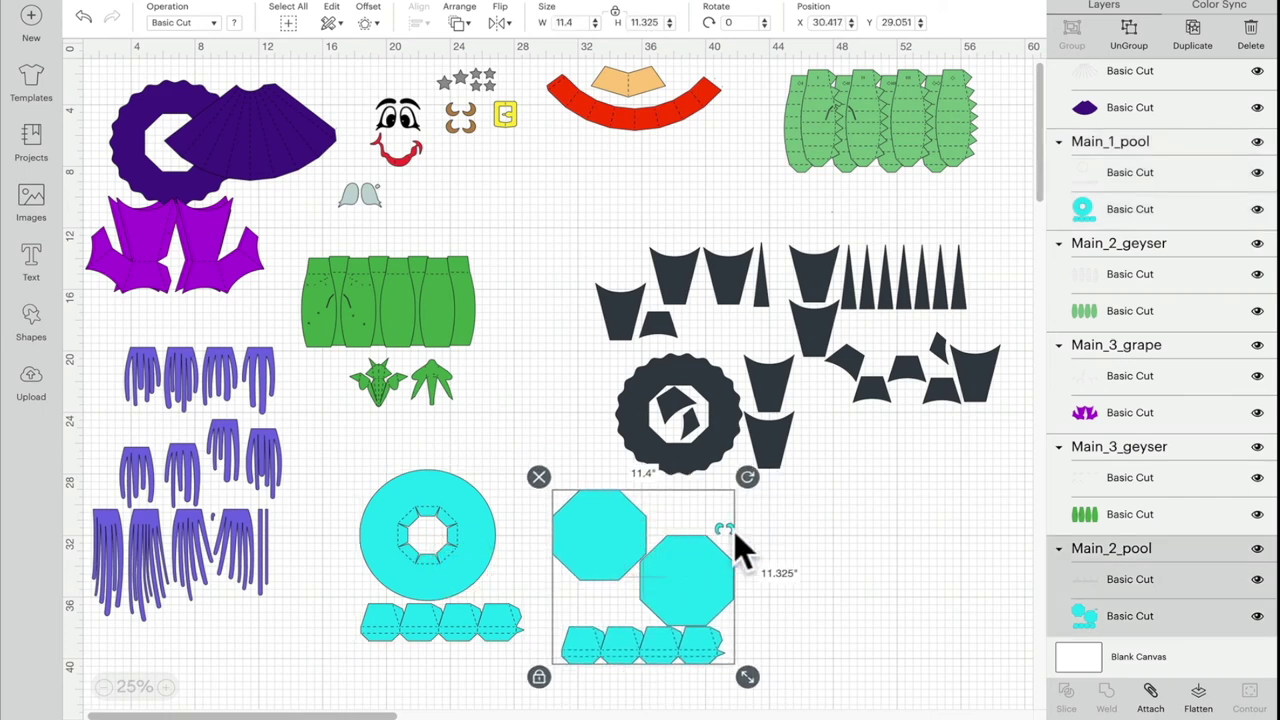
- Duplicate the Main_2_pool set, place the copy beside the original and delete the copy's fold-line layer
click(1195, 40)
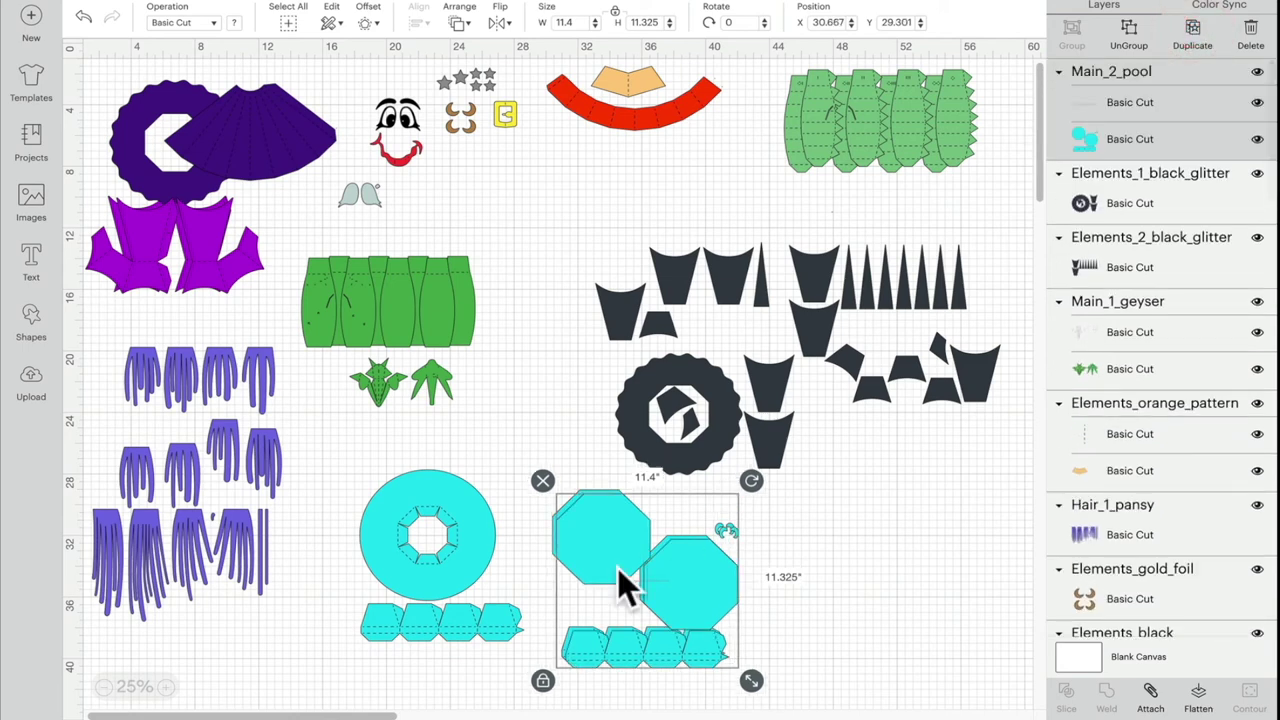
drag(623, 586, 853, 564)
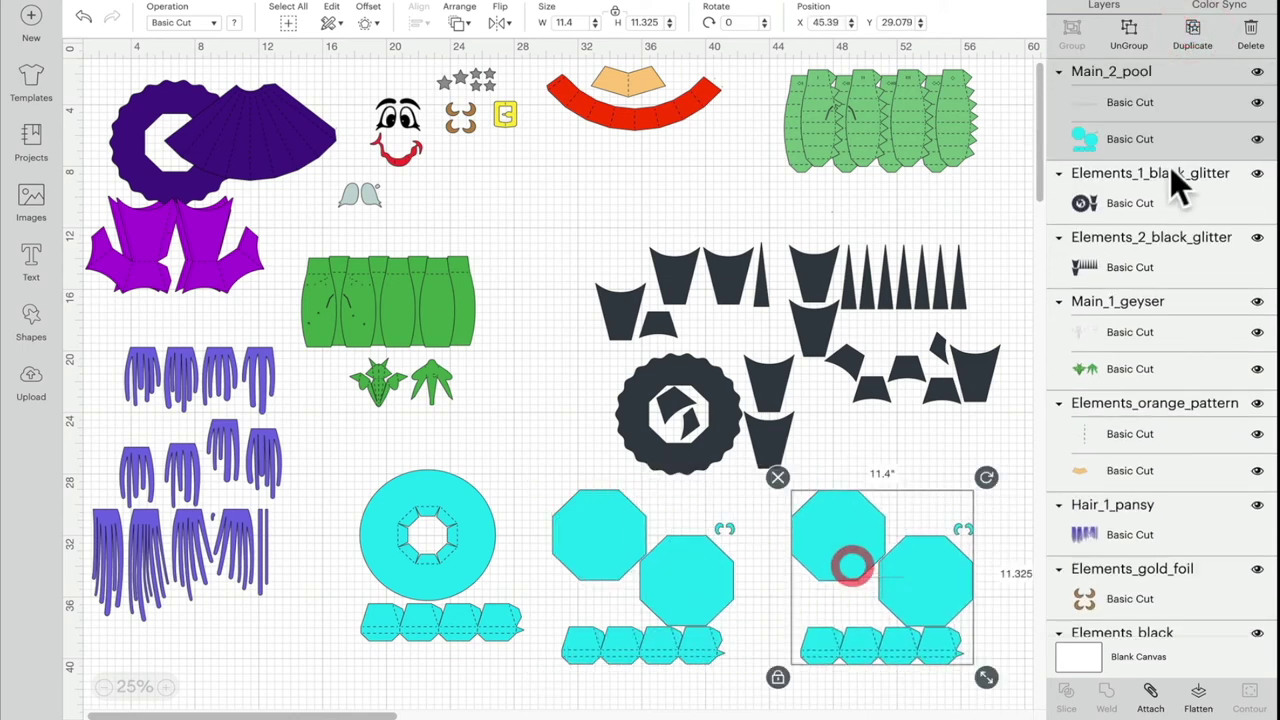
click(1142, 106)
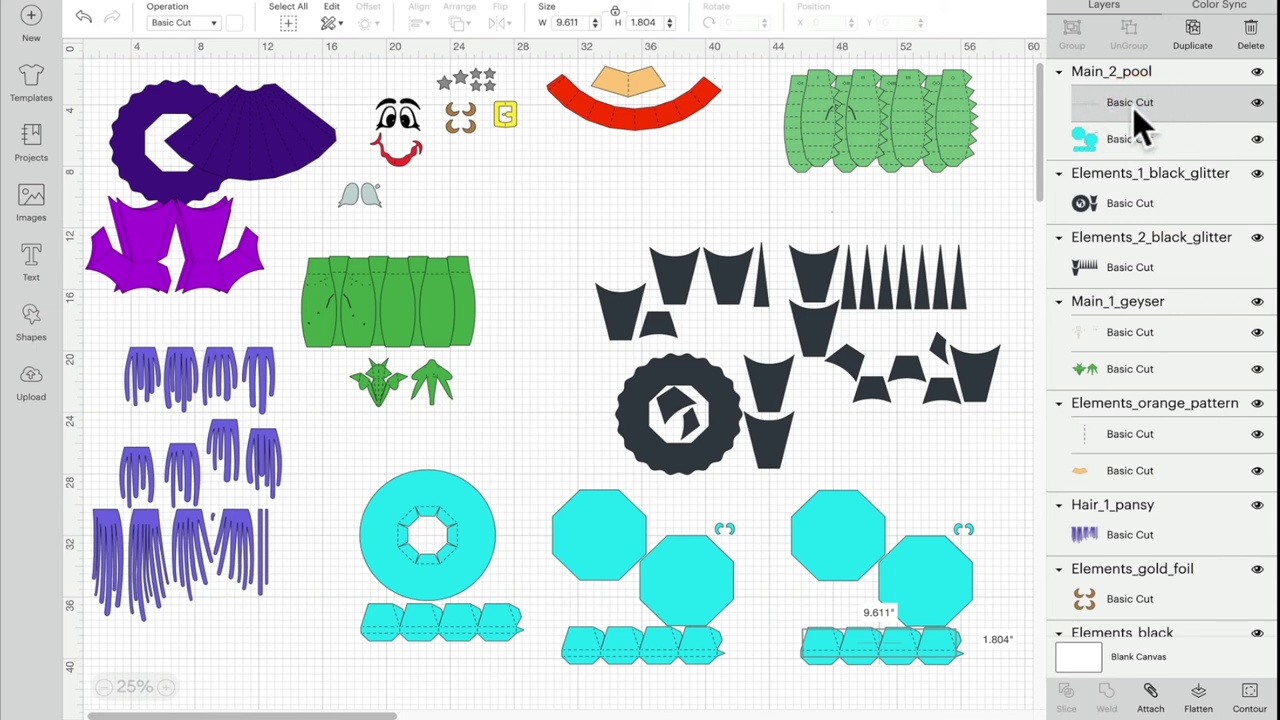
click(1252, 40)
click(1198, 110)
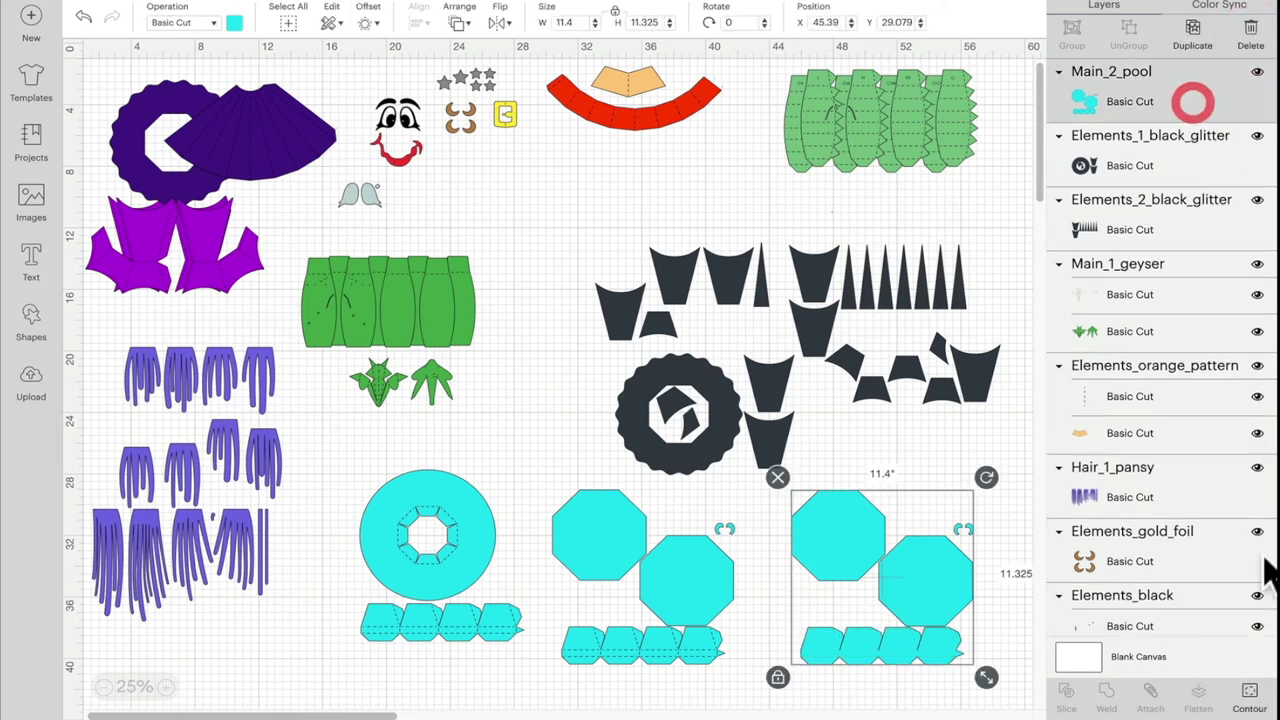
- Hide both octagons and the toothed strip in the Main_2_pool copy, keeping only the two small curved pieces
click(1250, 700)
click(597, 325)
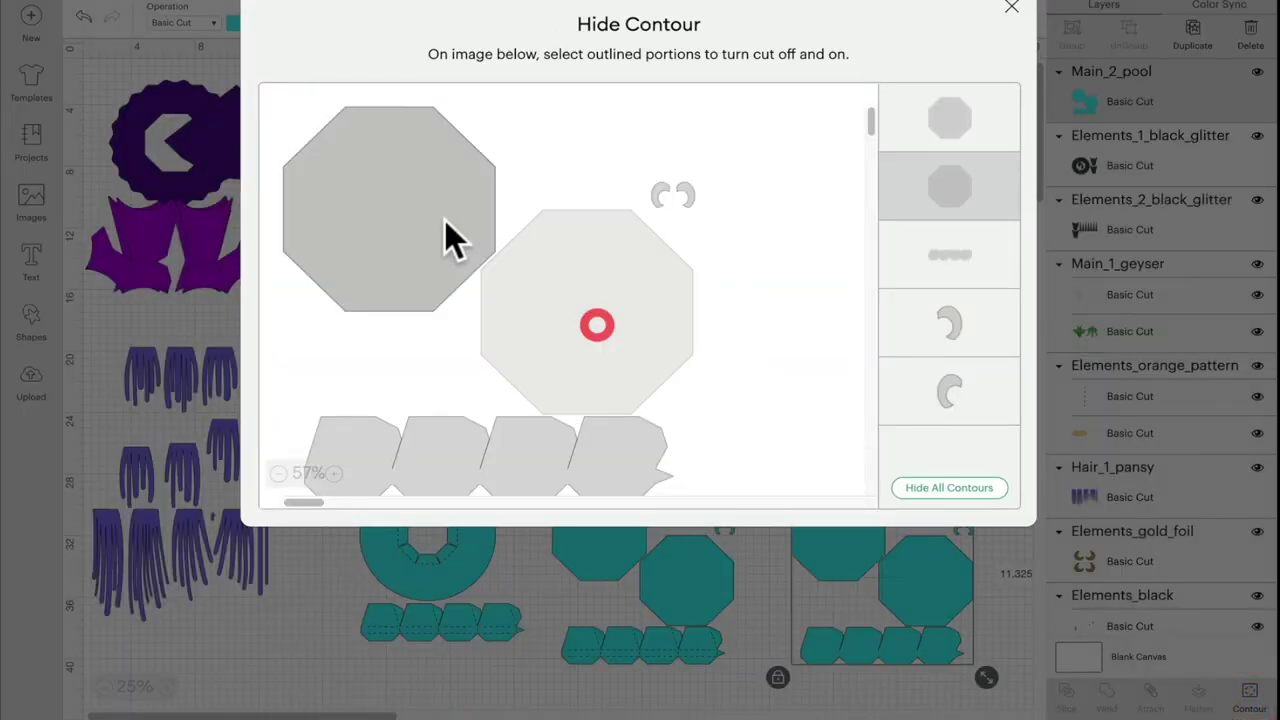
click(445, 221)
click(608, 435)
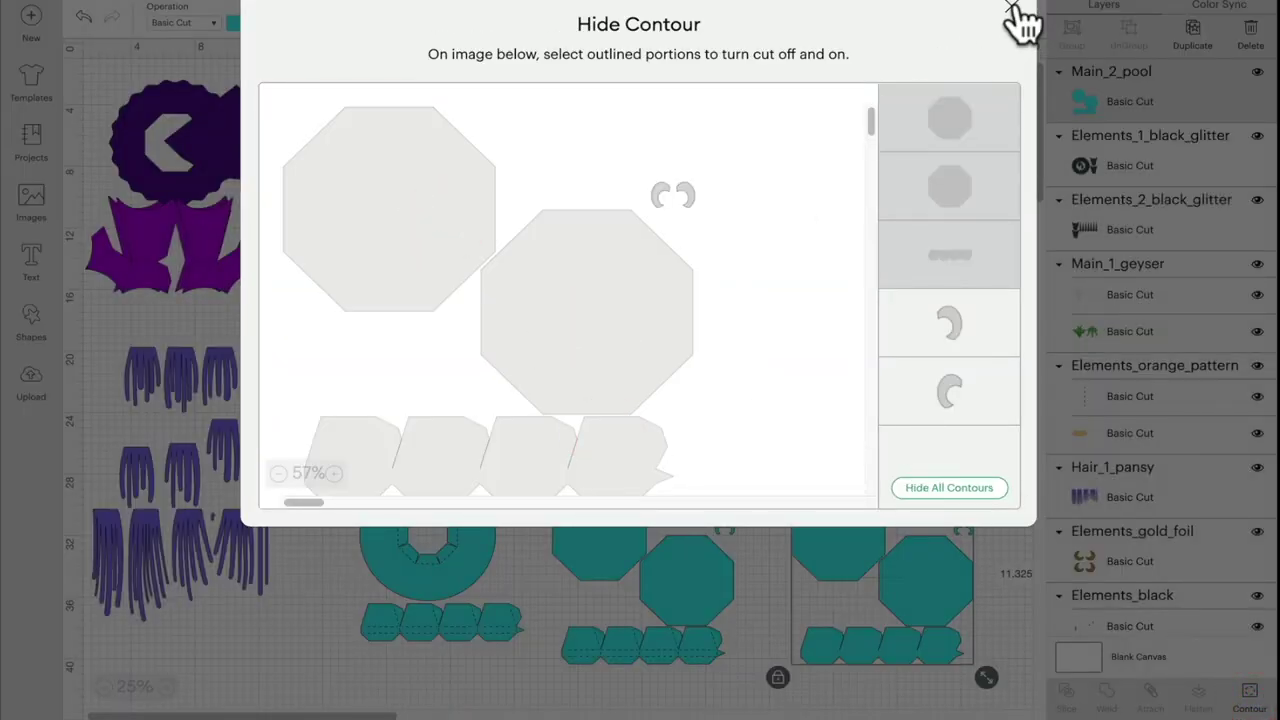
click(1012, 8)
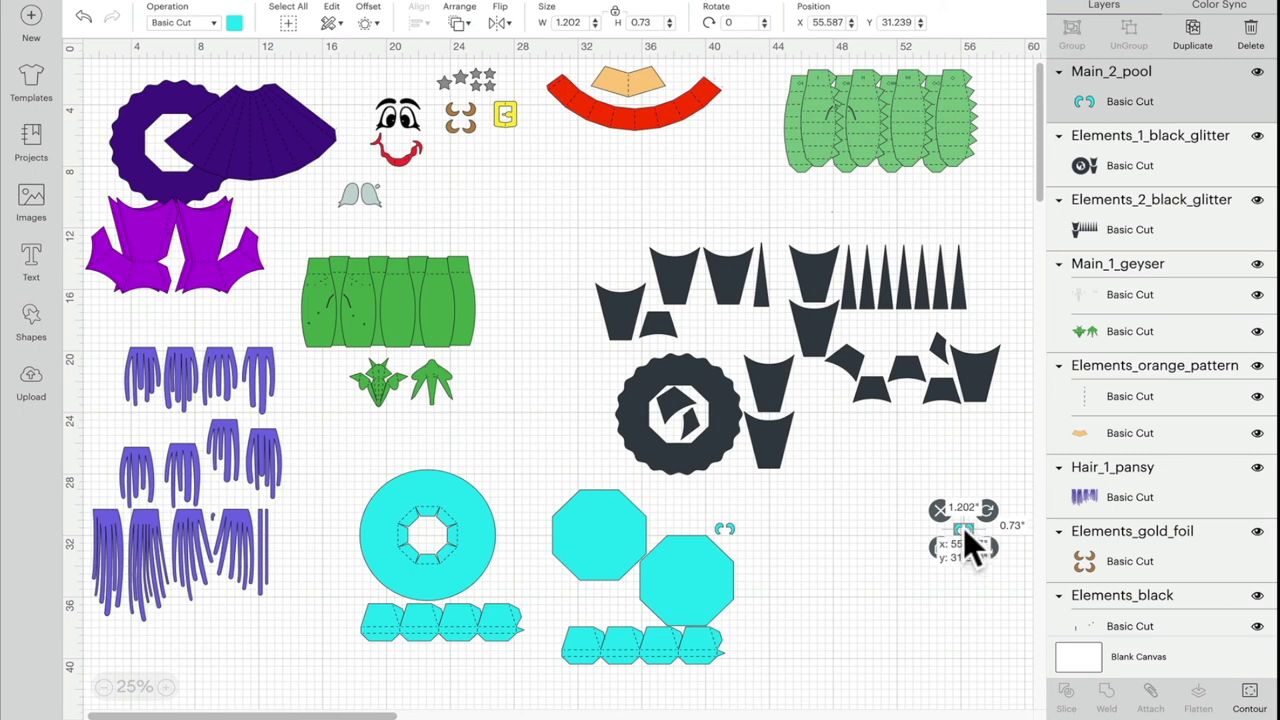
- Move the two small curved pool pieces beside the gray pieces below the face and recolor them blue
drag(963, 527, 429, 192)
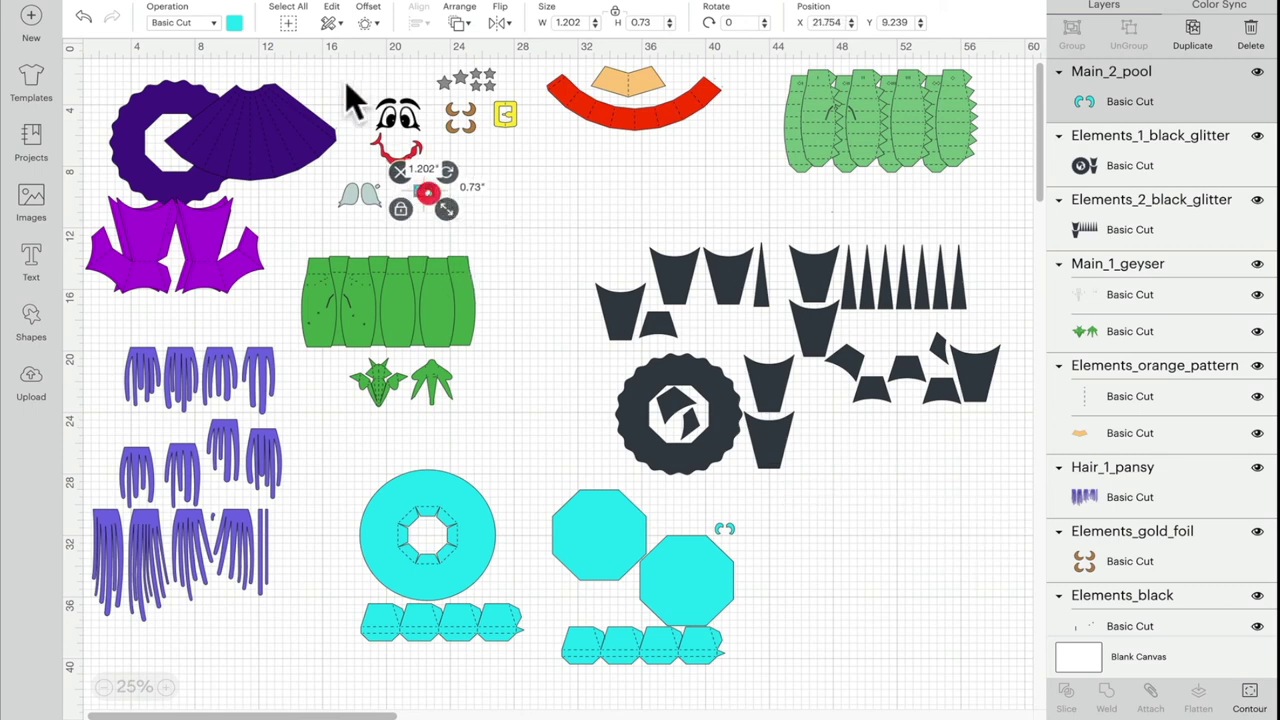
click(234, 22)
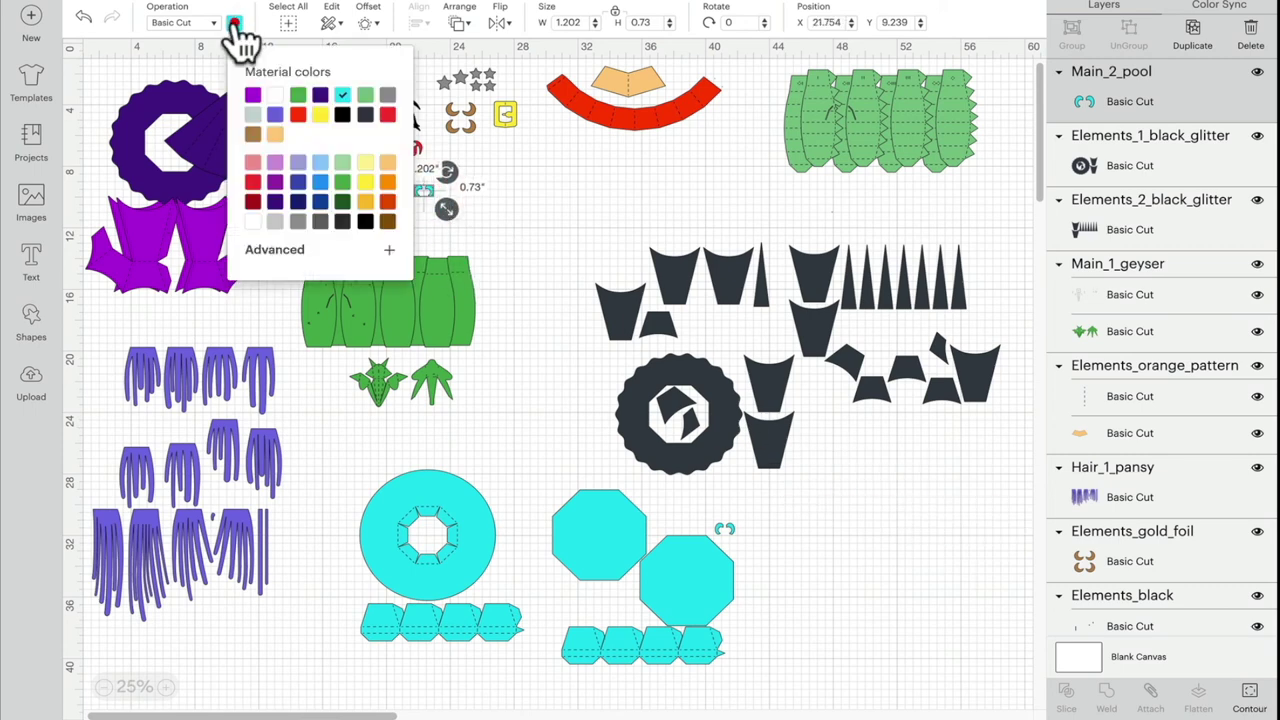
click(320, 183)
- Duplicate the original Main_2_pool set with its fold lines and place the new copy beside it
drag(676, 584, 957, 586)
click(1195, 32)
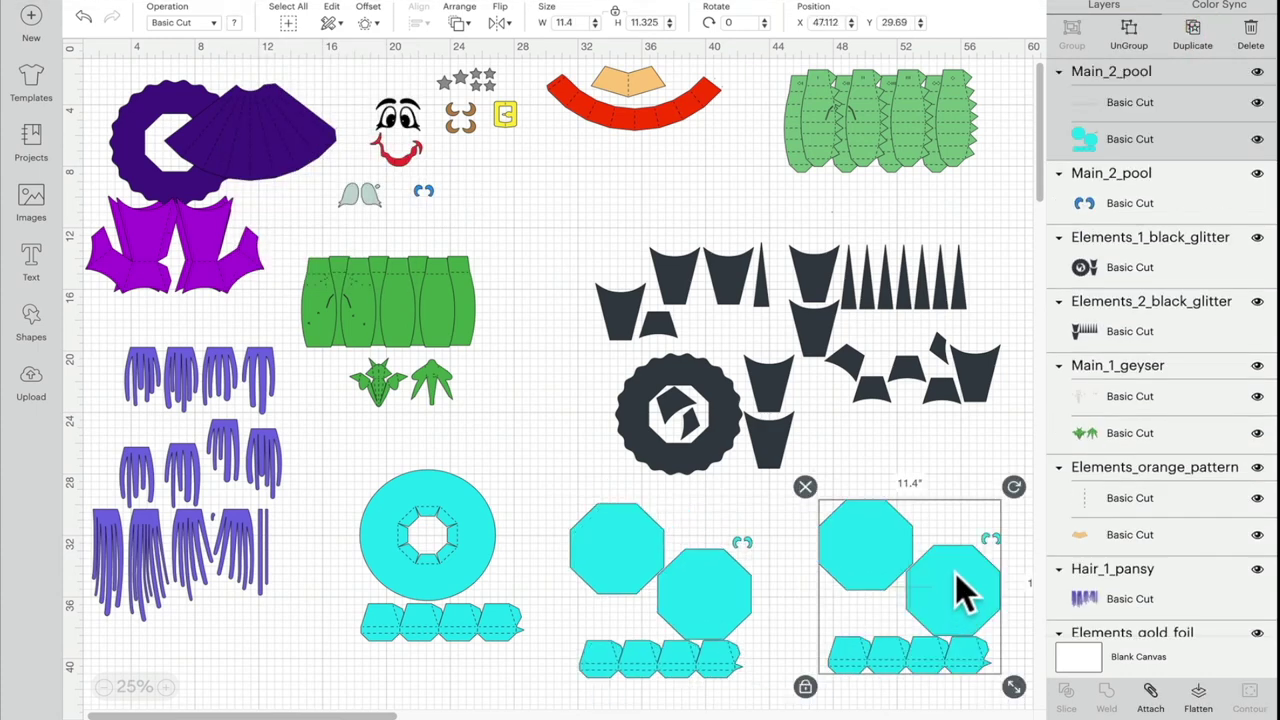
- Delete the new Main_2_pool copy's fold-line layer and hide its toothed strip and two small curved pieces, keeping only the two octagons
click(1142, 96)
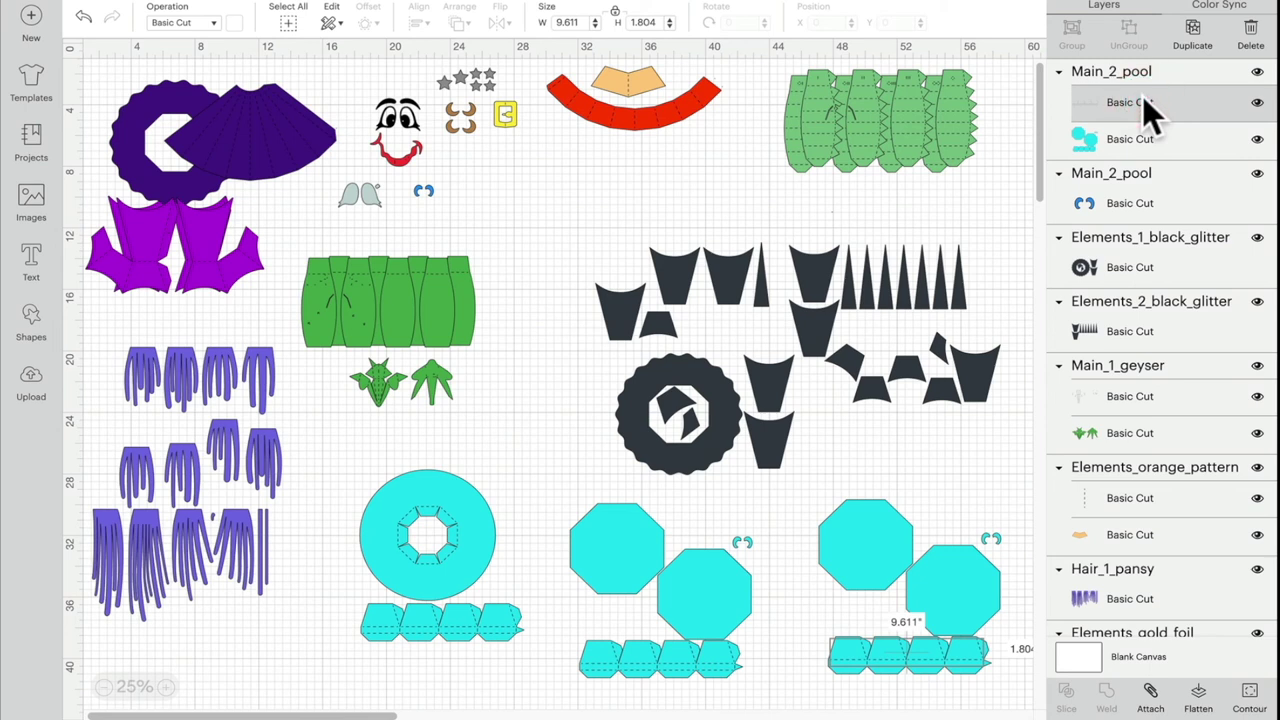
click(1253, 38)
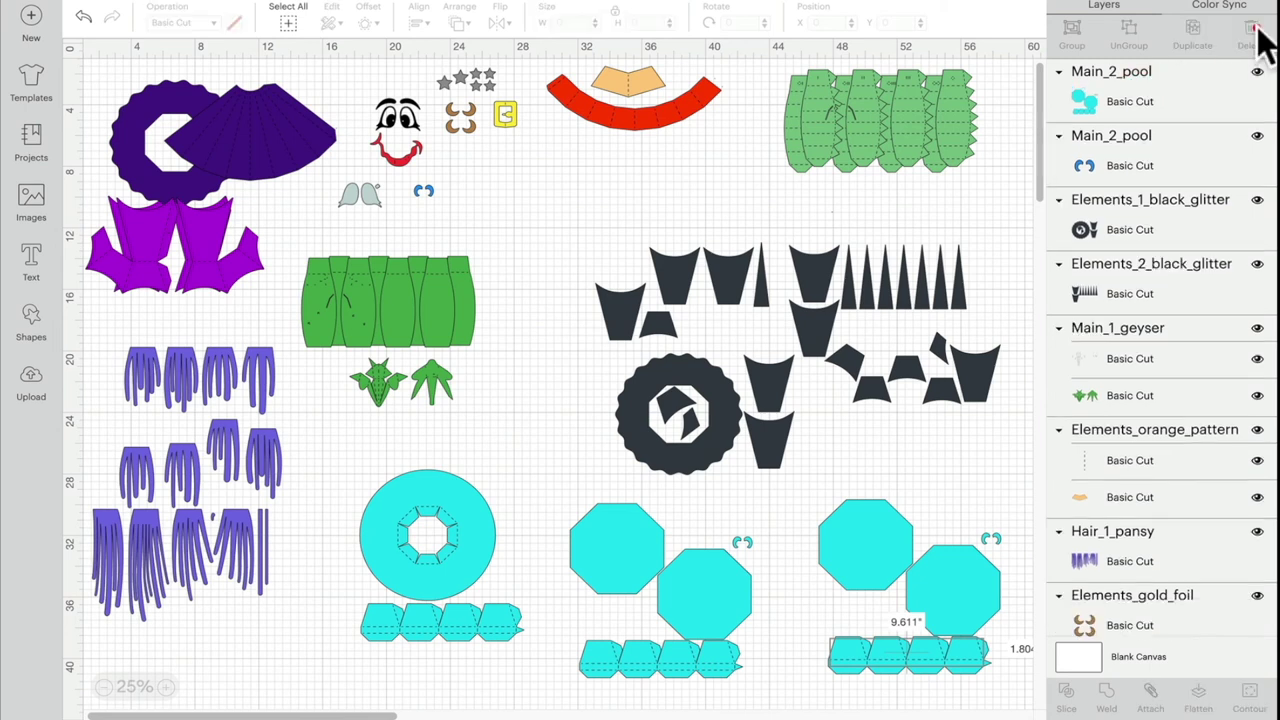
click(1195, 96)
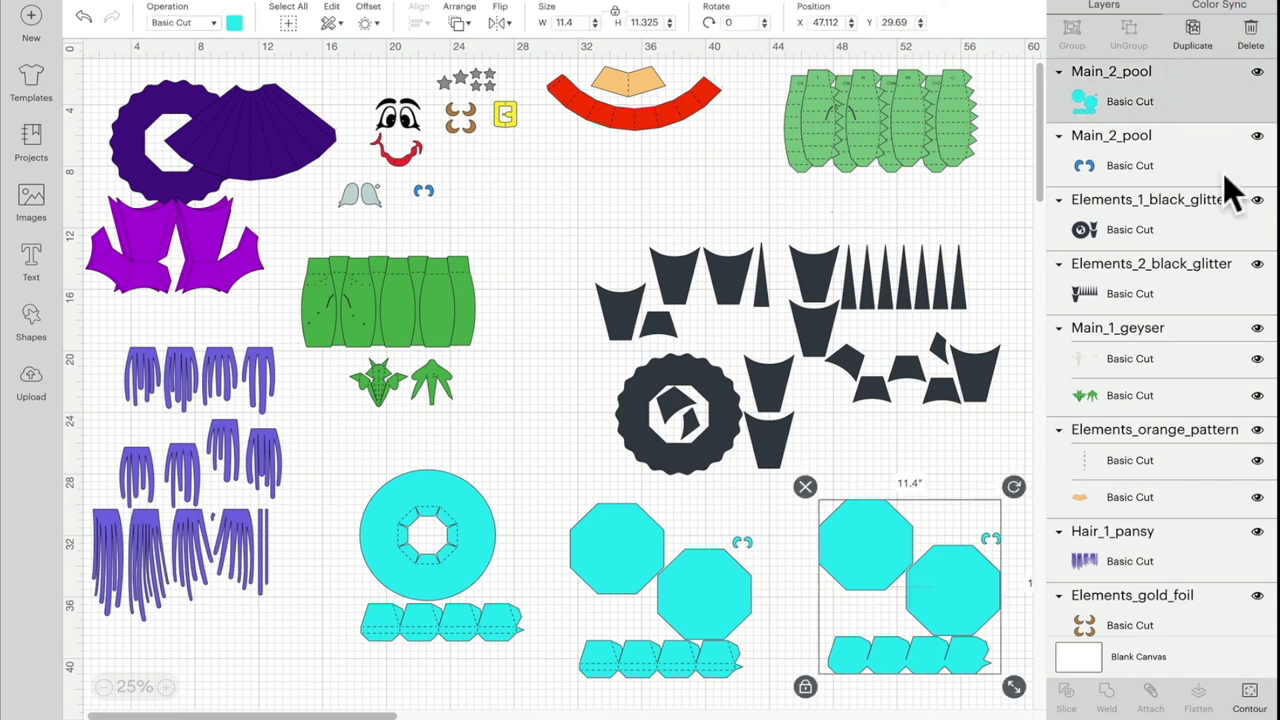
click(1249, 692)
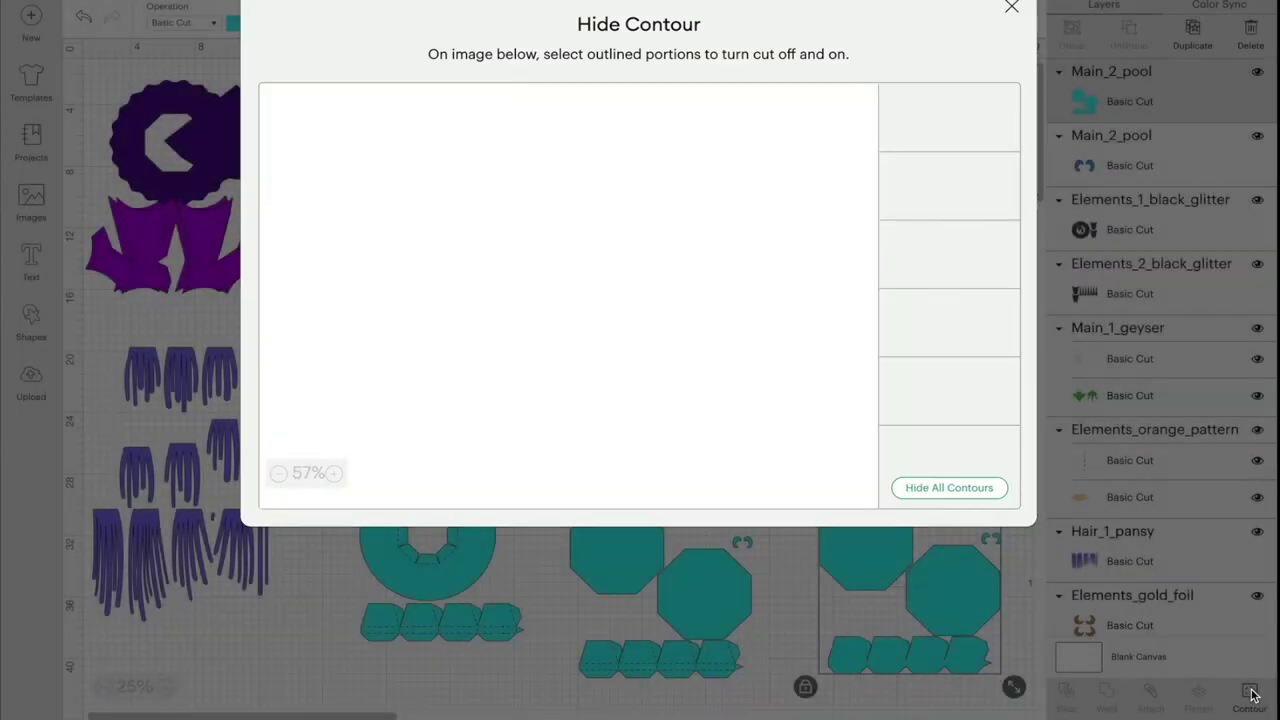
click(571, 455)
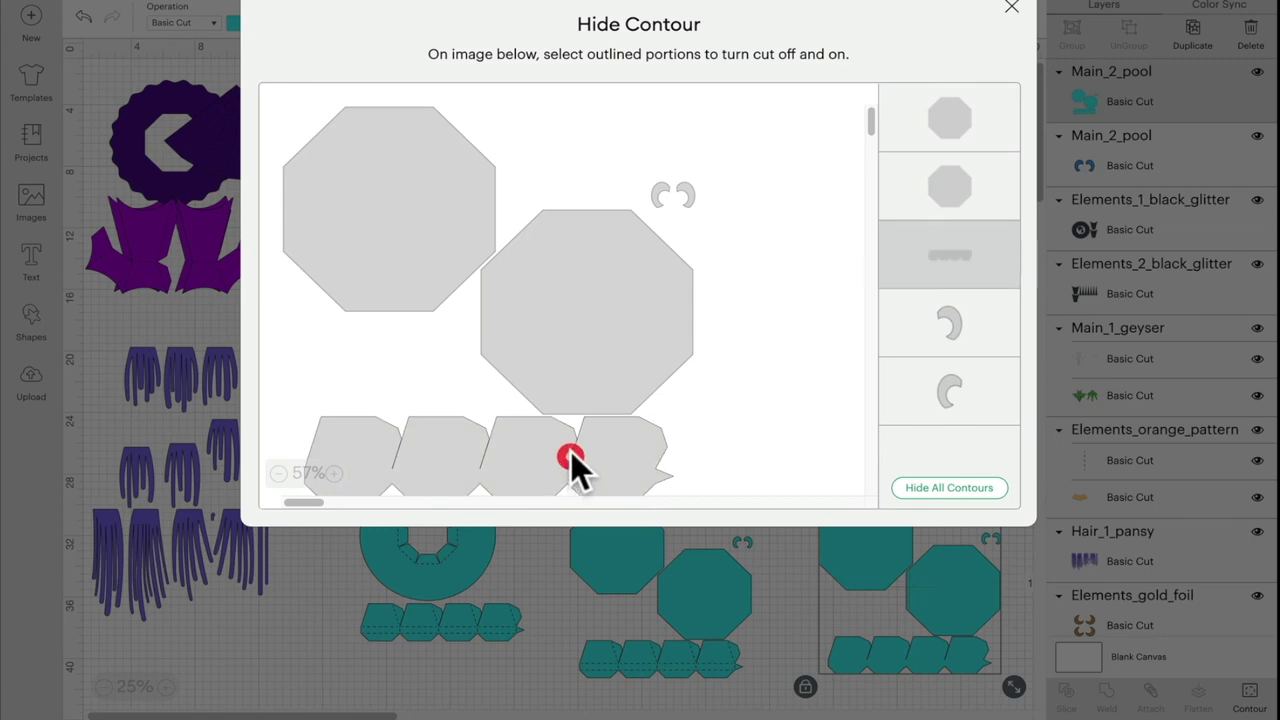
click(657, 193)
click(686, 192)
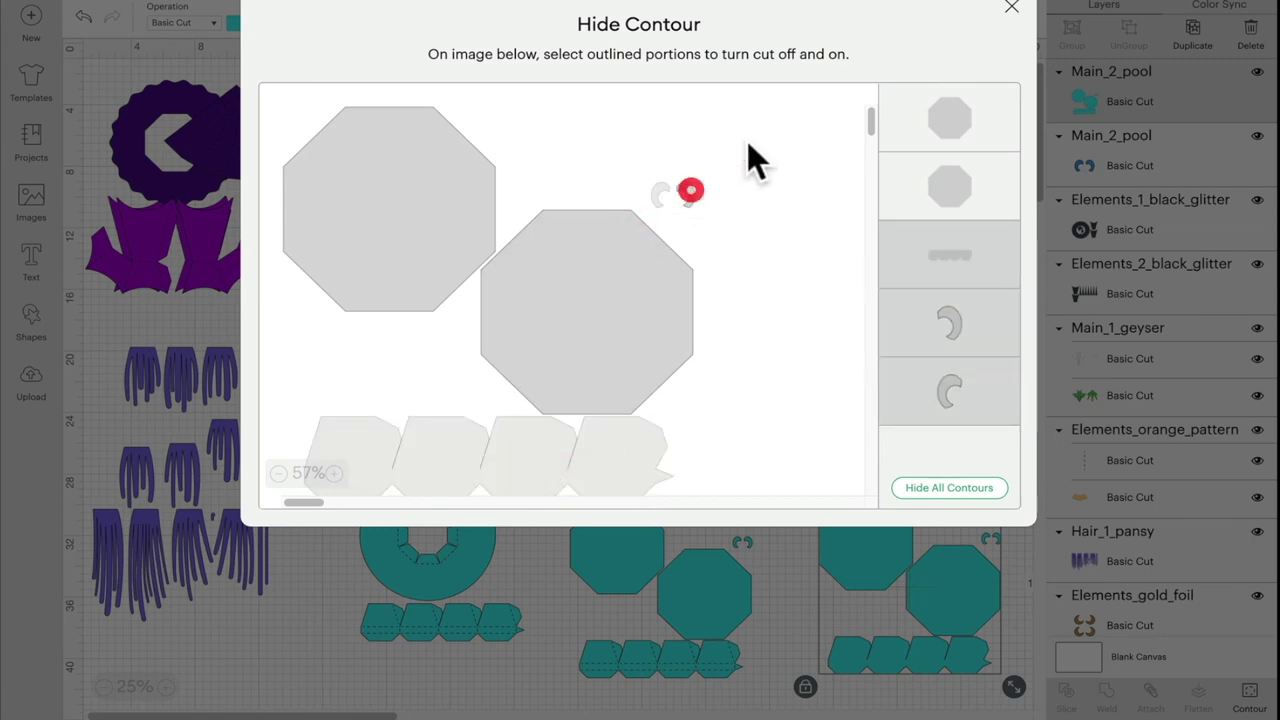
click(1012, 8)
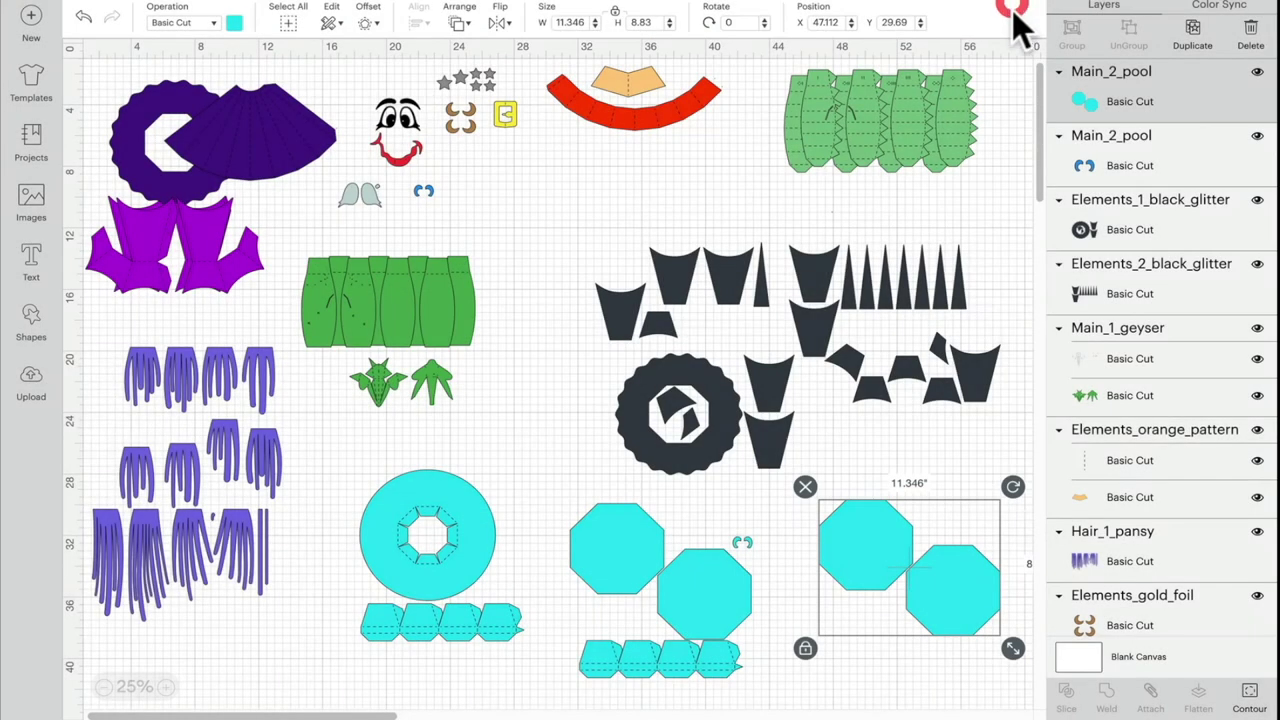
- Duplicate the octagon pair, place the copy up and to the right of it, and hide the copy's lower octagon
drag(952, 588, 924, 598)
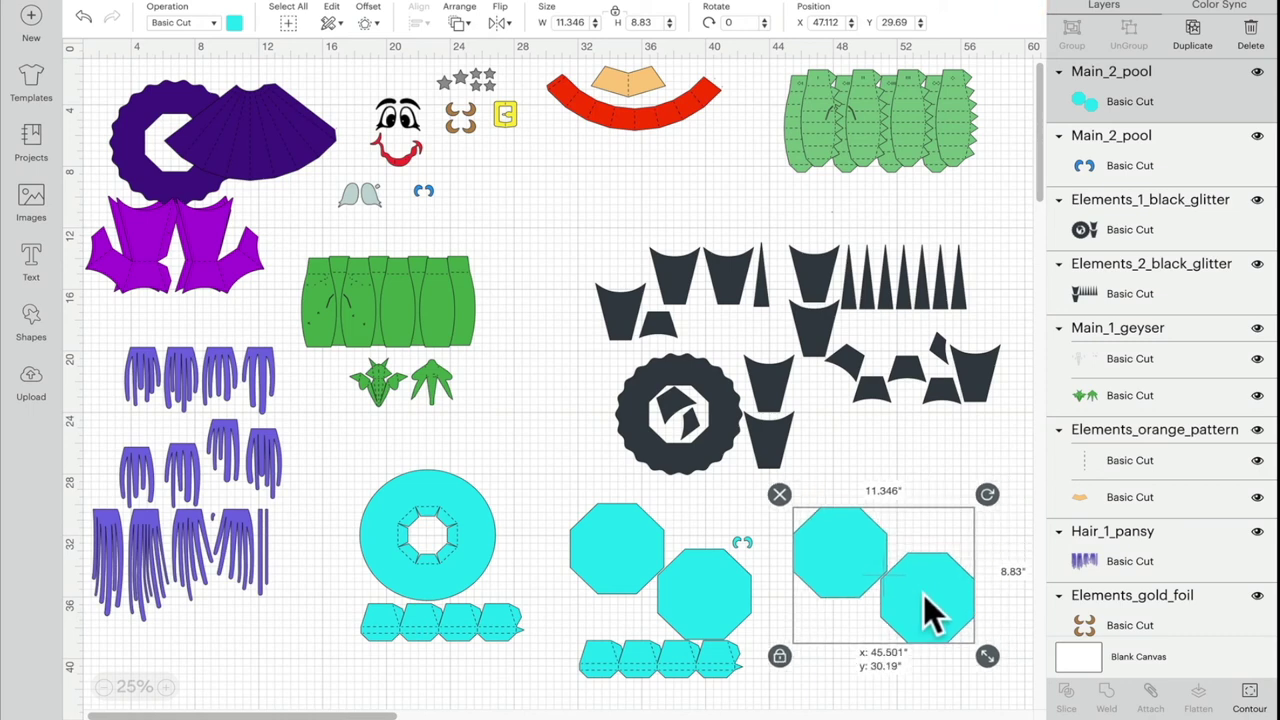
click(1193, 36)
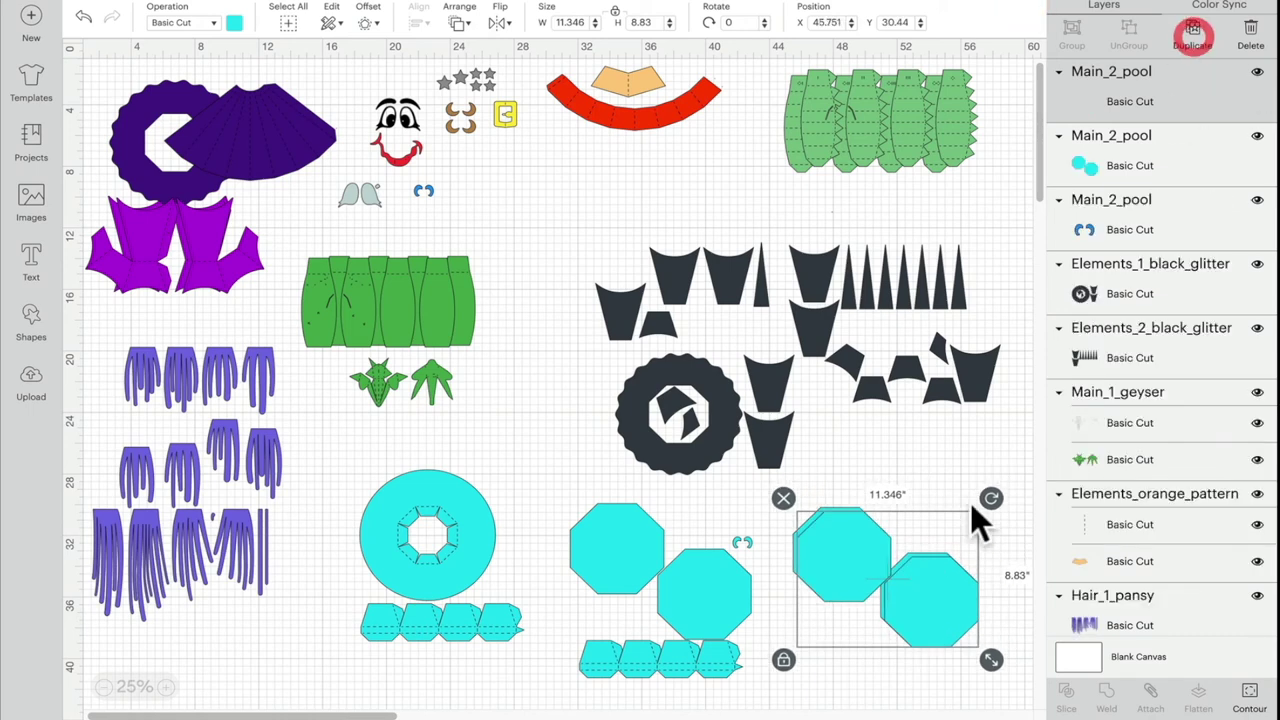
drag(920, 615, 983, 553)
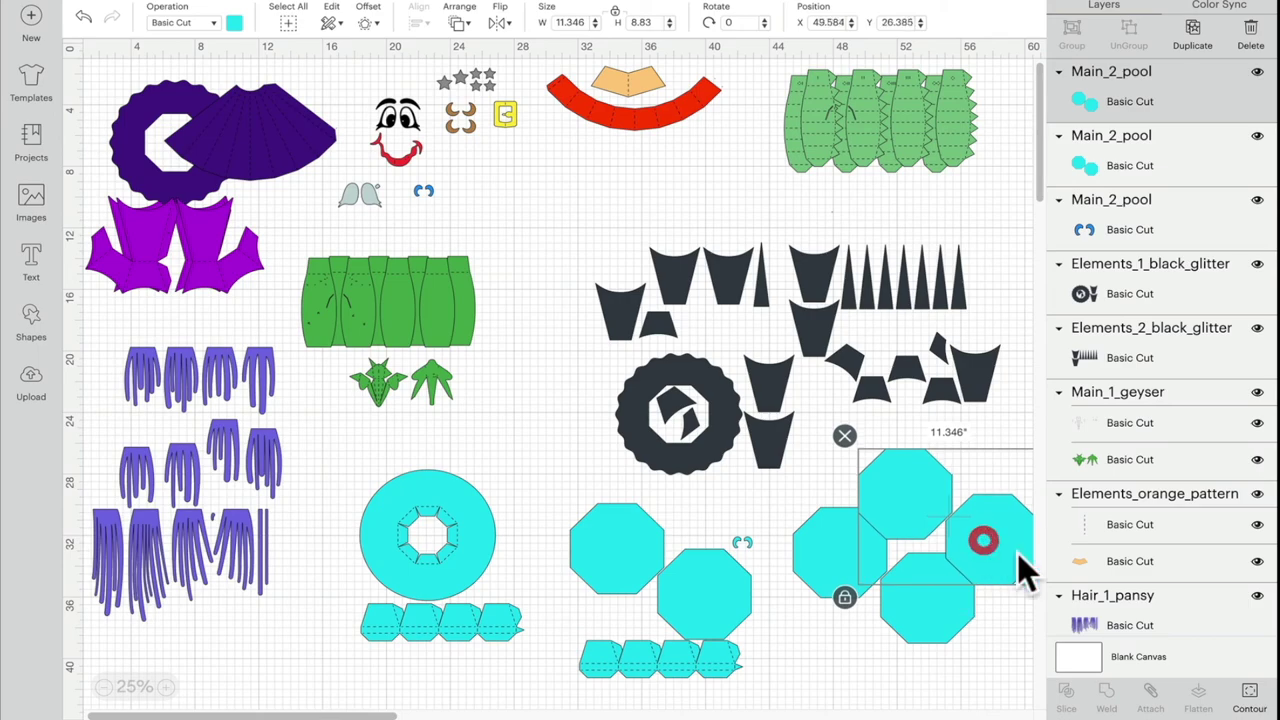
click(1252, 698)
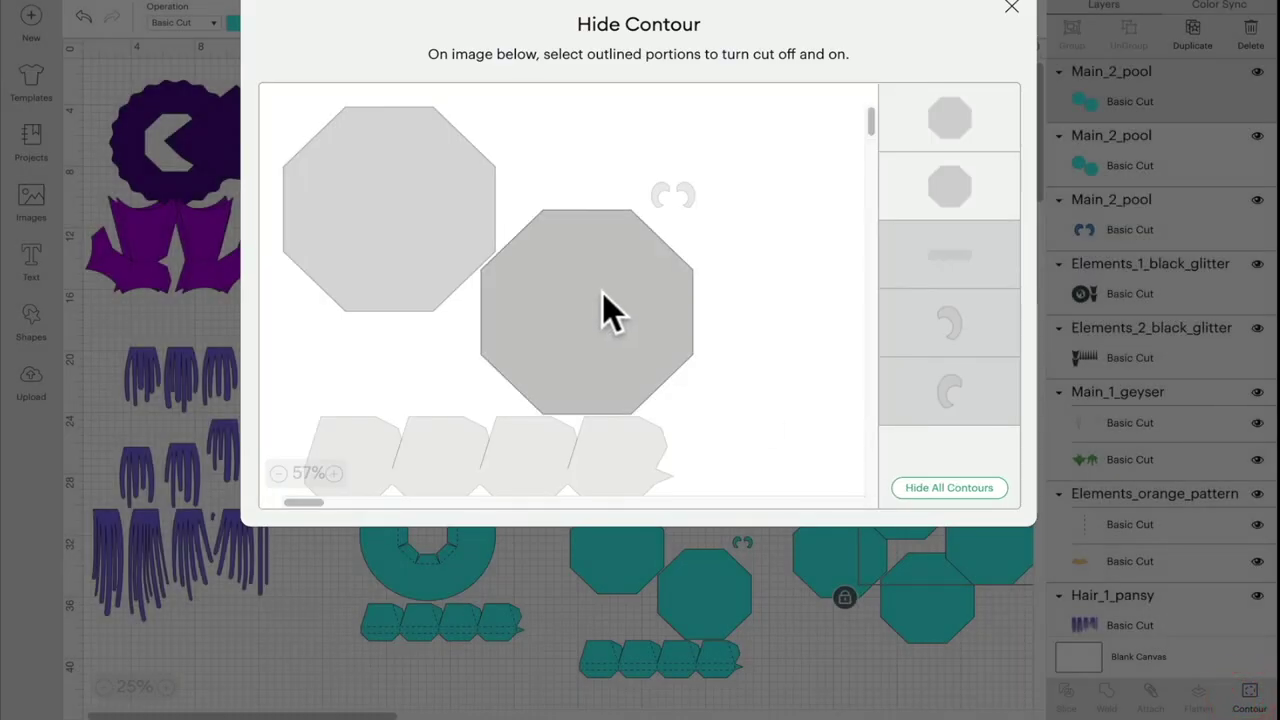
click(602, 292)
click(1010, 10)
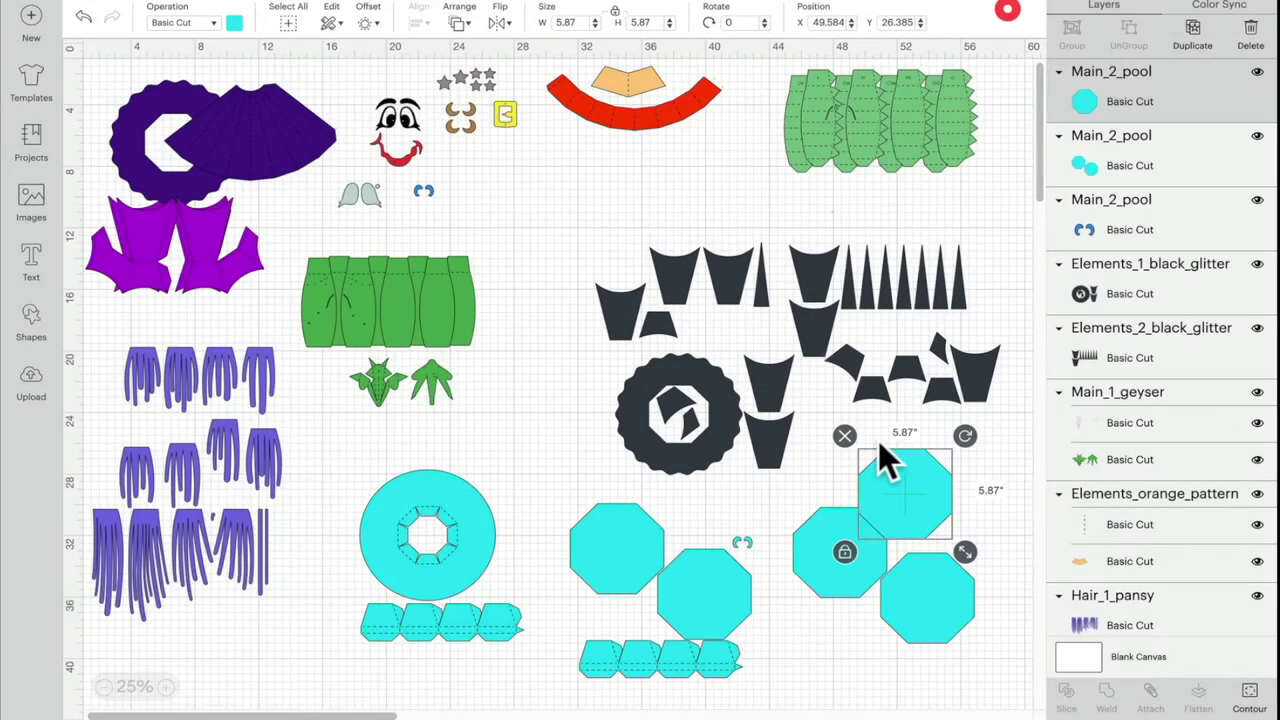
- Hide the upper octagon in the remaining pair and place the two single octagons side by side below the black pieces
click(828, 589)
click(1250, 700)
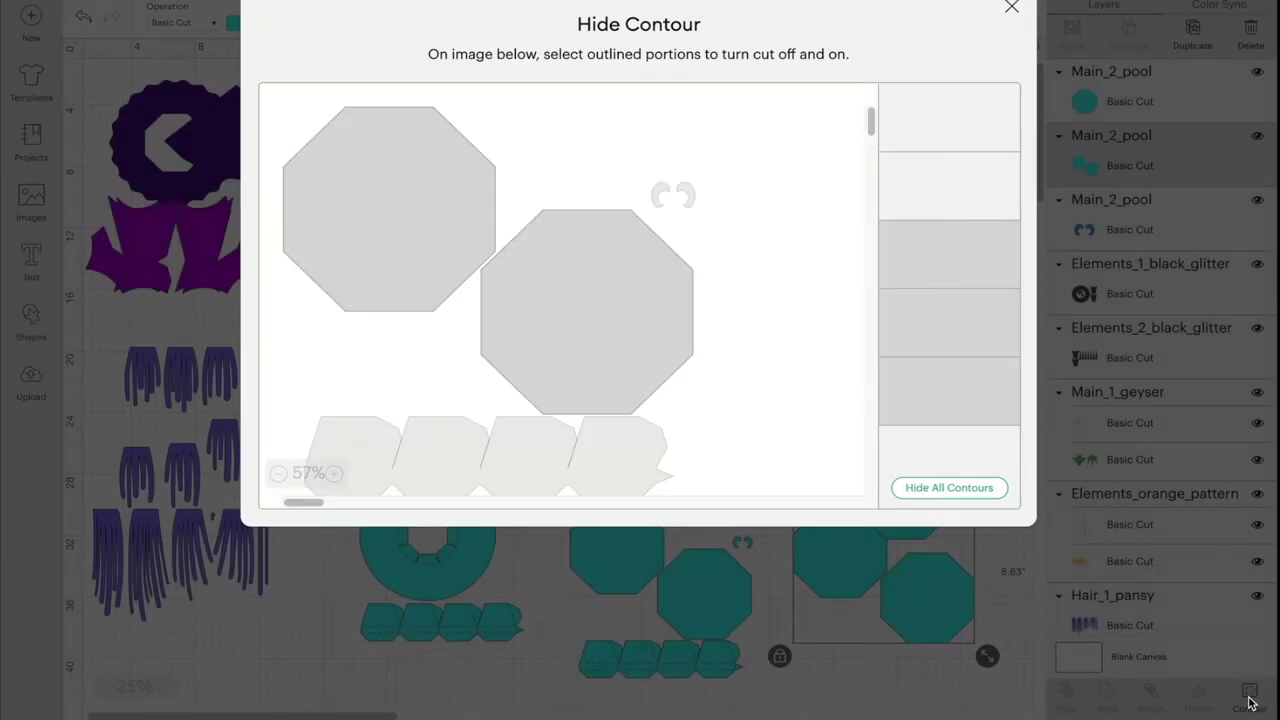
click(400, 174)
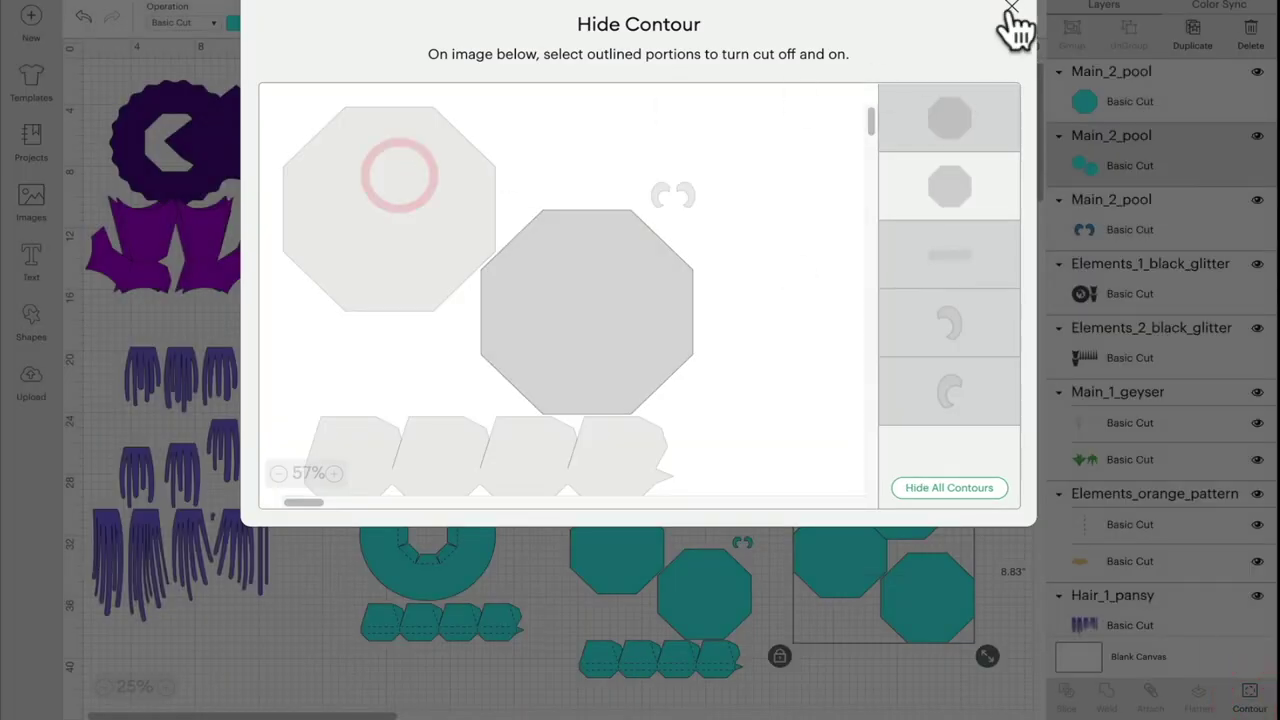
click(1010, 10)
click(871, 500)
drag(974, 544, 1010, 489)
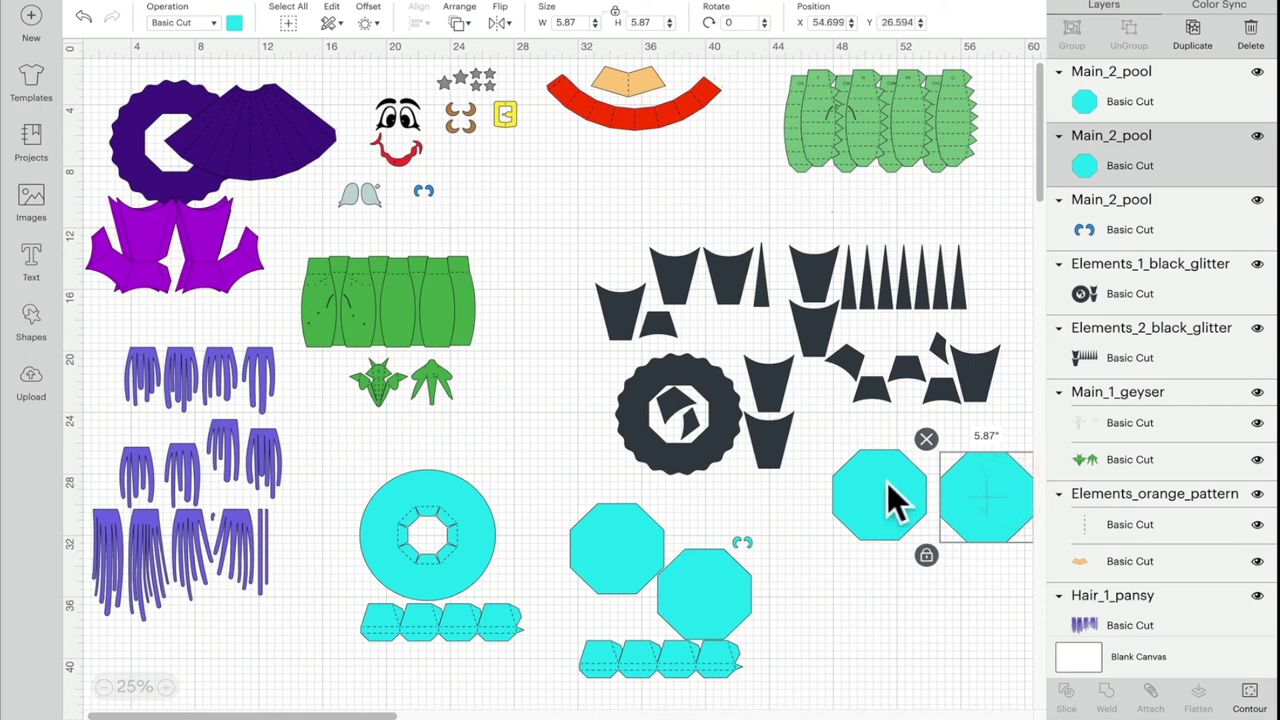
- Hide both octagons and the two small curved pieces in the original Main_2_pool cut layer, keeping only the toothed strip with its folds
drag(718, 612, 728, 600)
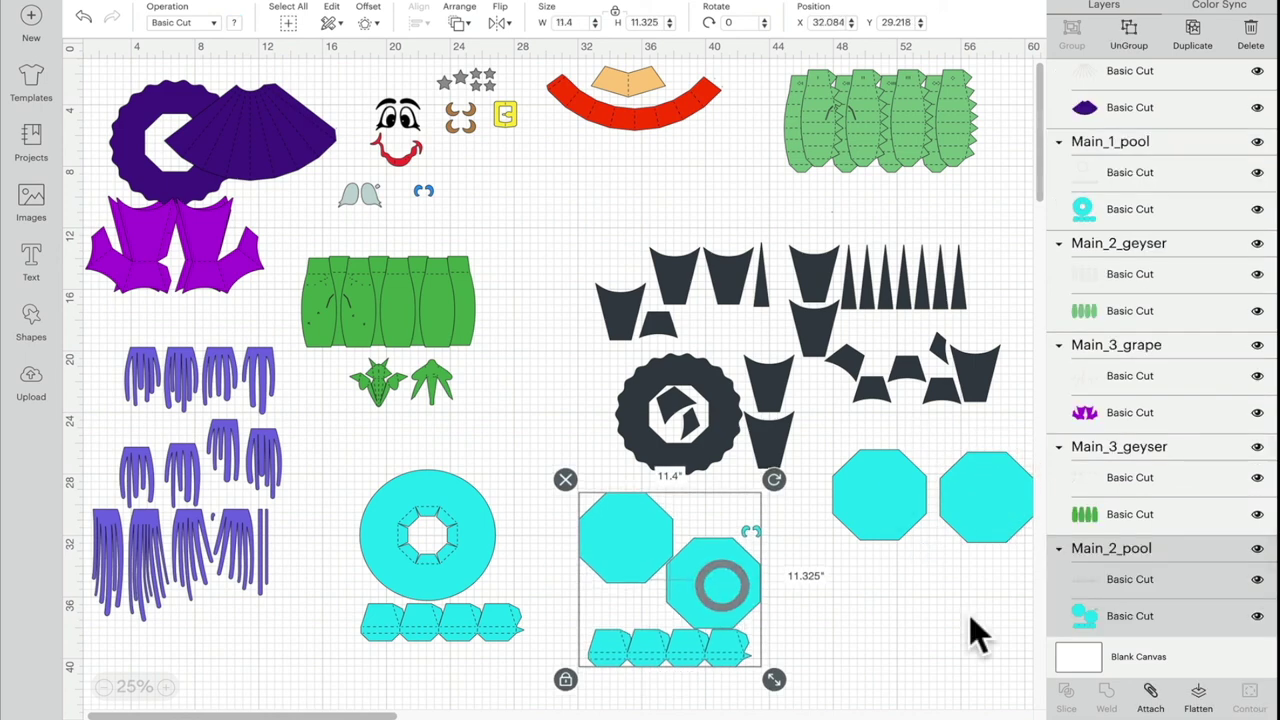
click(1137, 620)
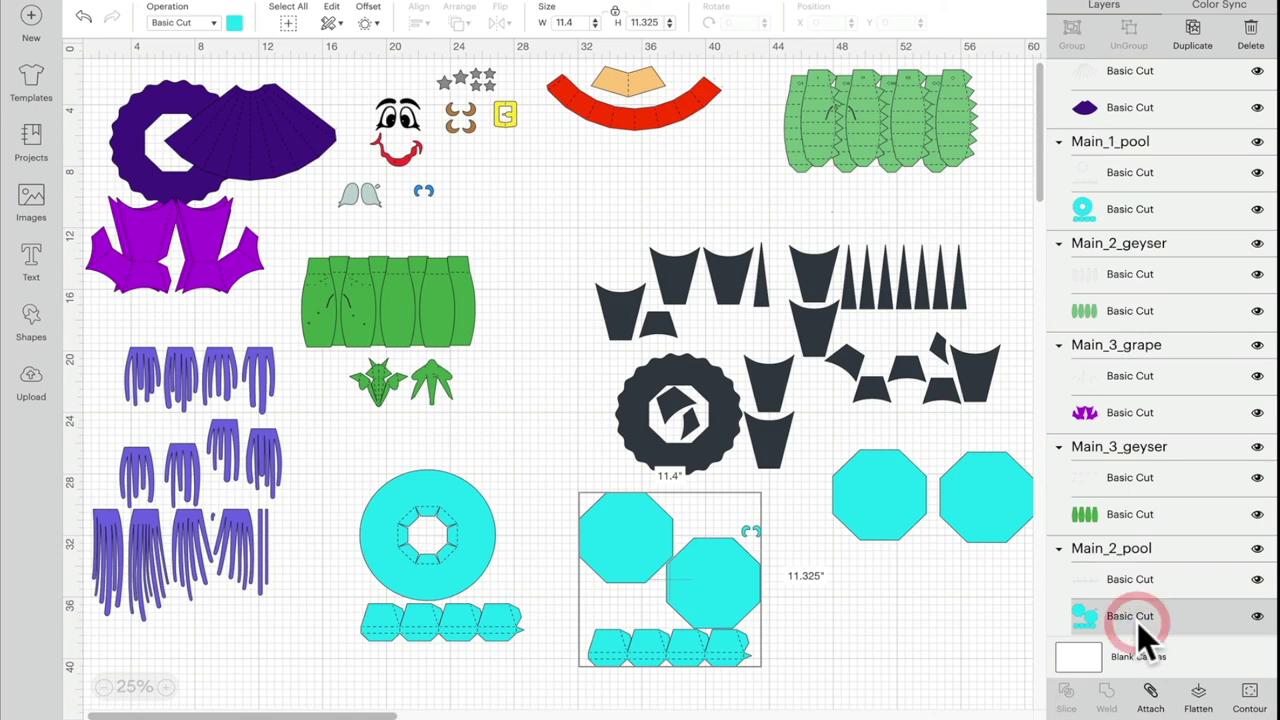
click(1250, 697)
click(623, 311)
click(470, 222)
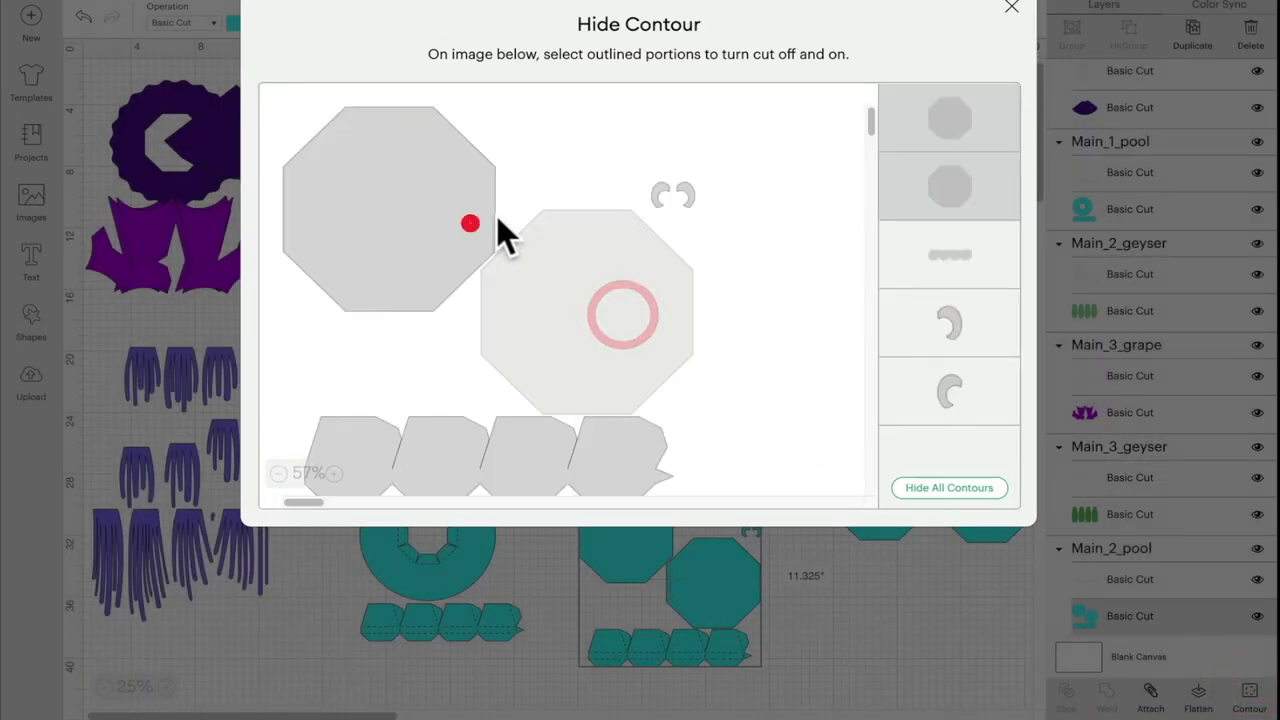
click(654, 189)
click(686, 193)
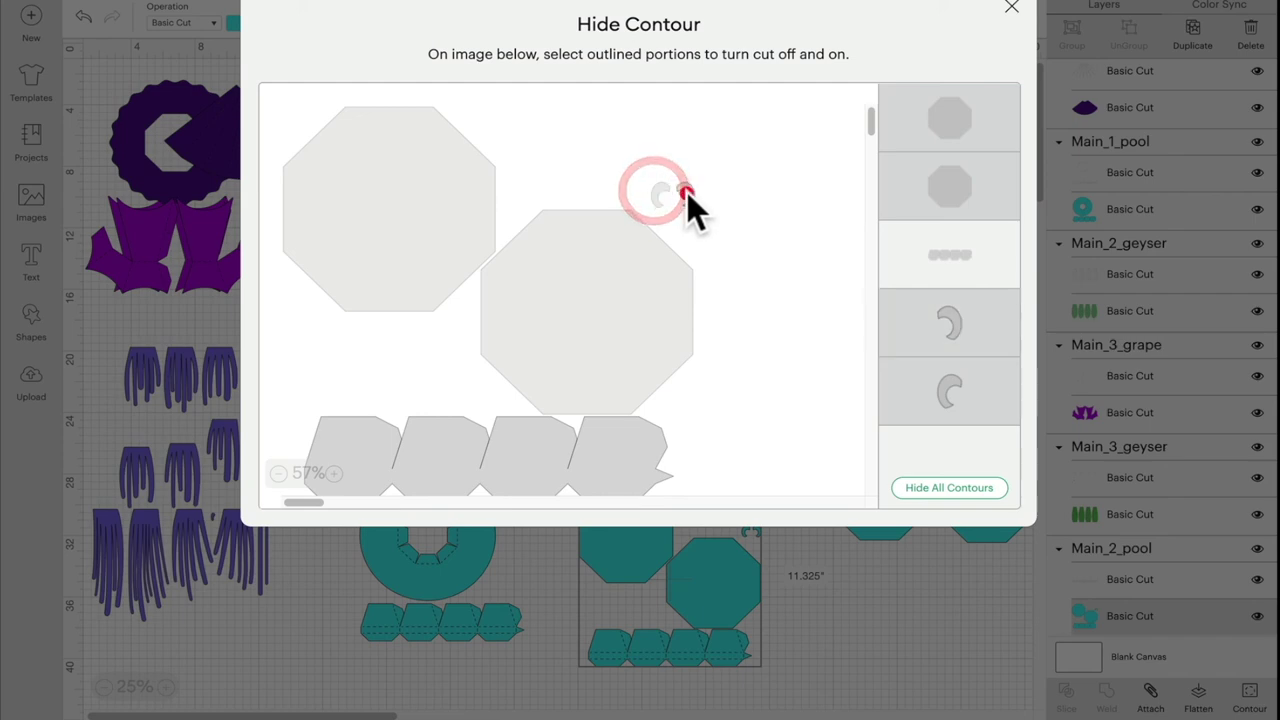
click(1018, 18)
- Duplicate the toothed strip with its fold lines, stack the copy directly below it, and move both strips toward the octagons
drag(682, 652, 683, 596)
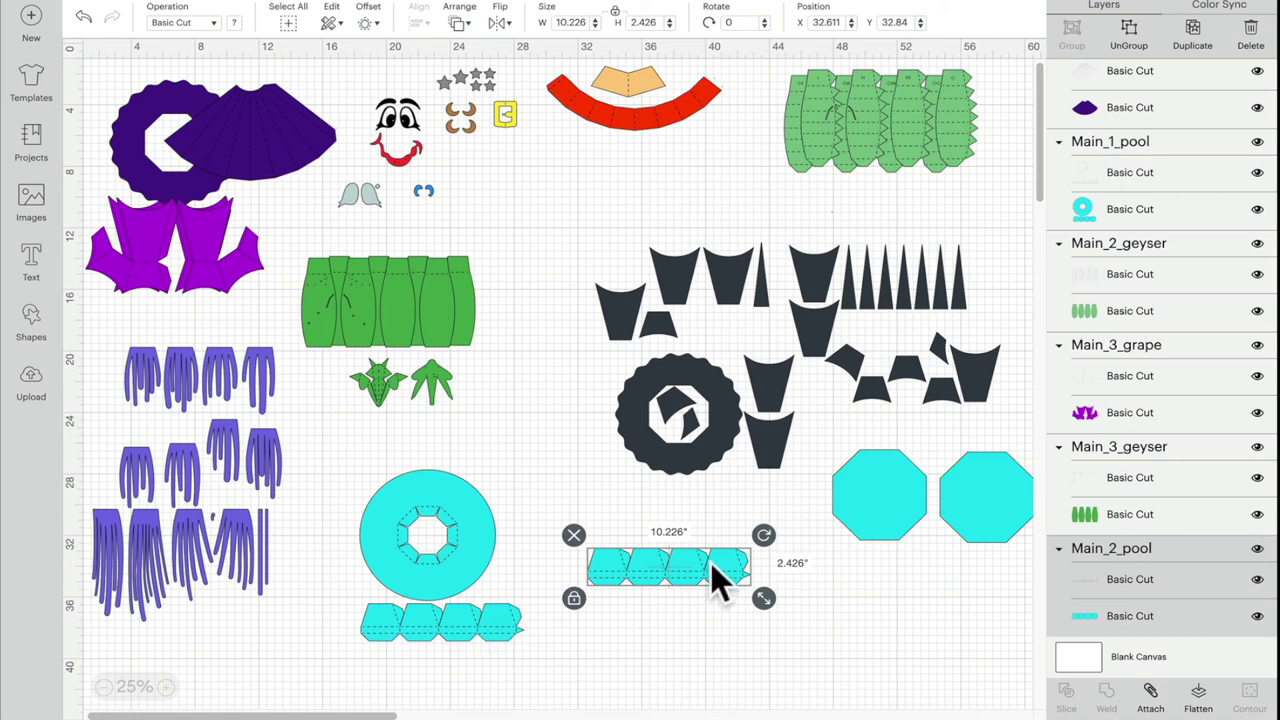
click(1193, 30)
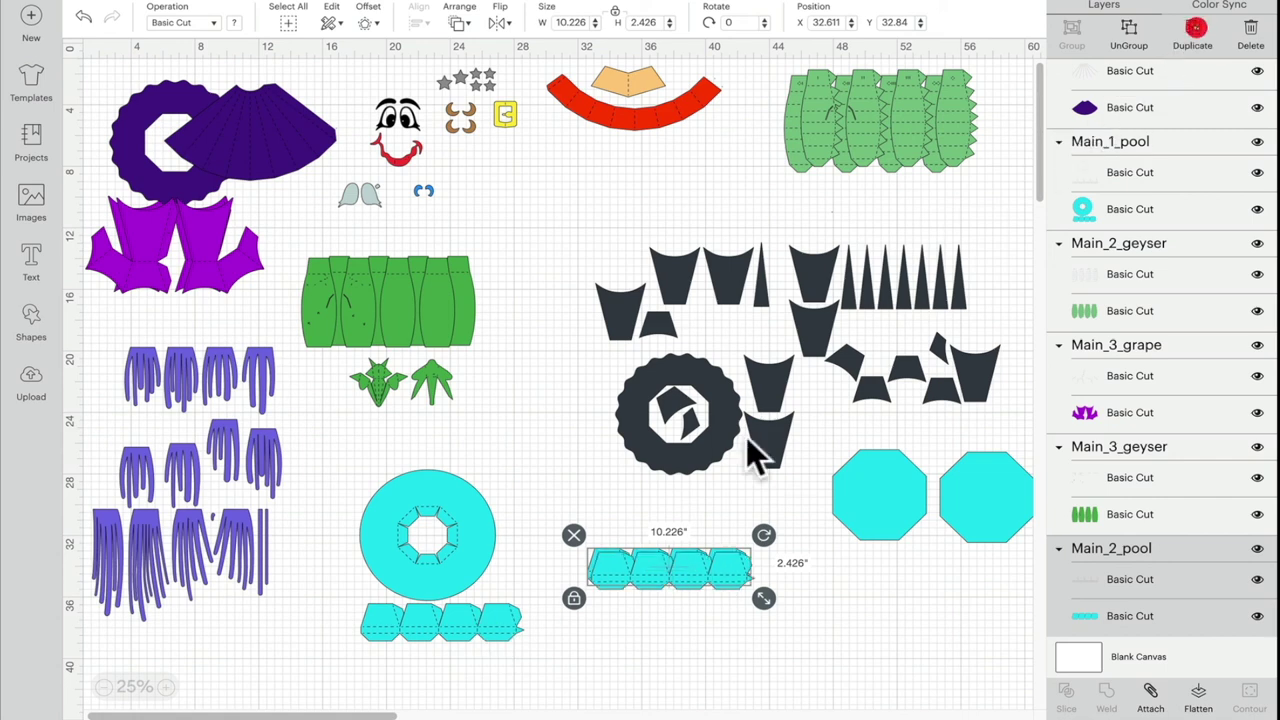
drag(686, 576, 682, 612)
drag(575, 518, 768, 608)
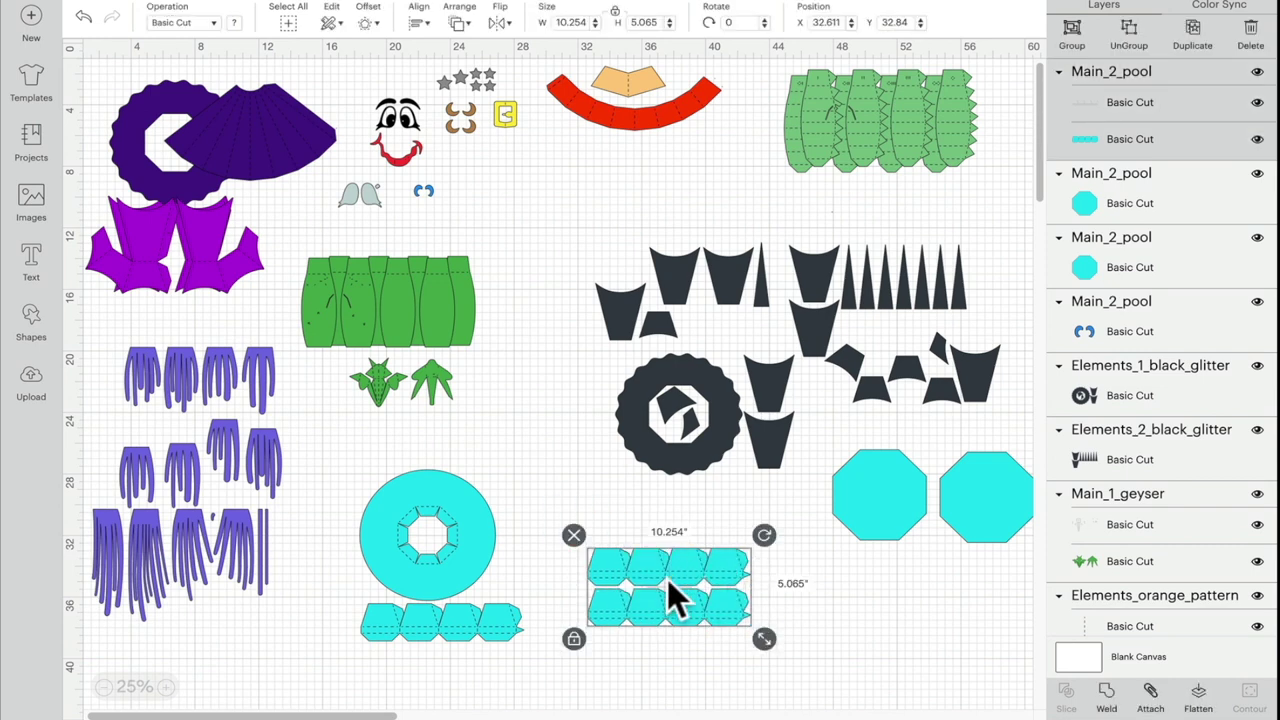
drag(670, 585, 784, 604)
click(578, 573)
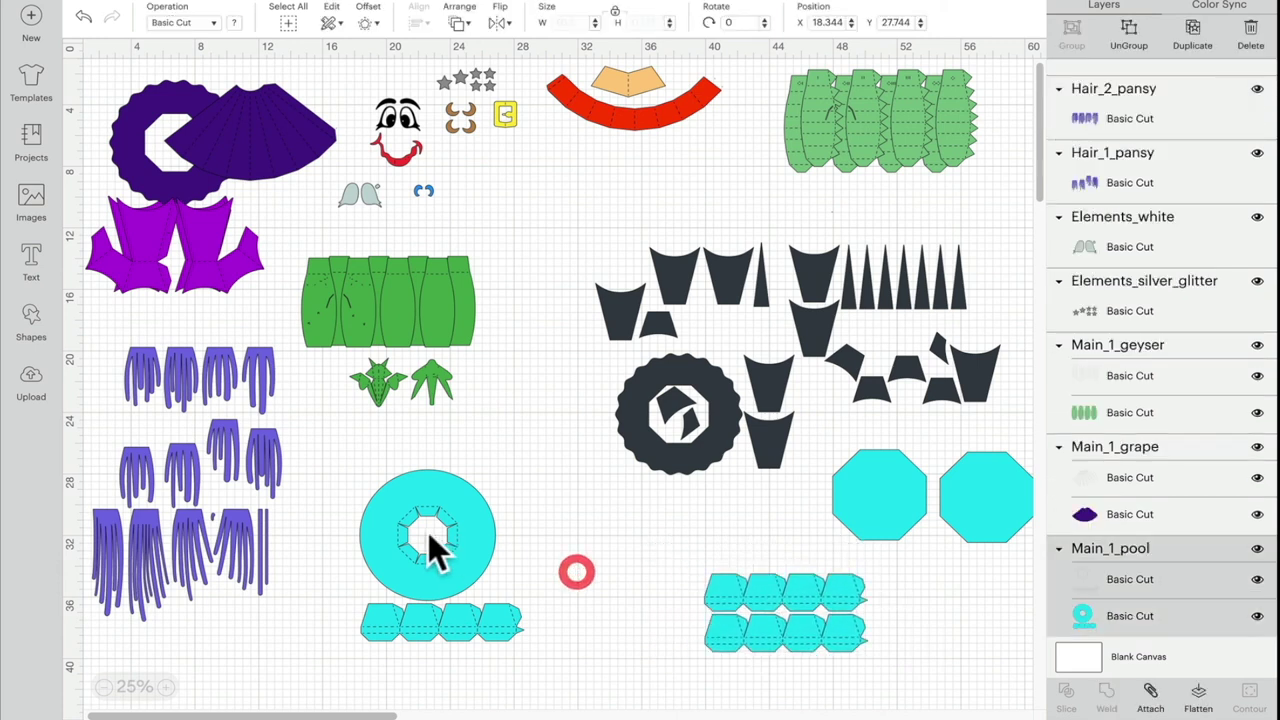
- Hide all contours in Main_1_pool's fold-line layer, restoring the dashes of the octagon around the ring's central hole
click(428, 532)
click(1135, 579)
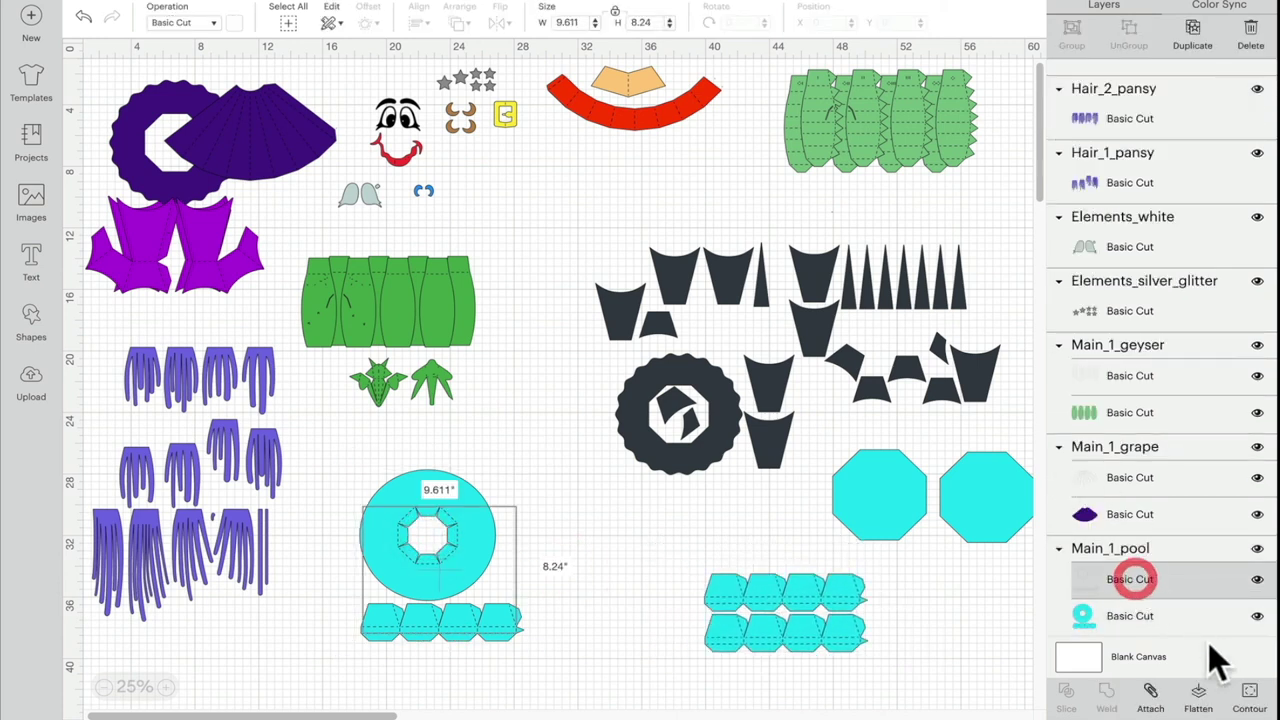
click(1248, 692)
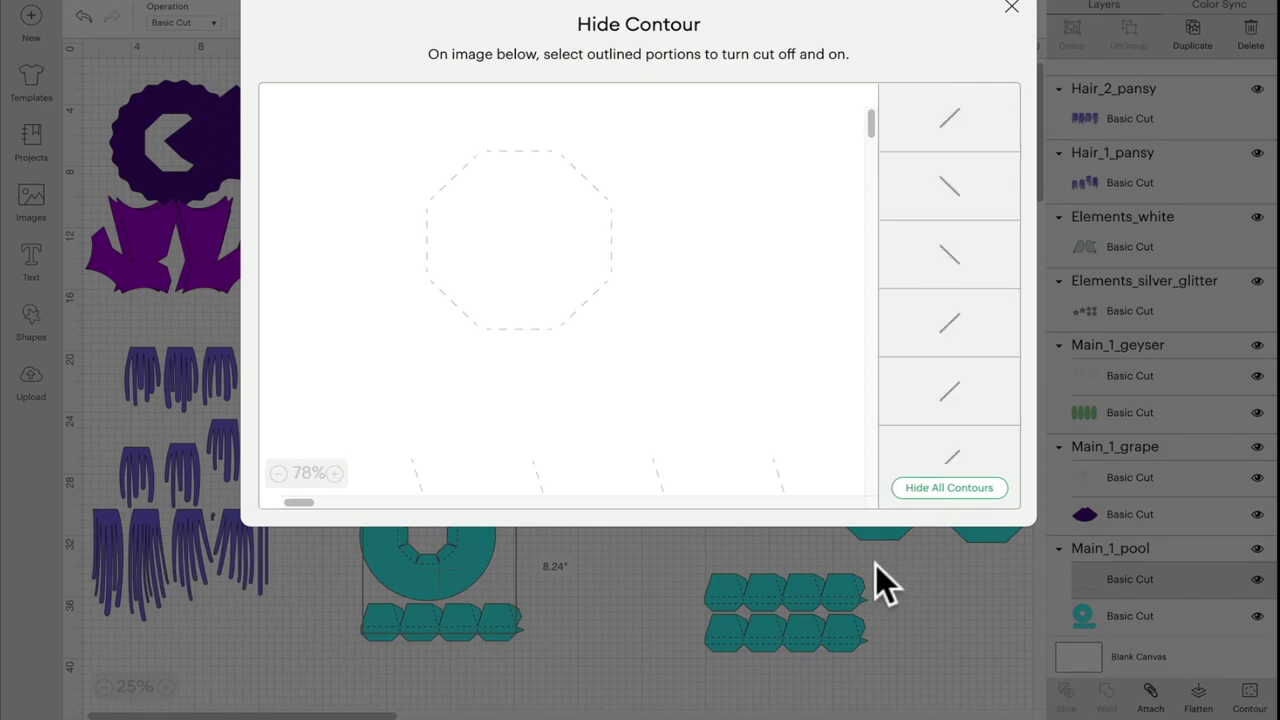
click(940, 488)
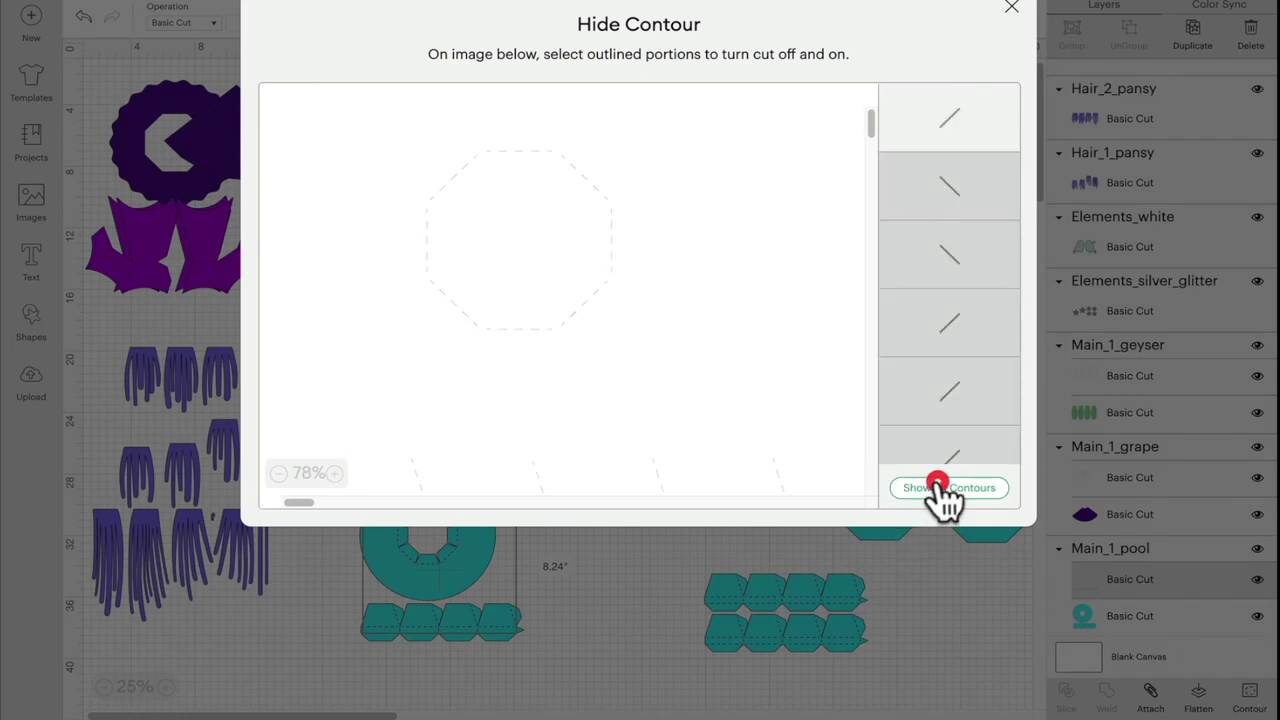
click(575, 167)
click(585, 178)
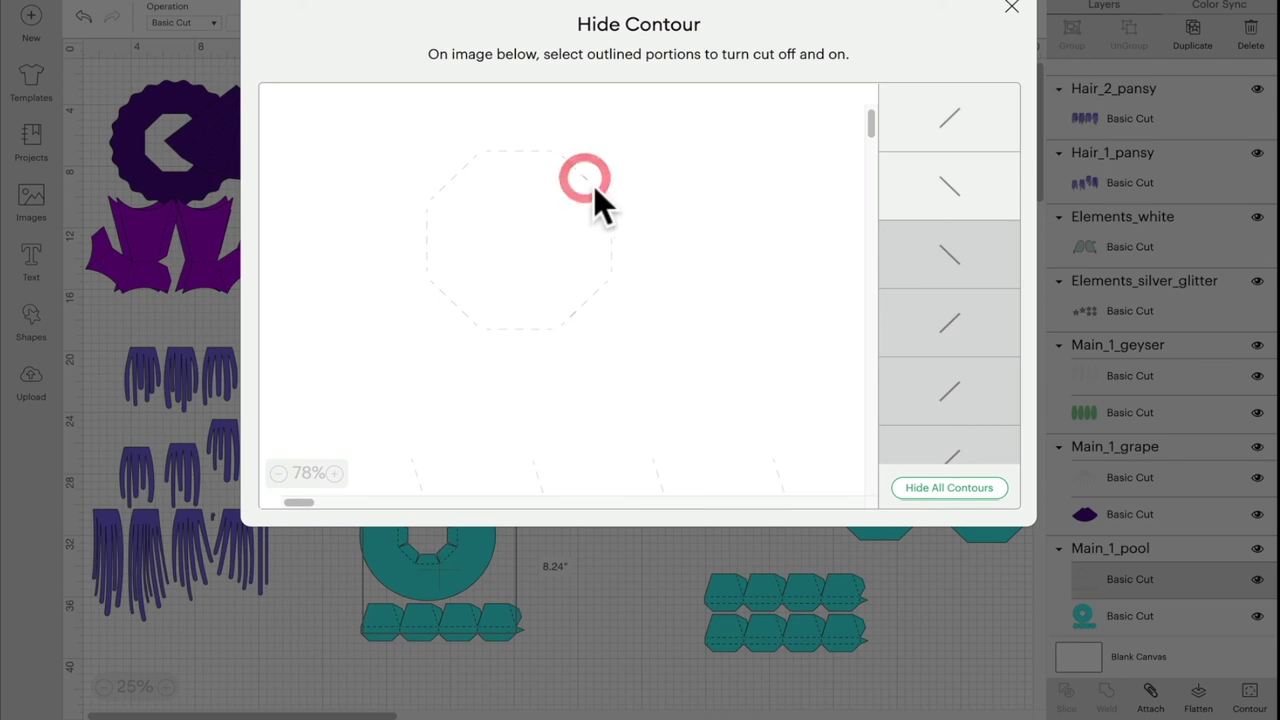
click(594, 188)
click(600, 200)
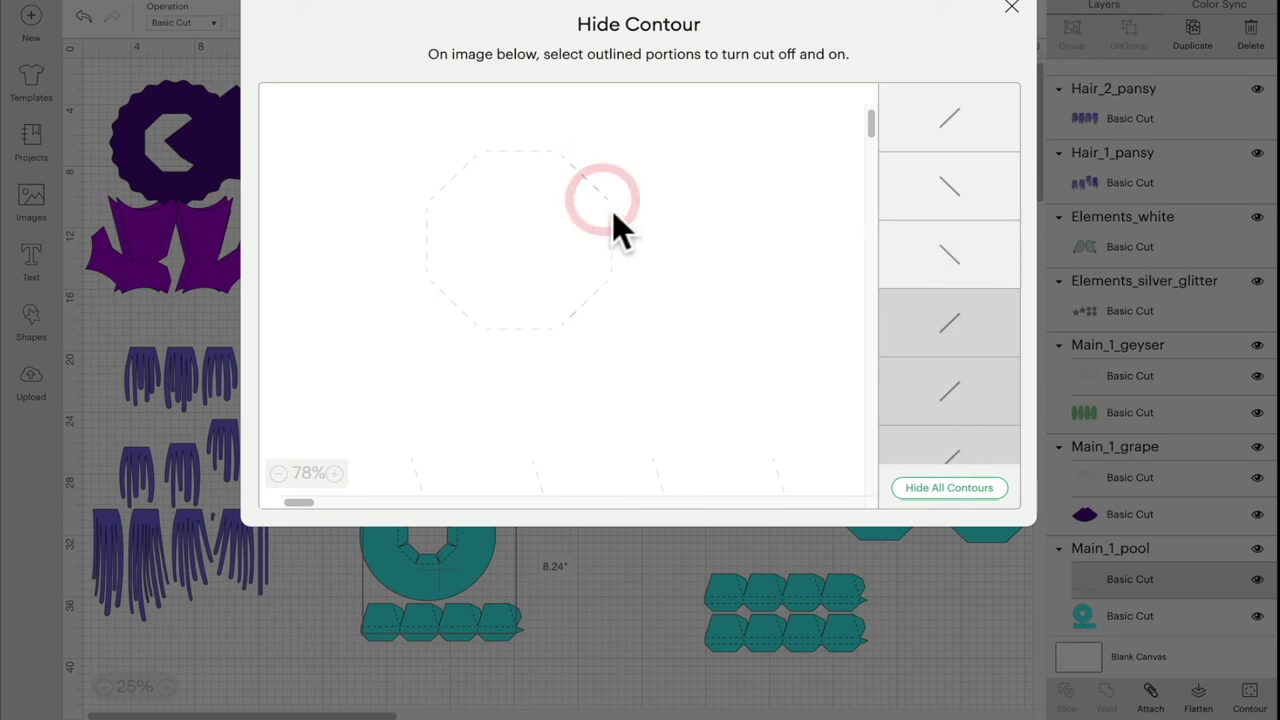
click(610, 211)
click(612, 236)
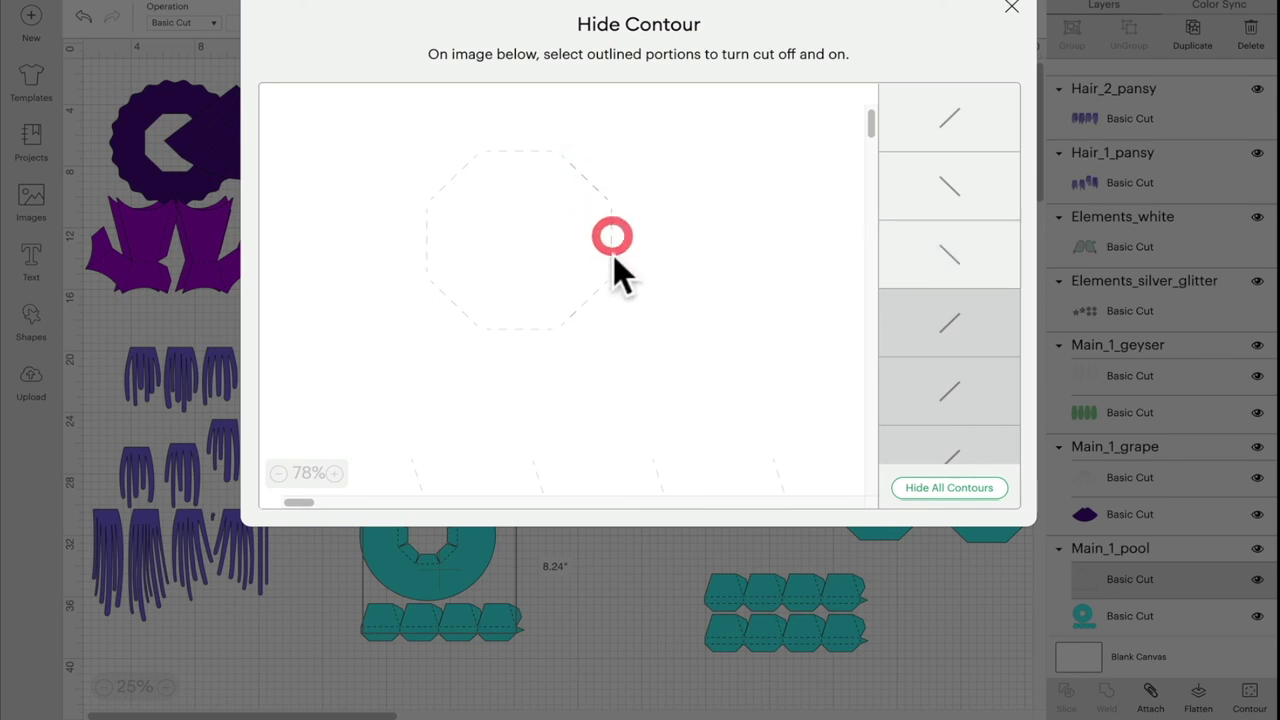
click(612, 252)
click(1012, 10)
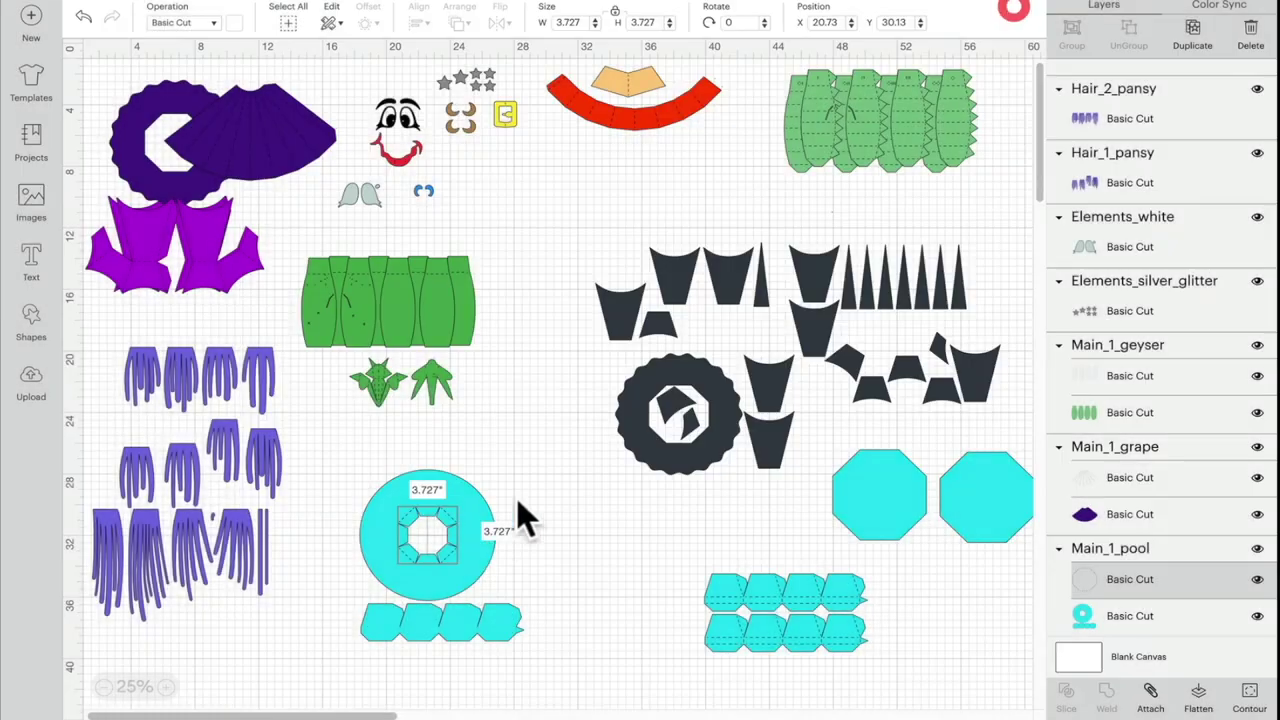
- Hide the toothed strip in the Main_1_pool cut layer and move the remaining ring with its folds slightly down and right
click(509, 612)
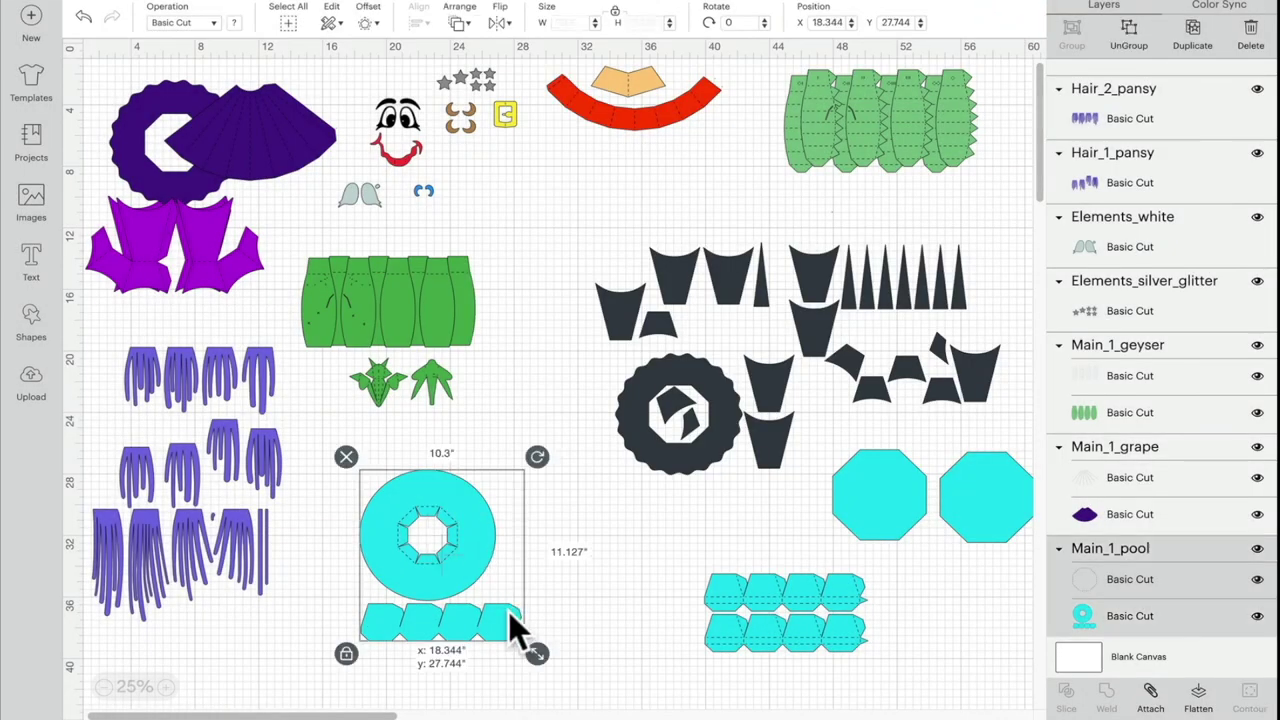
click(1165, 615)
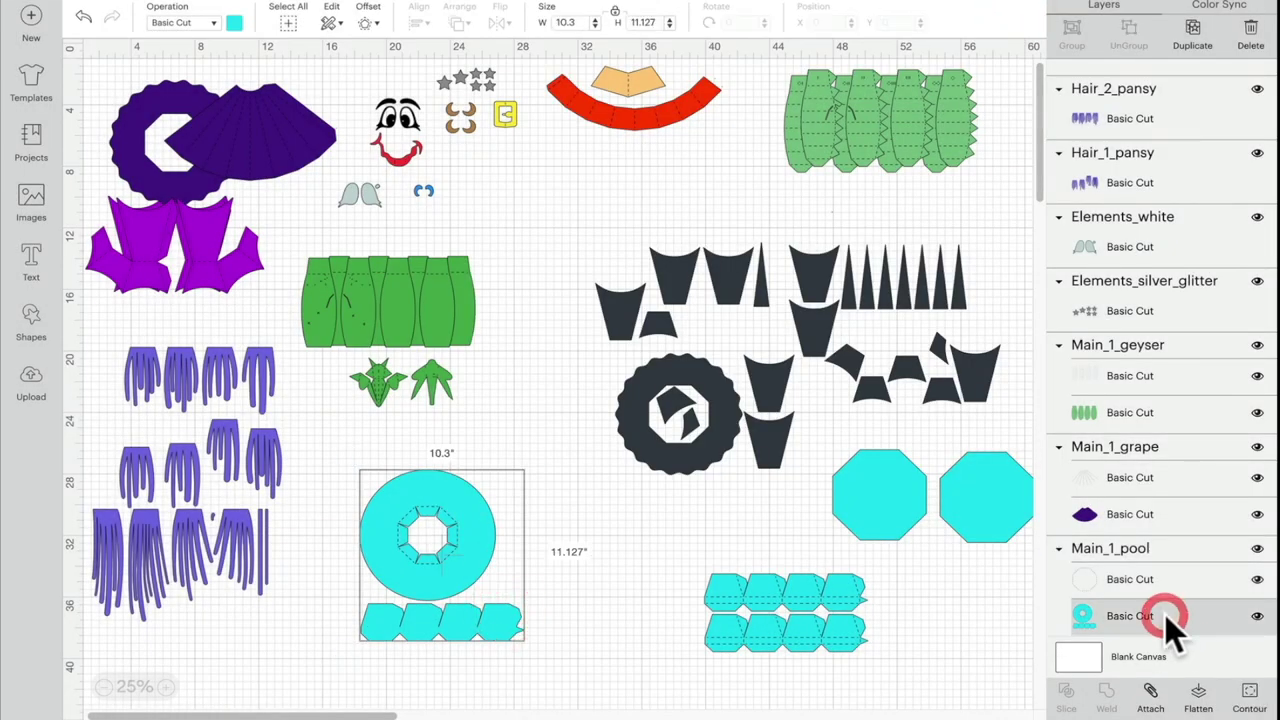
click(1250, 700)
click(614, 466)
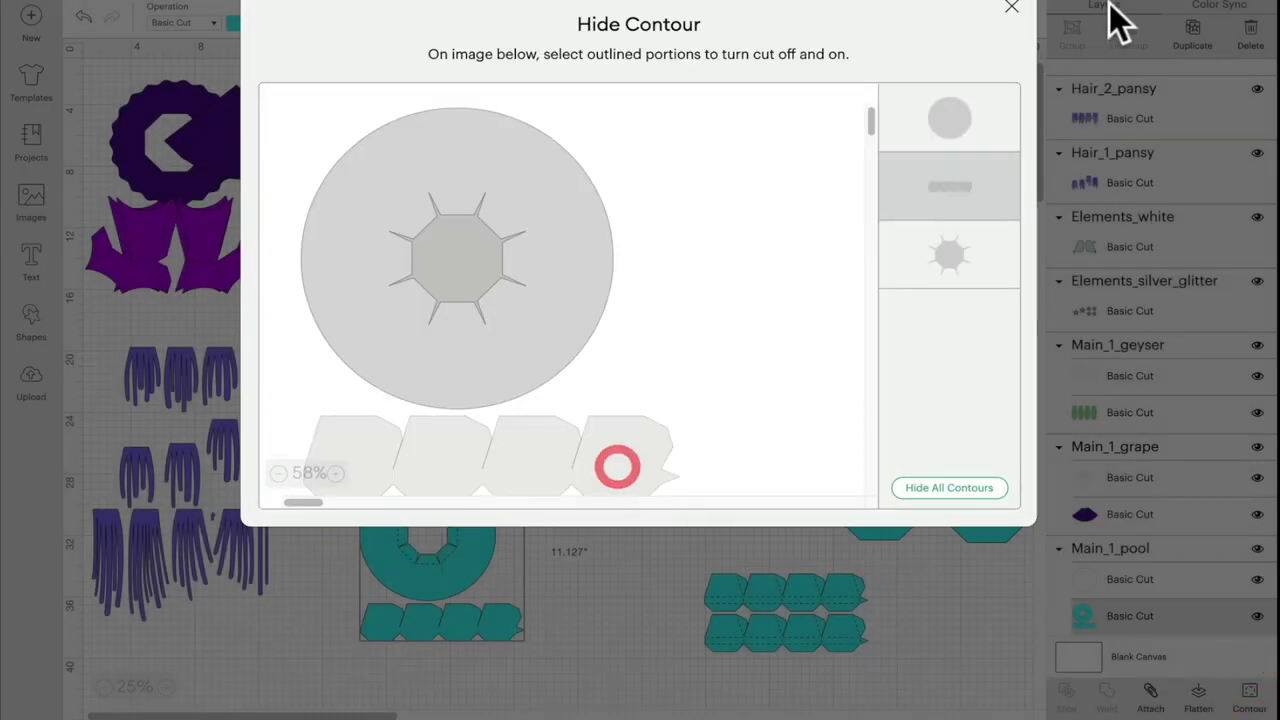
click(1013, 10)
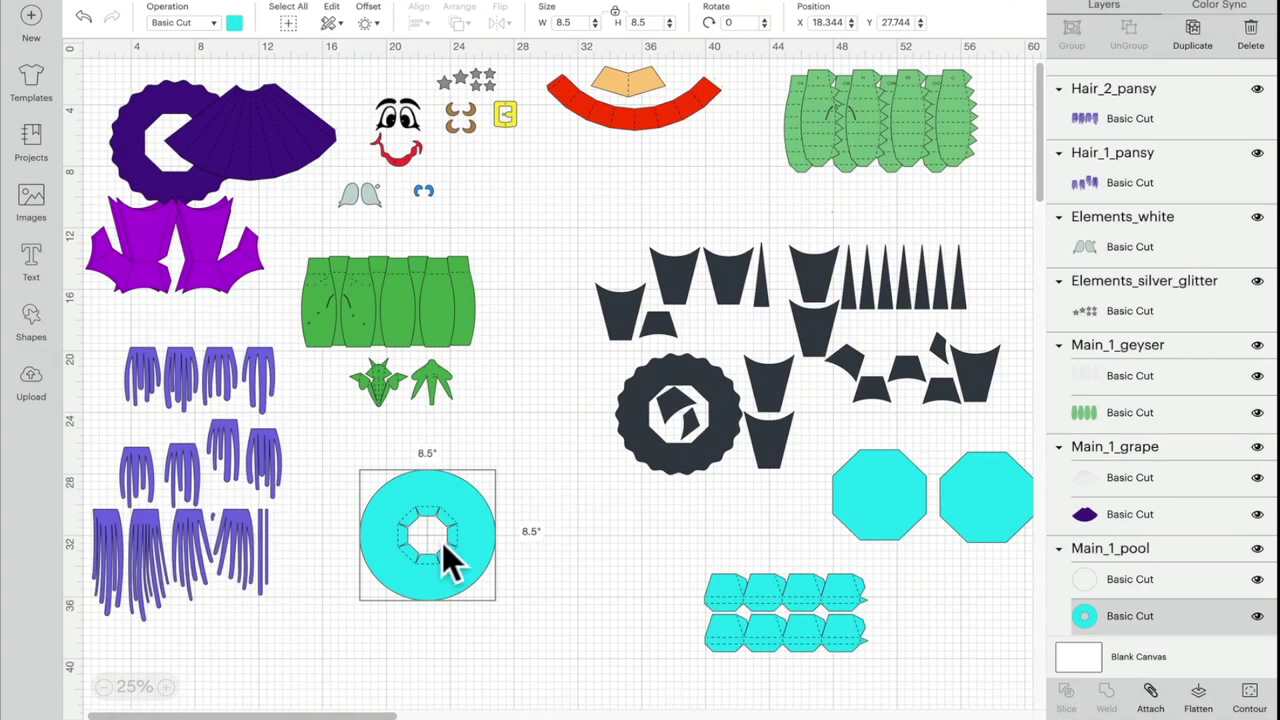
drag(443, 542, 486, 586)
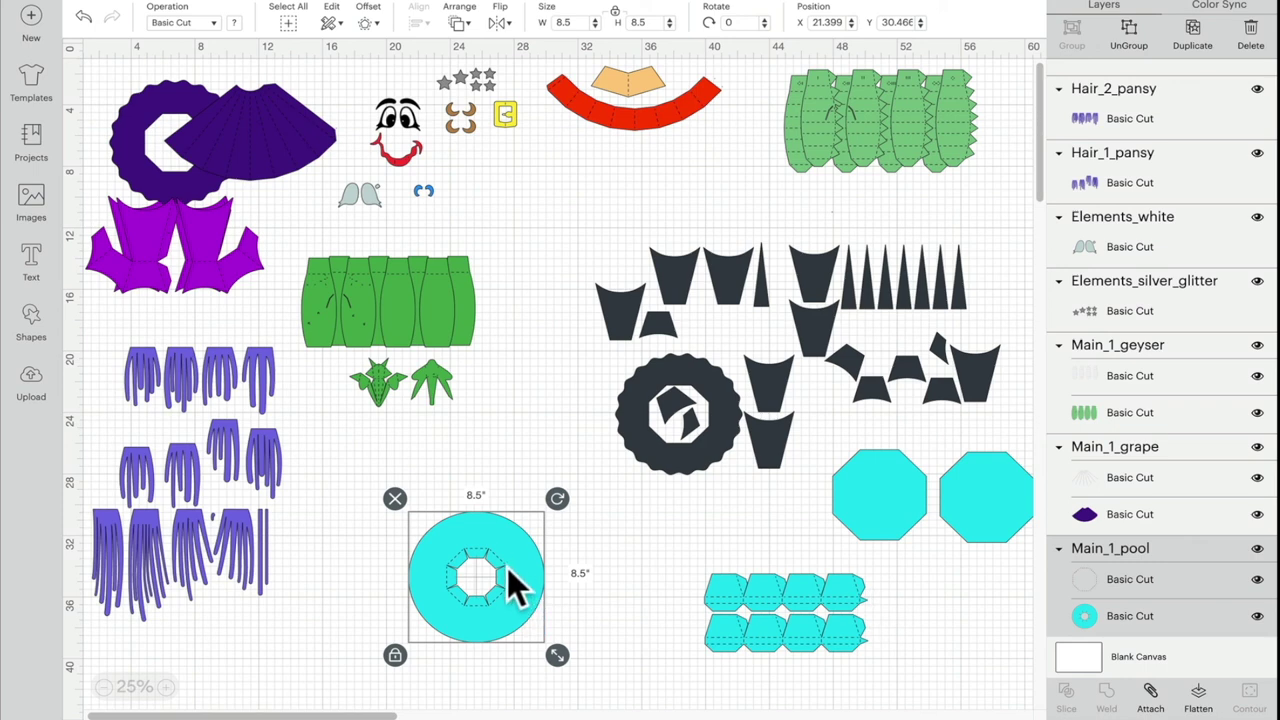
- Move the cyan ring with its folds slightly down, and shift the scalloped dark purple ring slightly left and down
drag(513, 588, 508, 600)
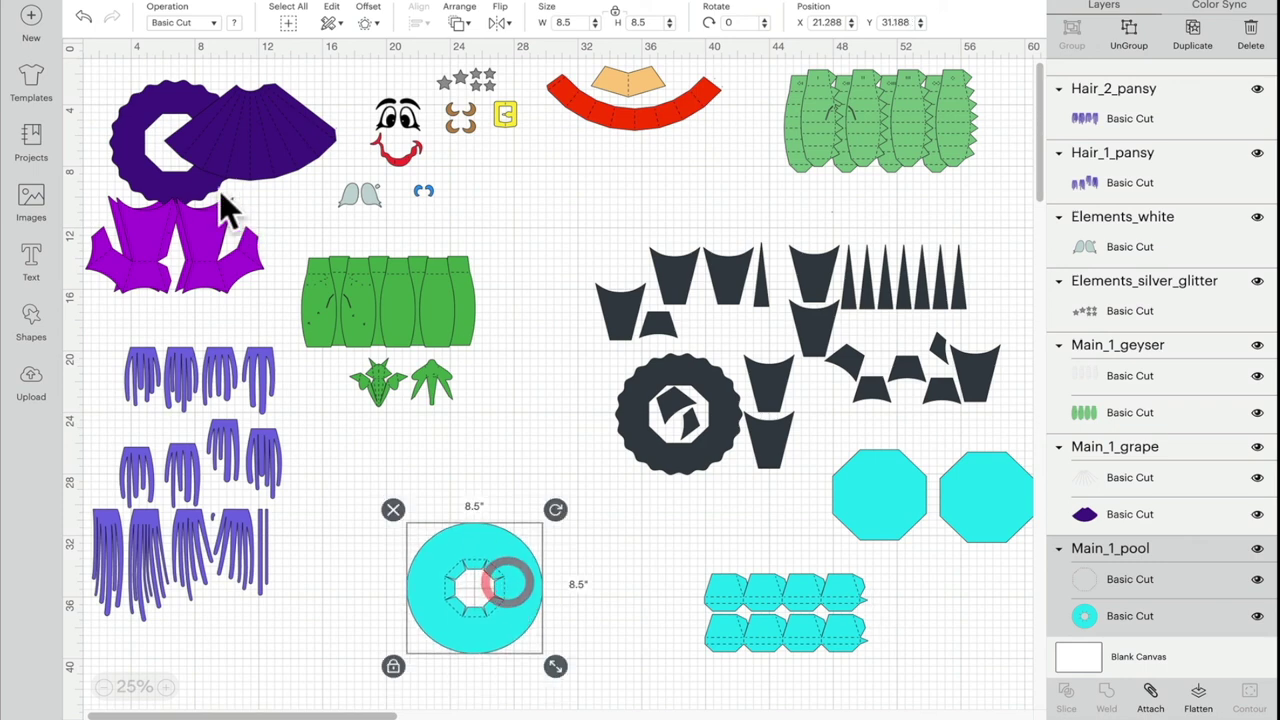
click(126, 116)
drag(126, 114, 119, 124)
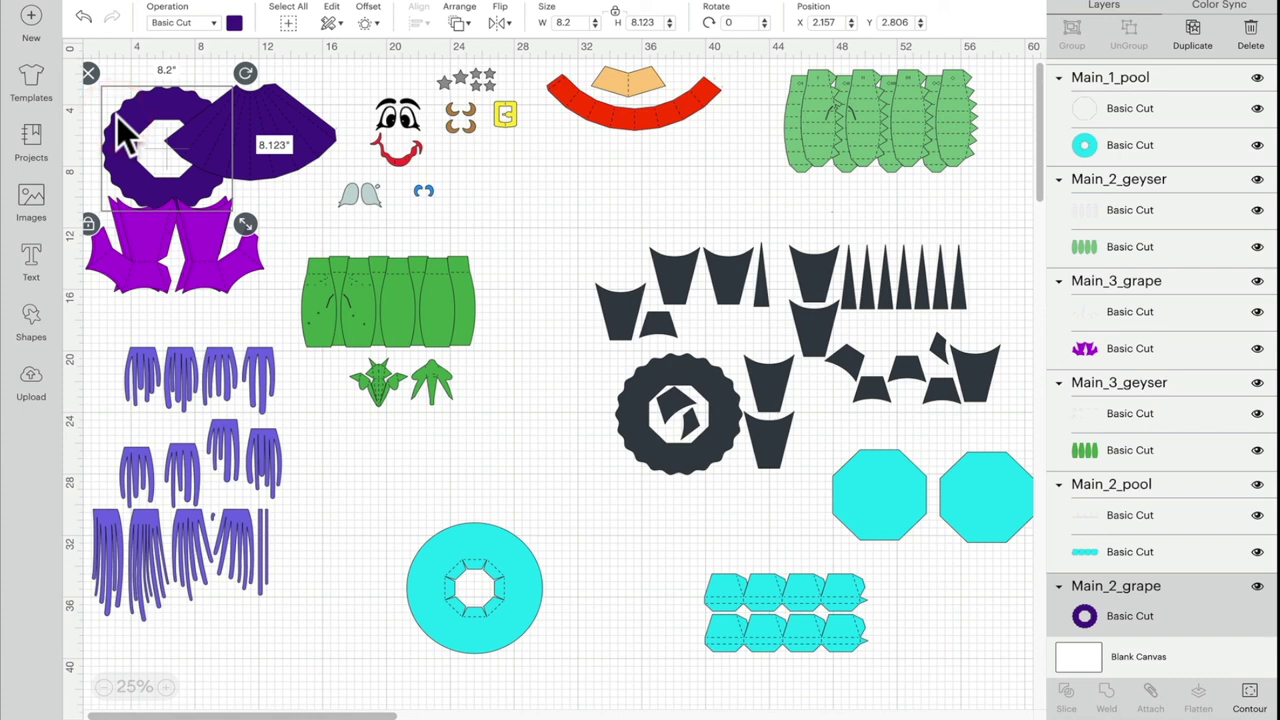
- Move the Main_1_geyser pieces clear of the overlapping Main_2_geyser pieces, and attach each group's fold lines to its cut layer
click(882, 113)
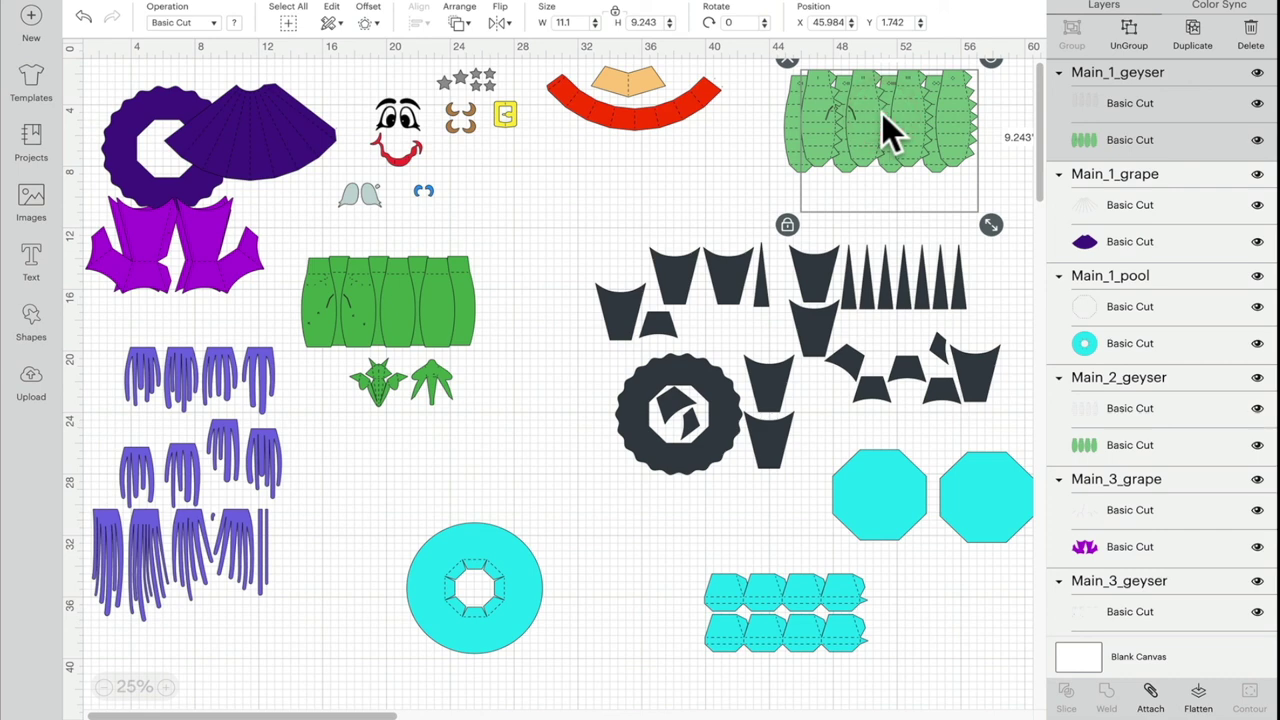
drag(882, 113, 696, 182)
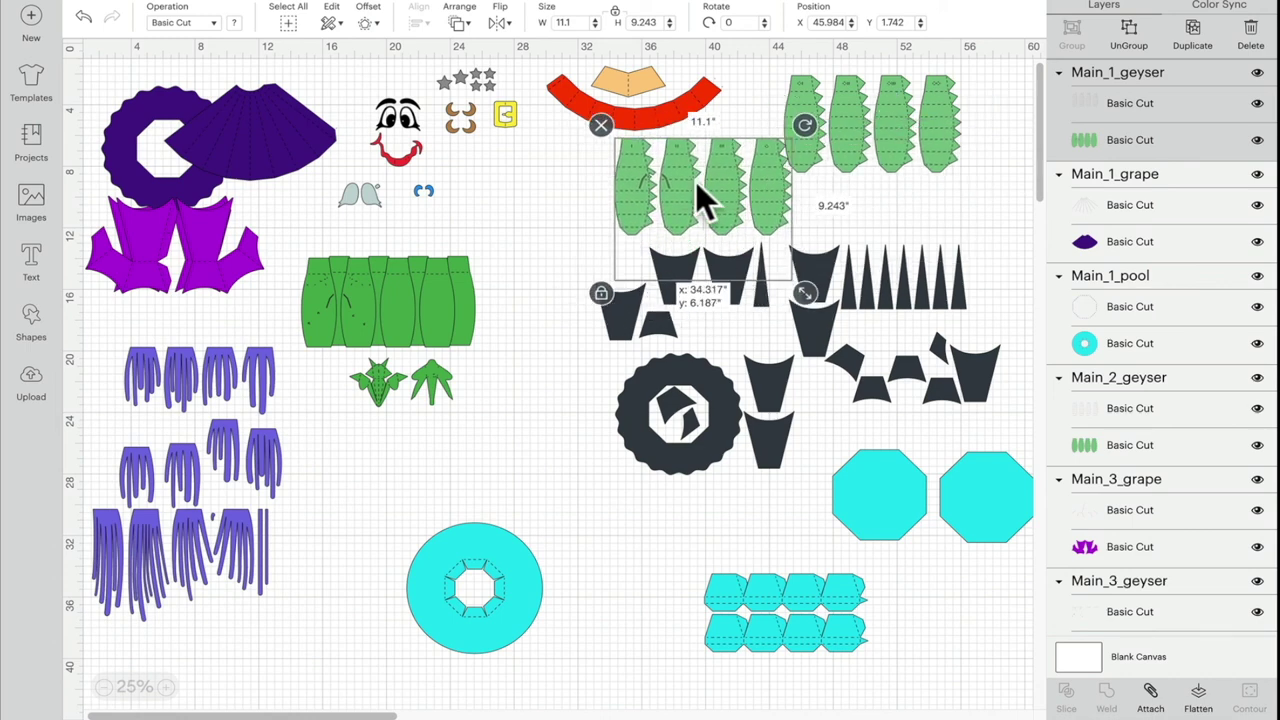
click(1155, 700)
click(932, 114)
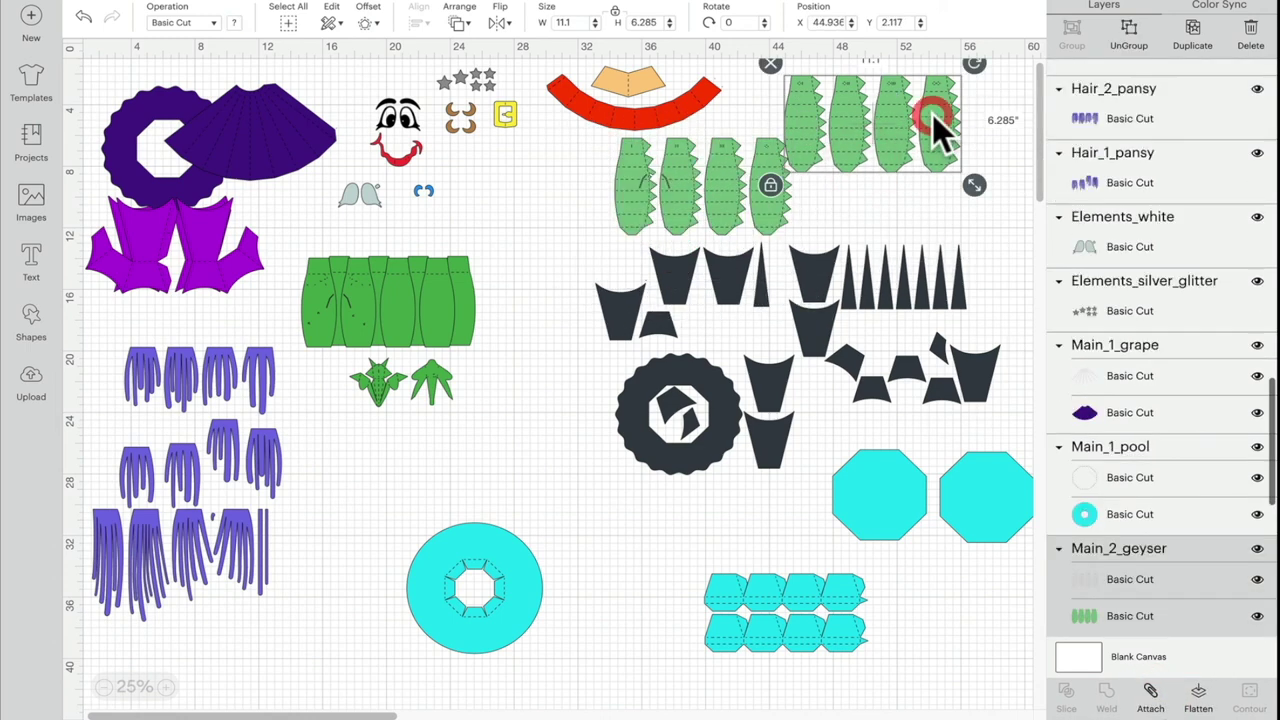
click(1152, 694)
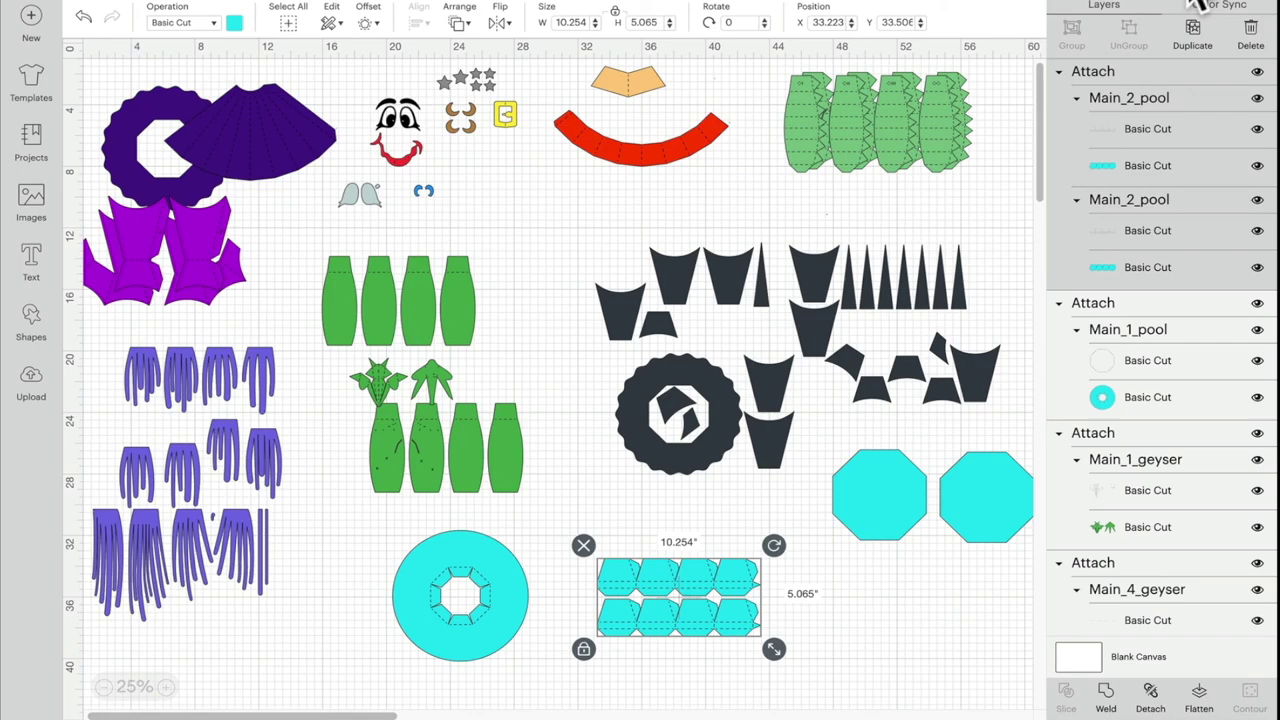
- Send the project to the mat preview and check the attached fold lines on red mat 5 and tan mat 7
click(1195, 6)
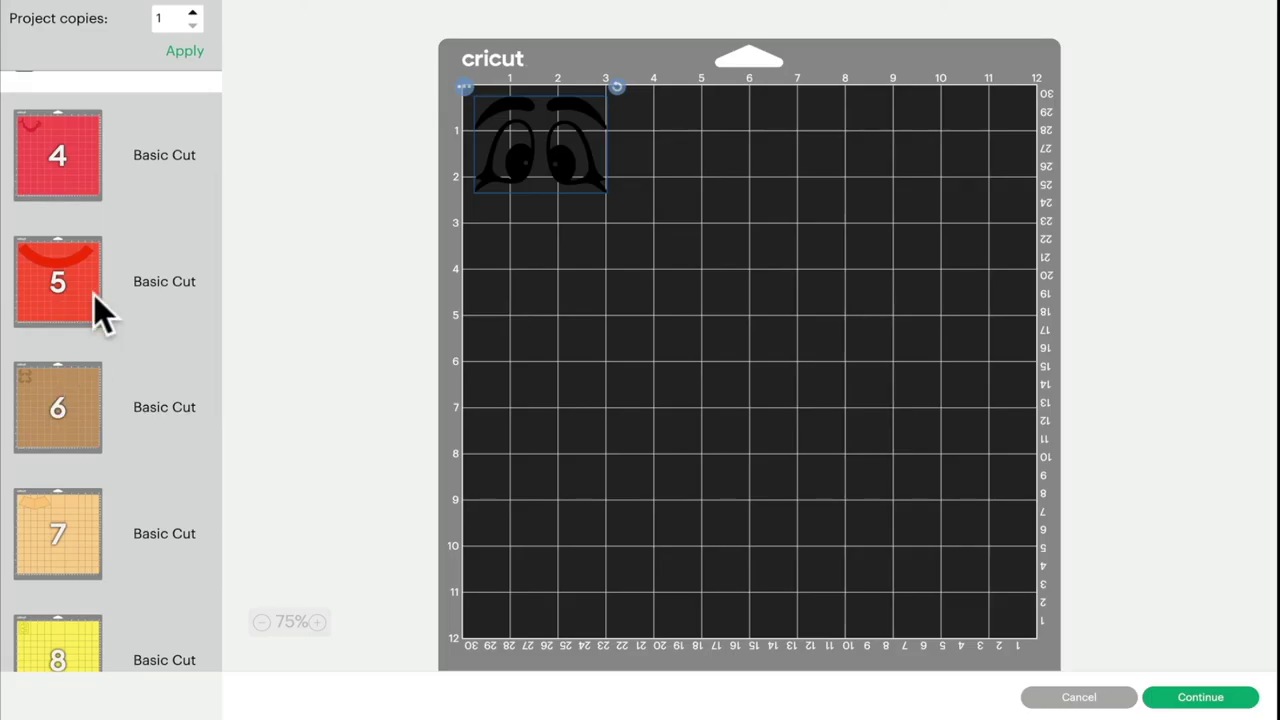
click(94, 297)
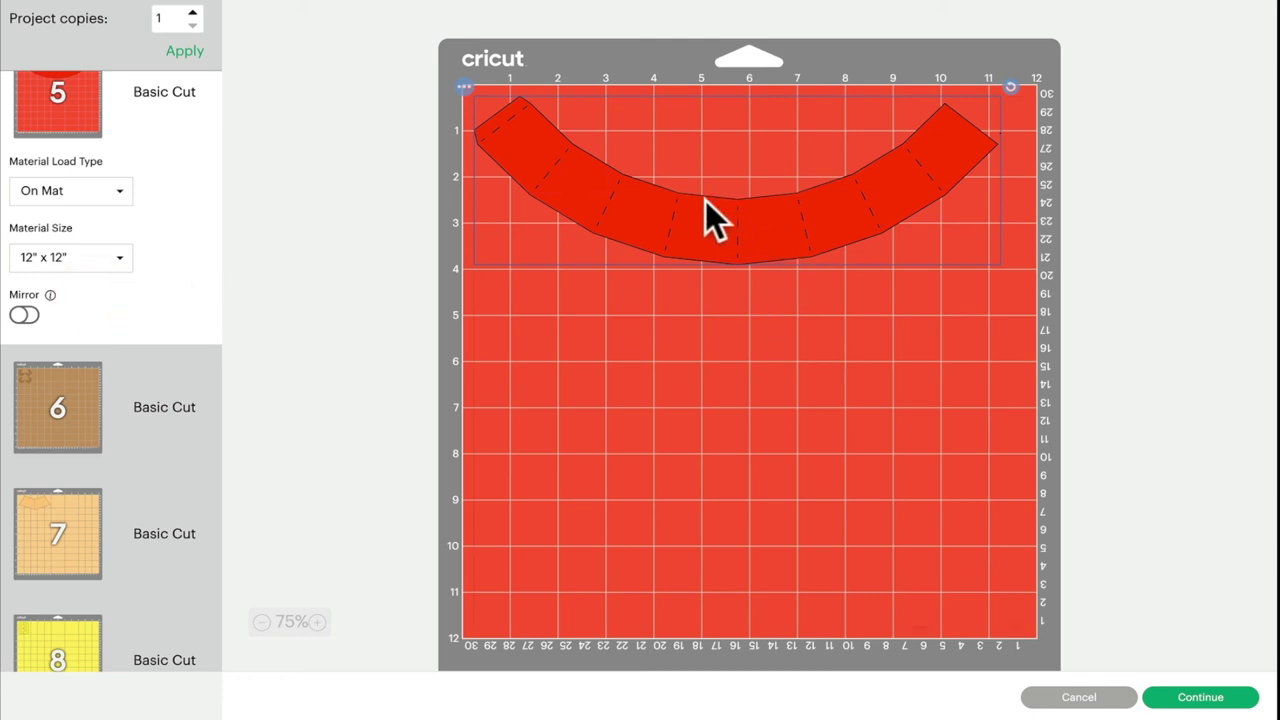
click(44, 528)
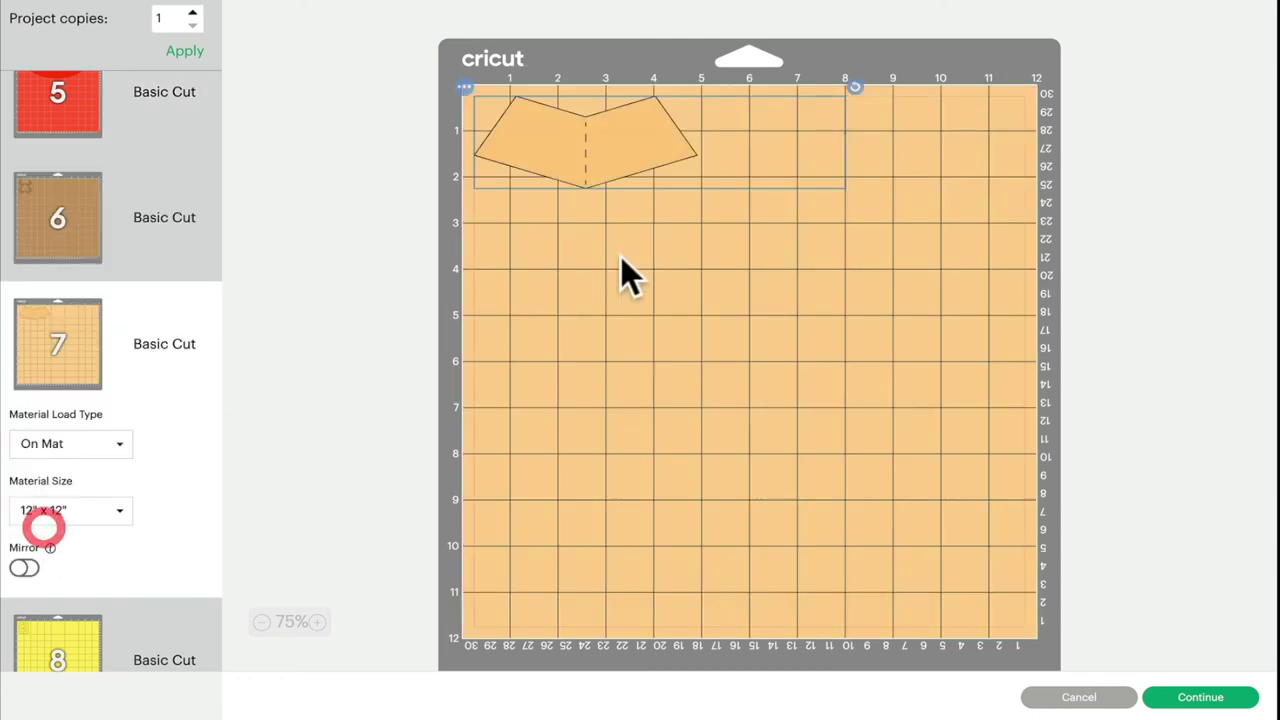